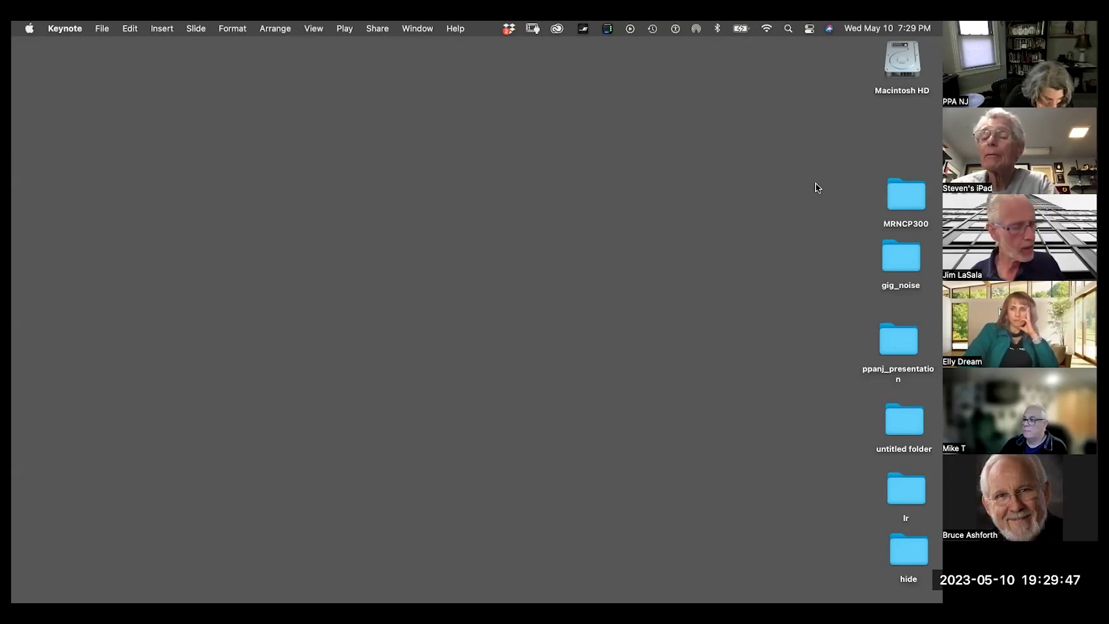
- Raise the computer's sound volume
key(XF86AudioRaiseVolume)
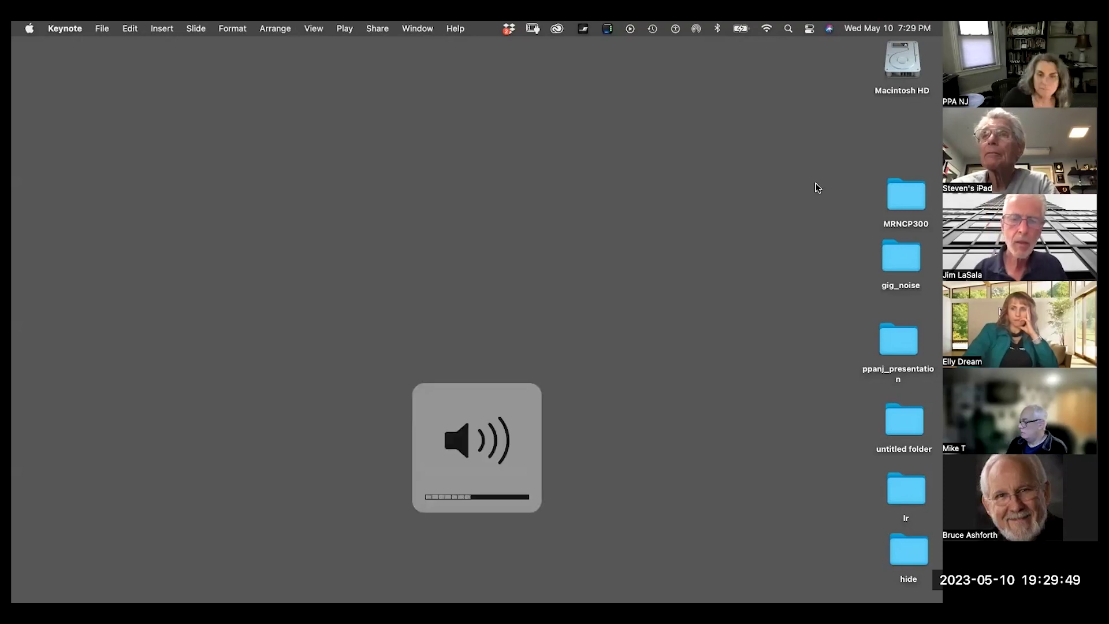
key(XF86AudioRaiseVolume)
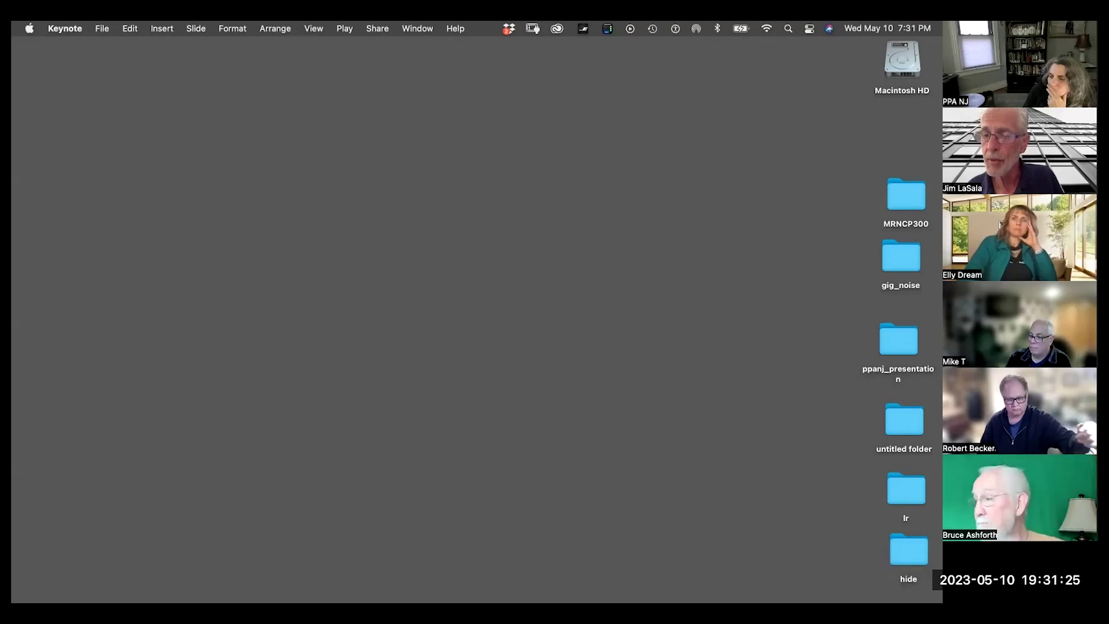
- Switch to the minimized Lightroom Classic window and move it so its full width is on screen
mouse_move(885, 587)
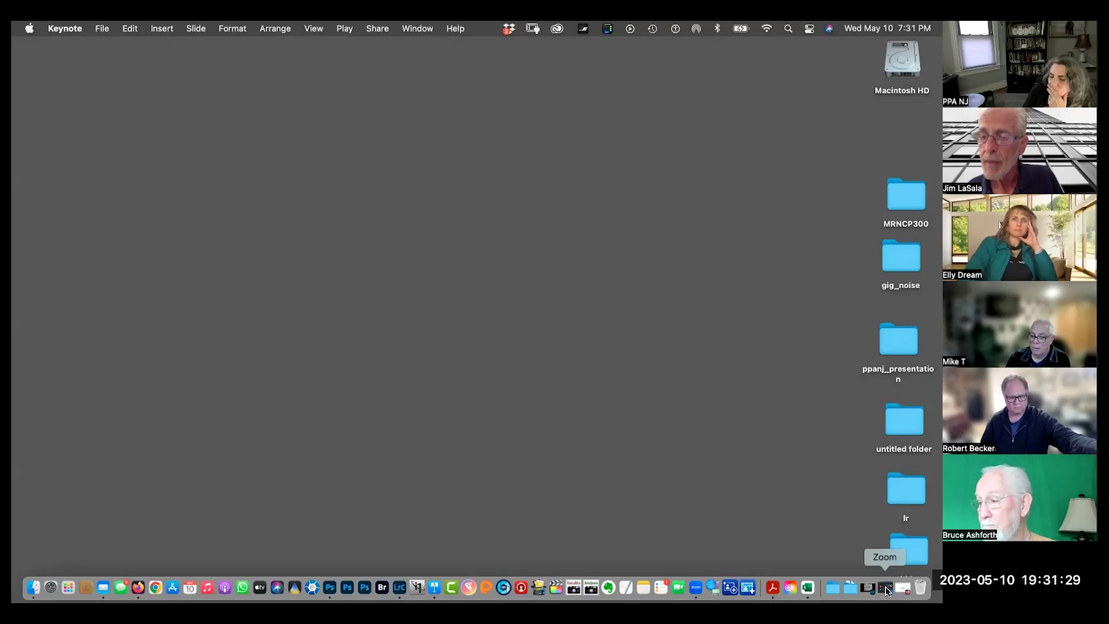
click(867, 587)
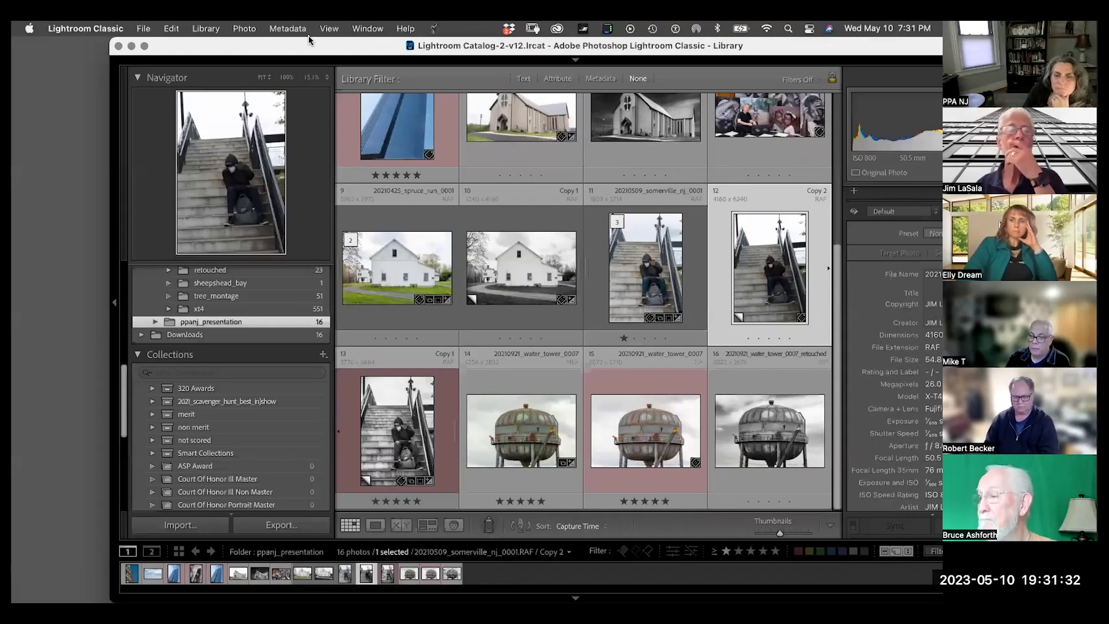
drag(309, 39, 215, 39)
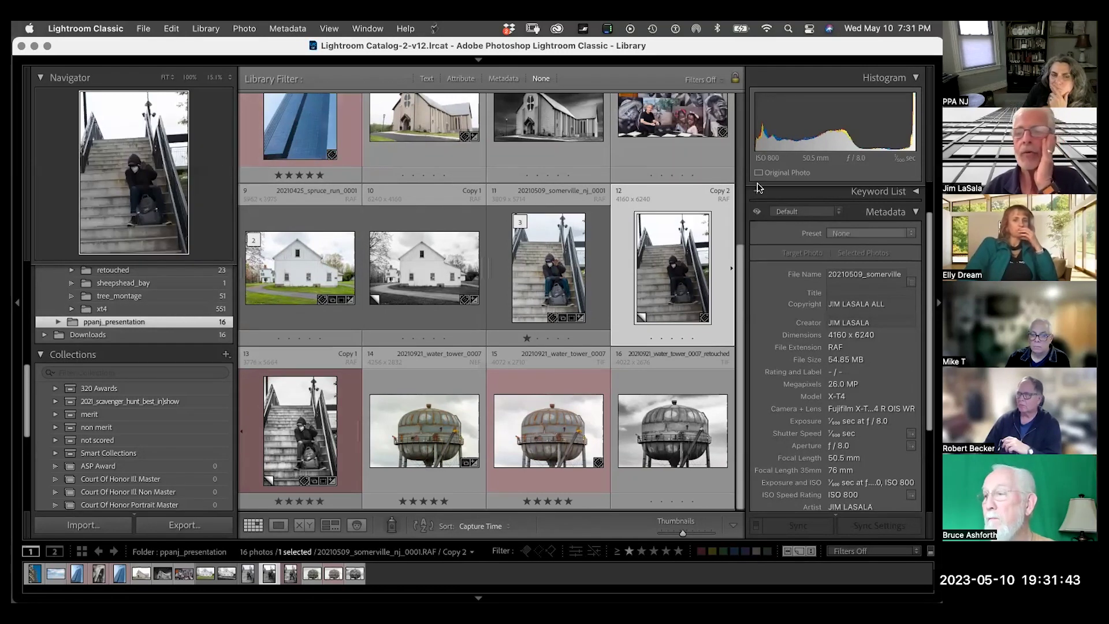
- Look through the ppanj_presentation photos, open Copy 2 of the staircase photo in Develop, and fit the window on screen
drag(741, 254, 739, 107)
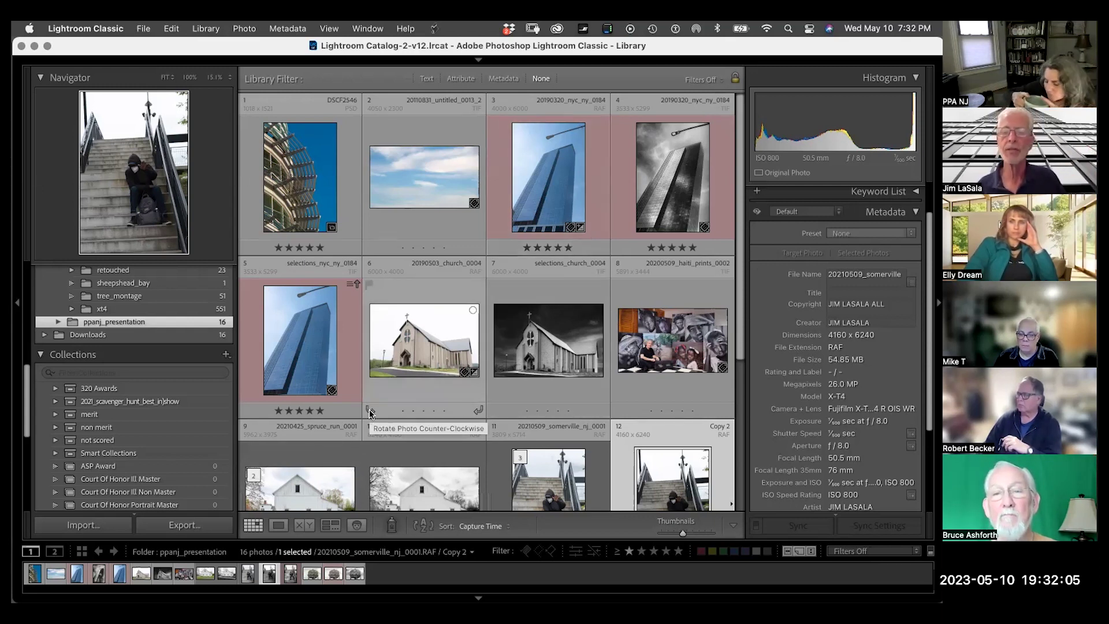
drag(740, 236, 755, 388)
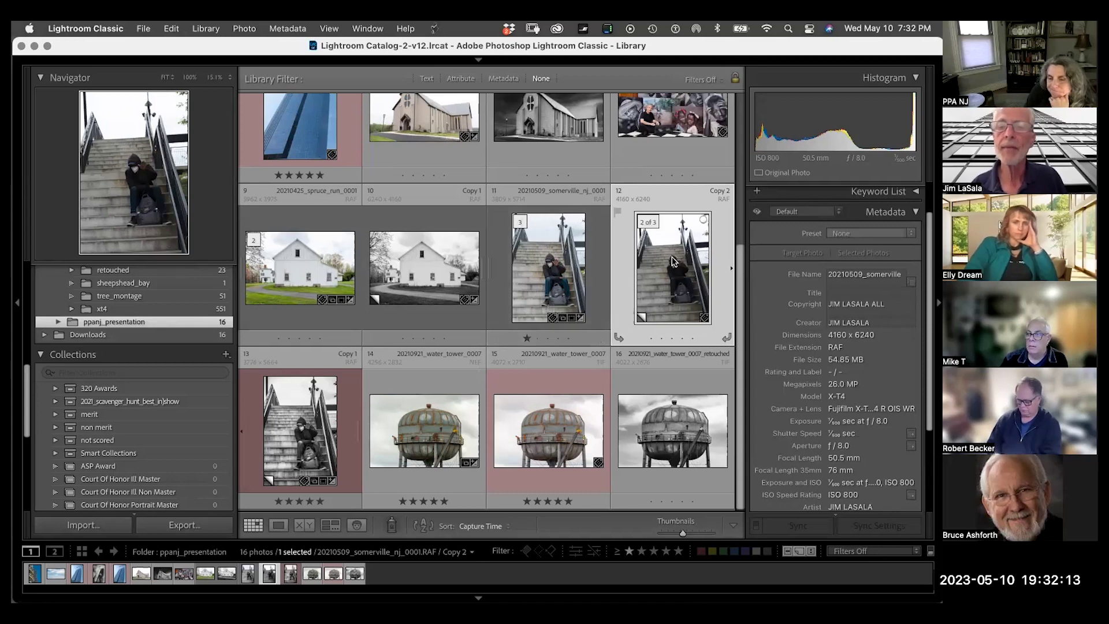
key(d)
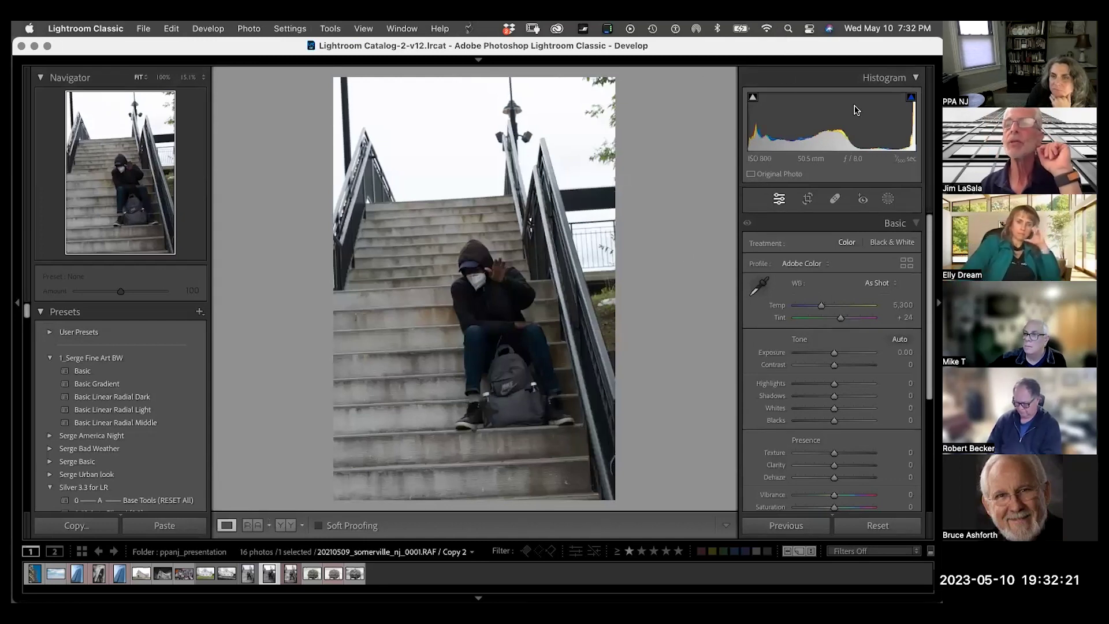
mouse_move(283, 57)
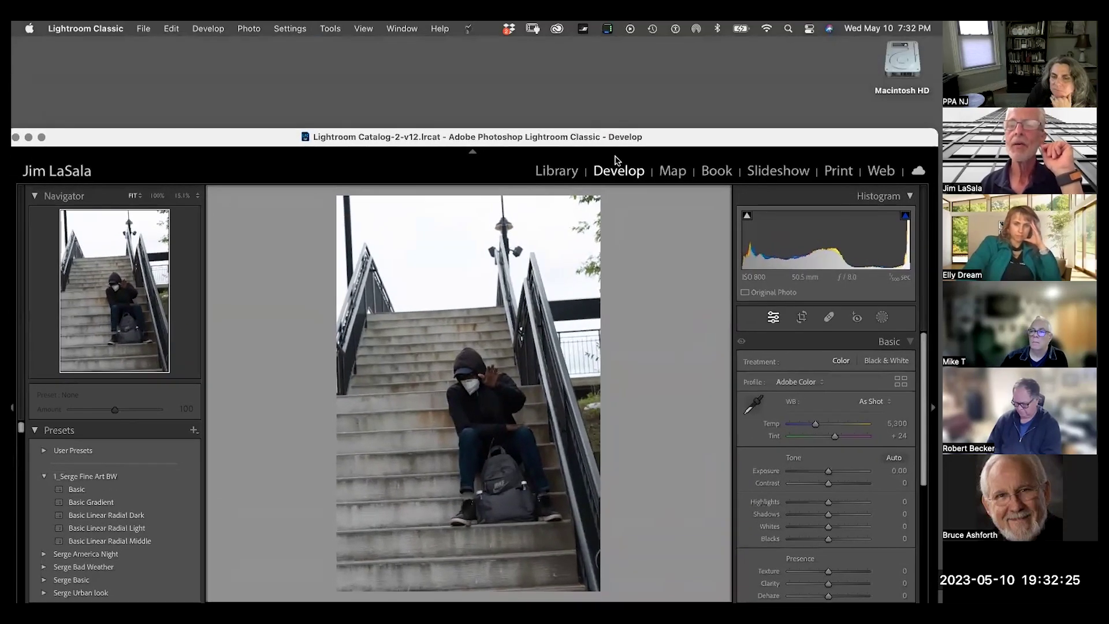
double_click(663, 137)
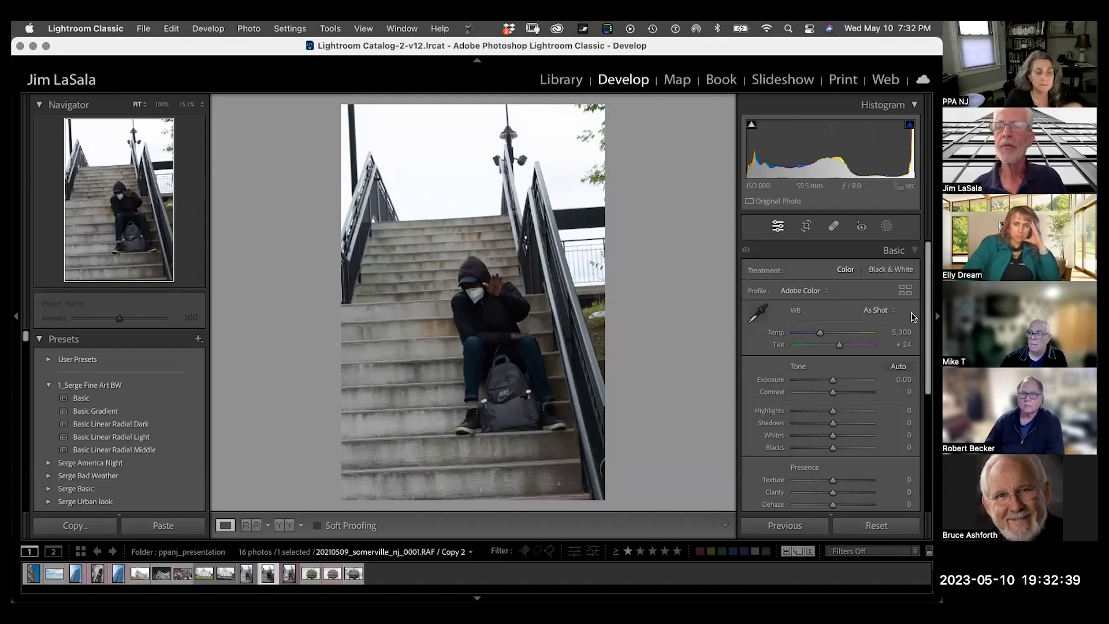
- Enable profile corrections in Lens Corrections for the staircase photo and set the lens profile make to Fujifilm
drag(927, 295, 932, 418)
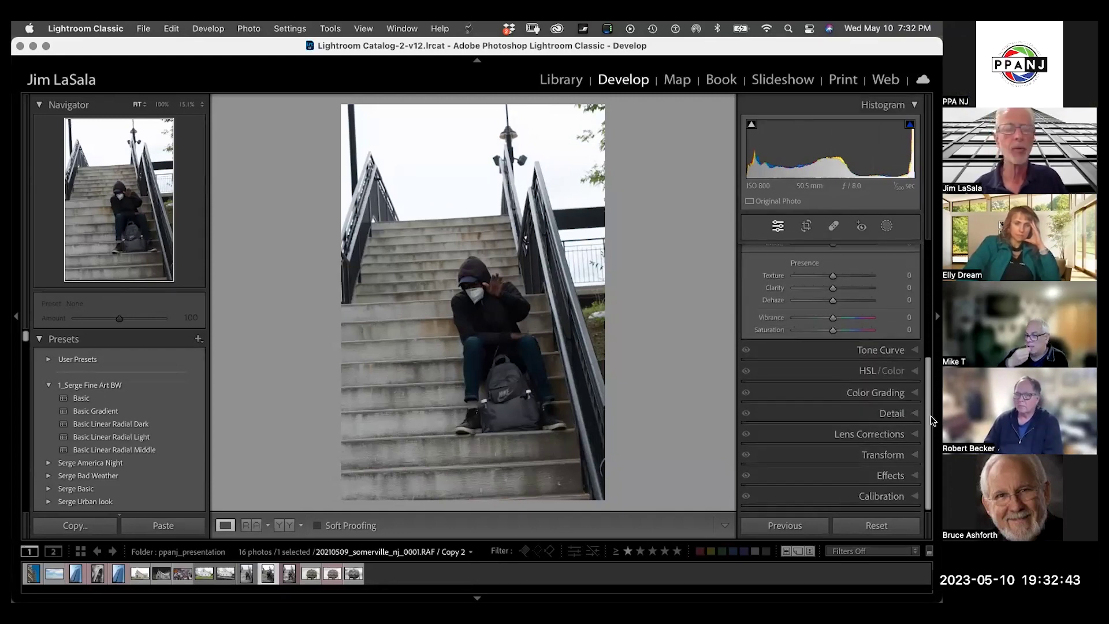
click(817, 436)
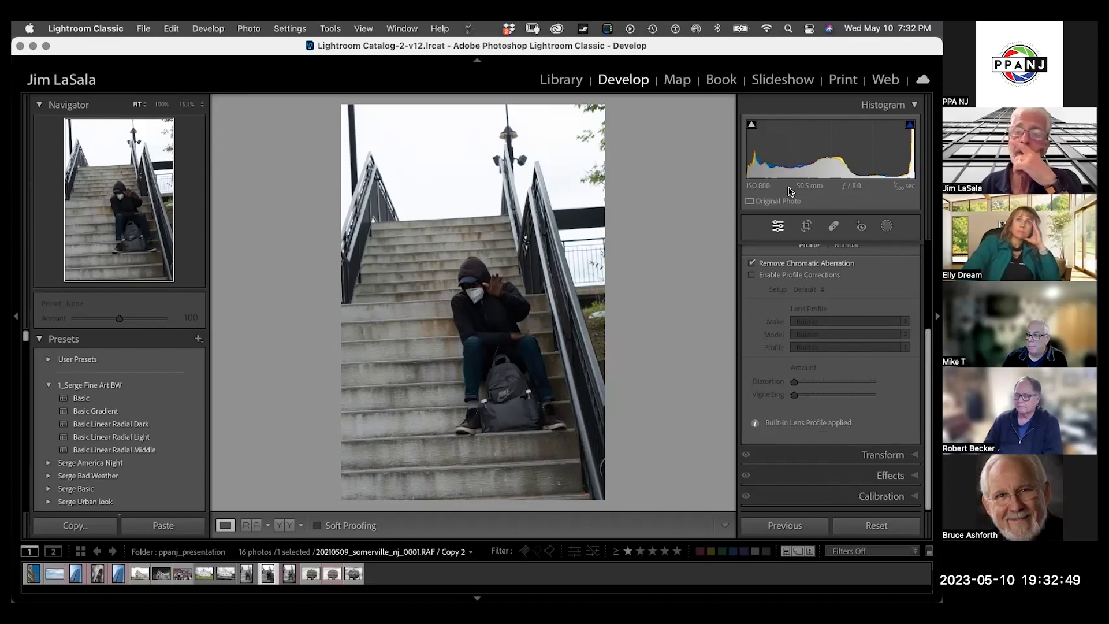
mouse_move(928, 335)
mouse_down()
mouse_move(922, 297)
mouse_move(928, 338)
mouse_up()
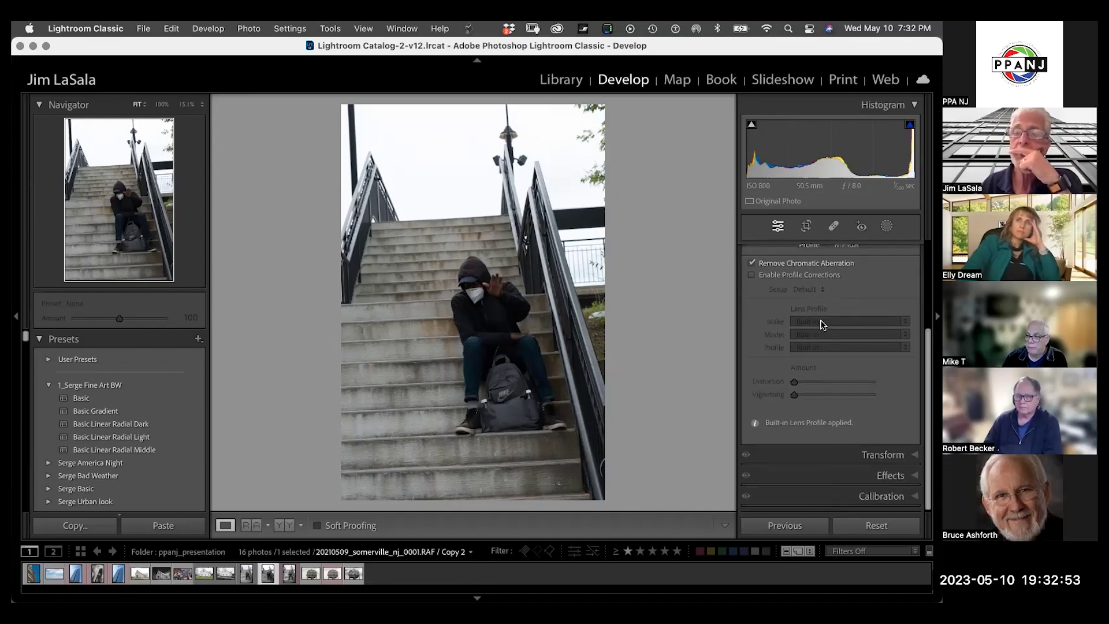
click(752, 276)
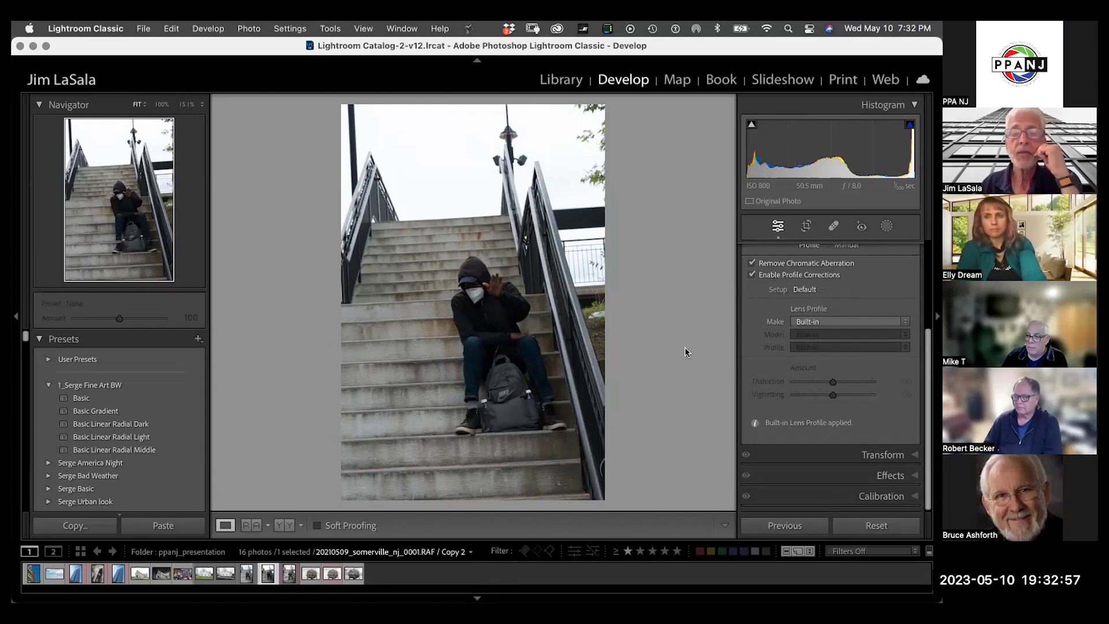
click(833, 321)
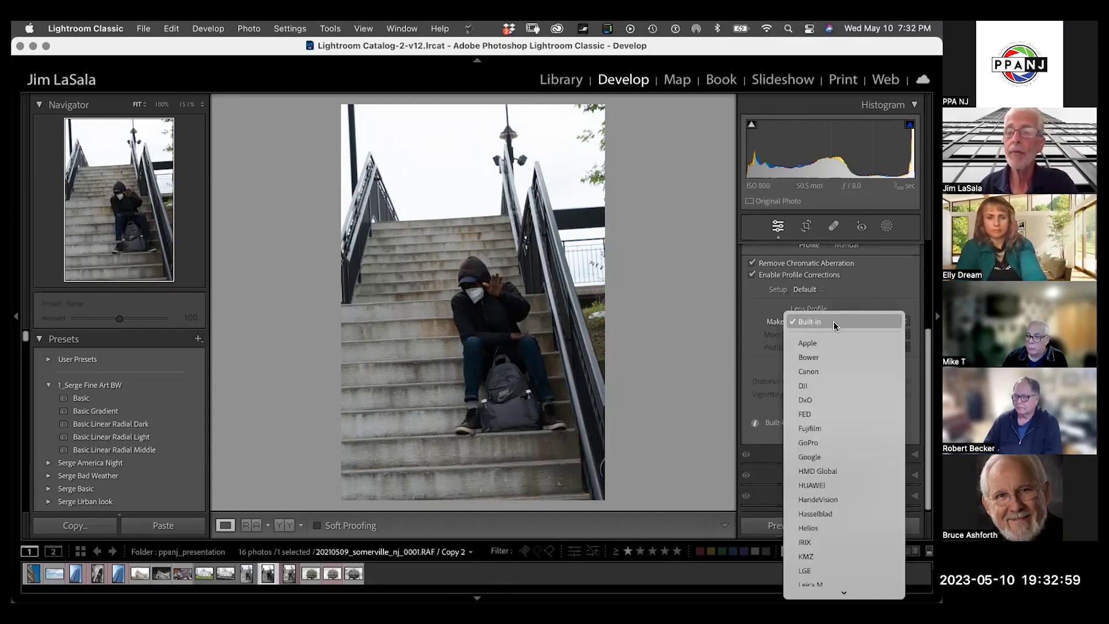
click(826, 429)
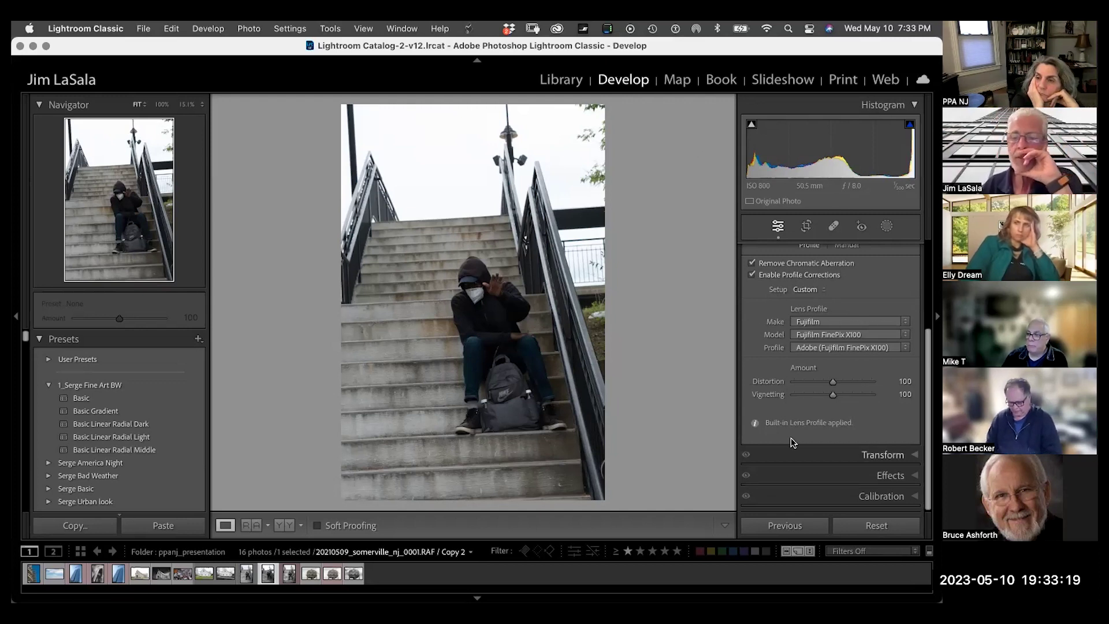
- Straighten the staircase photo with the Auto Upright transform and turn on Constrain Crop
click(818, 455)
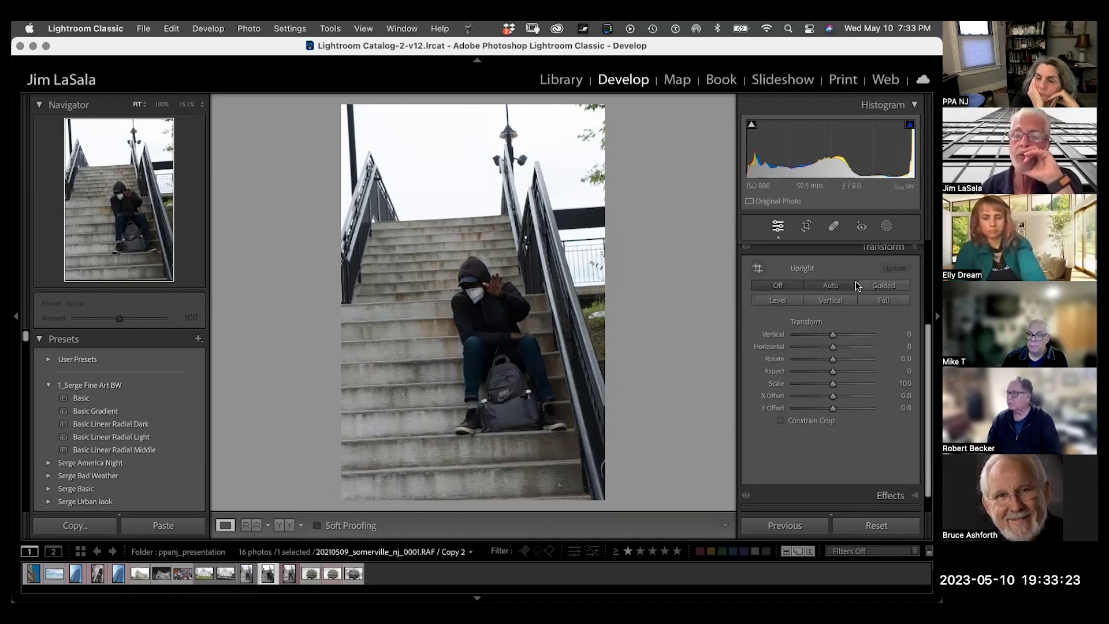
click(895, 287)
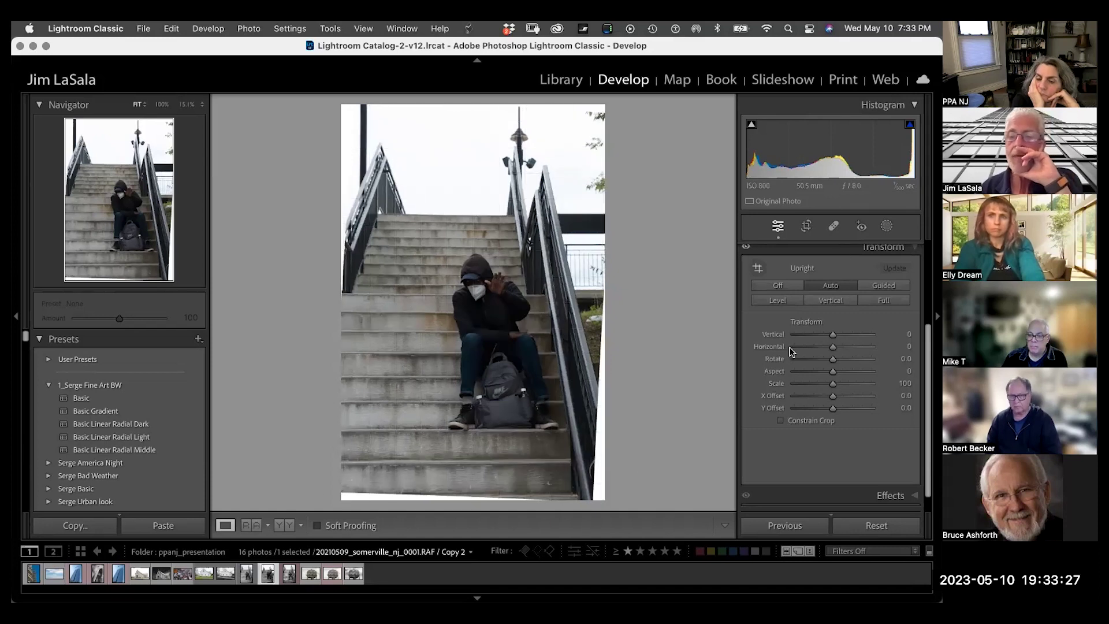
click(781, 421)
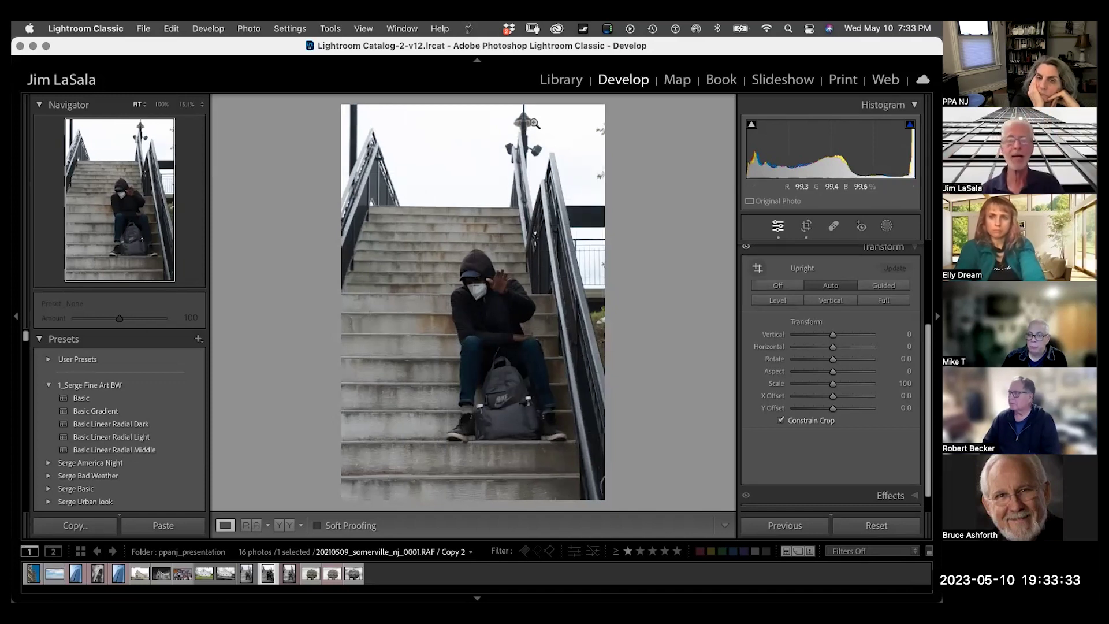
- Examine the seated figure and backpack at 100% zoom, then return to the full photo view
click(480, 263)
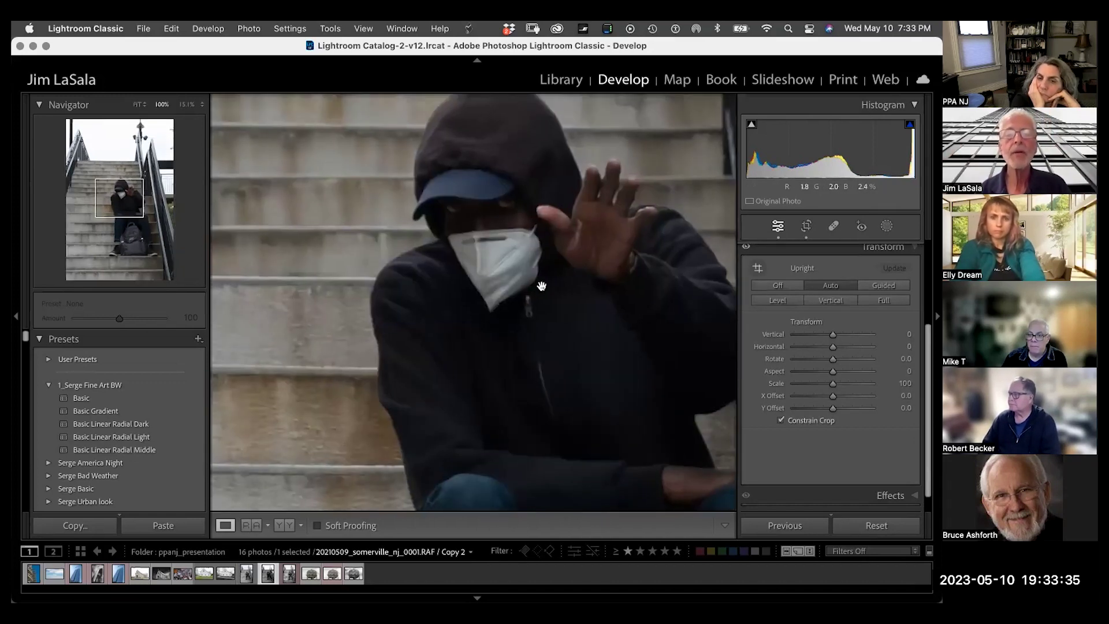
drag(490, 250, 450, 182)
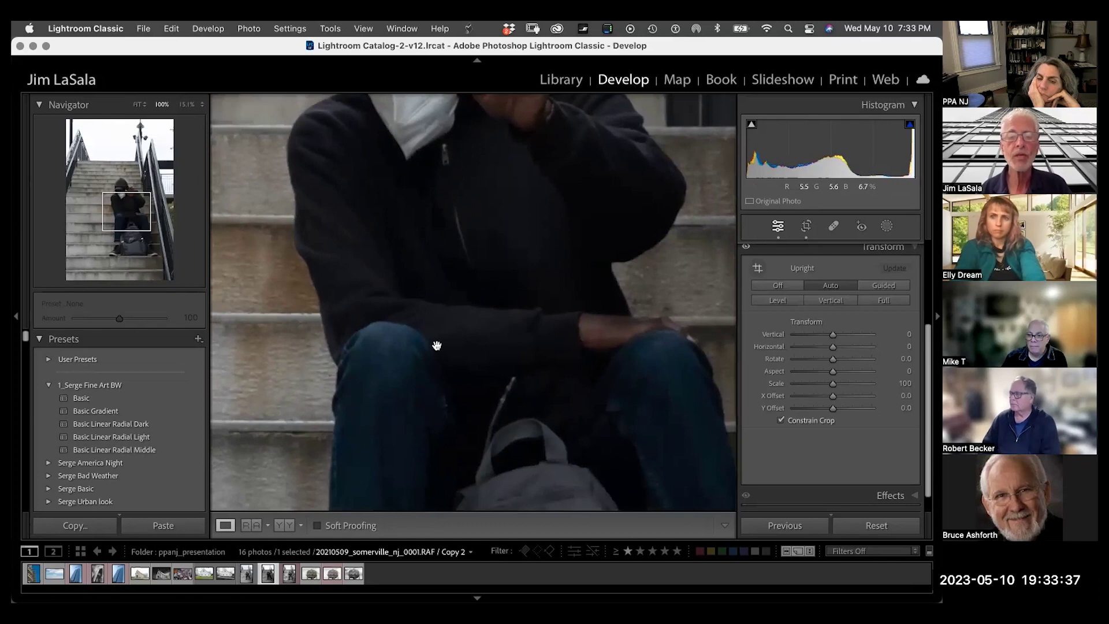
drag(445, 344, 451, 188)
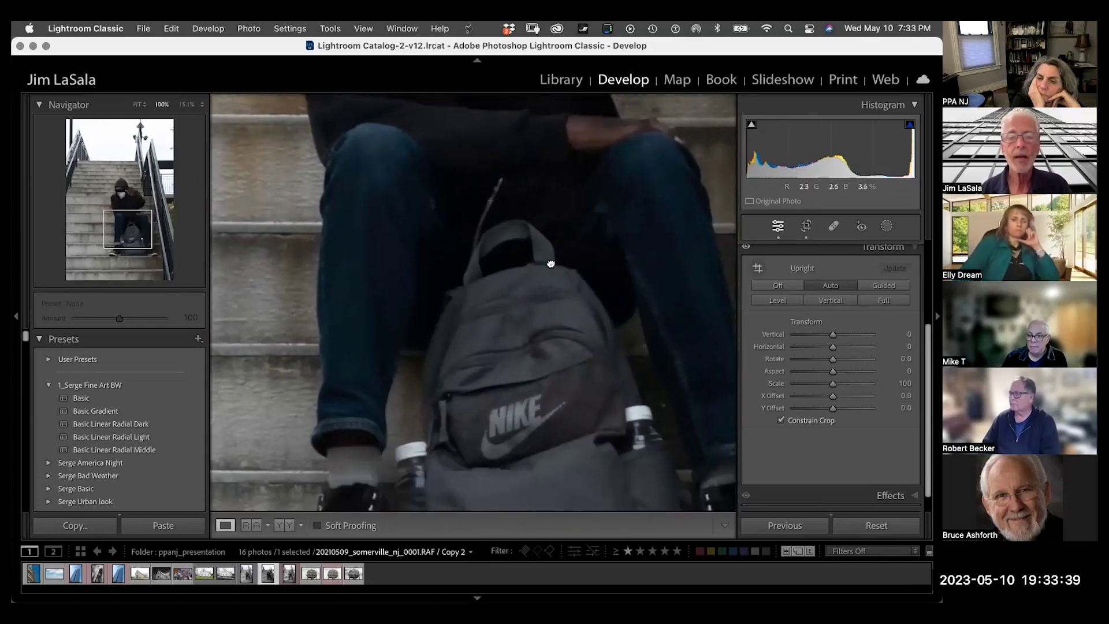
drag(573, 213, 535, 428)
drag(554, 271, 633, 391)
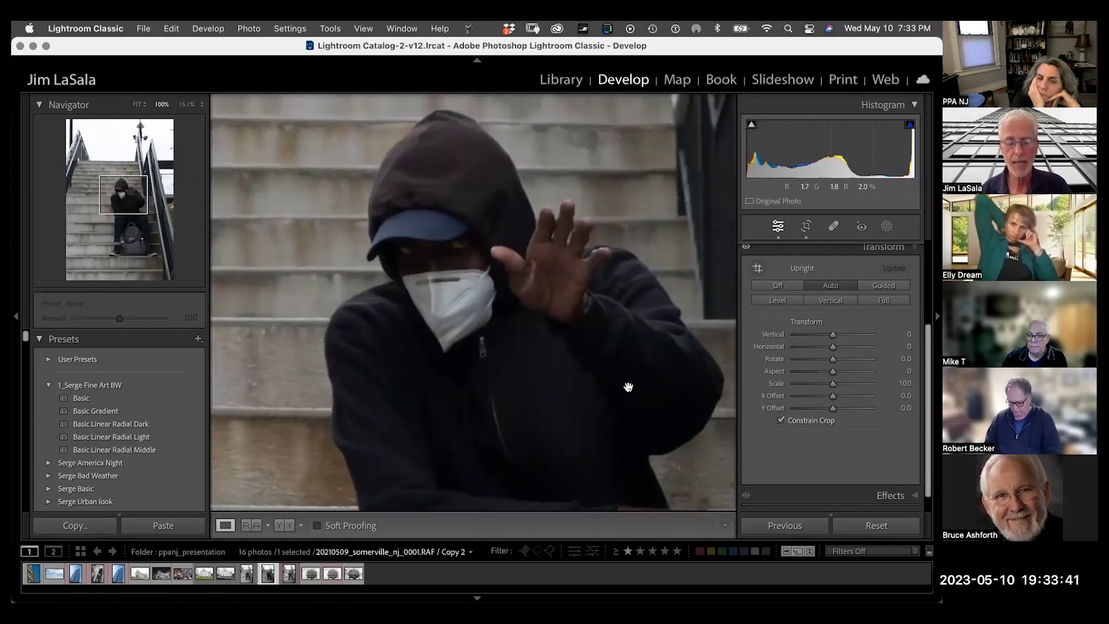
click(624, 388)
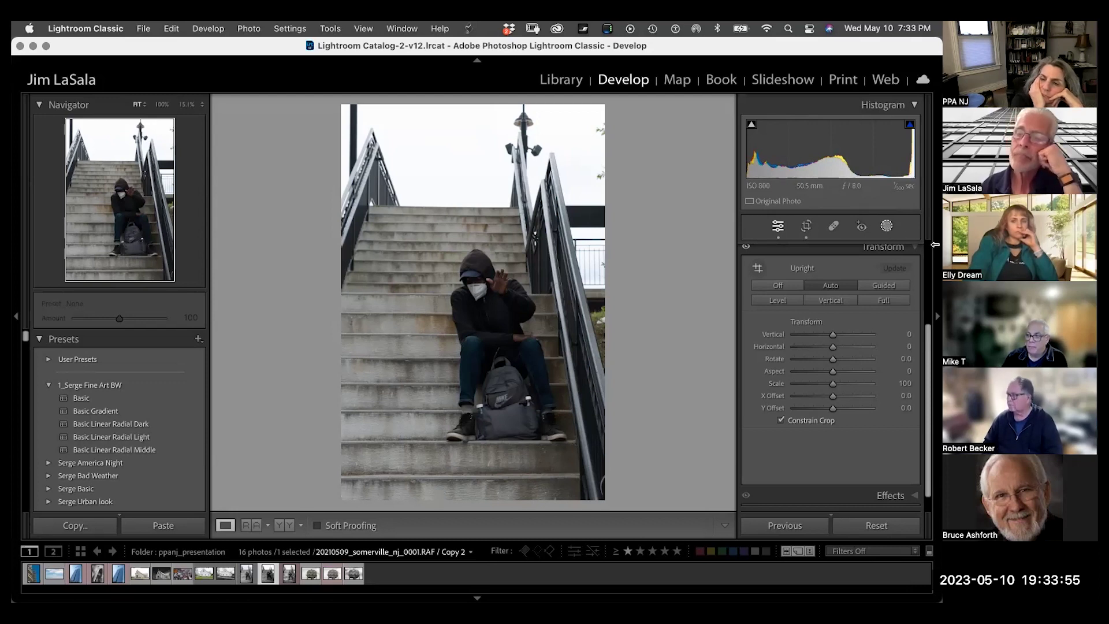
- Create a Sky mask on the staircase photo and reposition the Lightroom window on the desktop
key(shift+w)
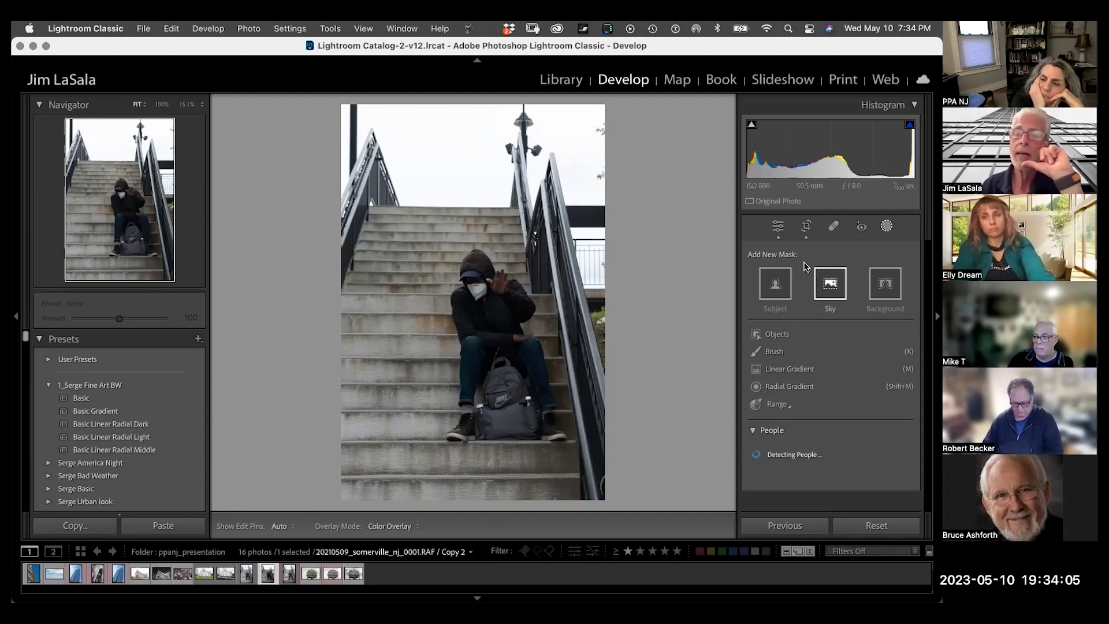
click(830, 287)
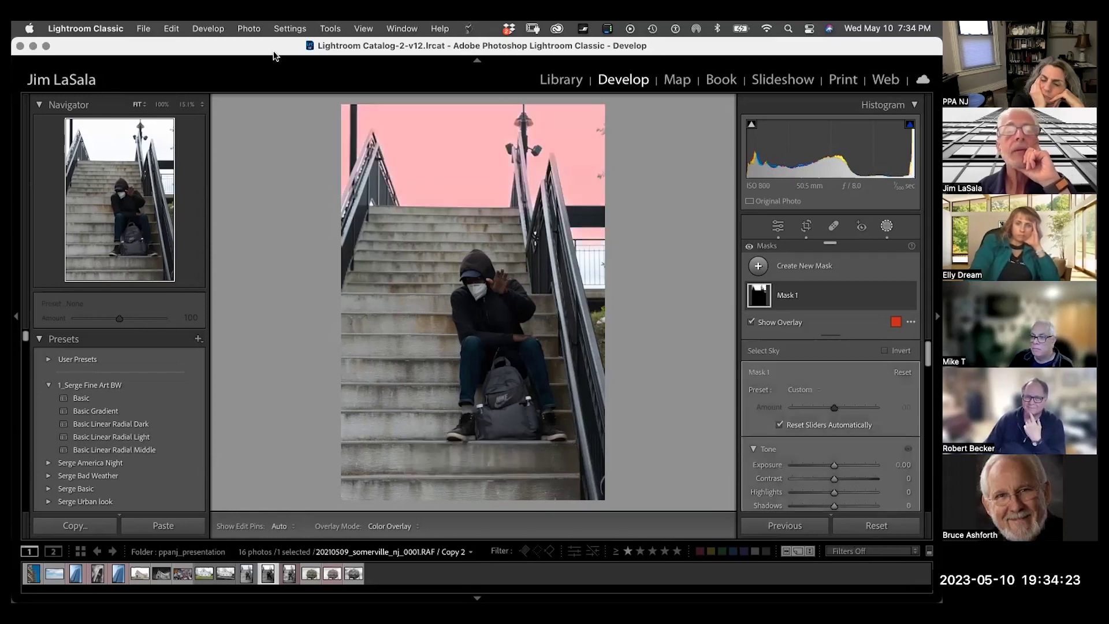
drag(281, 94, 287, 174)
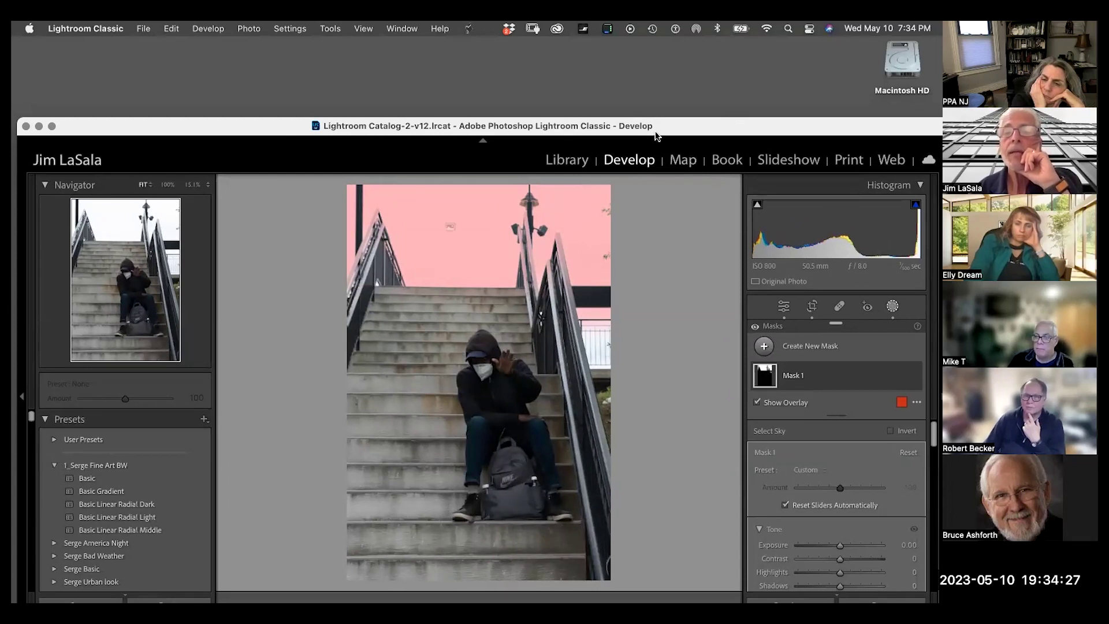
drag(660, 122, 626, 54)
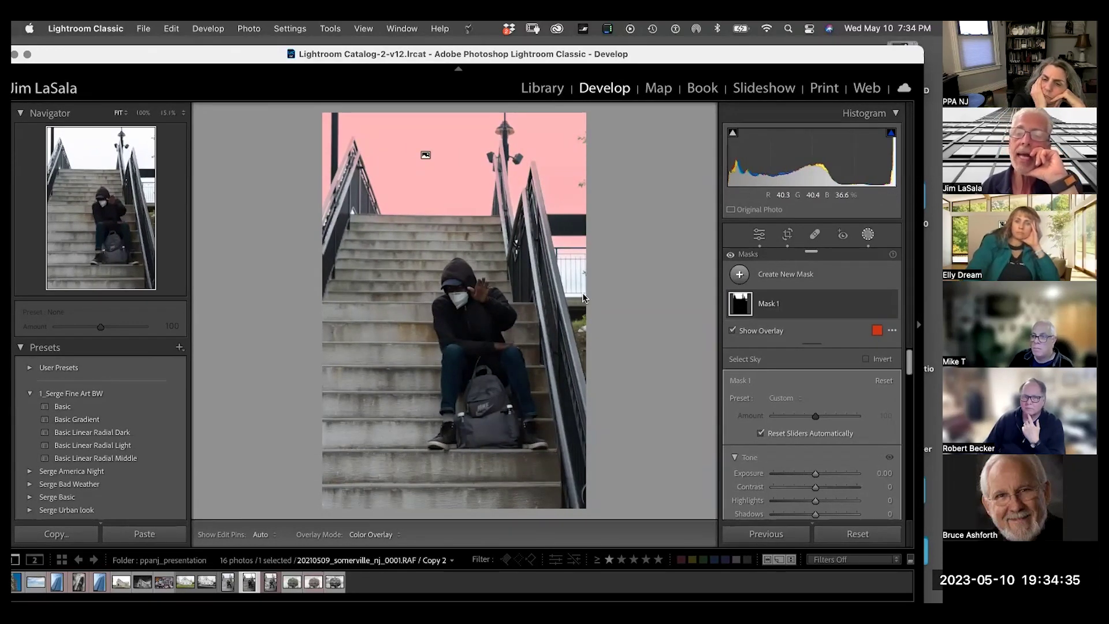
mouse_move(789, 58)
mouse_down()
mouse_move(844, 63)
mouse_move(783, 49)
mouse_up()
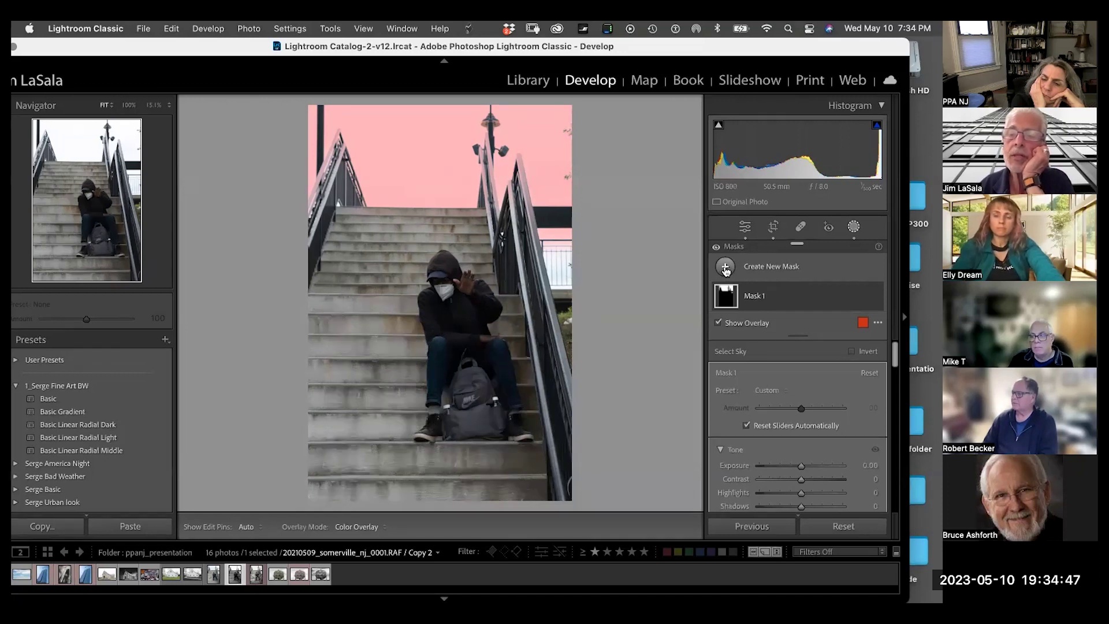
- Add a Brush component to the sky mask and paint over the bright area behind the right-hand railing
double_click(806, 297)
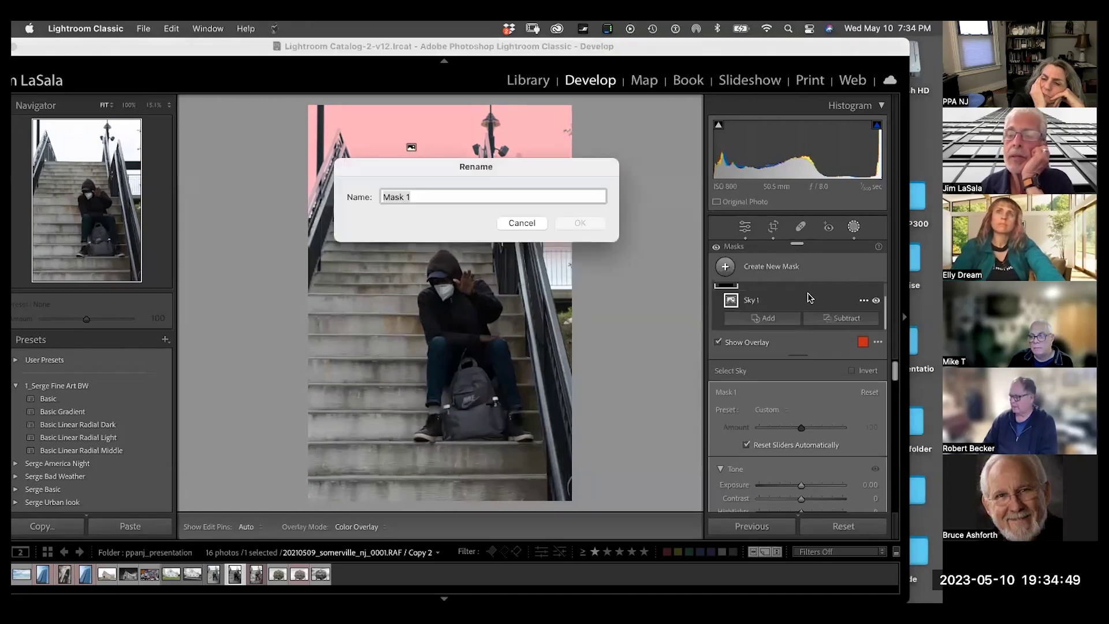
click(528, 223)
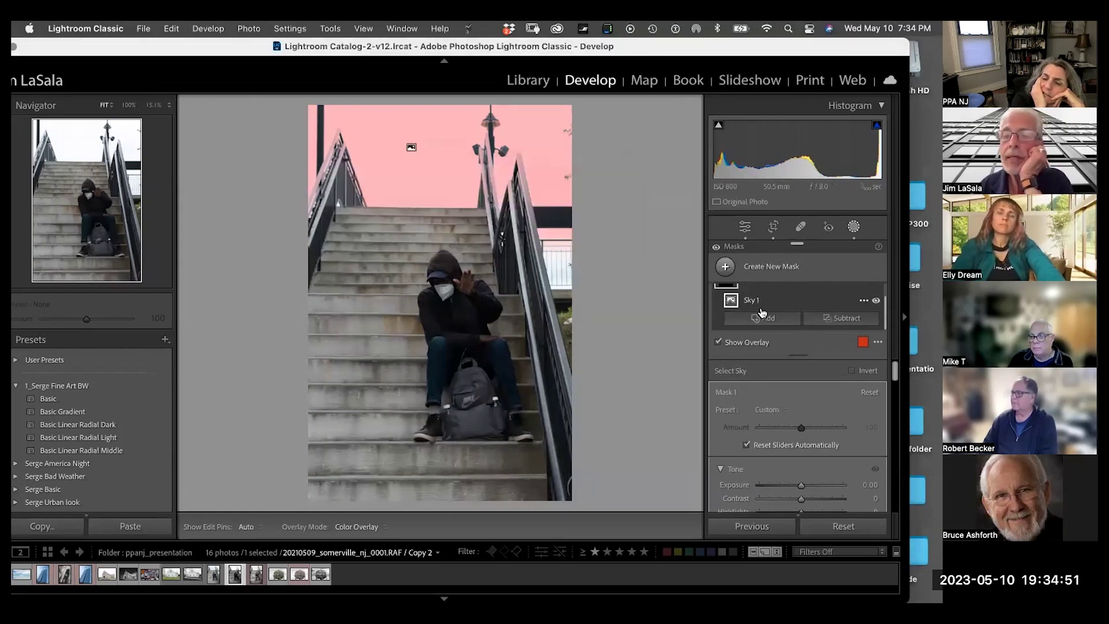
click(771, 318)
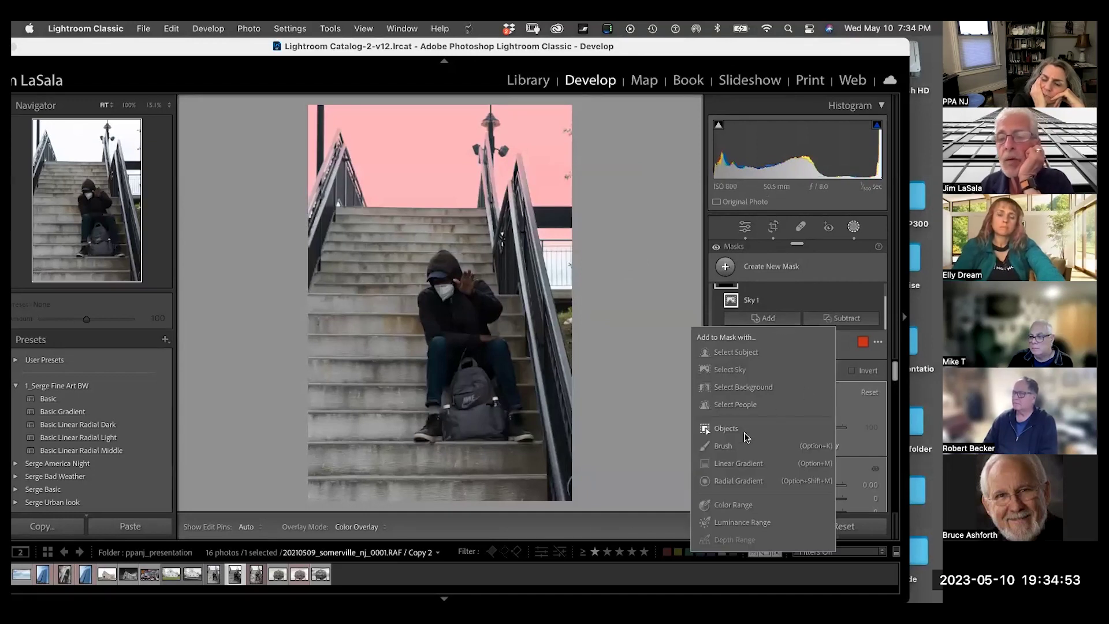
click(732, 447)
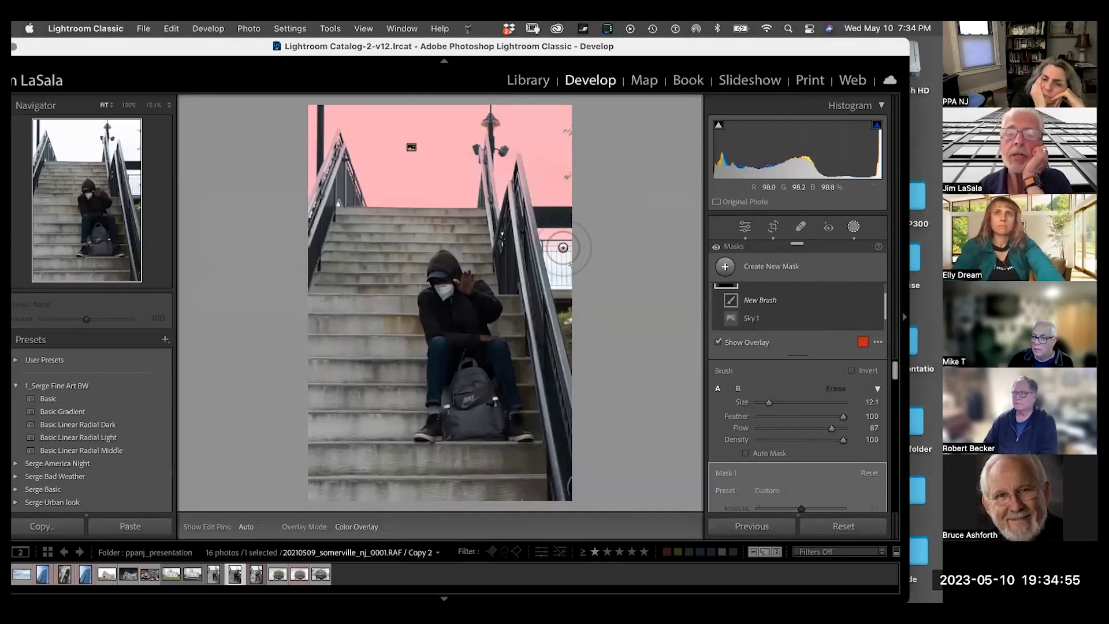
key(h)
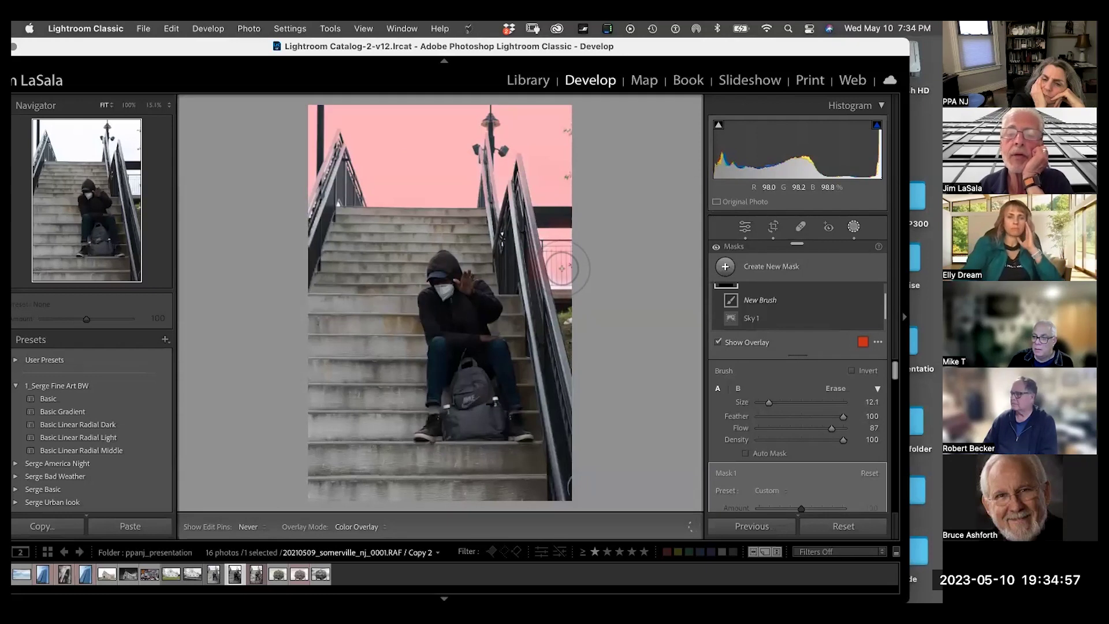
mouse_move(561, 269)
mouse_down()
mouse_move(562, 257)
mouse_move(604, 247)
mouse_up()
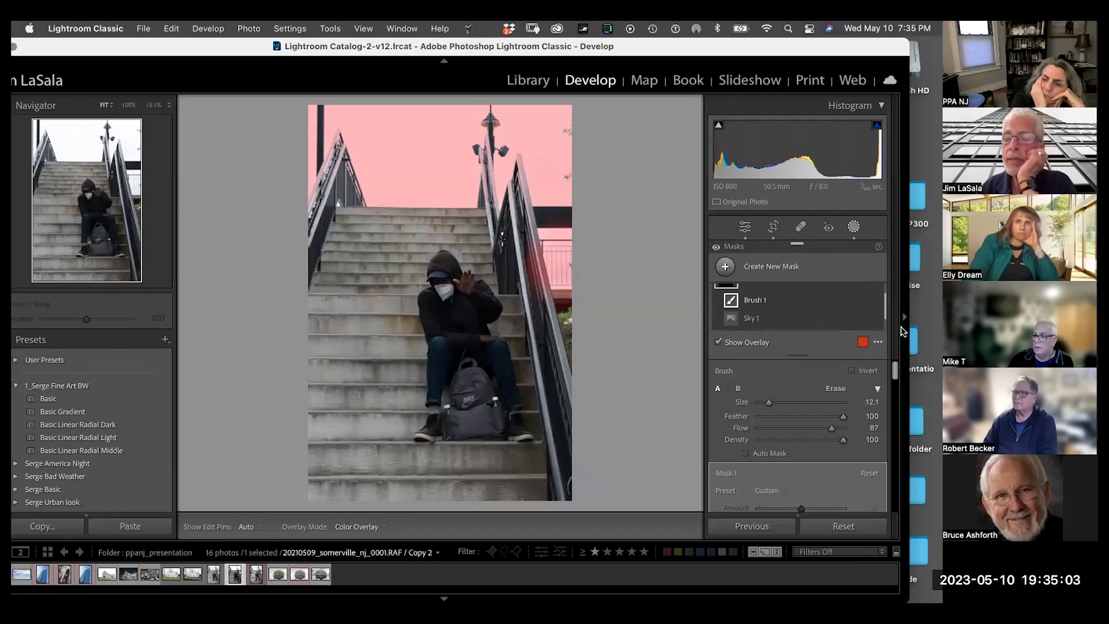
- Lower the sky mask's Highlights to −65 and set its Exposure to −0.04 with the mask overlay hidden
scroll(885, 306, up, 2)
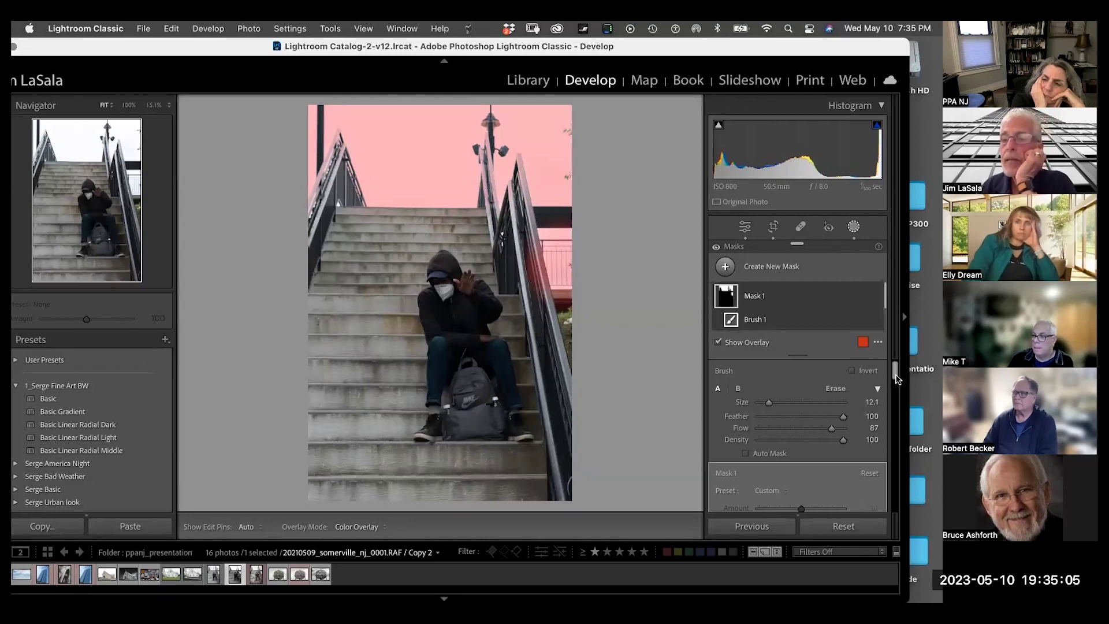
drag(895, 375, 896, 391)
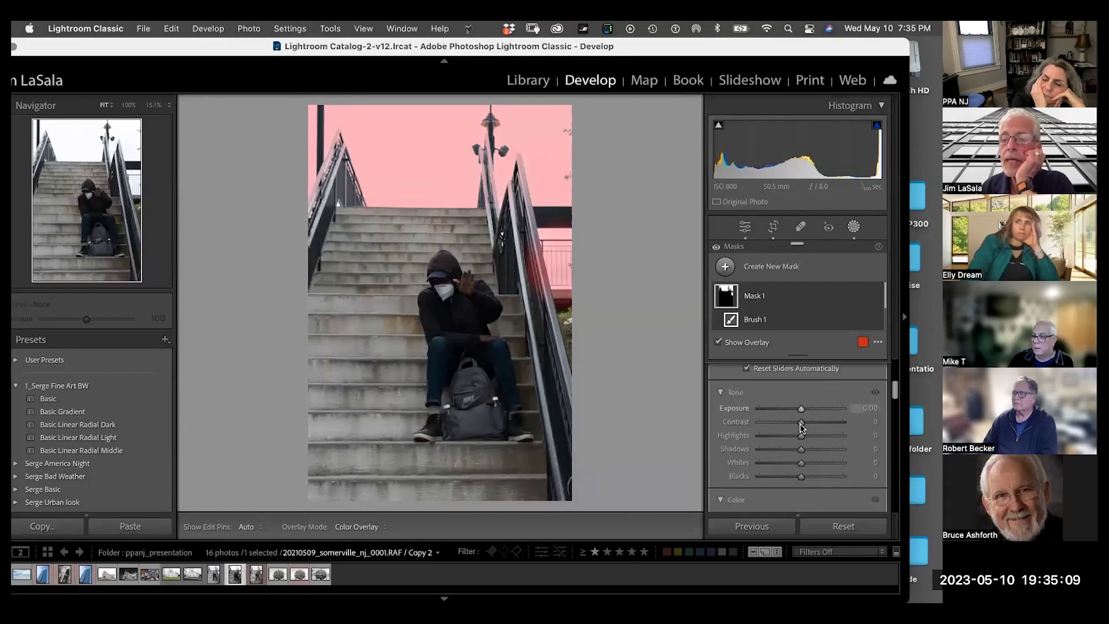
key(o)
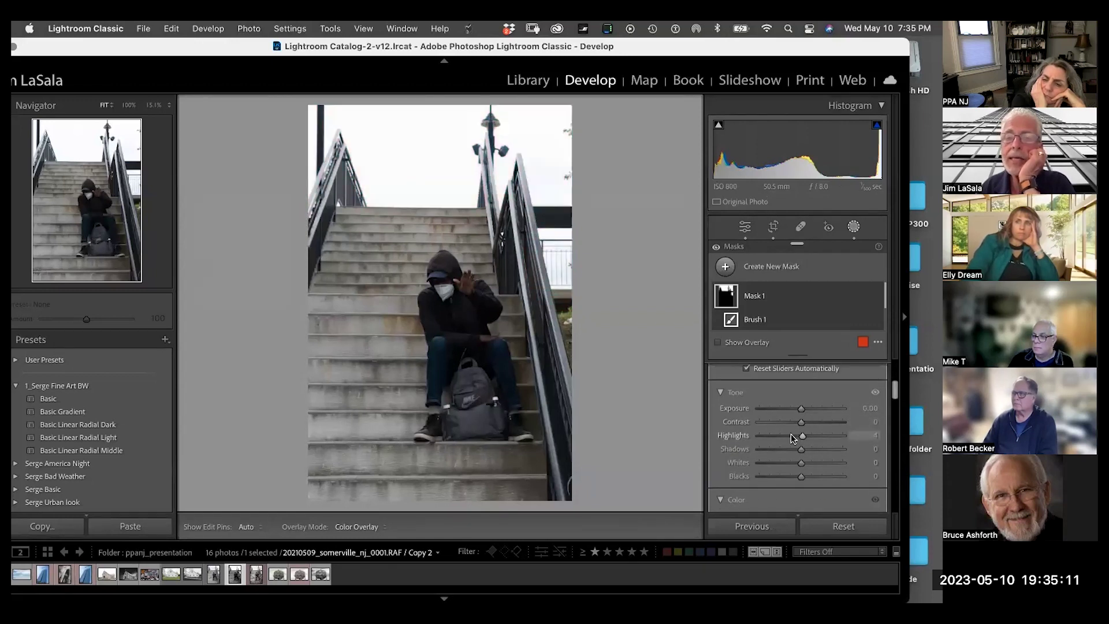
drag(792, 435, 802, 409)
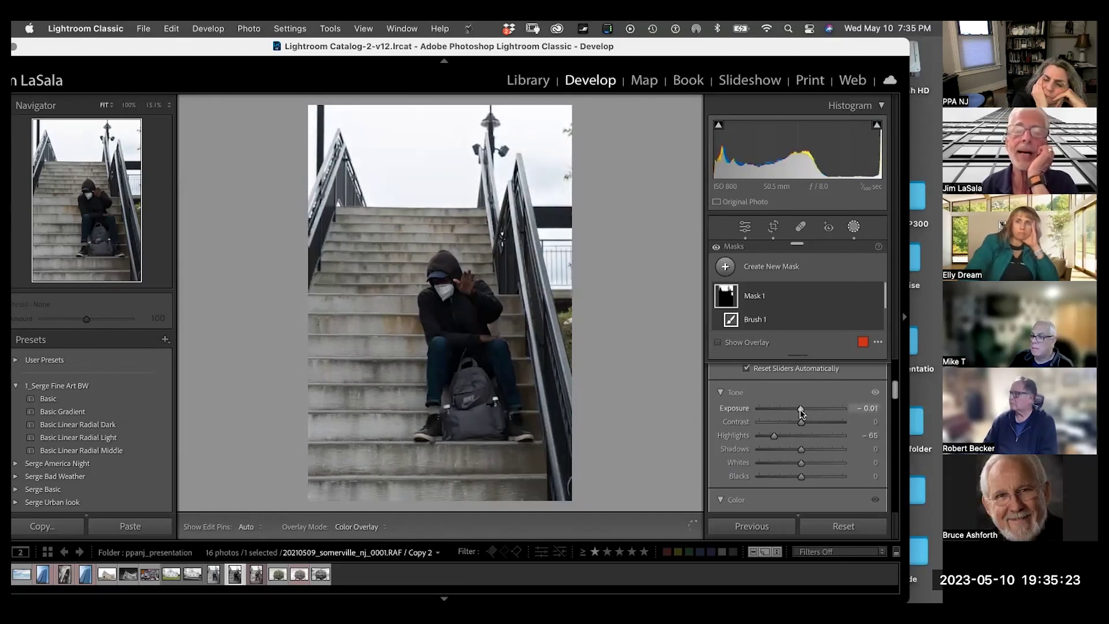
key(Up)
key(Up)
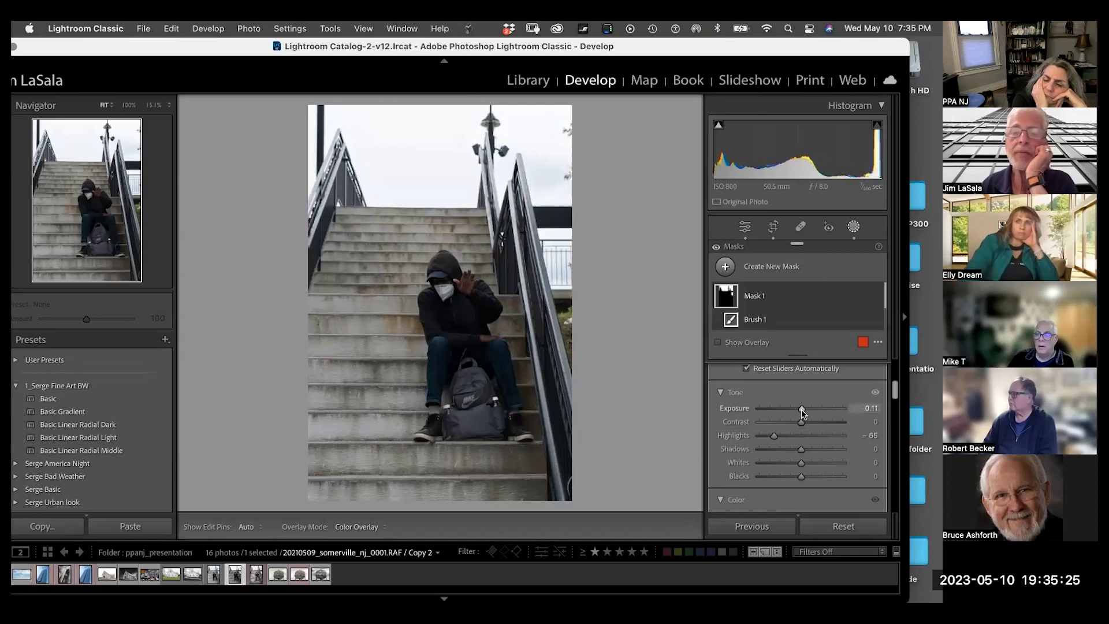
drag(801, 409, 802, 412)
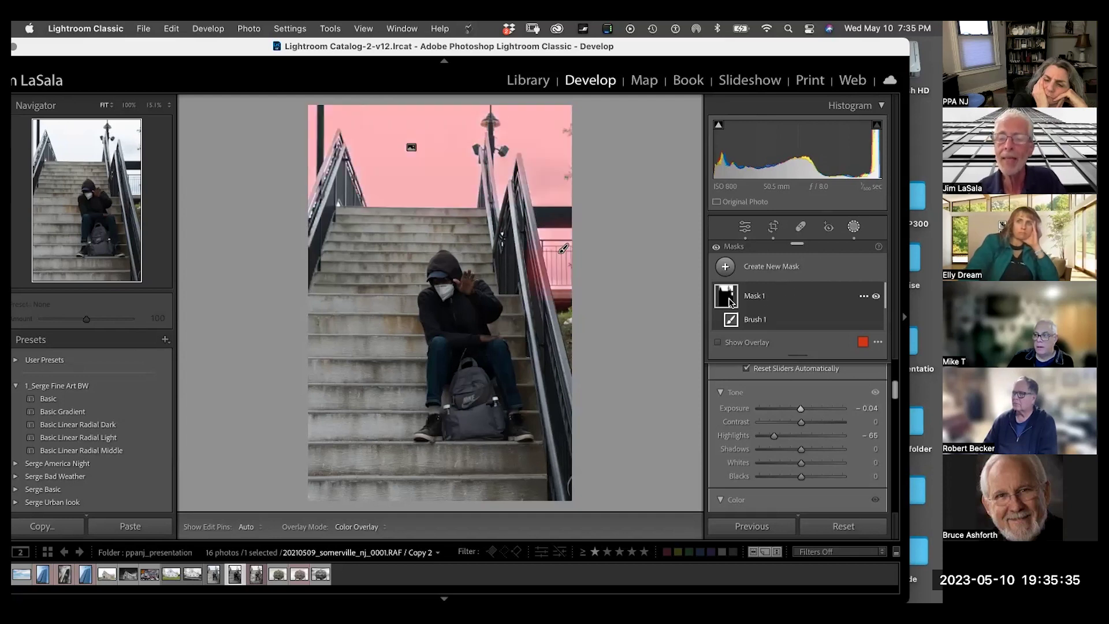
- Duplicate and invert the sky mask so it covers the stairs and figure, with its overlay shown
right_click(783, 298)
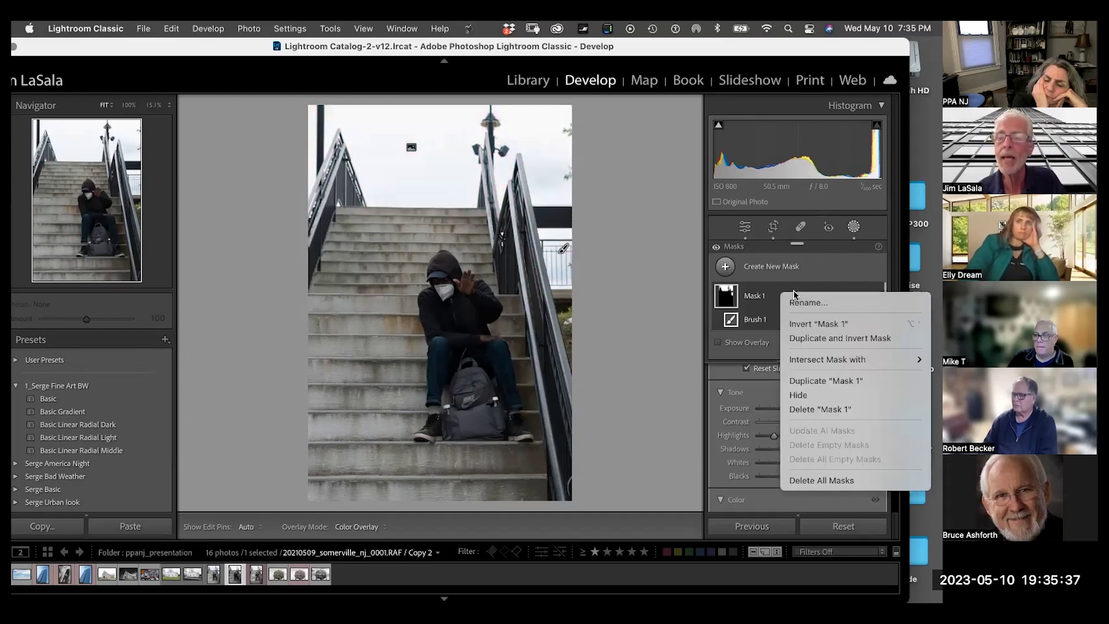
click(816, 340)
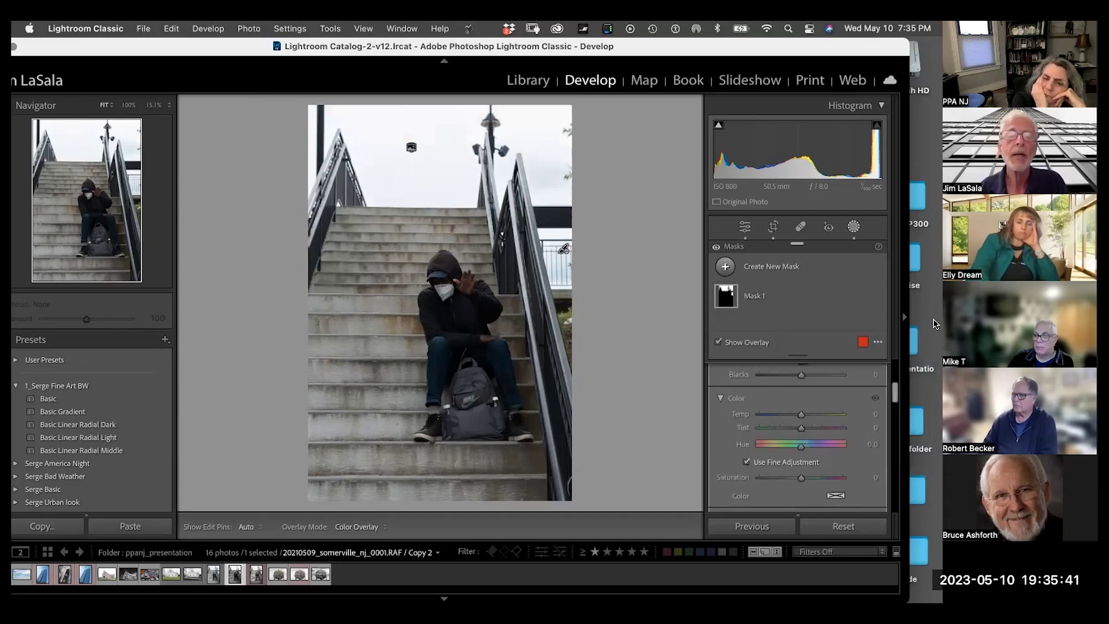
click(733, 341)
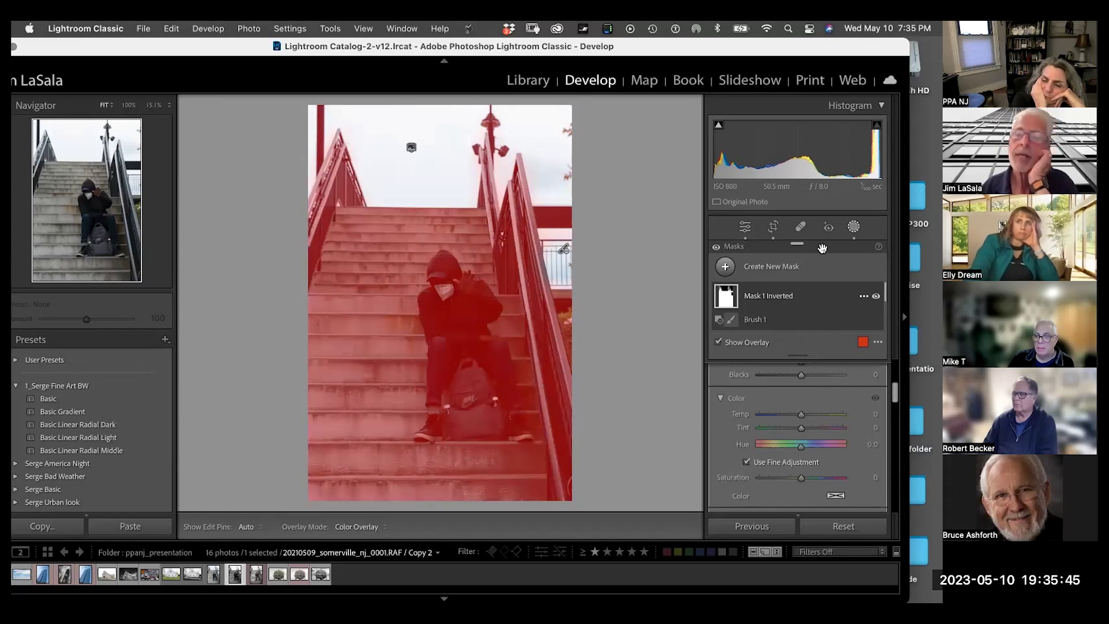
scroll(897, 388, up, 5)
scroll(878, 393, down, 2)
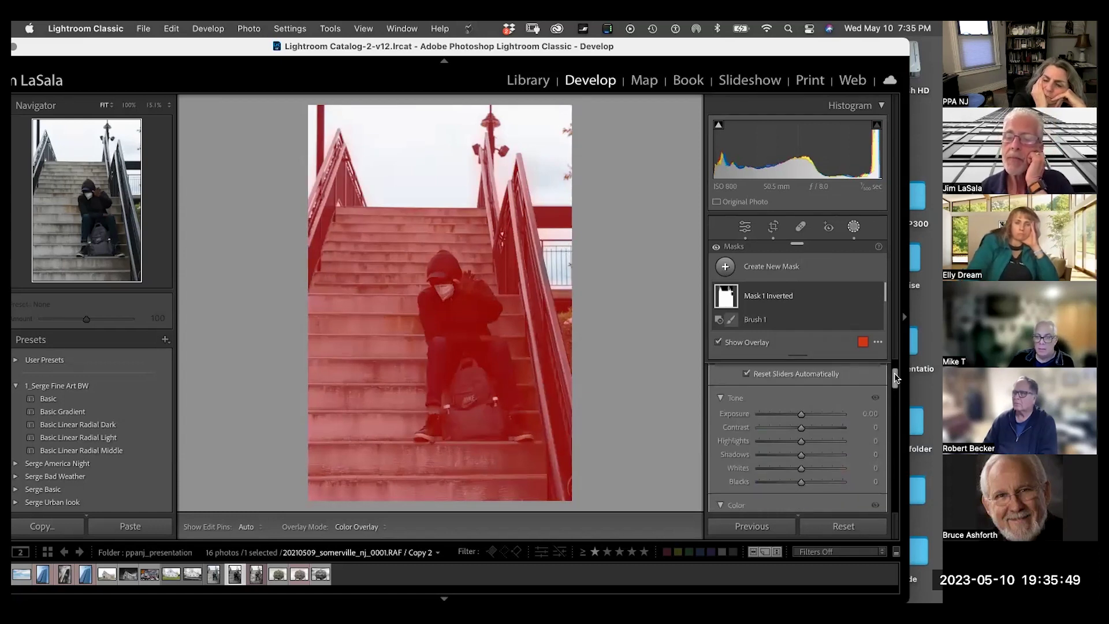
- Hide the overlay and set the inverted mask's Shadows to 52 and Highlights to −7, raising Blacks slightly
key(o)
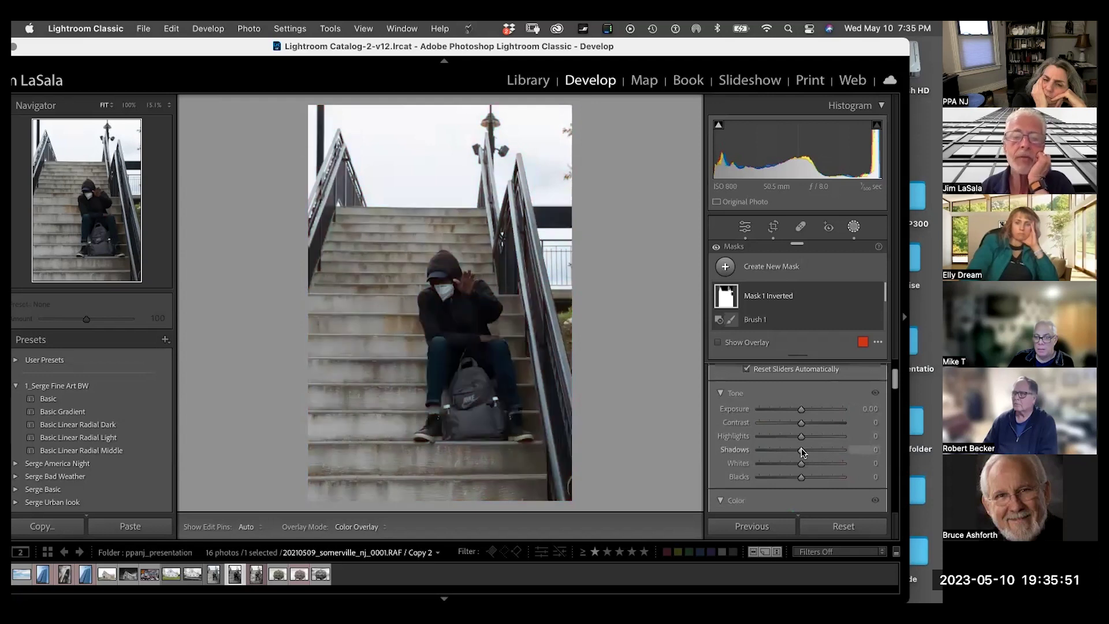
mouse_move(812, 446)
mouse_down()
mouse_move(822, 449)
mouse_move(798, 438)
mouse_up()
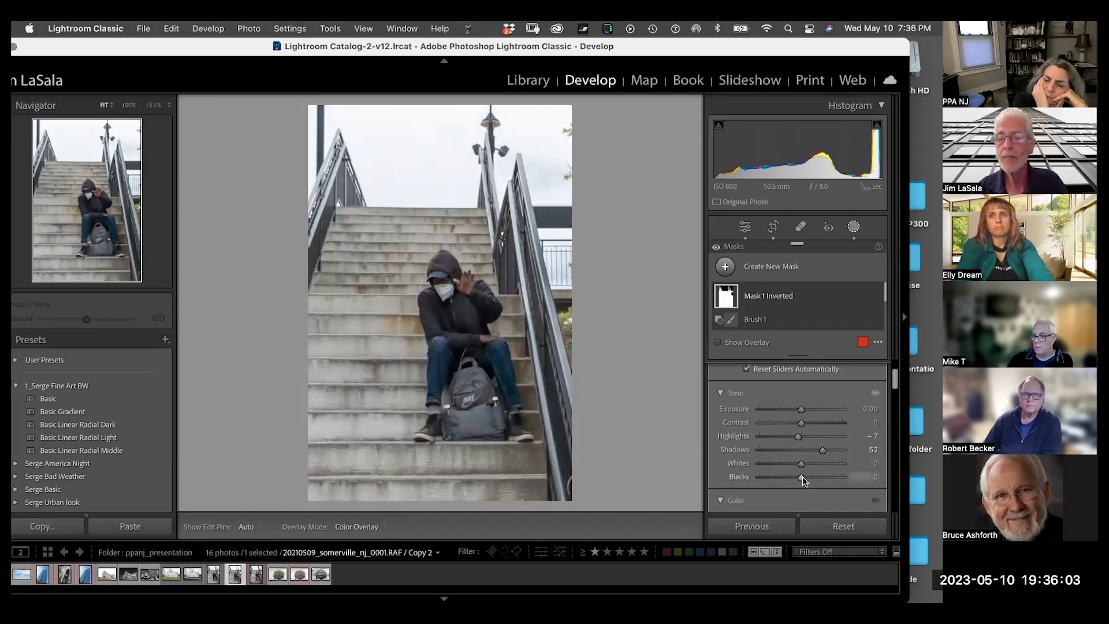
drag(802, 476, 804, 475)
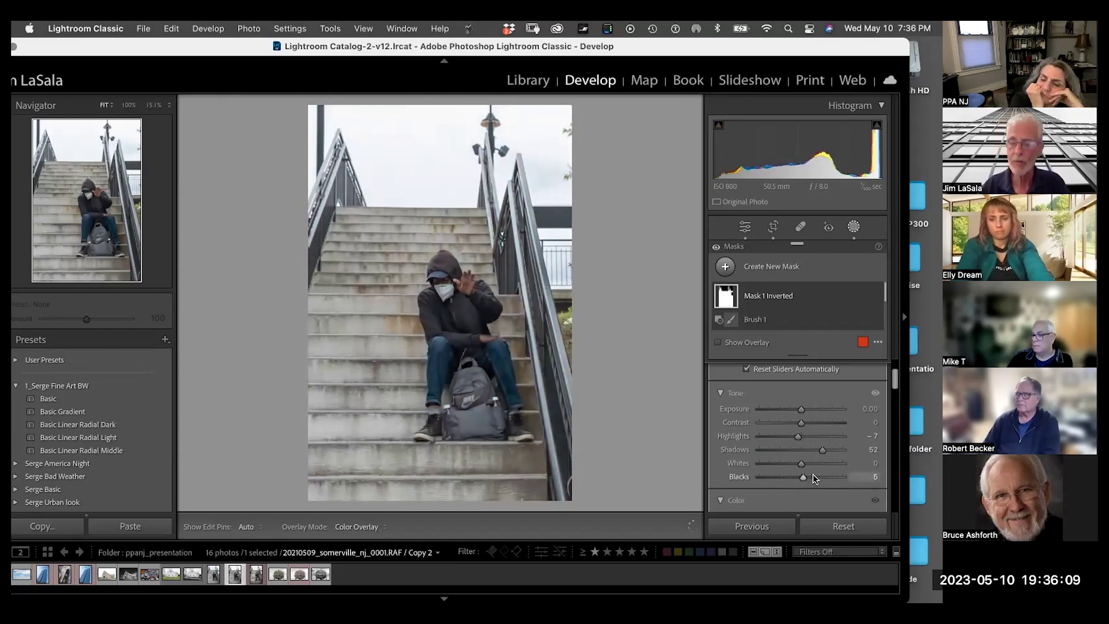
- Leave masking and, in the Basic adjustments for the whole photo, set Highlights to −80 and Shadows to +29, keeping Exposure at 0
key(shift+w)
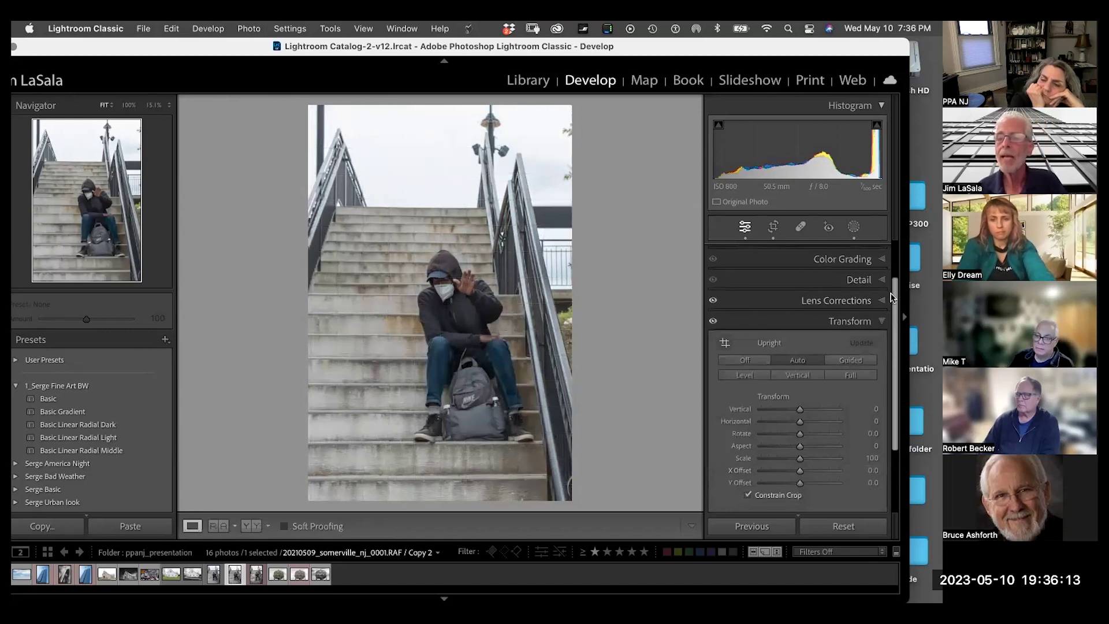
drag(893, 298, 889, 250)
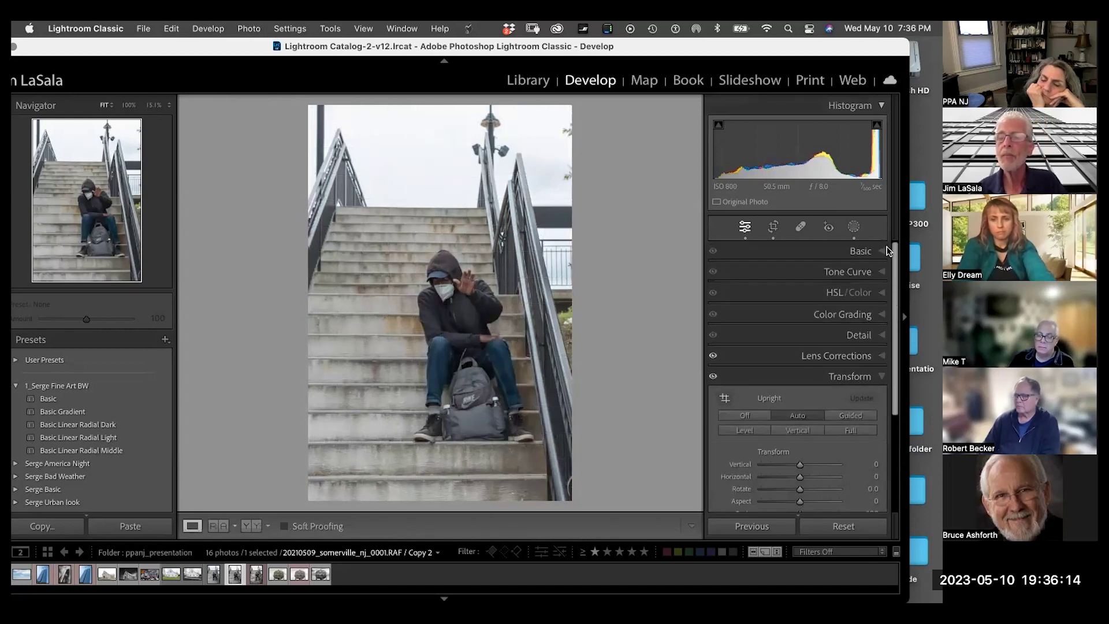
click(840, 252)
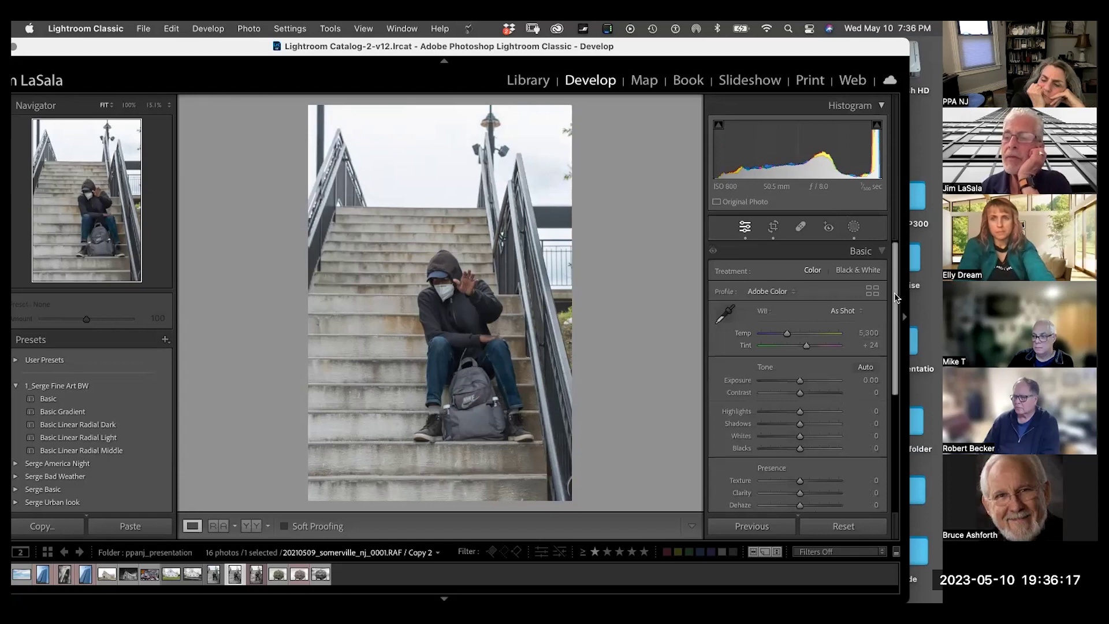
scroll(897, 298, down, 3)
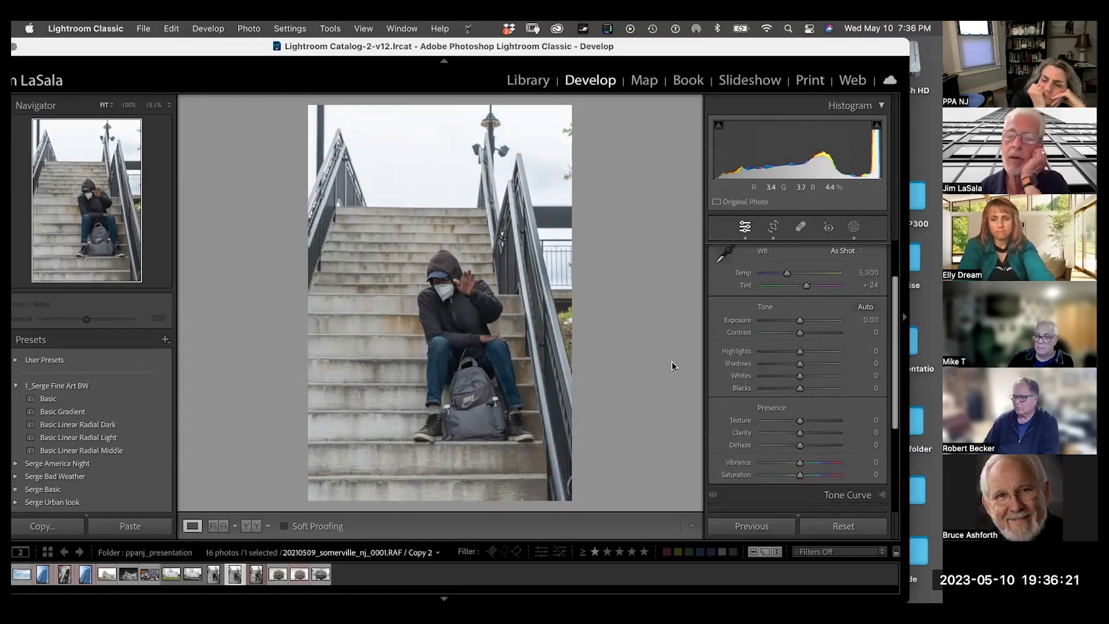
drag(765, 323, 751, 330)
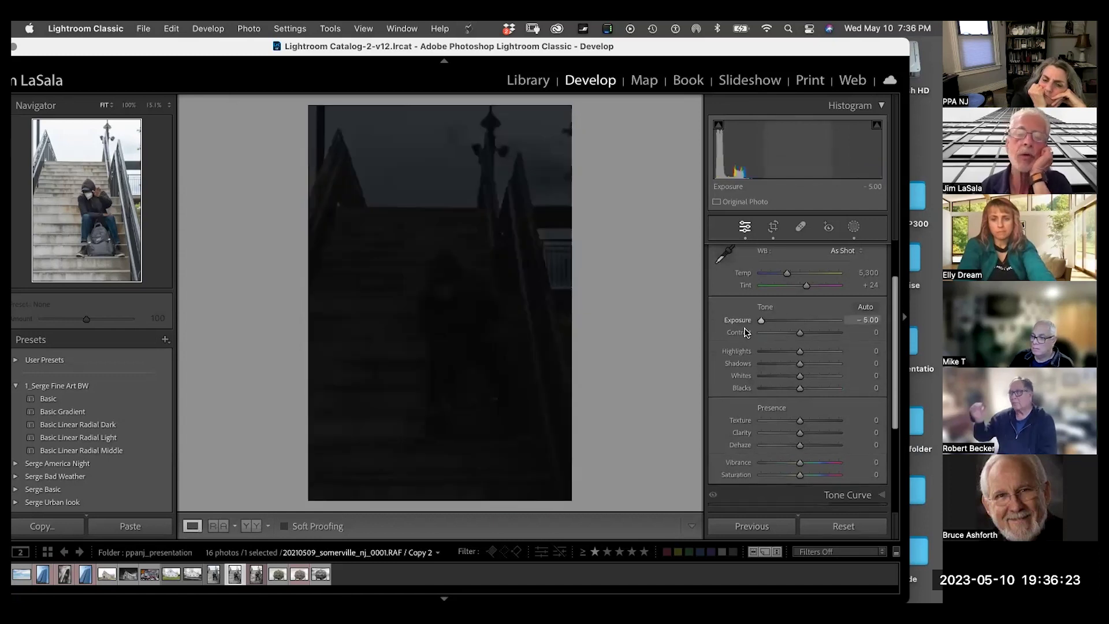
double_click(740, 322)
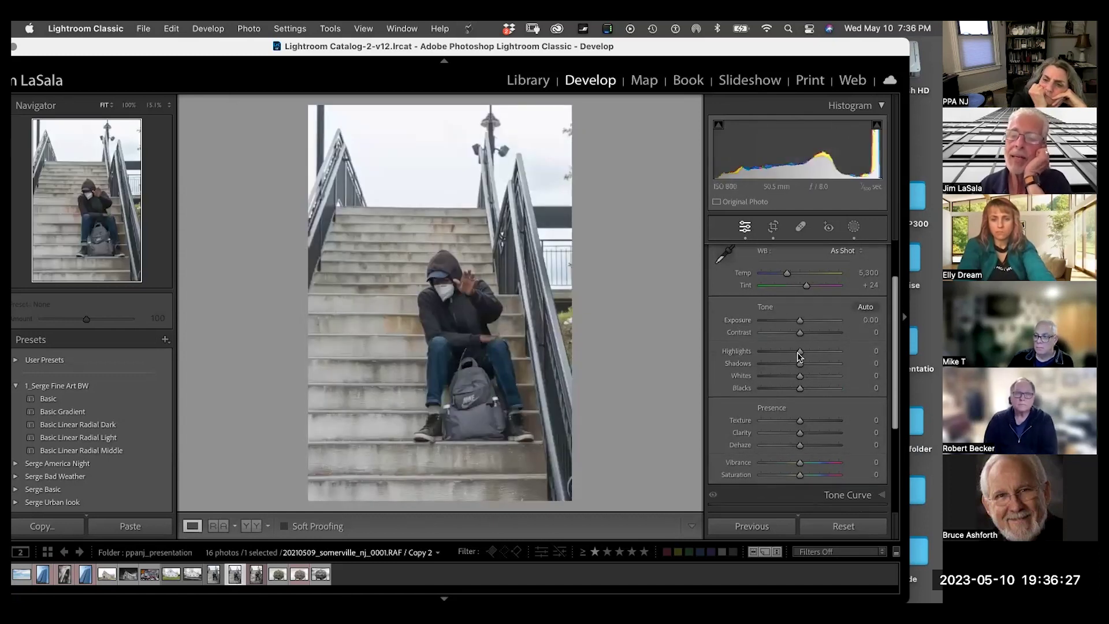
drag(771, 358, 811, 365)
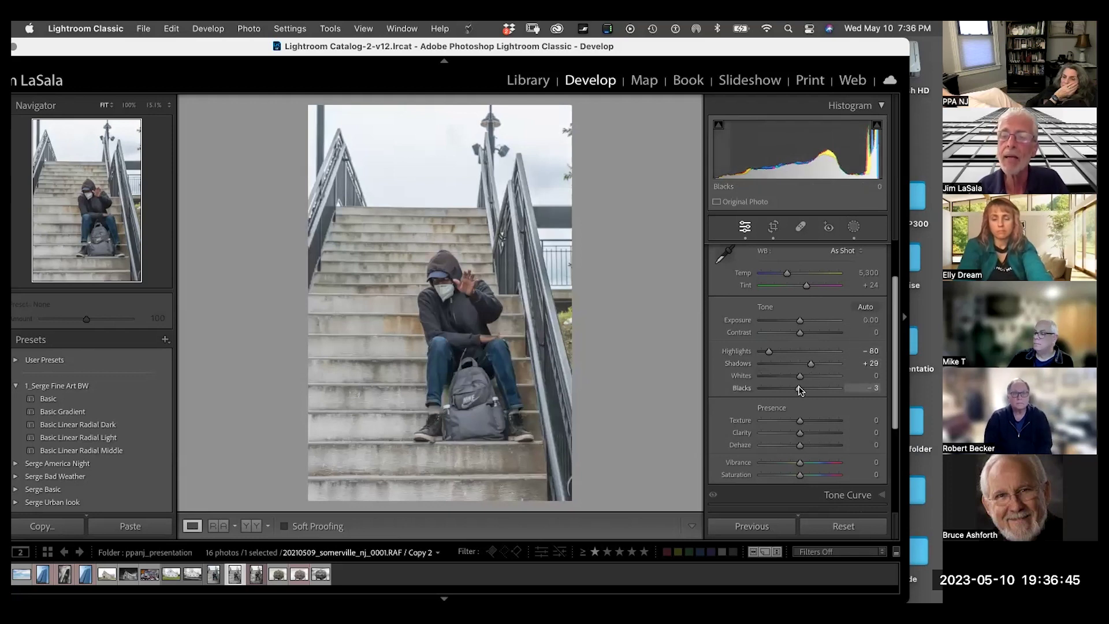
- Set the photo's black and white points using the clipping preview, with Blacks at −29 and Whites at +34
drag(800, 391, 800, 390)
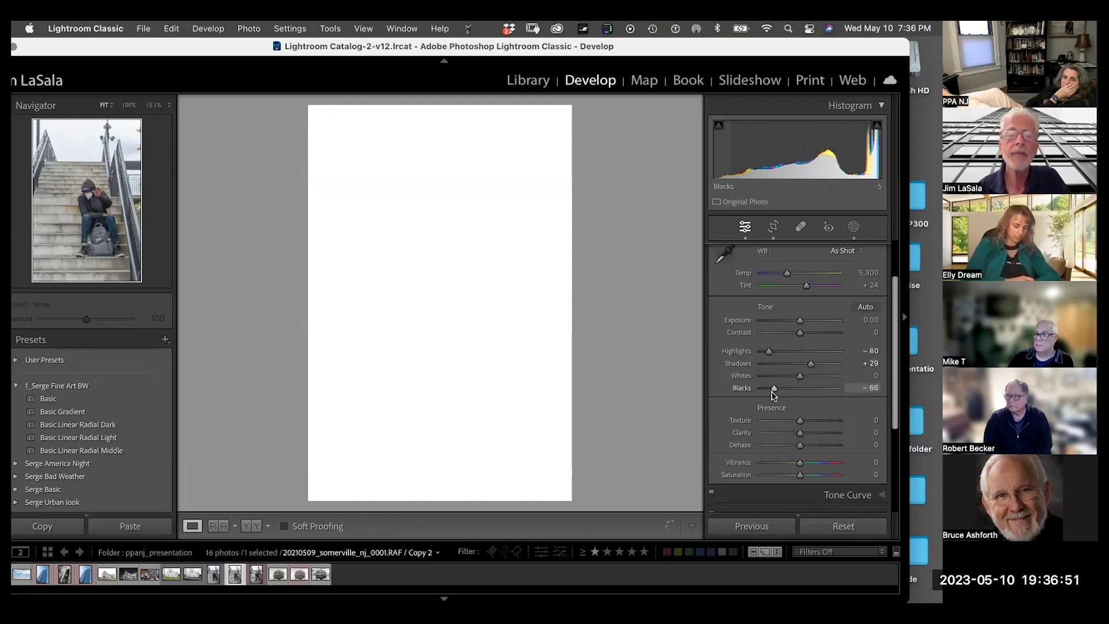
mouse_move(775, 395)
mouse_down()
mouse_move(763, 395)
mouse_move(781, 391)
mouse_up()
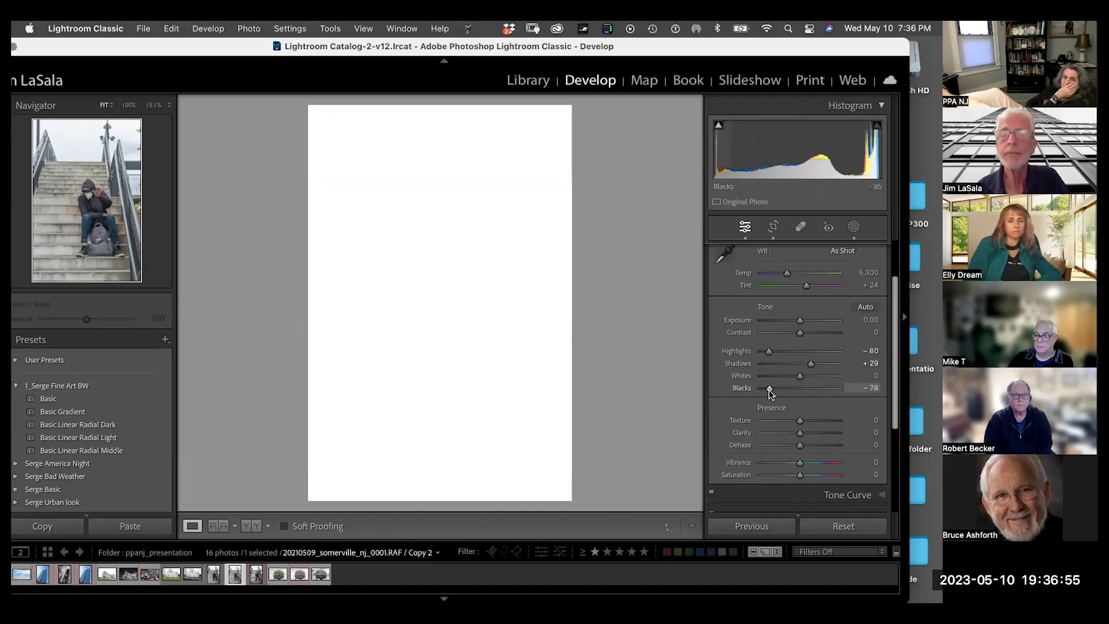
drag(770, 390, 790, 392)
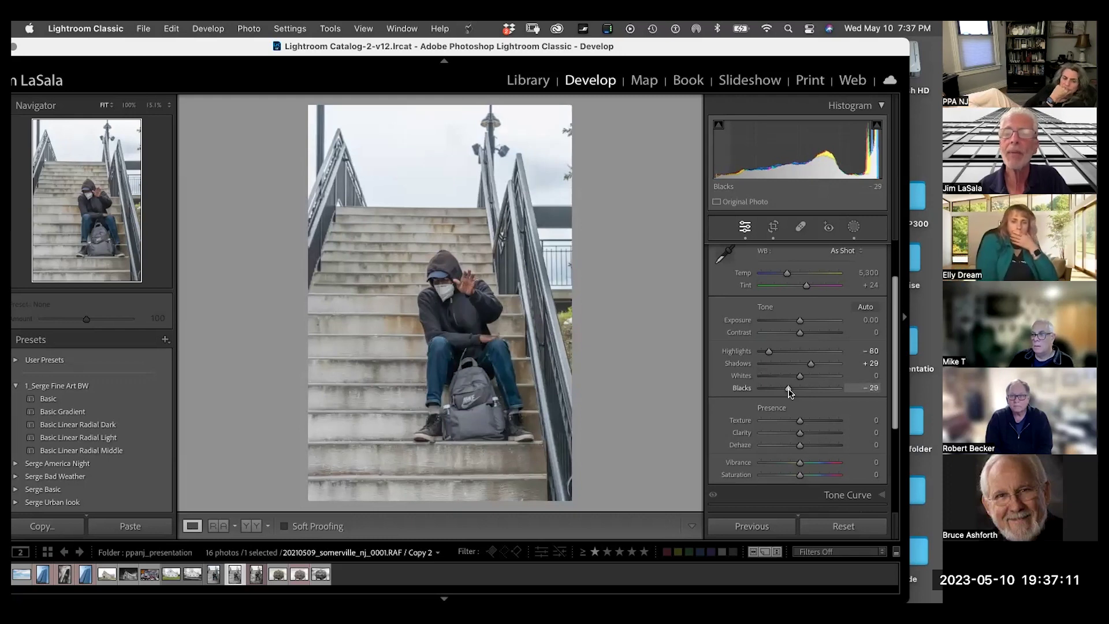
mouse_move(802, 373)
mouse_down()
mouse_move(836, 378)
mouse_move(814, 381)
mouse_up()
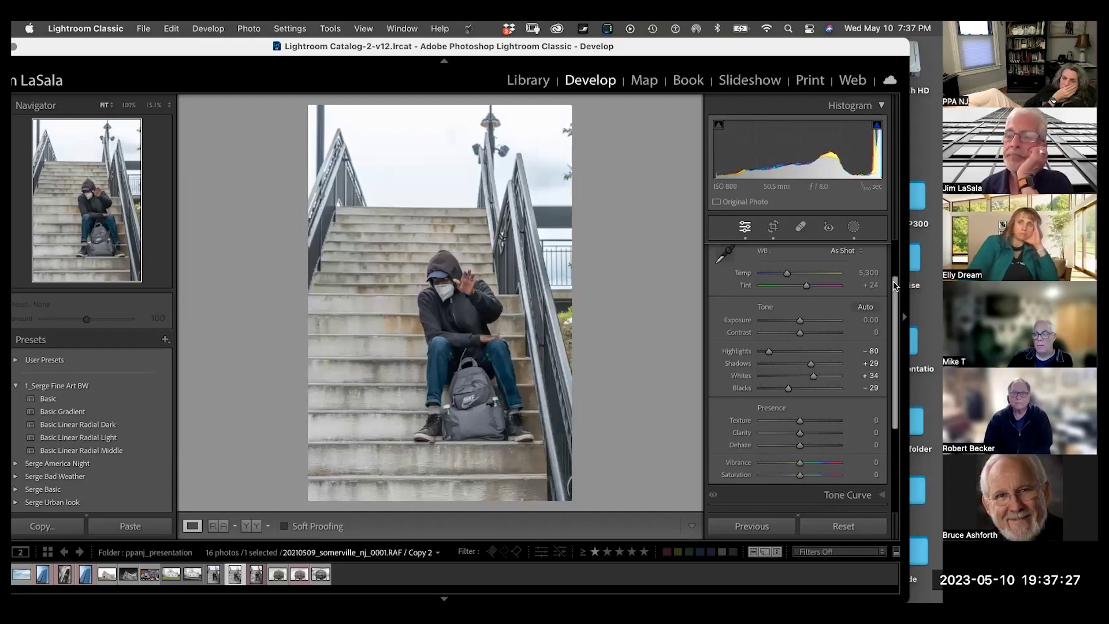
- Convert the staircase photo to the Black & White treatment and open its Black & White Mix
drag(893, 285, 889, 248)
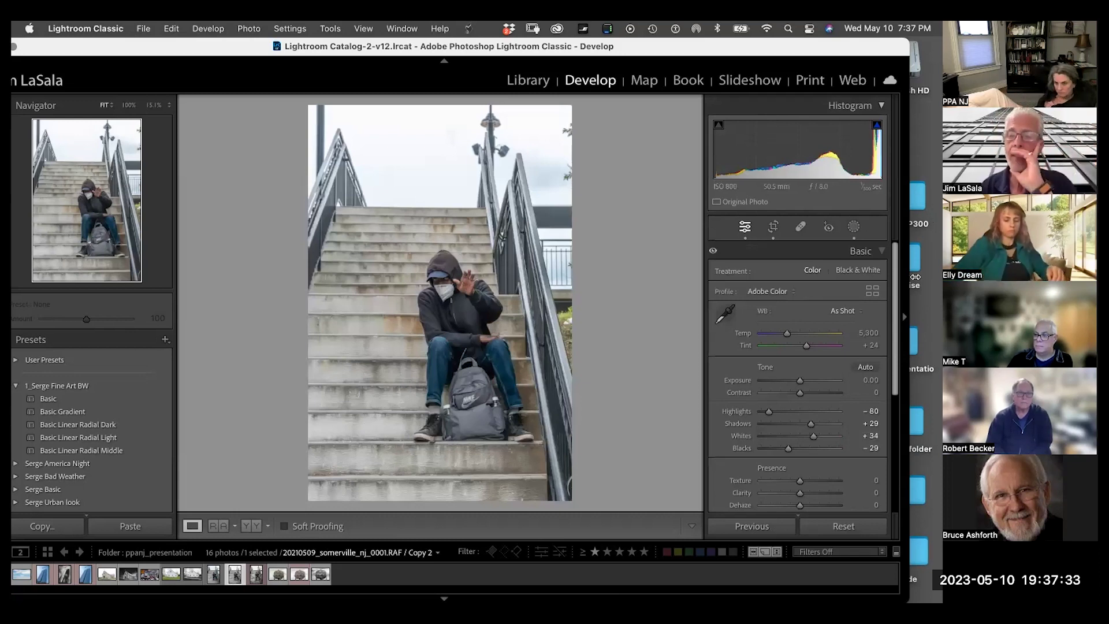
click(853, 271)
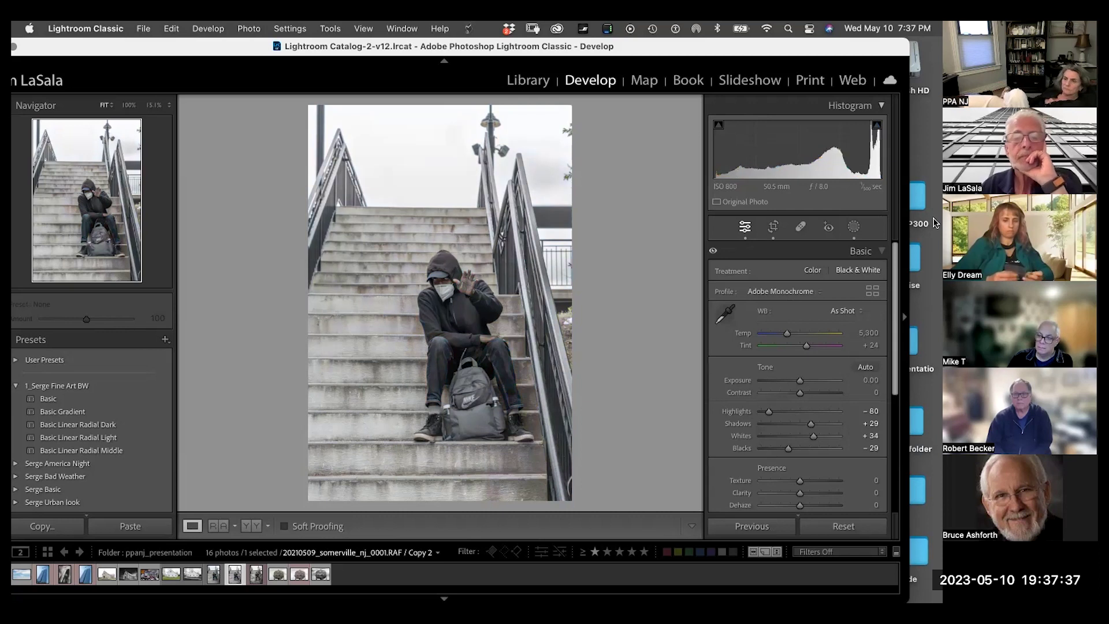
drag(894, 296, 914, 415)
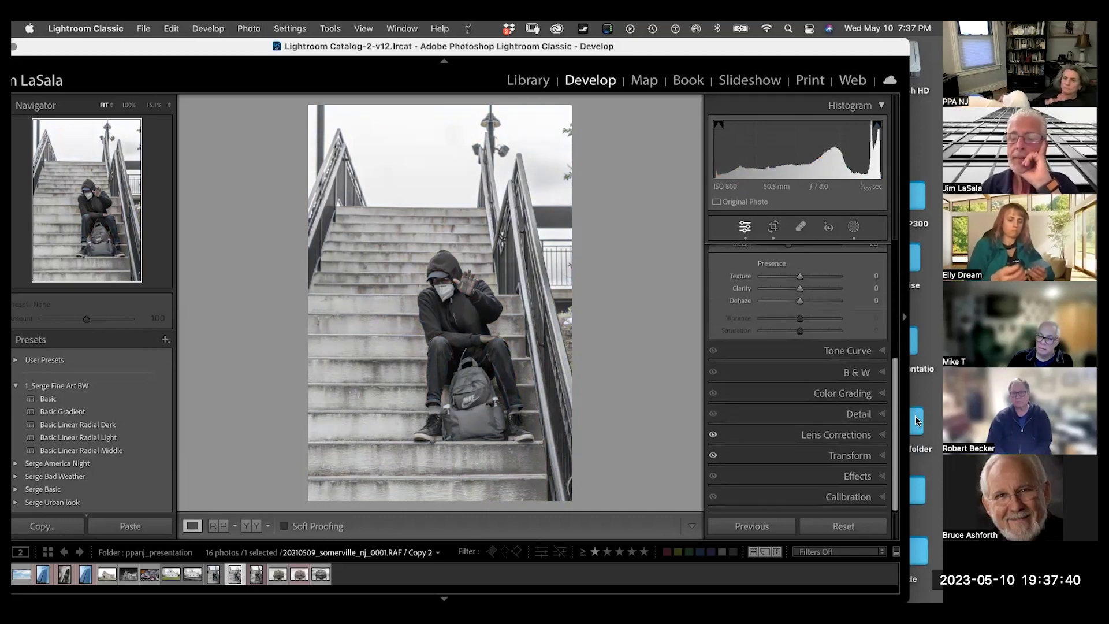
click(814, 375)
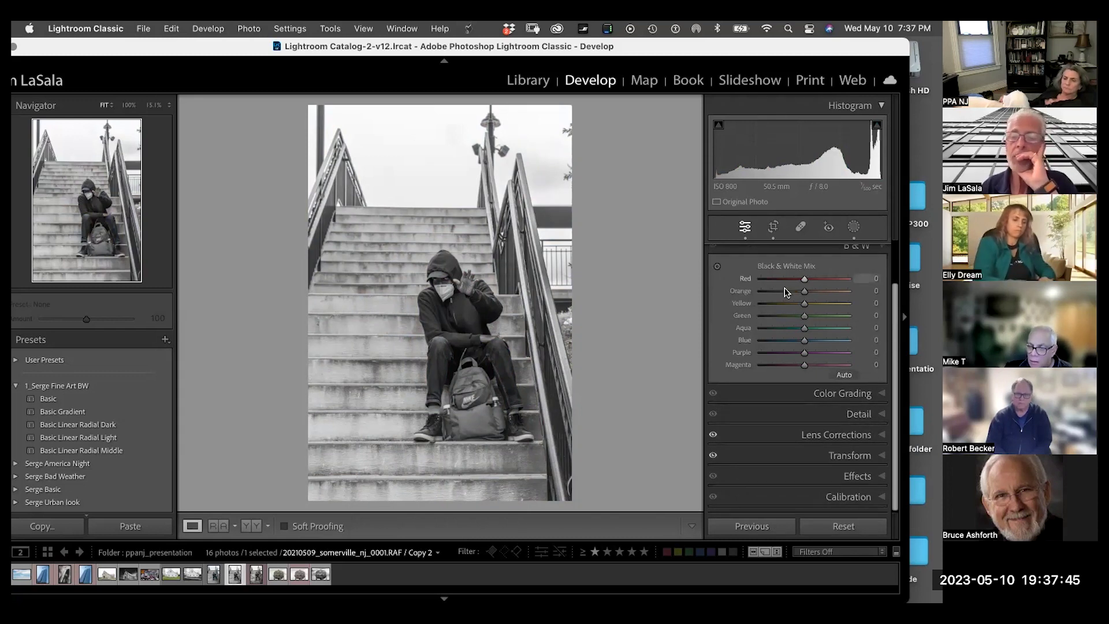
- Set Yellow to −3 and Blue to +70 in the Black & White Mix
mouse_move(806, 306)
mouse_down()
mouse_move(851, 301)
mouse_move(757, 312)
mouse_move(839, 312)
mouse_move(802, 316)
mouse_up()
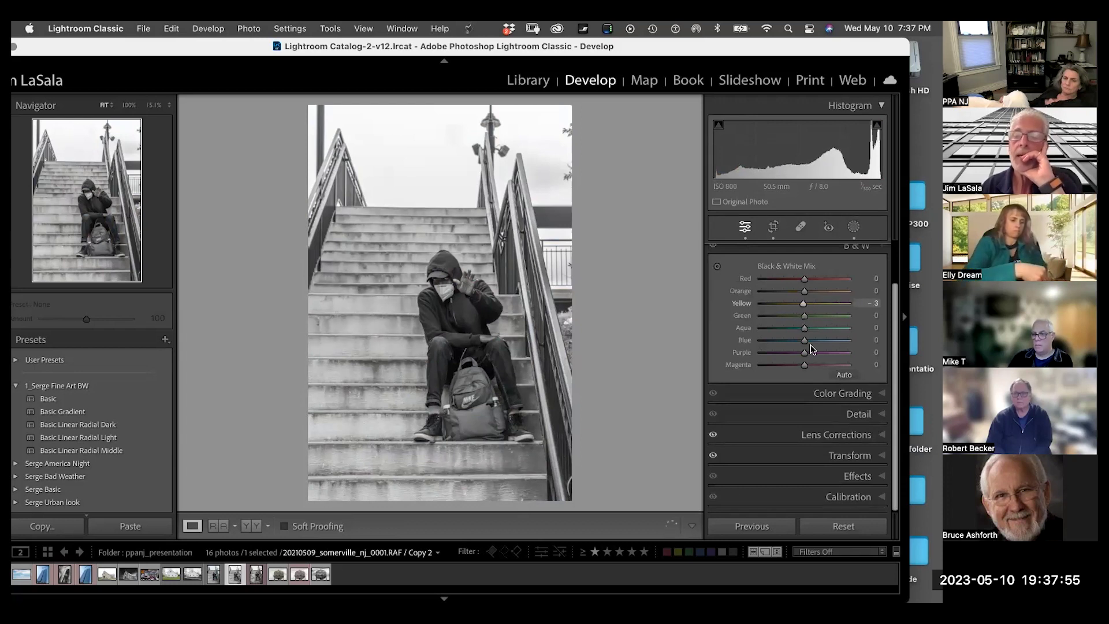
drag(790, 345, 800, 342)
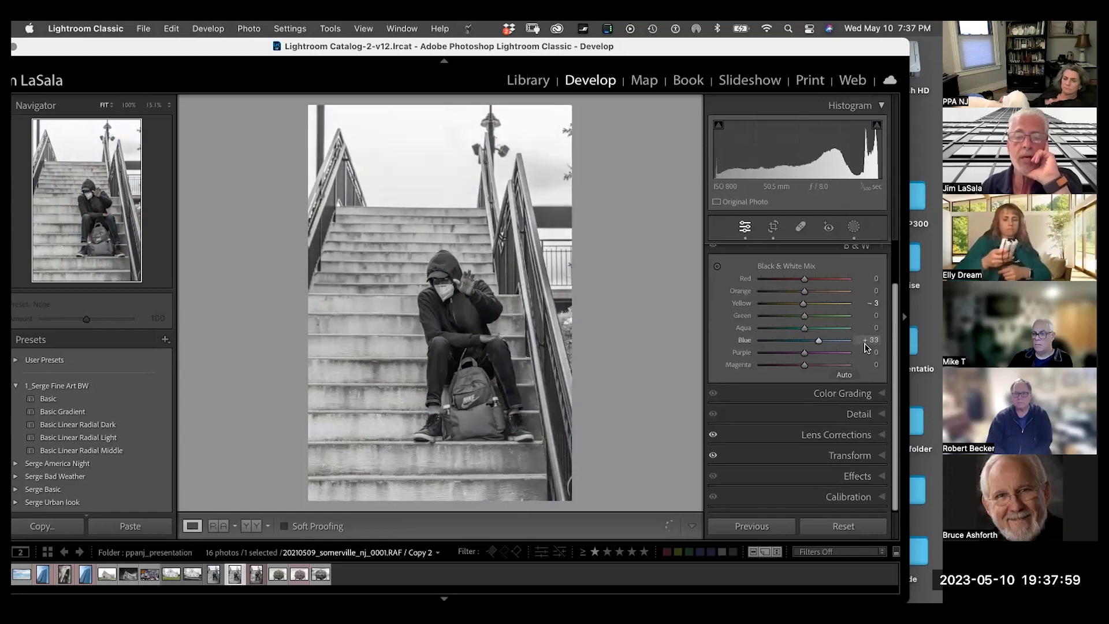
click(842, 340)
click(849, 344)
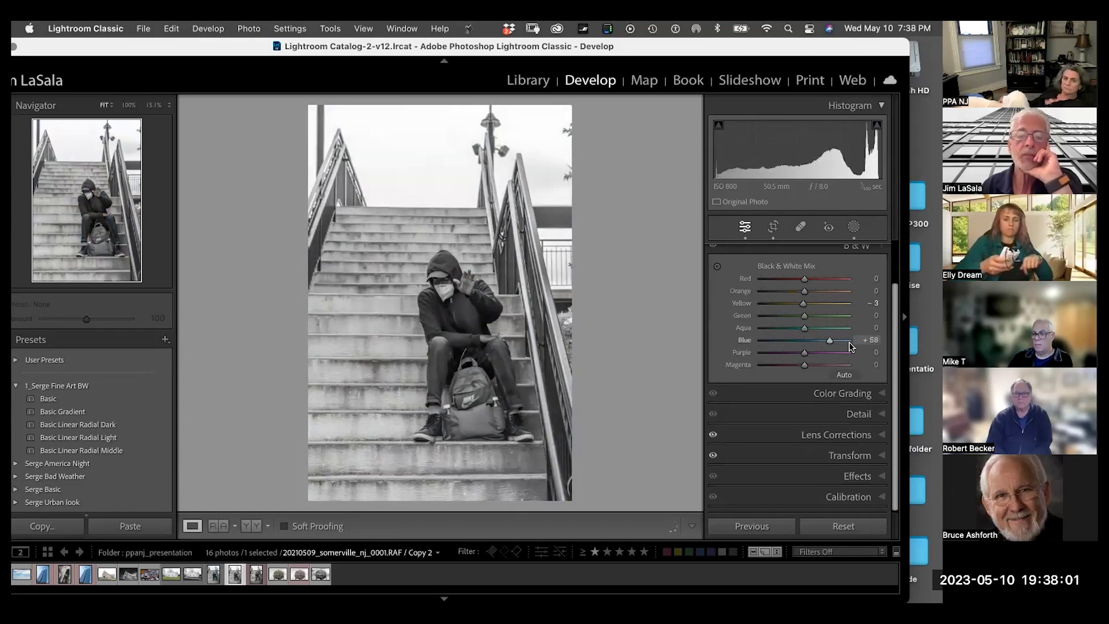
drag(791, 348, 841, 345)
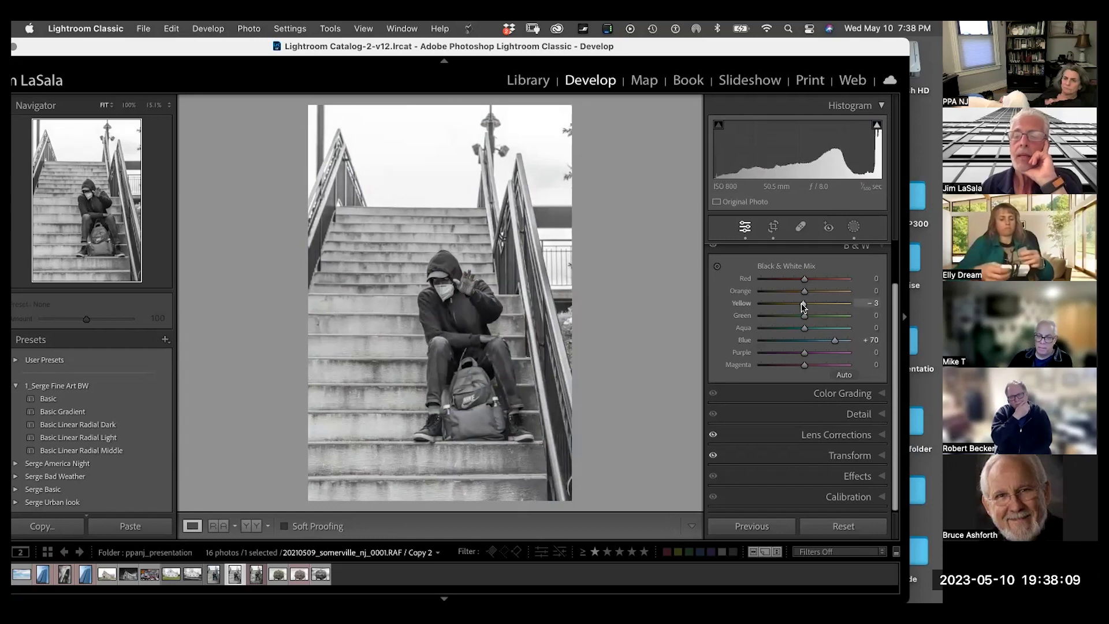
- Darken Yellow to −16 and brighten Orange to +47 in the Black & White Mix
click(814, 309)
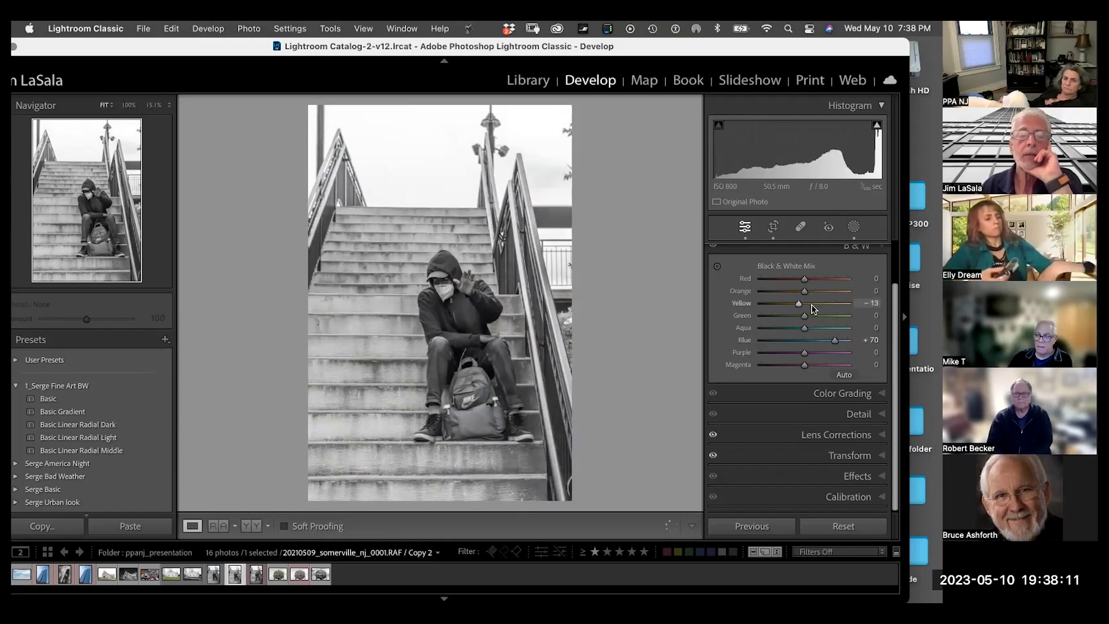
drag(814, 309, 798, 307)
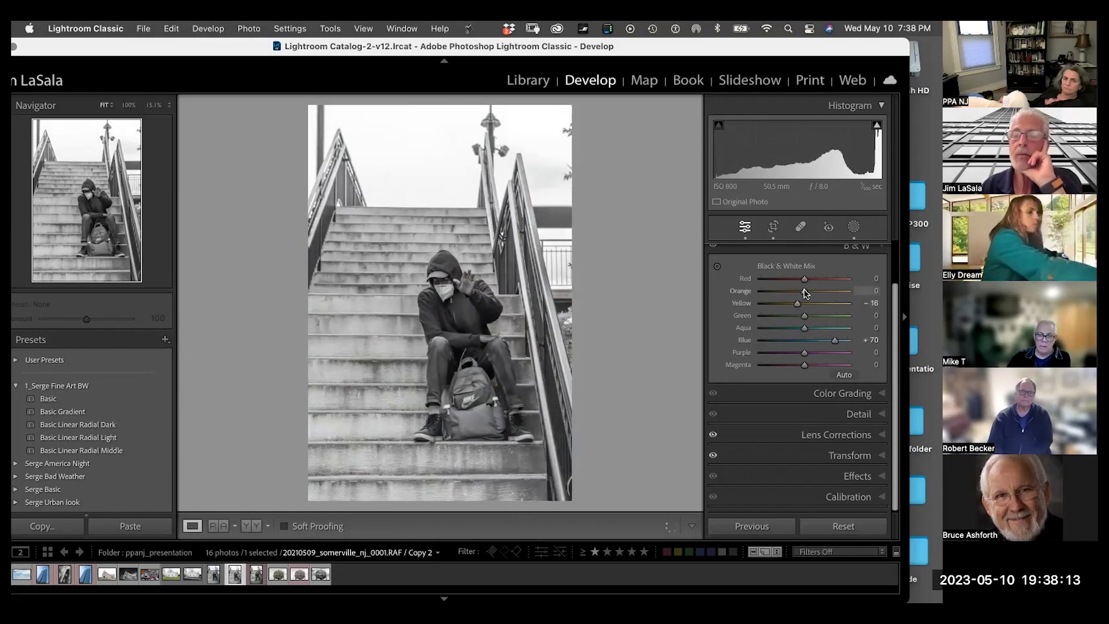
drag(805, 294, 833, 293)
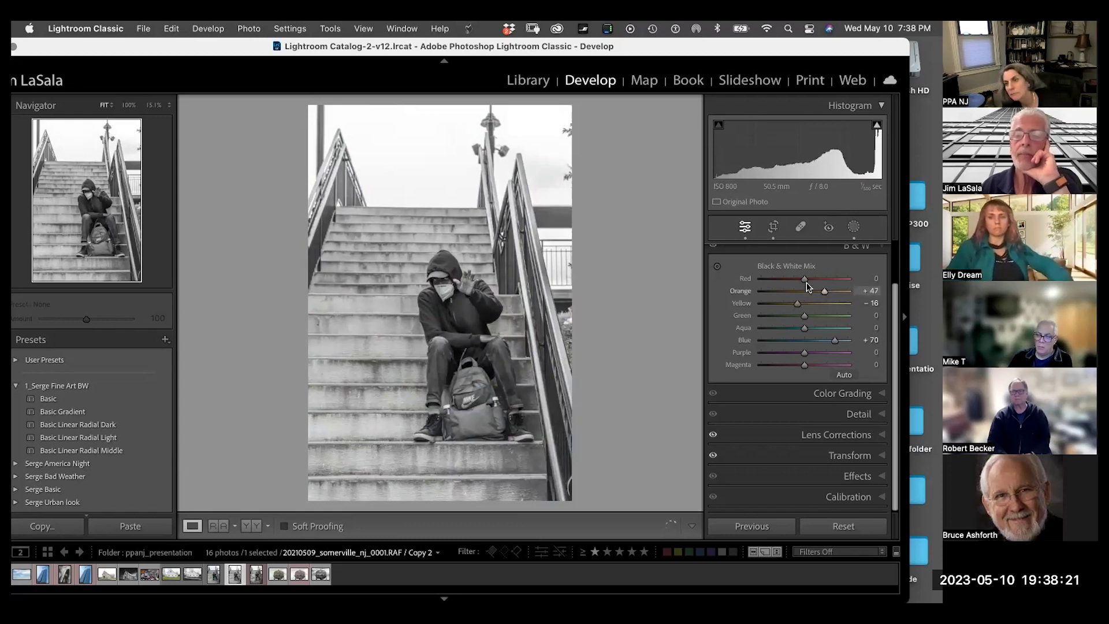
- Set Red to +34 and Orange to +35 in the Black & White Mix while checking the man's skin at 100%
key(z)
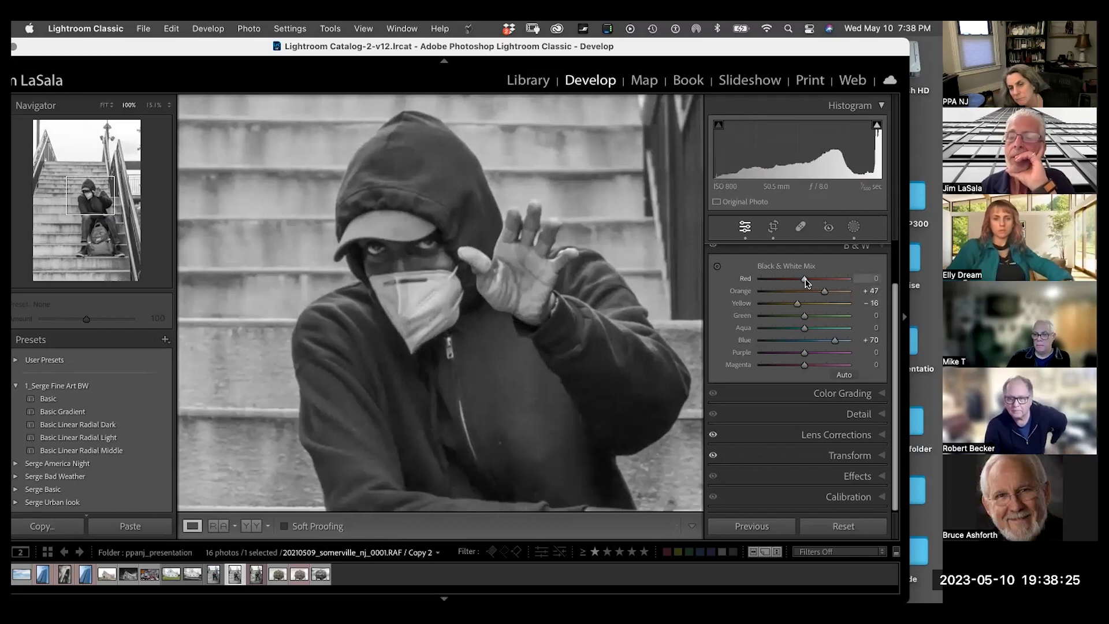
drag(841, 273, 737, 310)
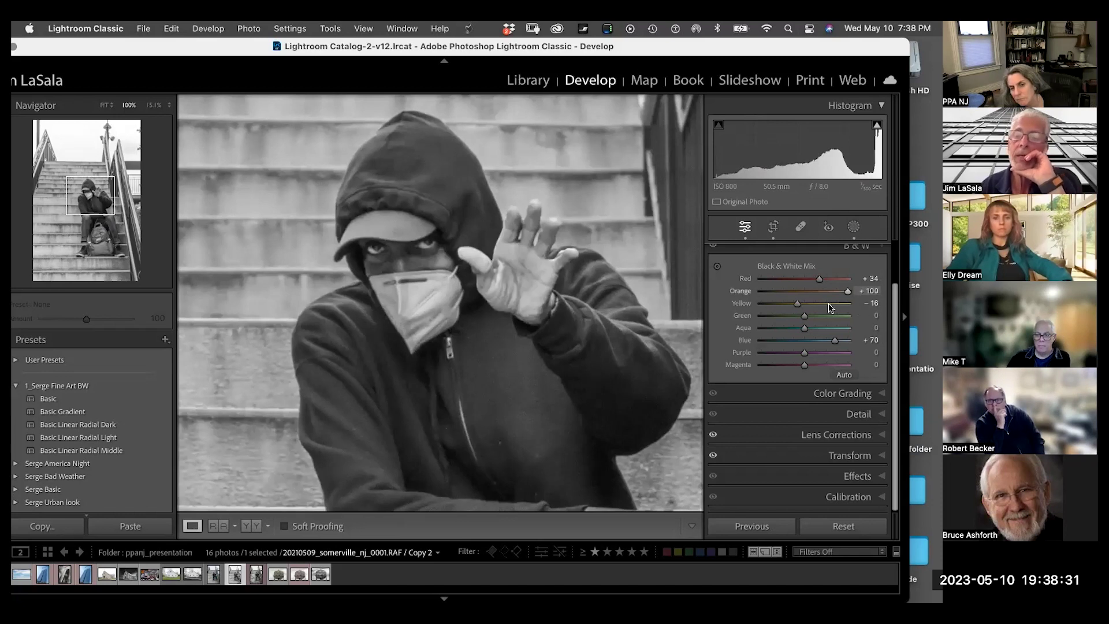
click(817, 299)
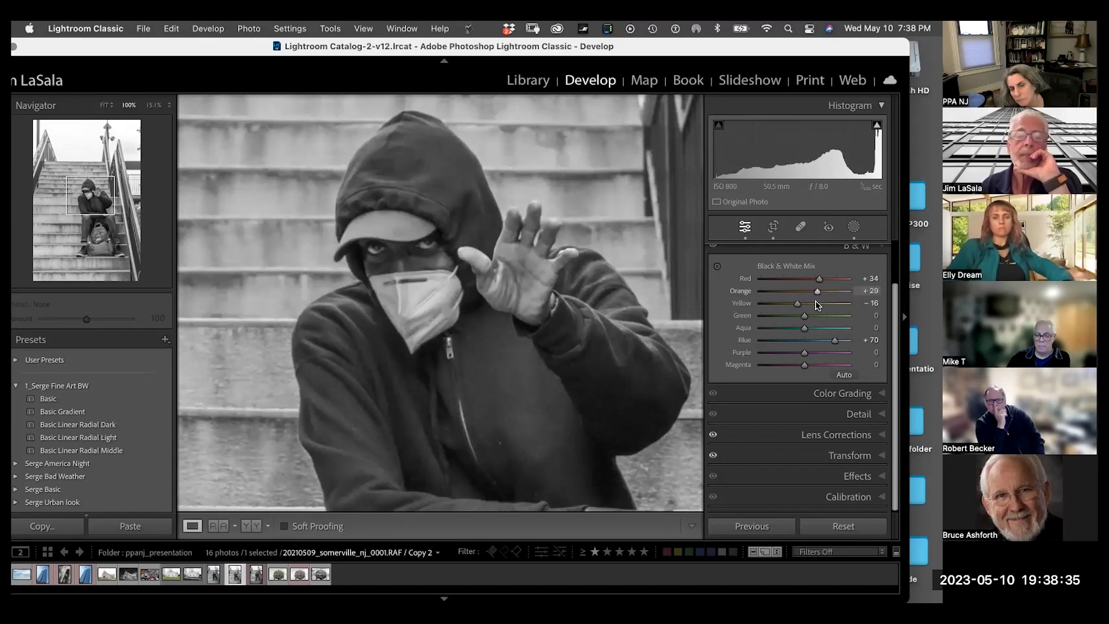
key(z)
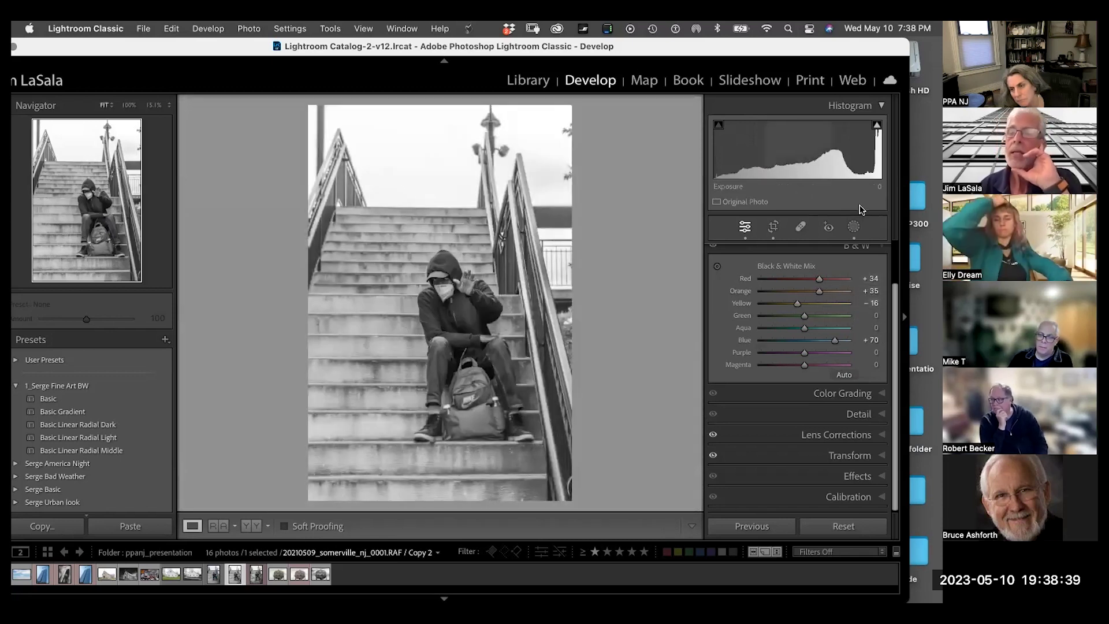
- Add a linear gradient mask covering the sky and the upper part of the staircase photo
click(854, 227)
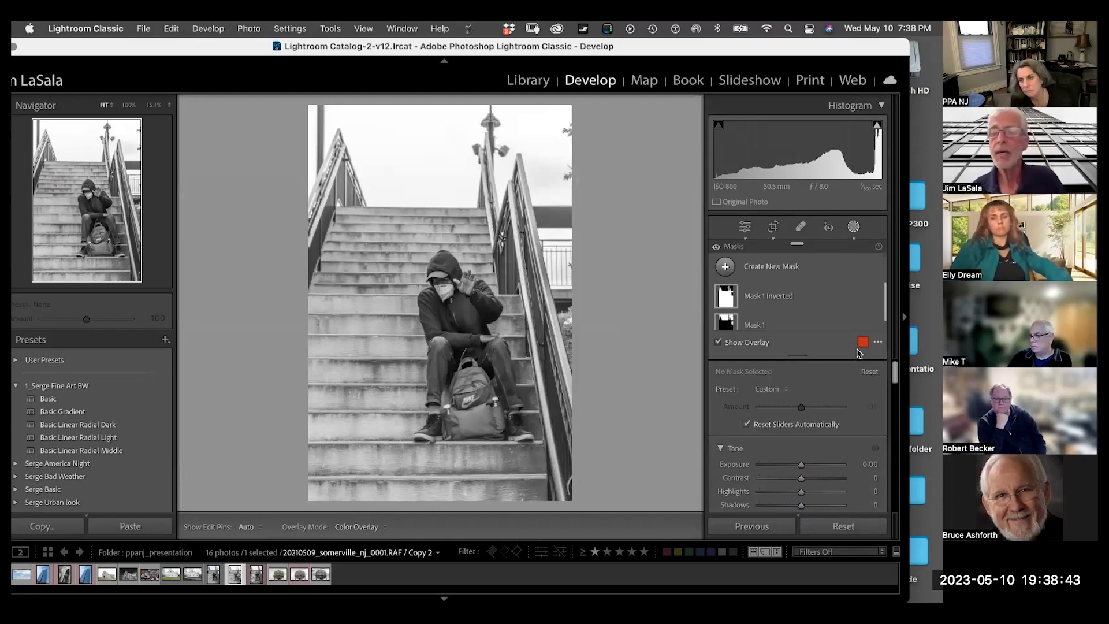
mouse_move(872, 288)
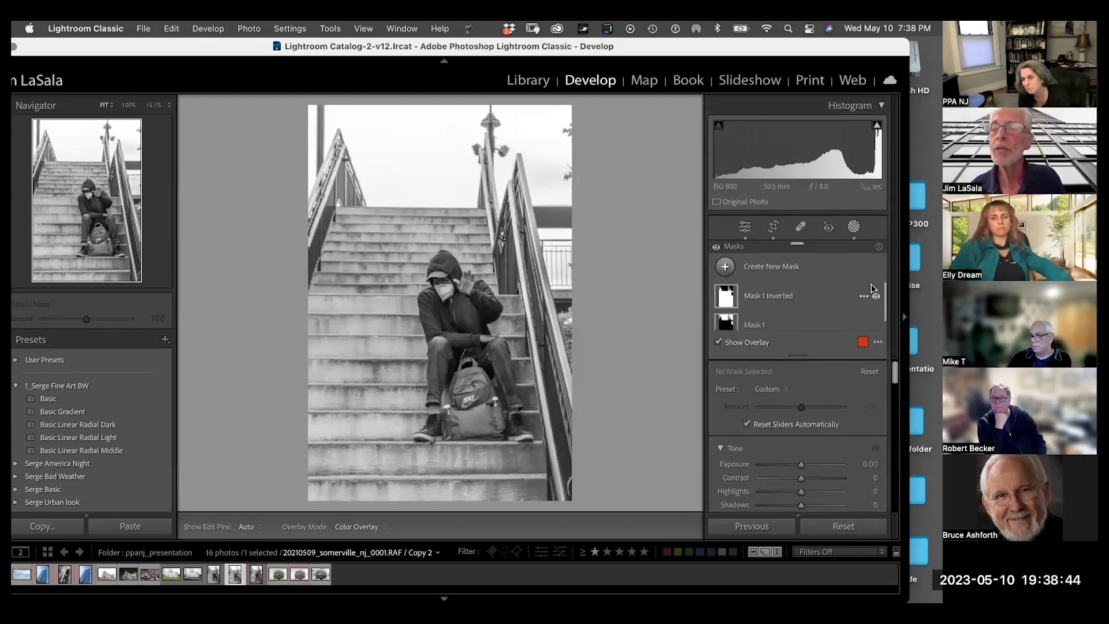
click(726, 266)
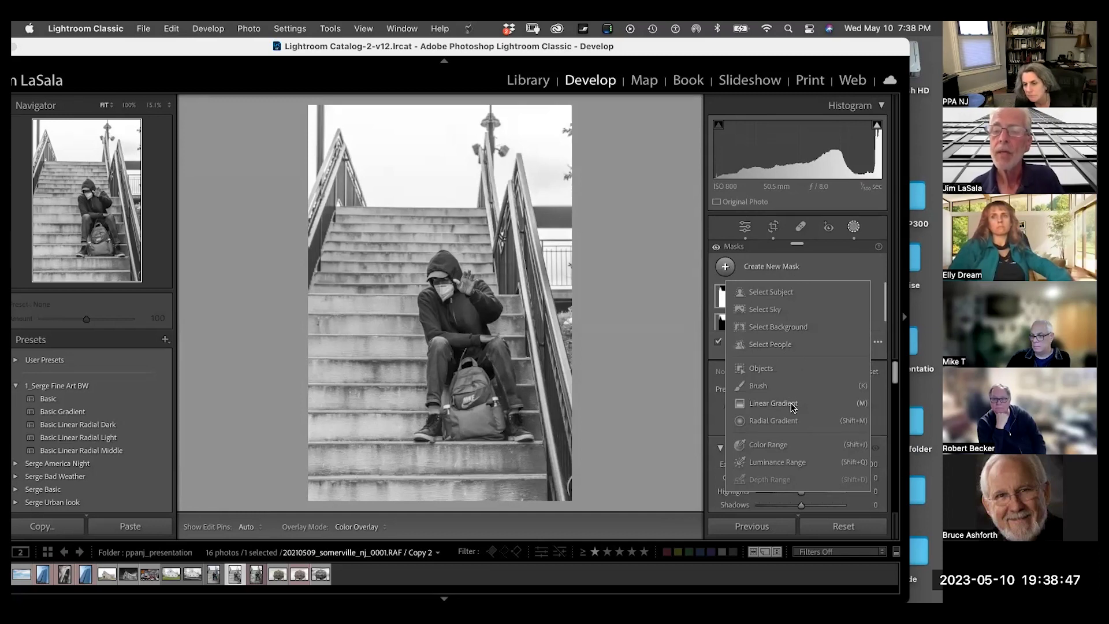
click(772, 403)
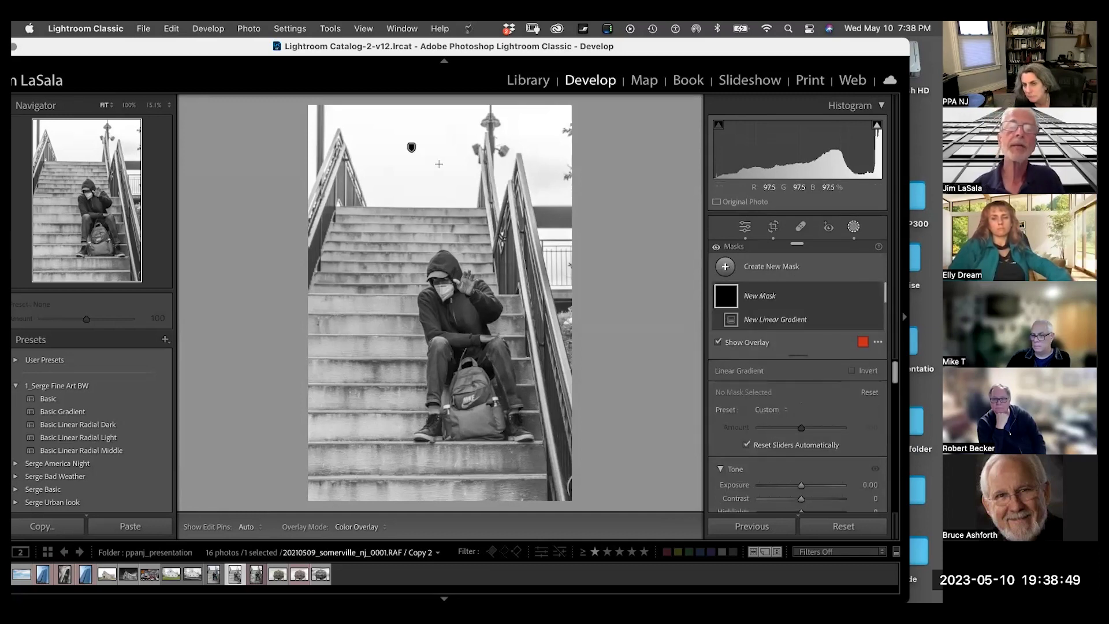
drag(442, 171, 634, 239)
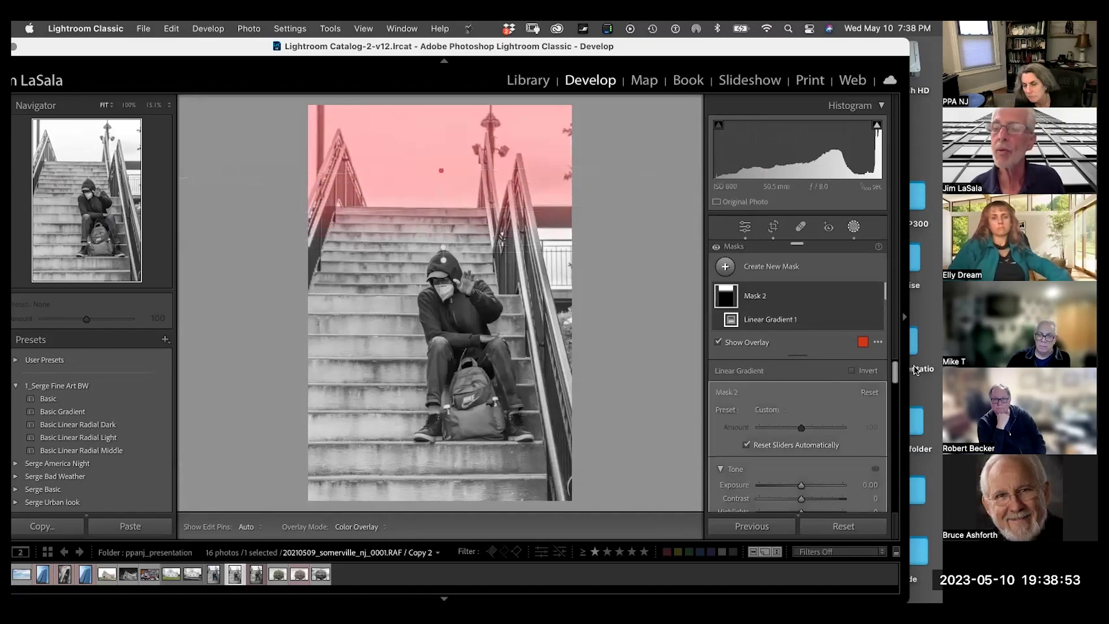
- Hide the mask overlay, lower the linear gradient's Exposure to −0.52, and leave masking
drag(893, 377, 893, 388)
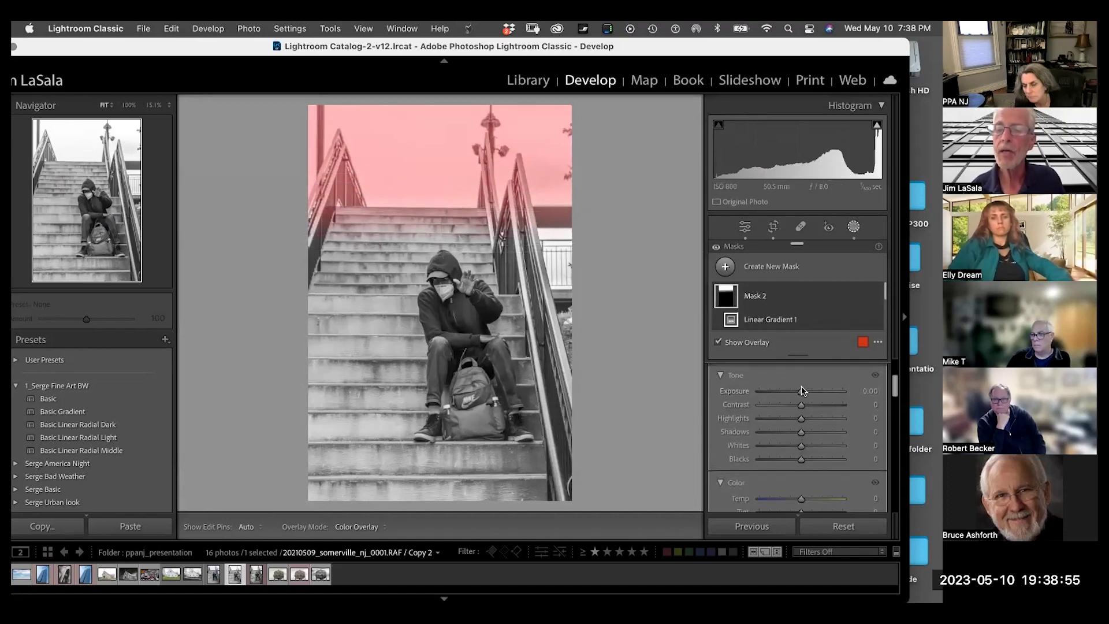
key(o)
drag(802, 392, 796, 397)
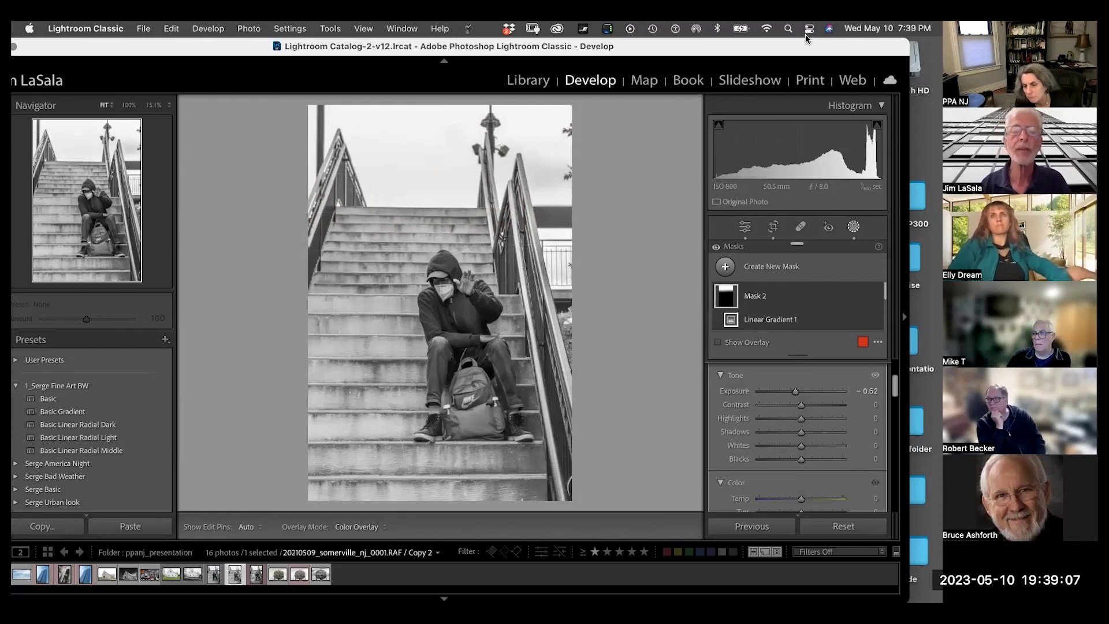
key(shift+w)
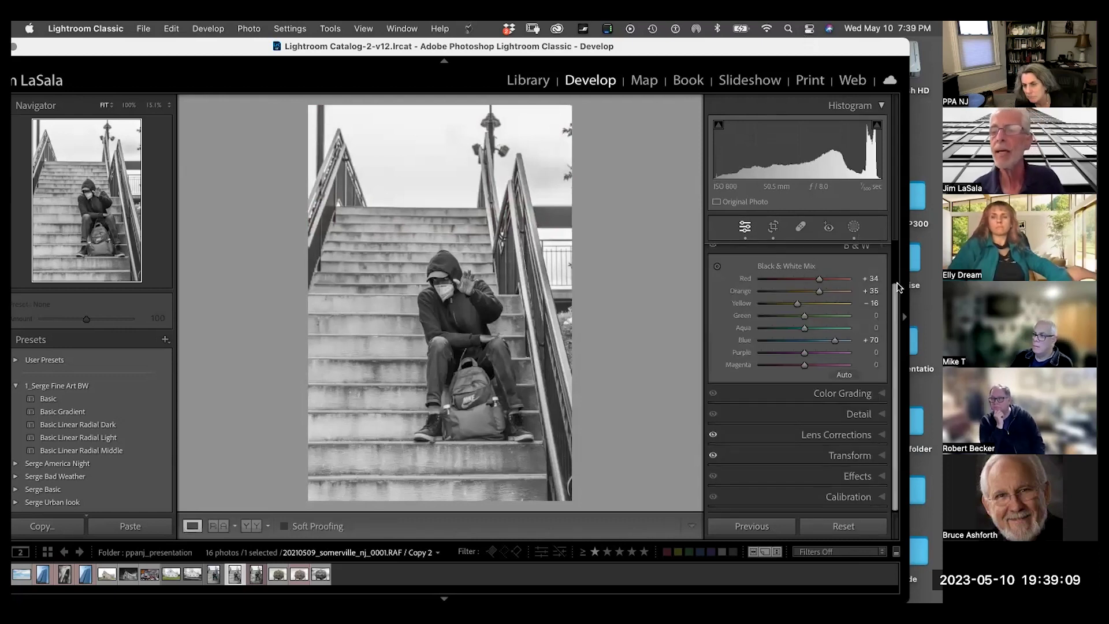
- Expand the Basic adjustments and return the staircase photo to the Color treatment
scroll(890, 292, up, 2)
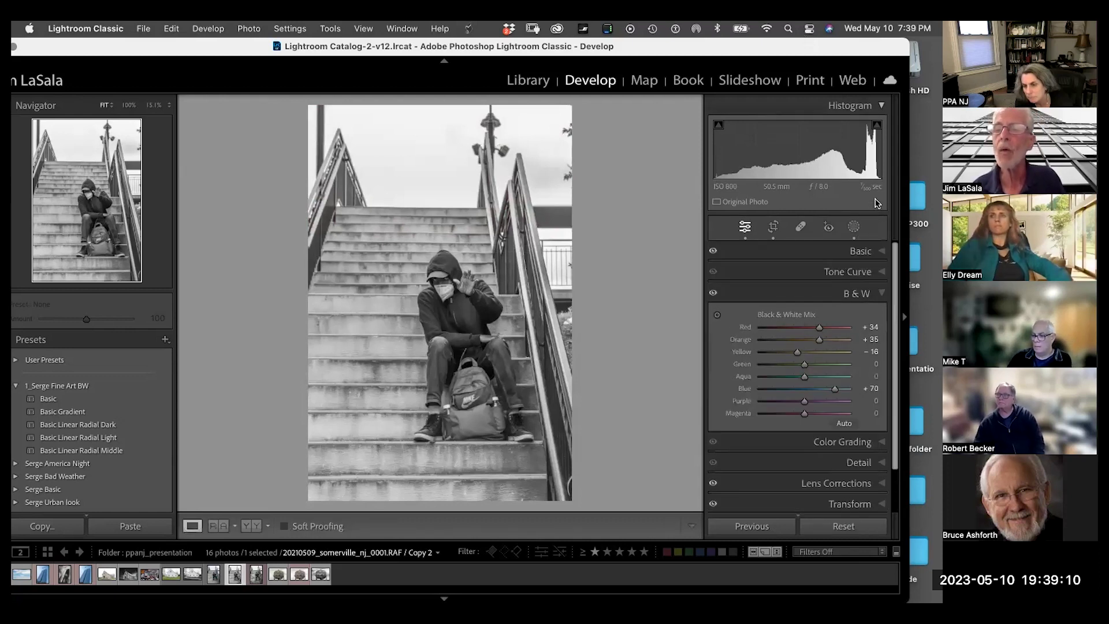
click(839, 251)
key(v)
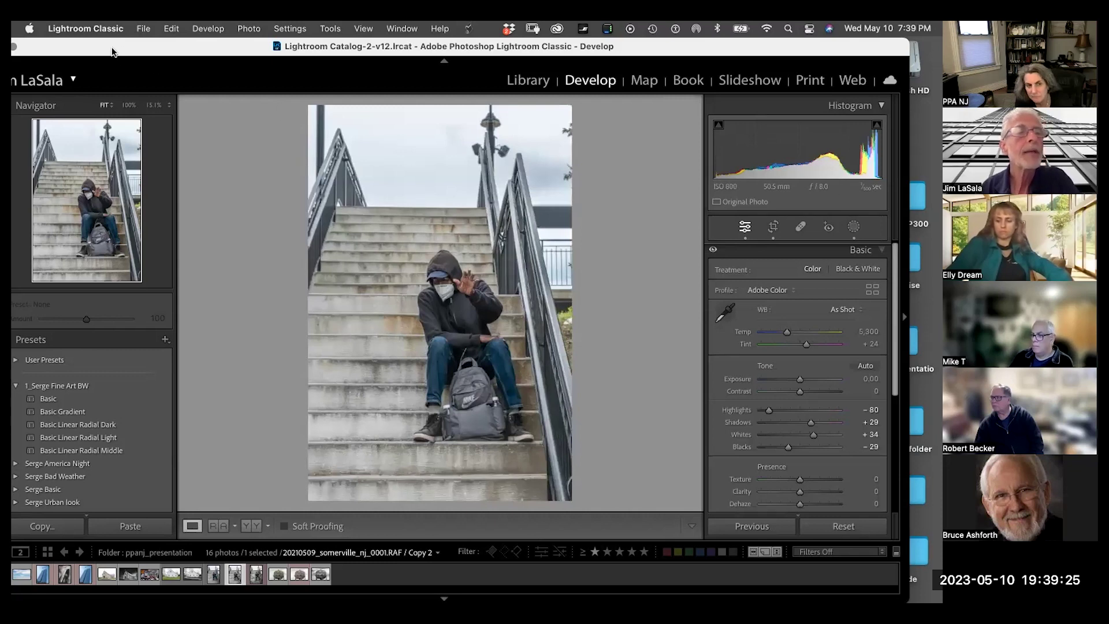
- Bring the presets list fully into view and look through the installed develop presets, including the numbered black-and-white ones
drag(113, 52, 146, 52)
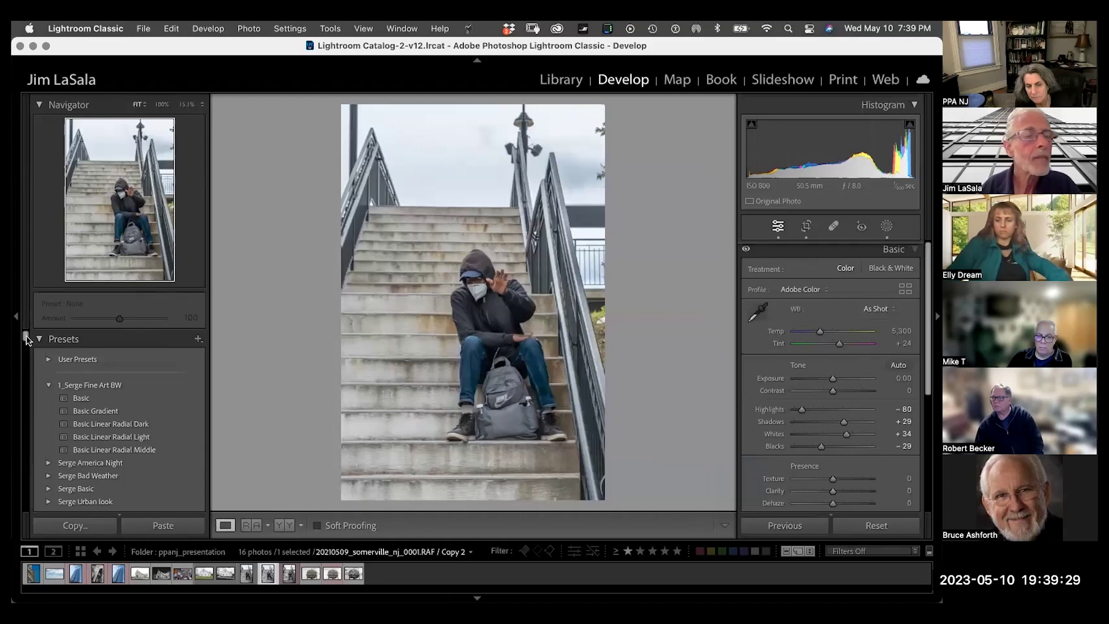
scroll(56, 445, down, 15)
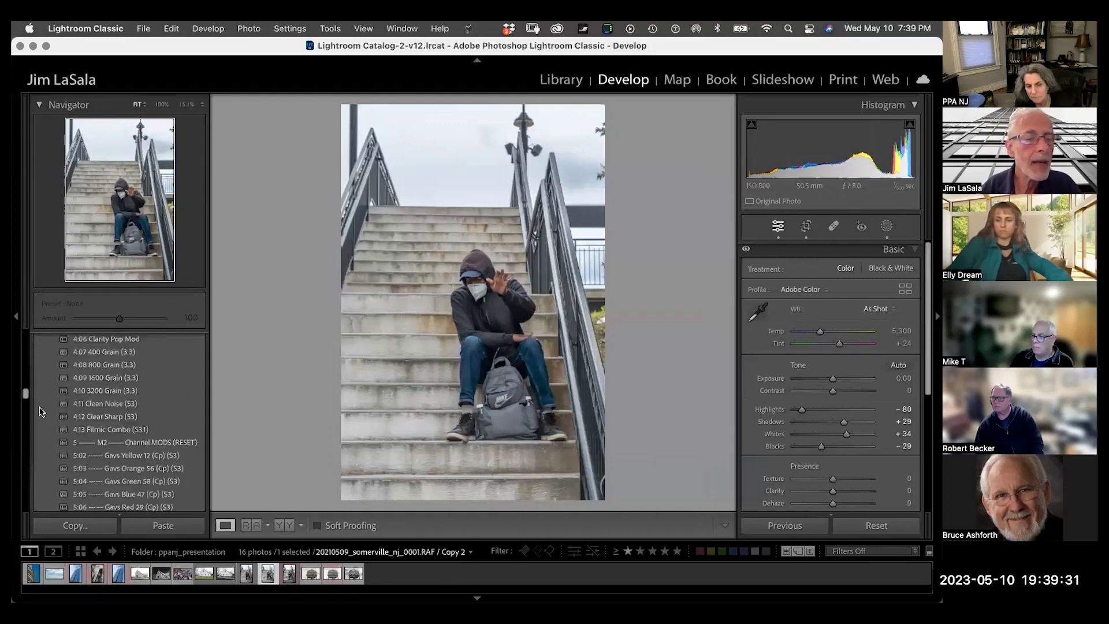
scroll(55, 443, down, 10)
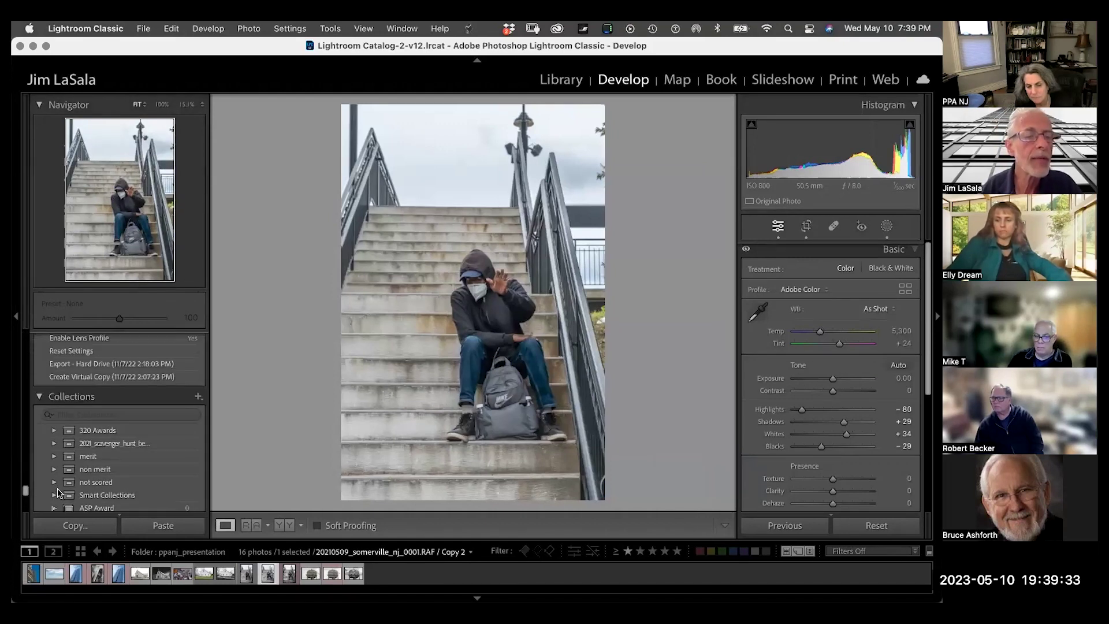
scroll(56, 499, up, 10)
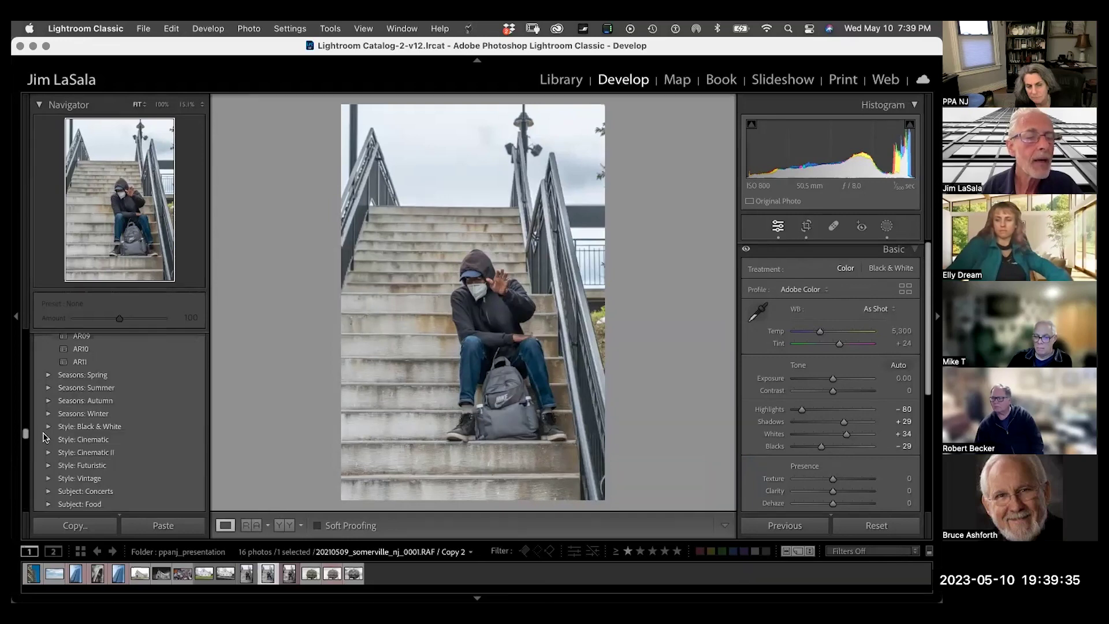
click(45, 442)
scroll(38, 411, down, 5)
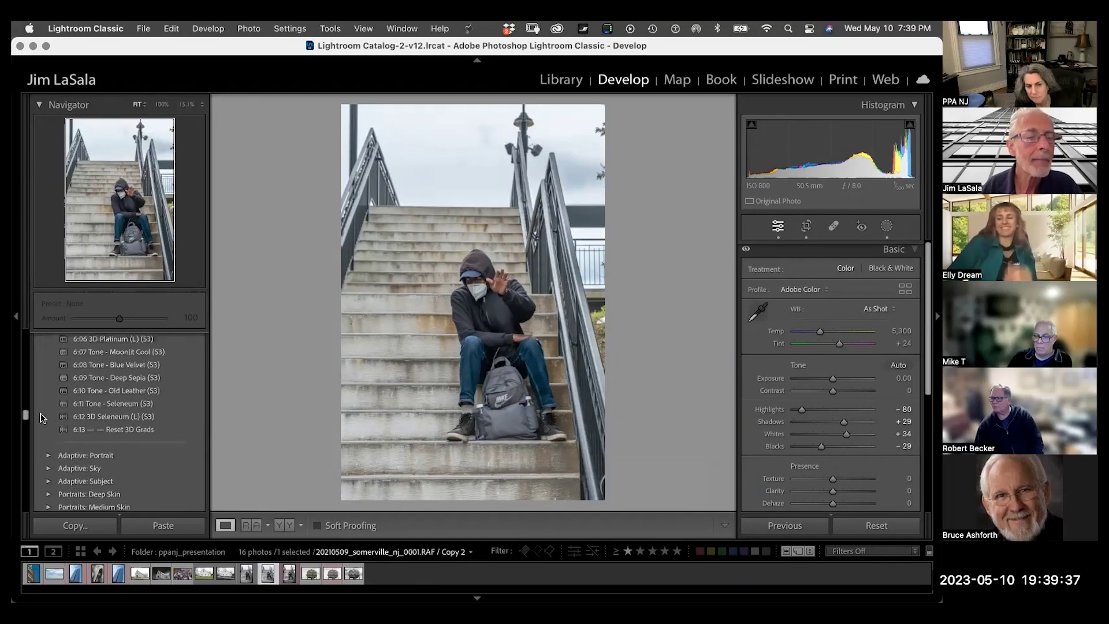
drag(25, 408, 25, 378)
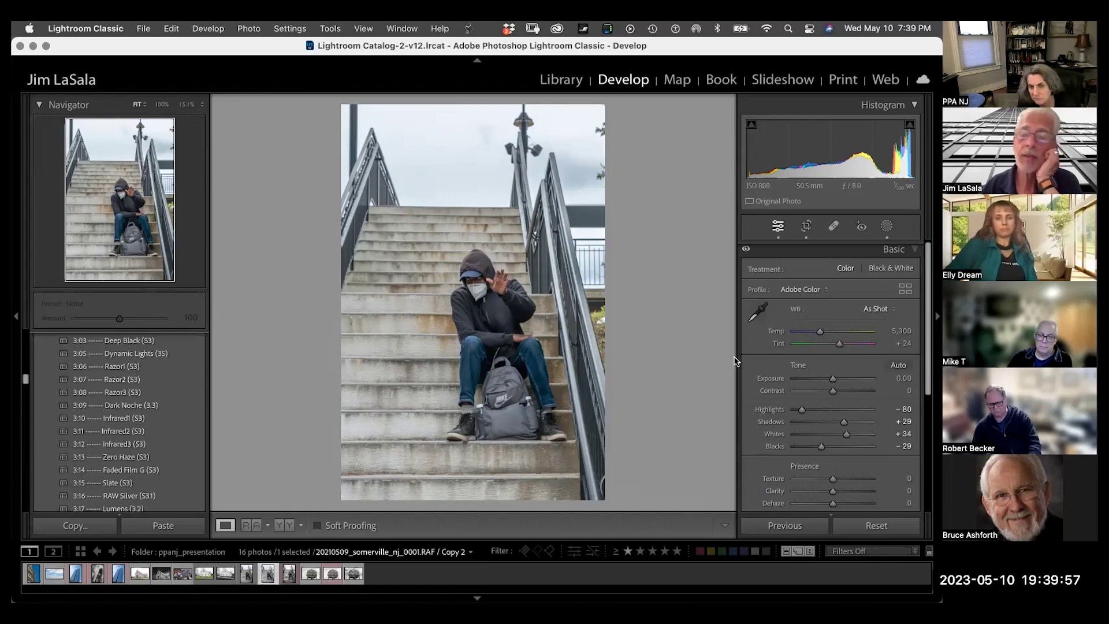
drag(236, 50, 239, 50)
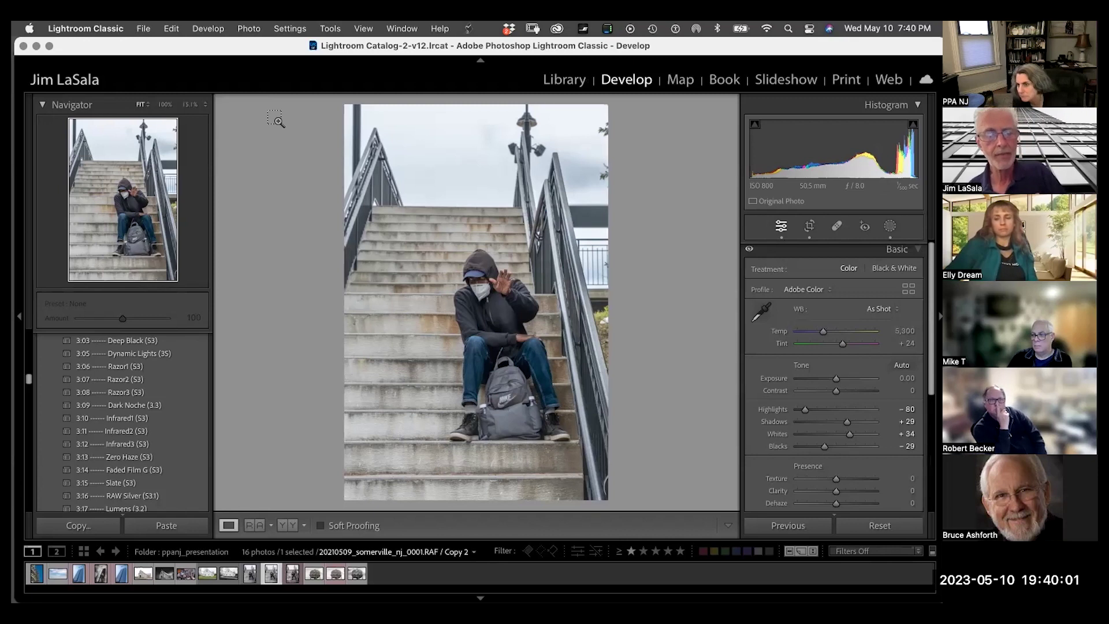
- Open the export settings for the staircase photo and set the Image Format to TIFF
key(super+shift+e)
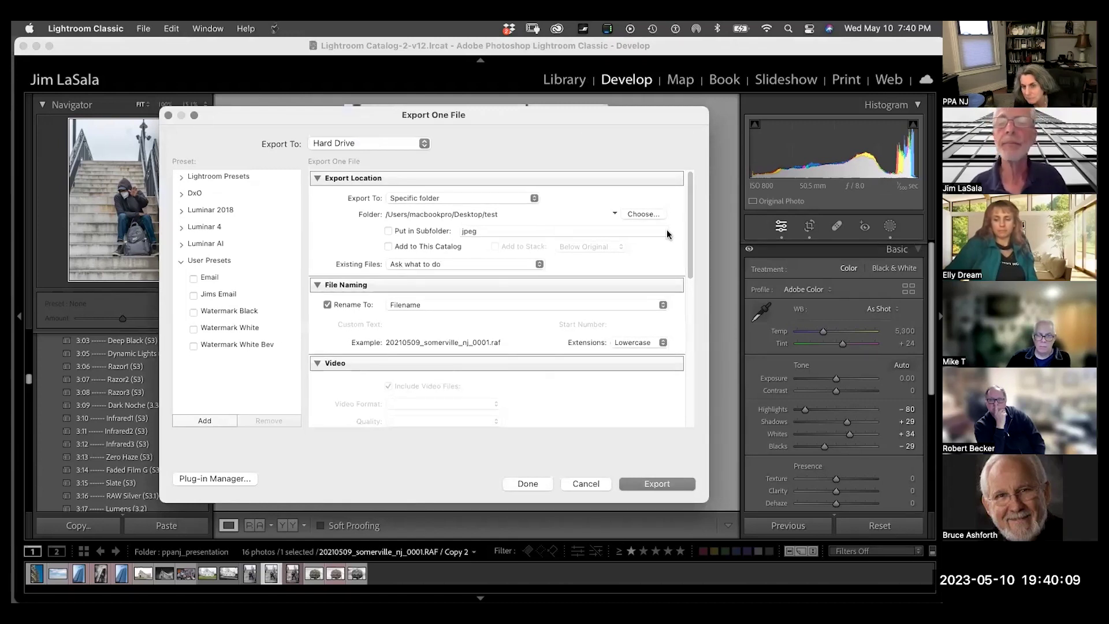
scroll(686, 233, down, 5)
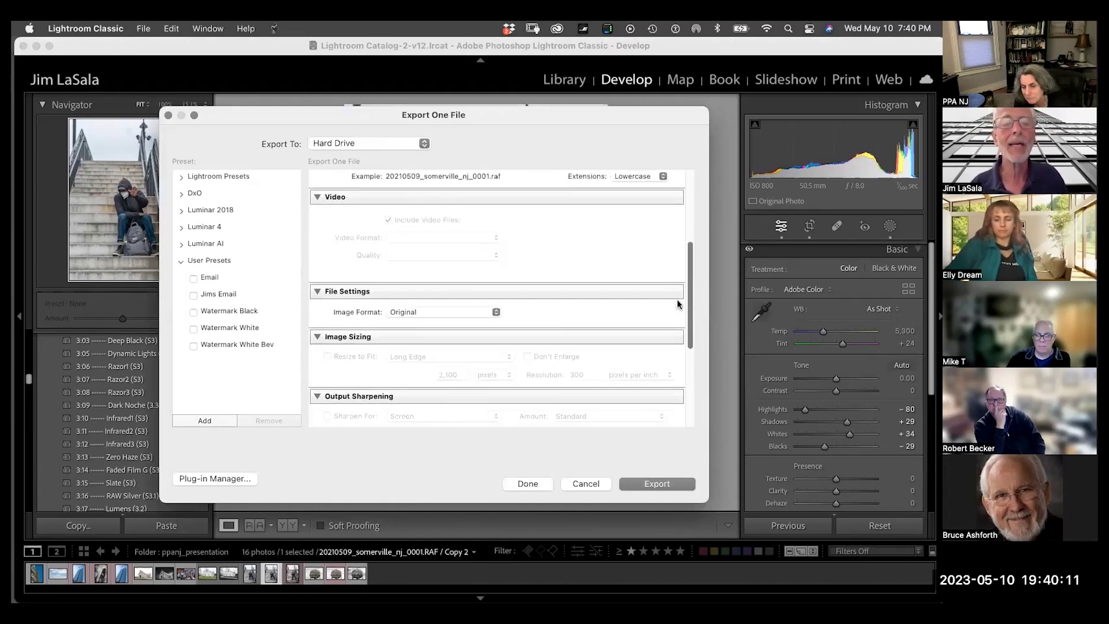
click(428, 312)
click(461, 270)
scroll(691, 293, down, 5)
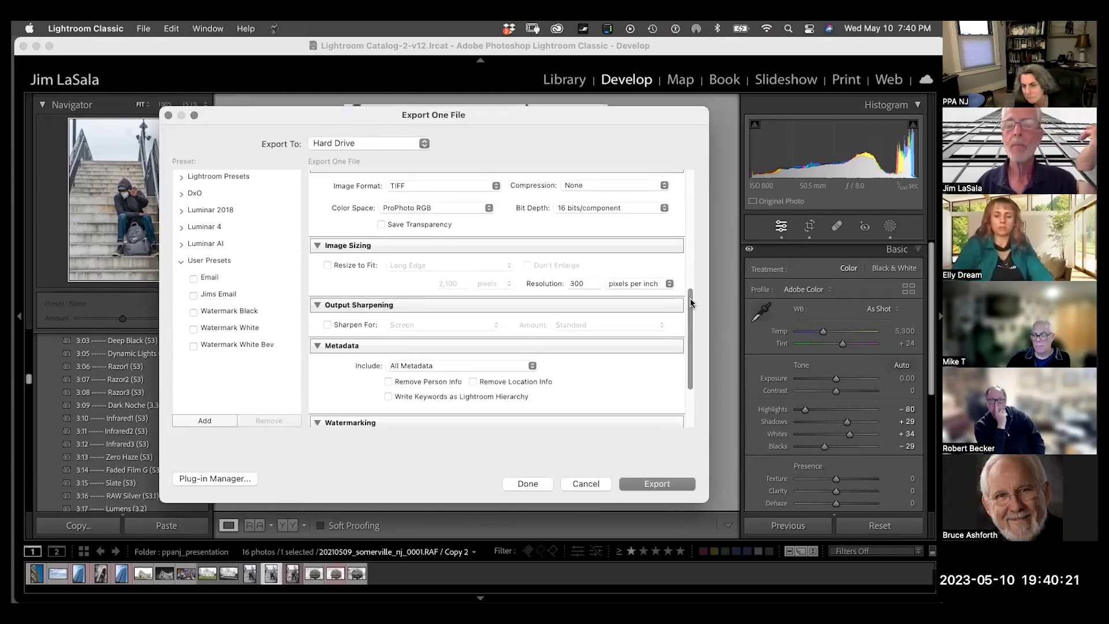
- Turn the export's Resize to Fit option on and back off in Image Sizing
drag(691, 309, 688, 327)
scroll(497, 289, up, 2)
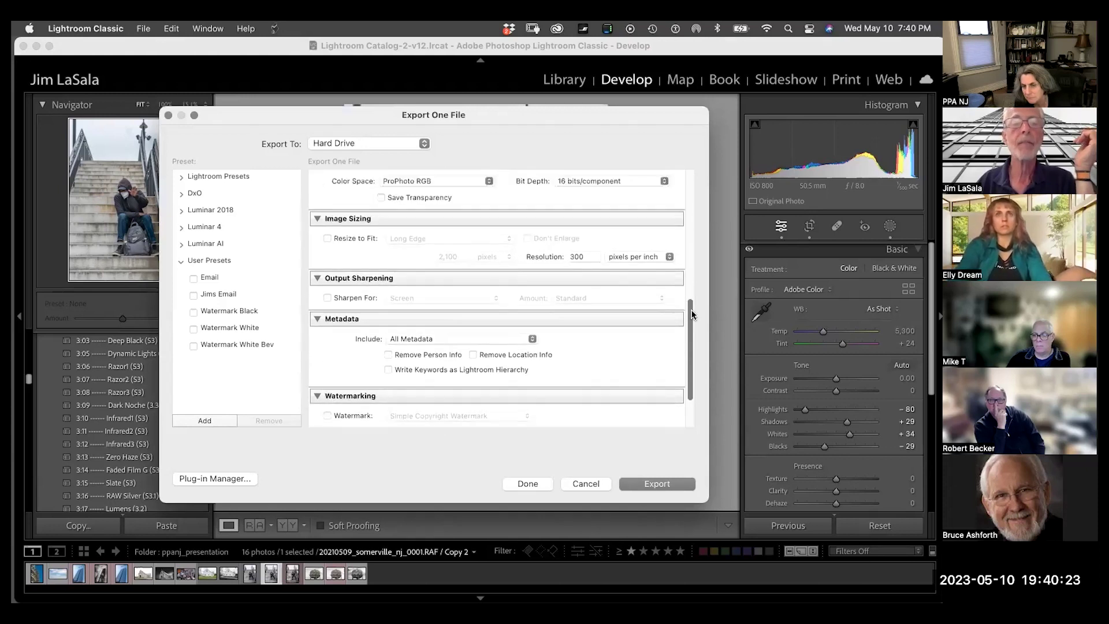
click(329, 233)
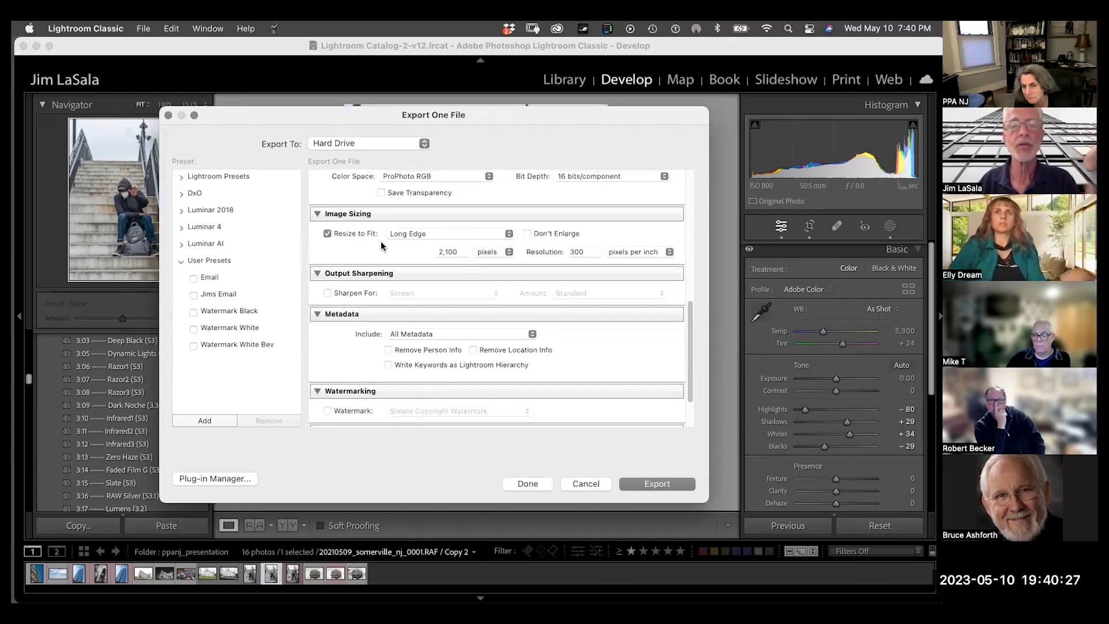
click(327, 233)
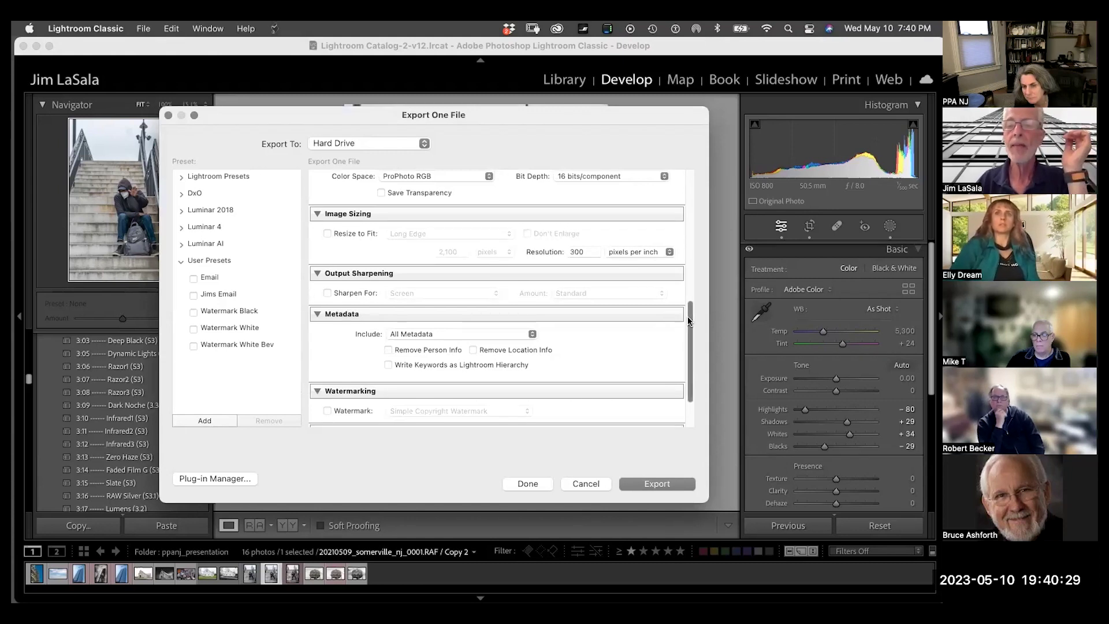
- Choose an After Export action in the export's Post-Processing settings, and dismiss the folder chooser
drag(689, 351, 688, 375)
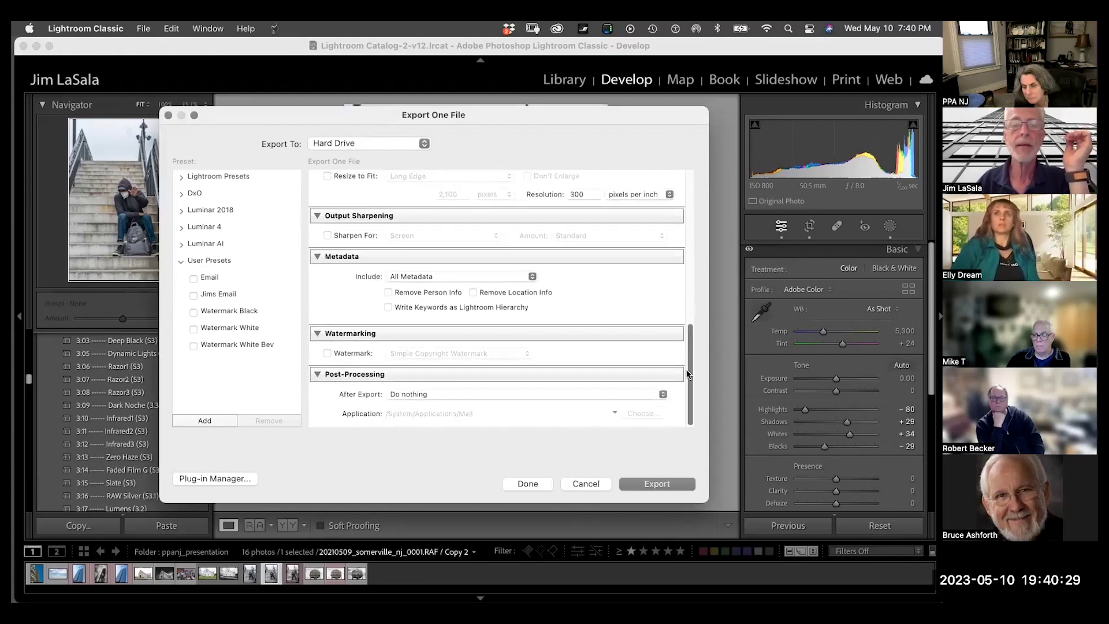
click(431, 395)
click(469, 428)
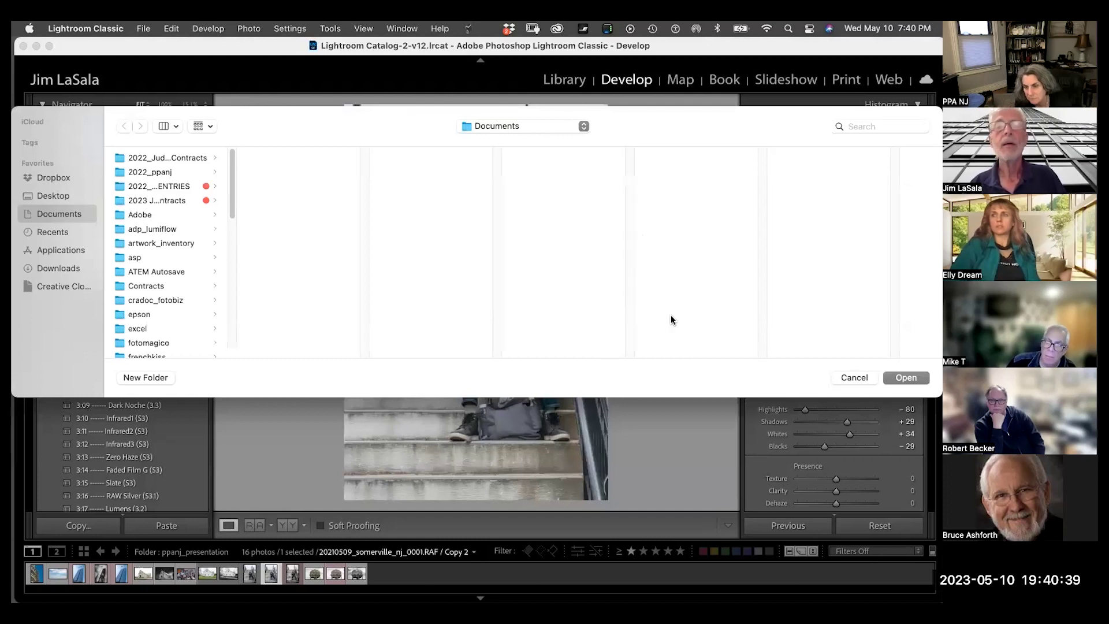
click(854, 378)
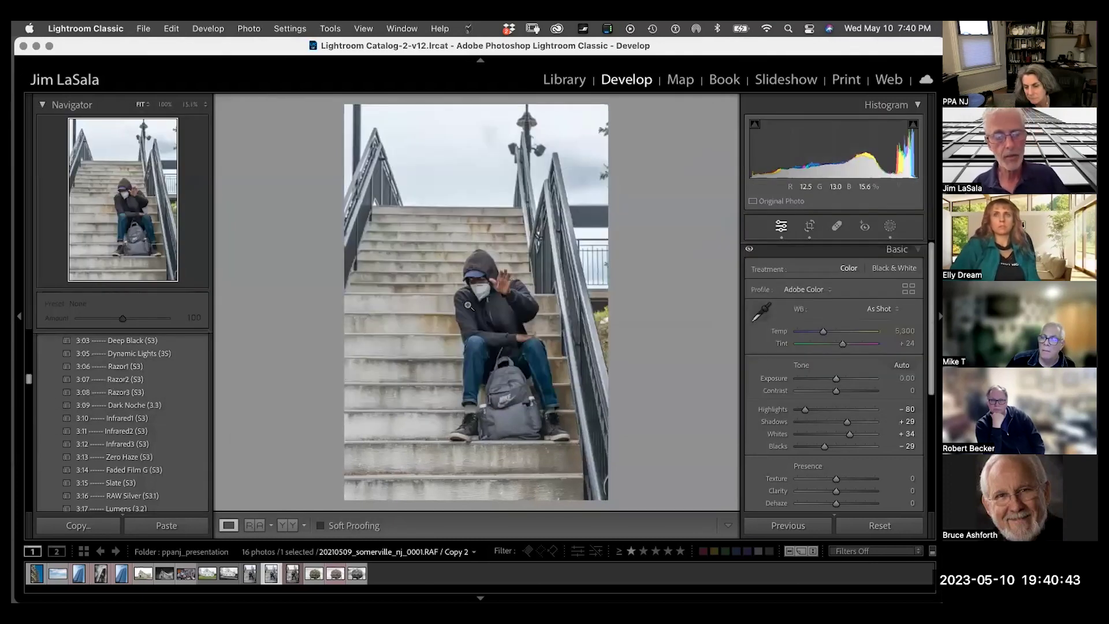
- Reopen the export settings, choose the Desktop as the destination folder, and export the photo
key(super+shift+e)
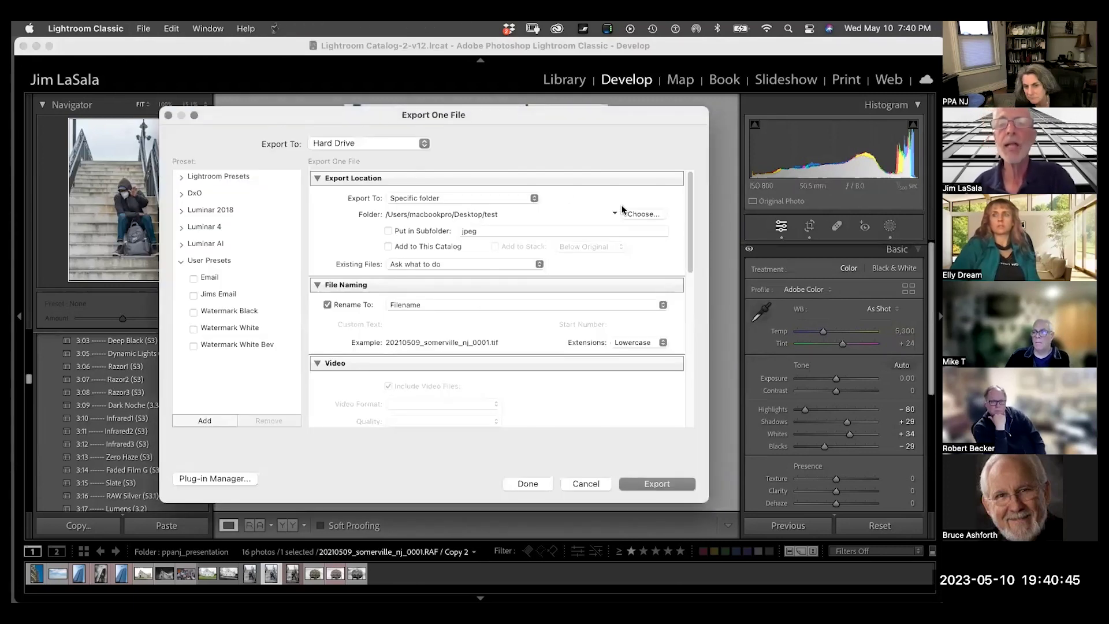
click(641, 215)
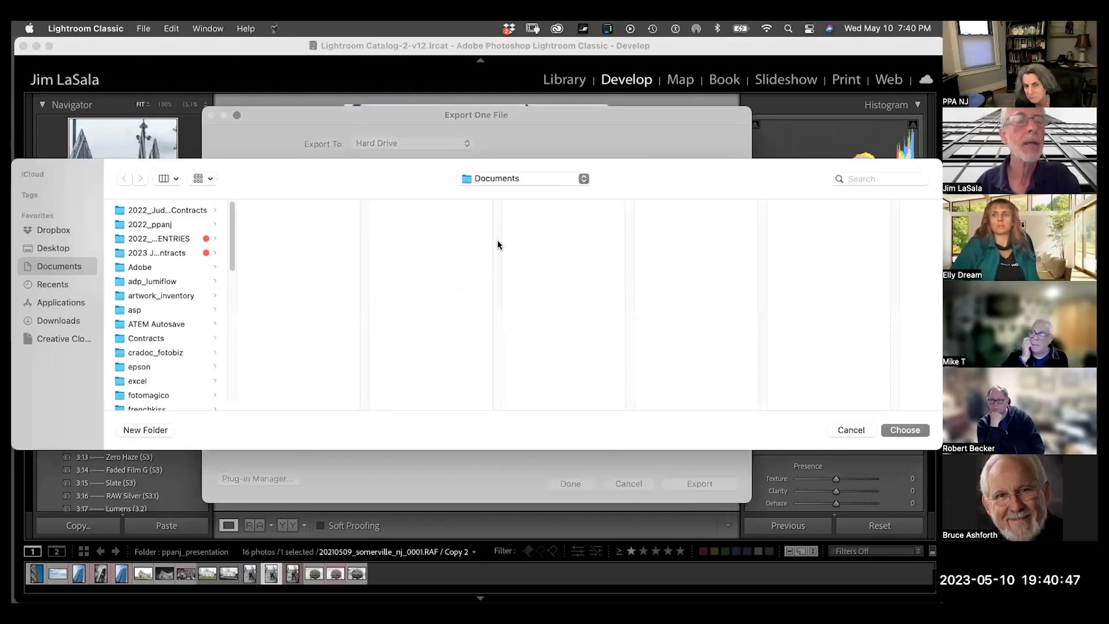
click(57, 248)
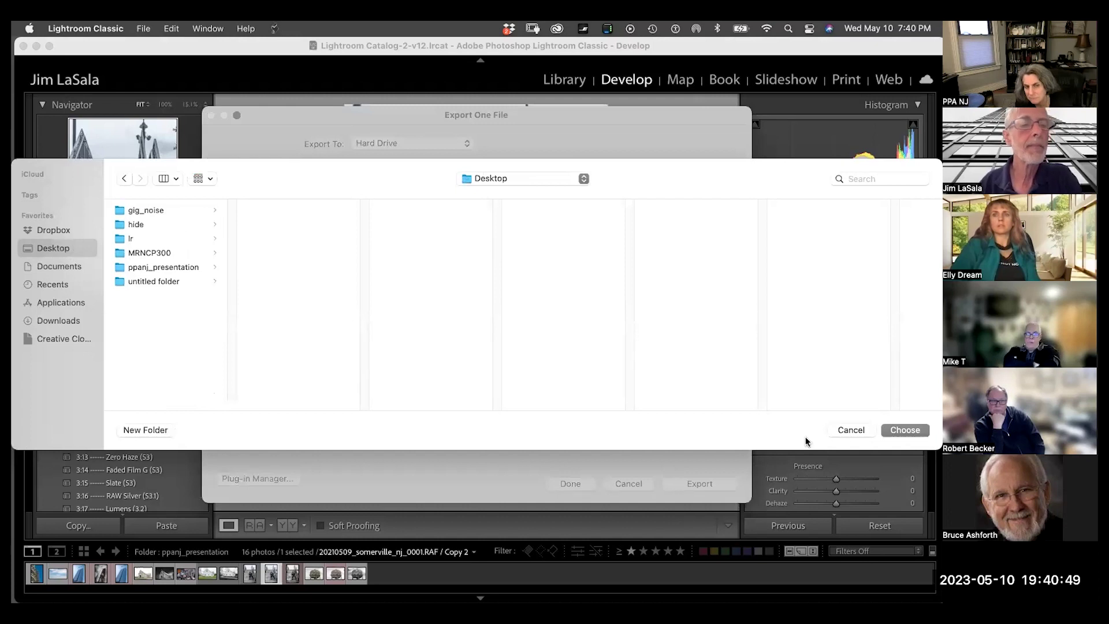
click(908, 429)
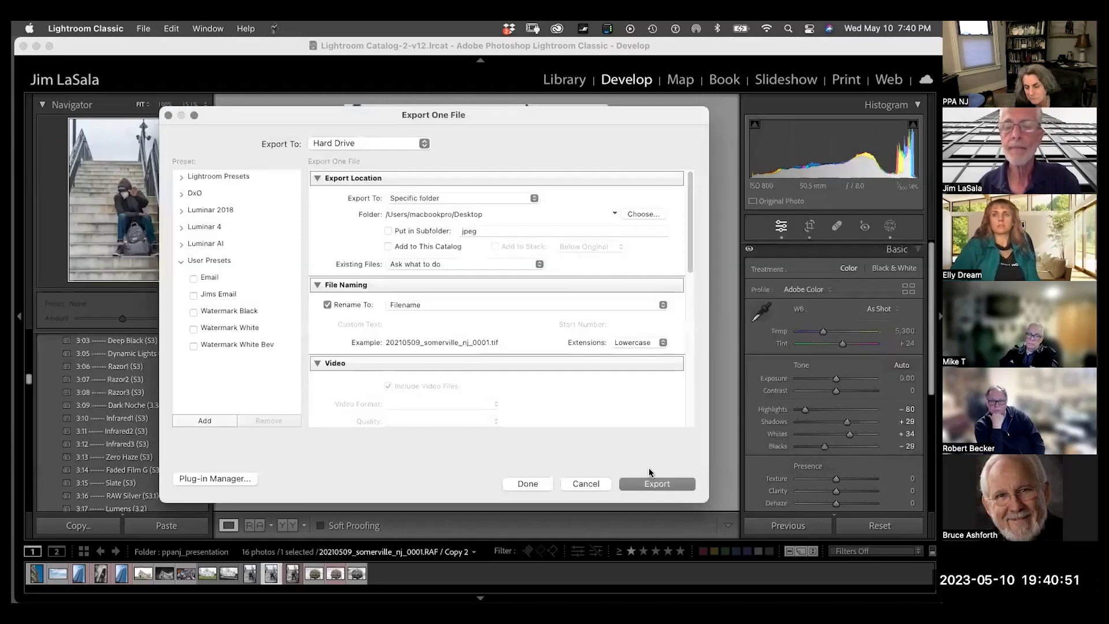
drag(686, 260, 700, 424)
click(661, 483)
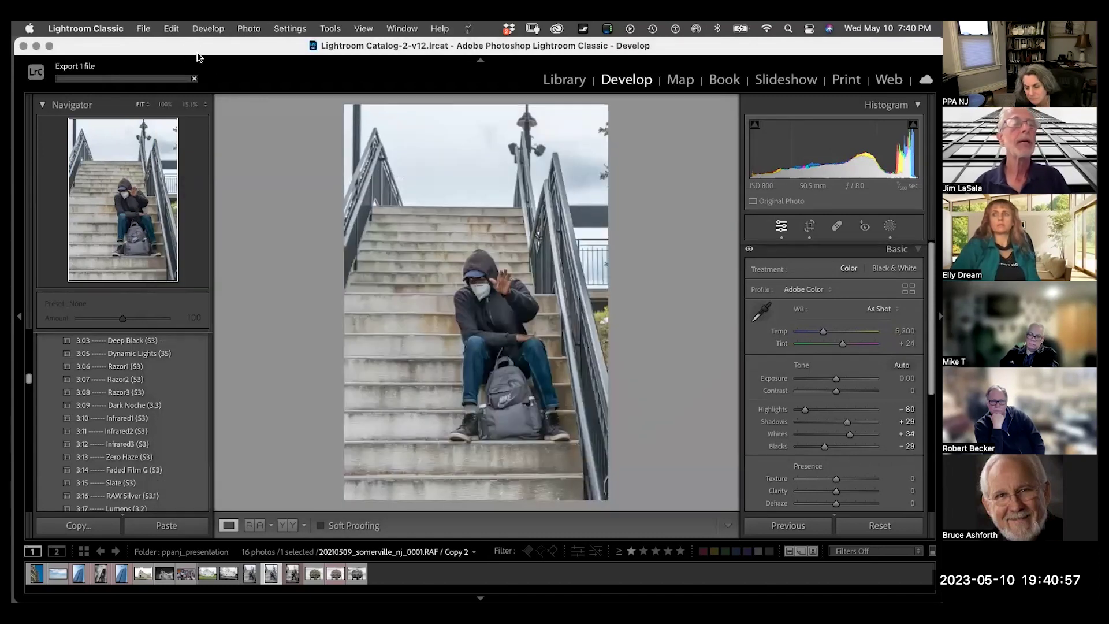
- Minimize Lightroom, open the exported 20210509_somerville_nj_0001.tif in Photoshop, and enlarge its window
key(super+m)
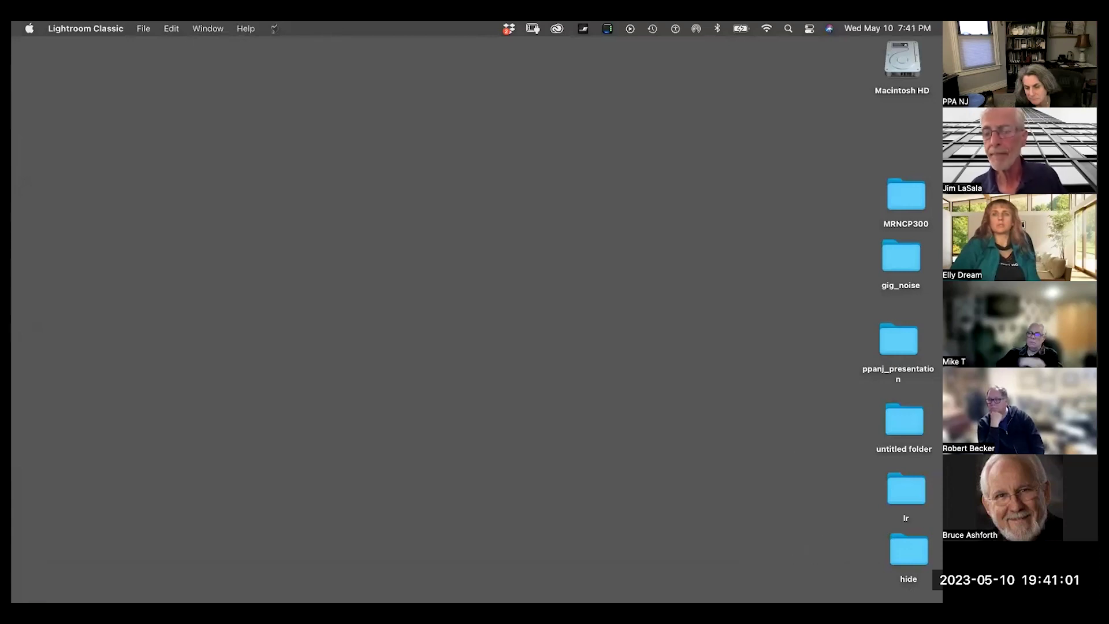
mouse_move(807, 595)
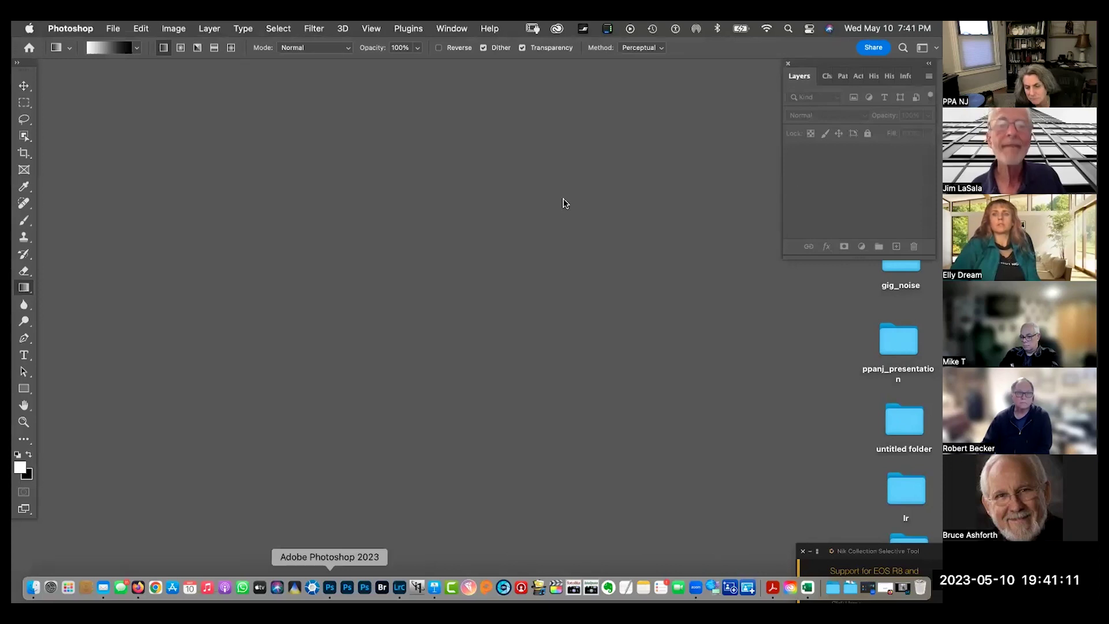
drag(184, 68, 470, 115)
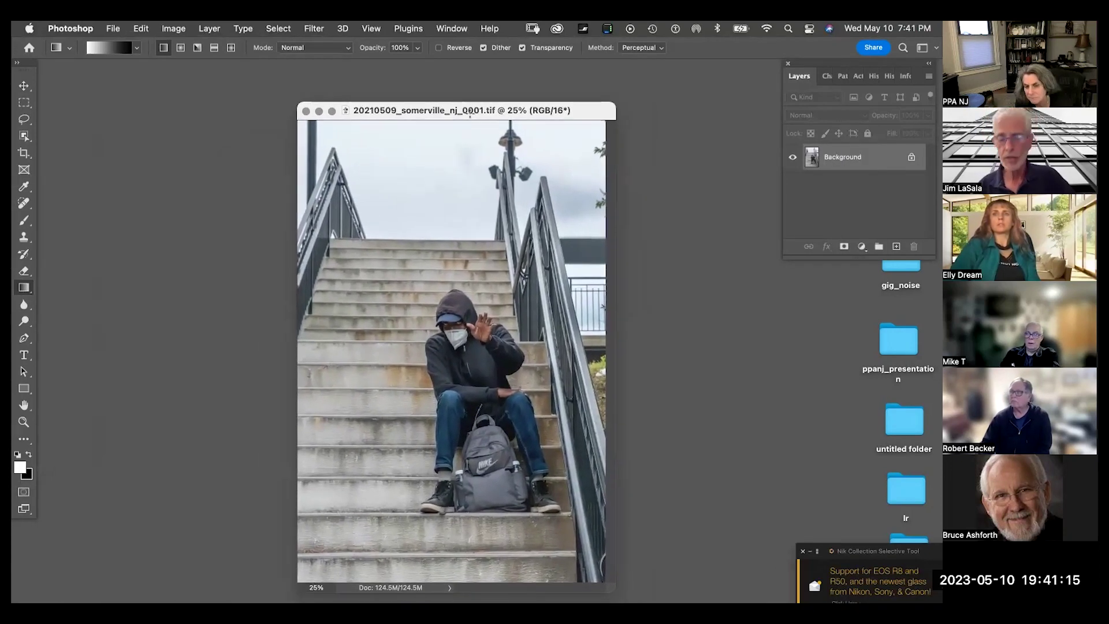
key(super+0)
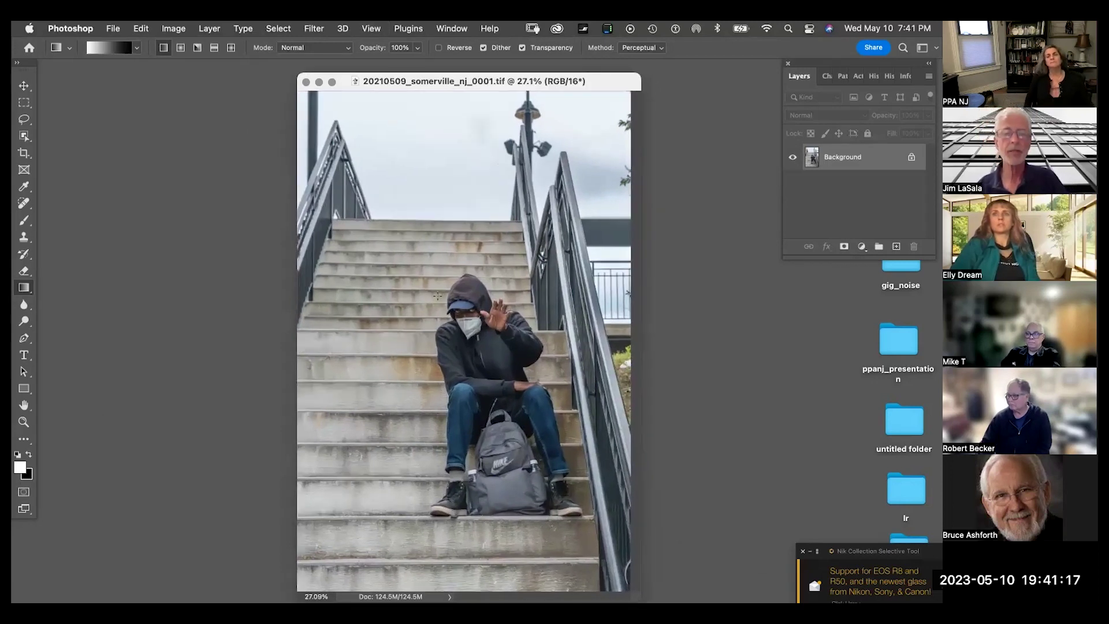
drag(367, 197, 693, 585)
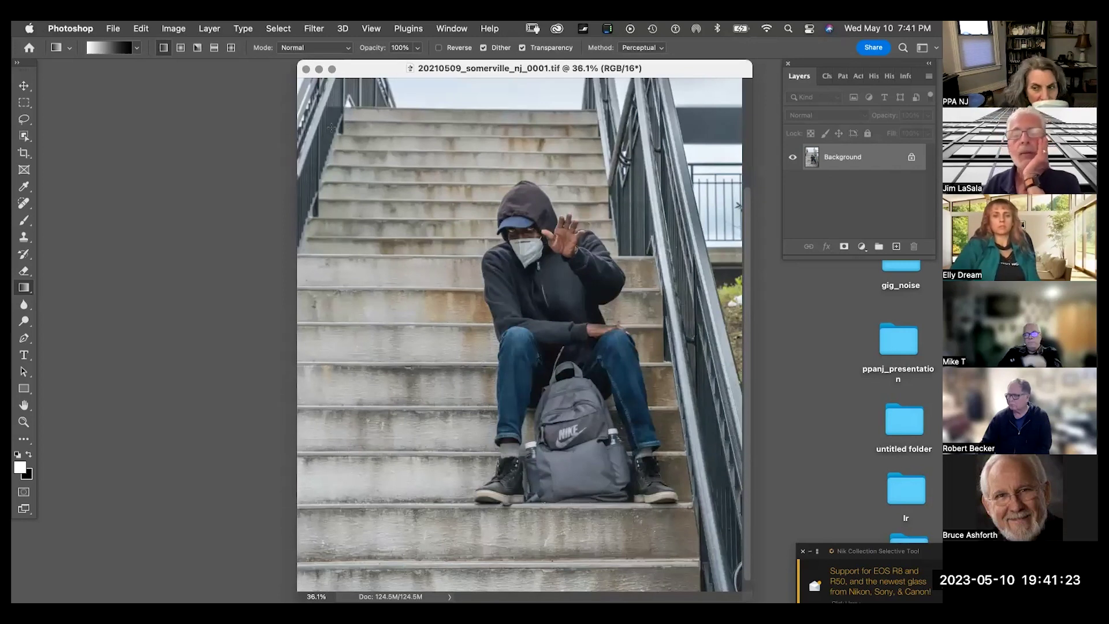
- Open the staircase photo in the Exposure X7 filter and reset the leftover Kodak Gold 100 settings
click(313, 30)
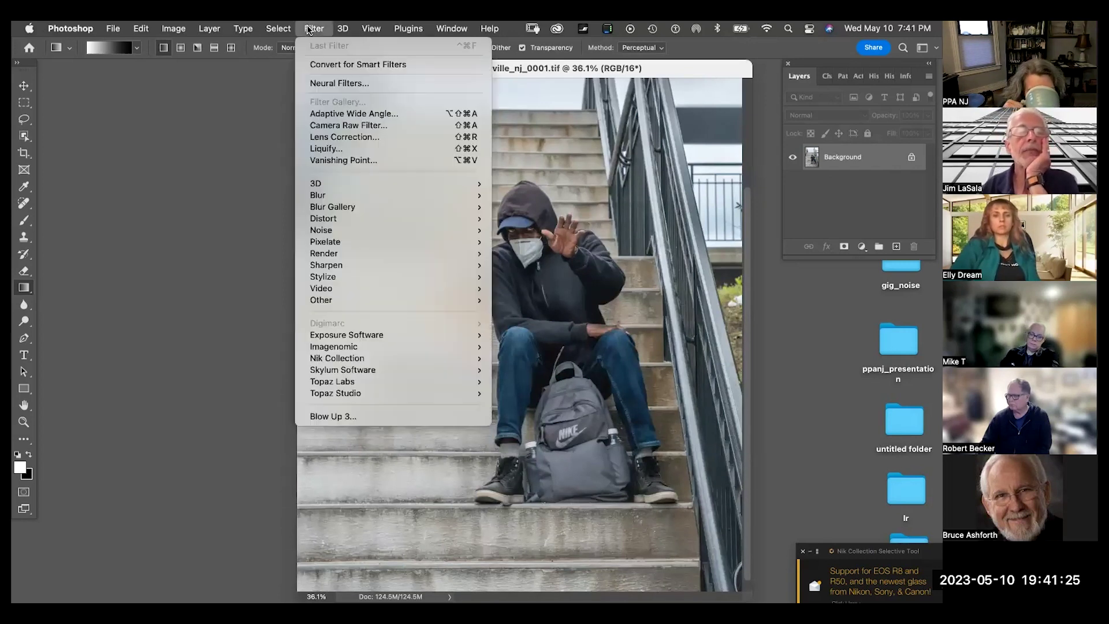
mouse_move(386, 334)
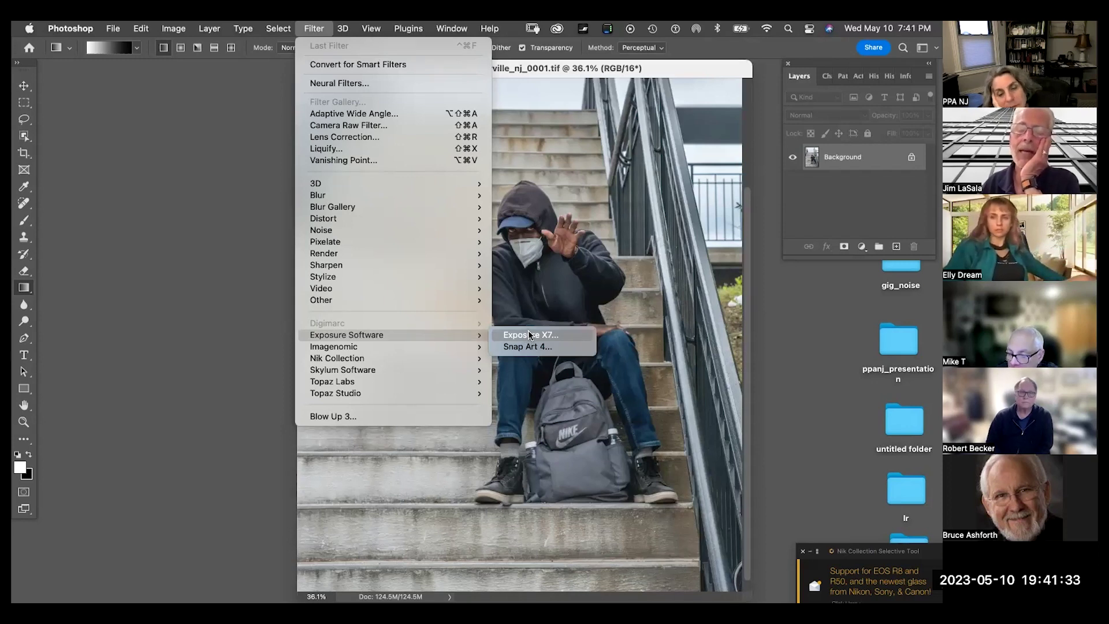
click(553, 340)
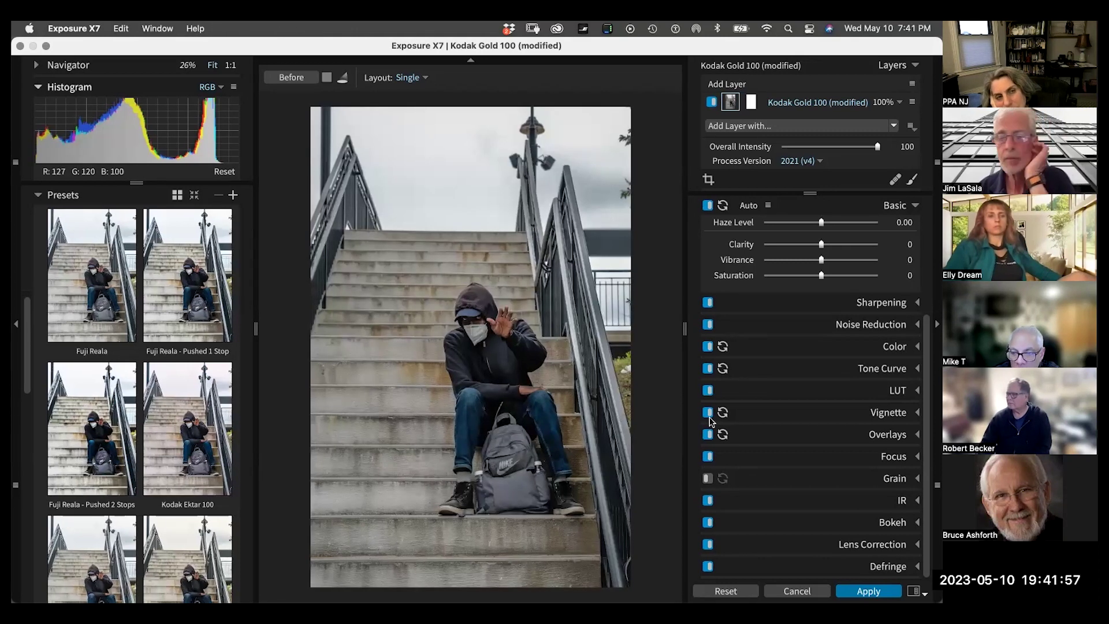
click(735, 588)
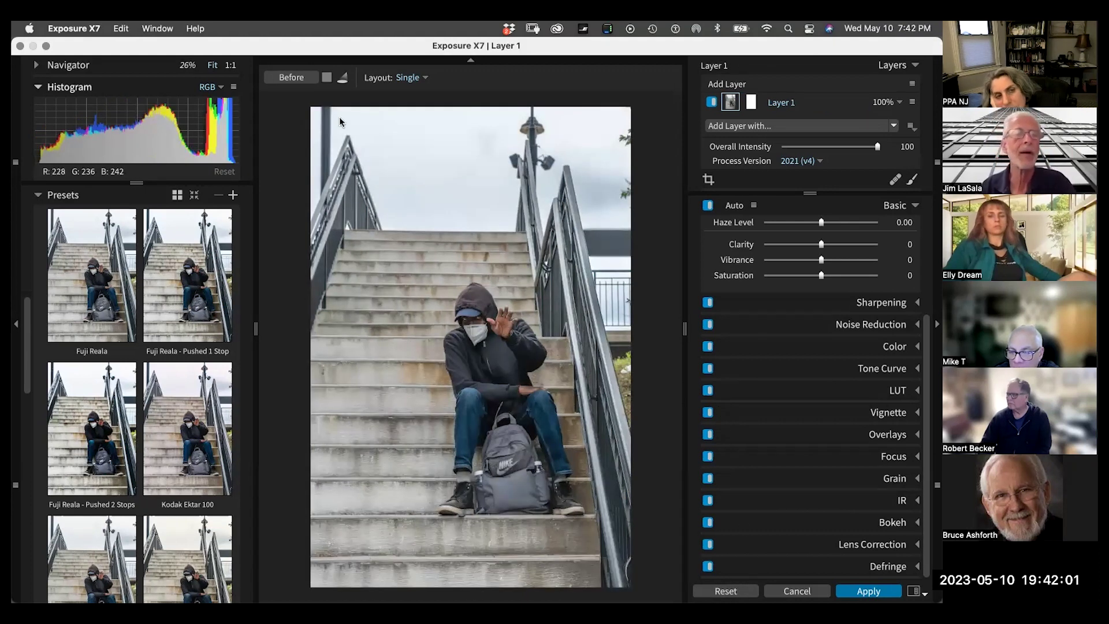
drag(219, 47, 226, 47)
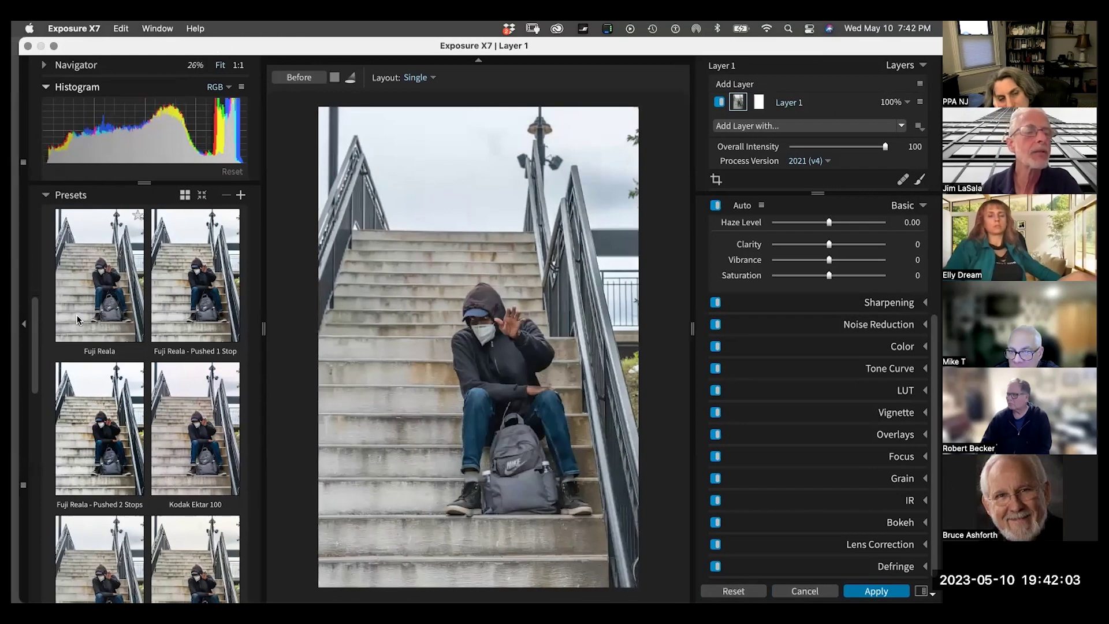
- Look through the color presets and collapse the Color Films - Print category to see the other categories
scroll(32, 261, up, 1)
scroll(31, 262, up, 5)
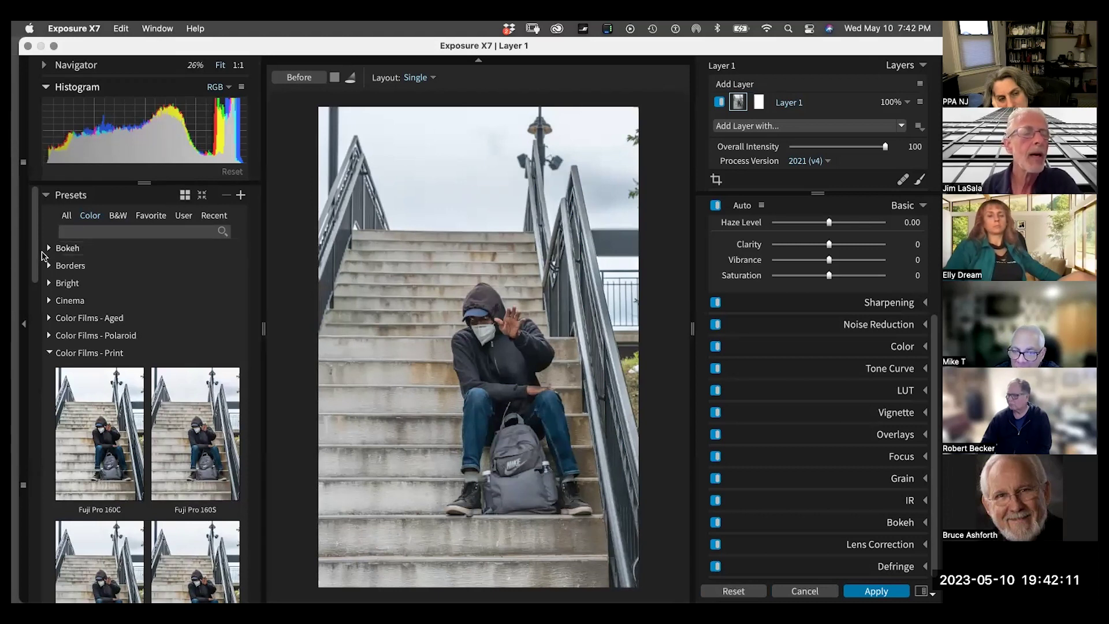
drag(35, 255, 55, 410)
scroll(55, 411, down, 1)
scroll(55, 410, up, 5)
scroll(55, 338, up, 18)
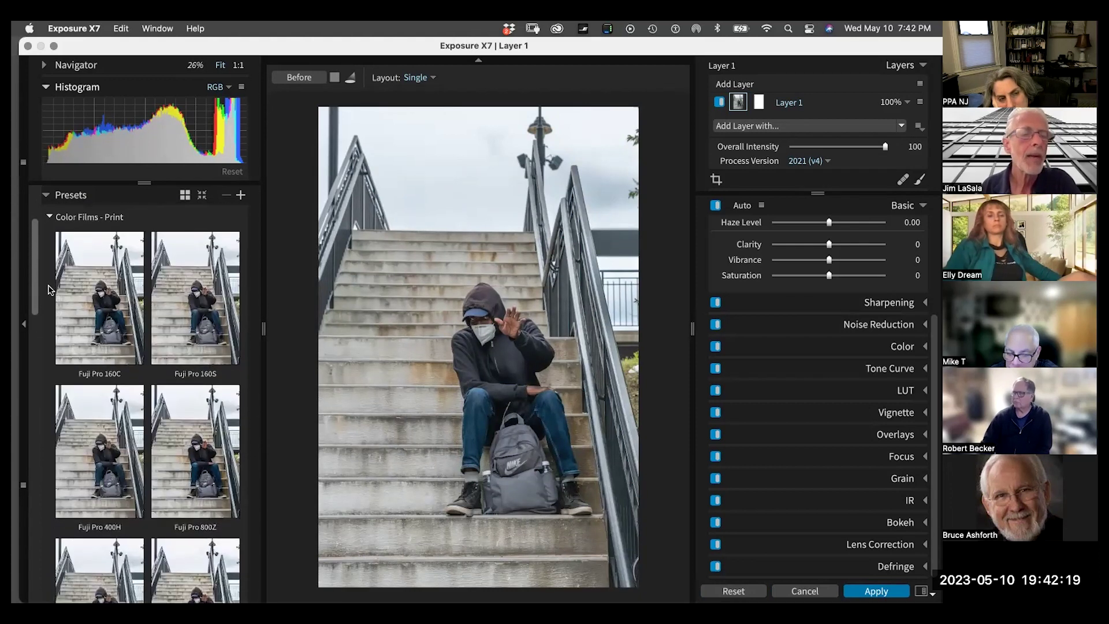
scroll(48, 262, down, 2)
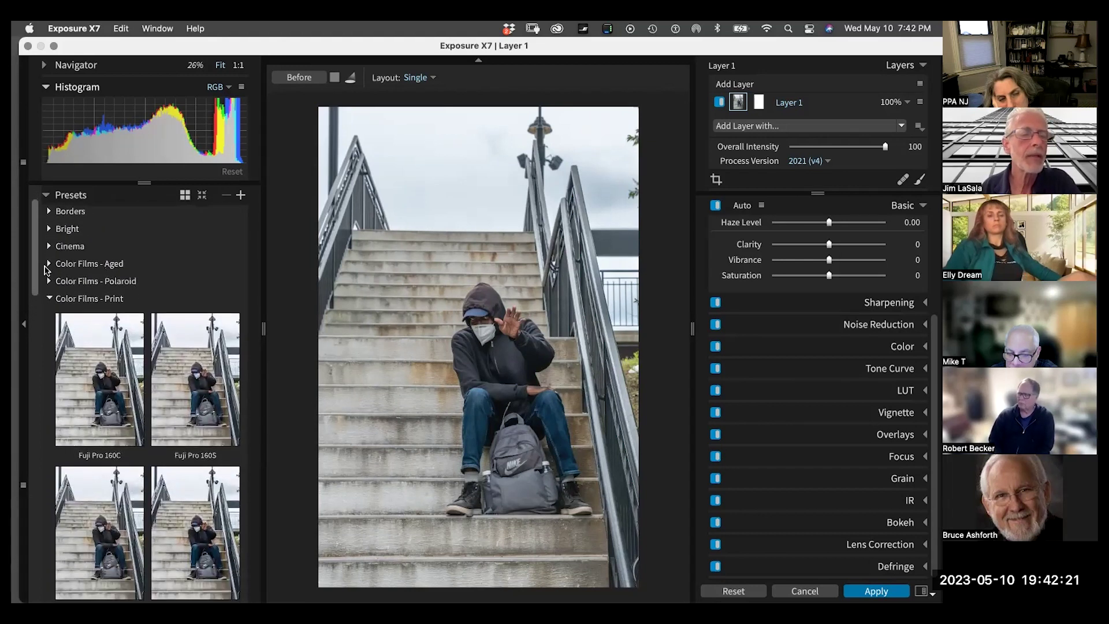
click(49, 298)
scroll(36, 286, down, 3)
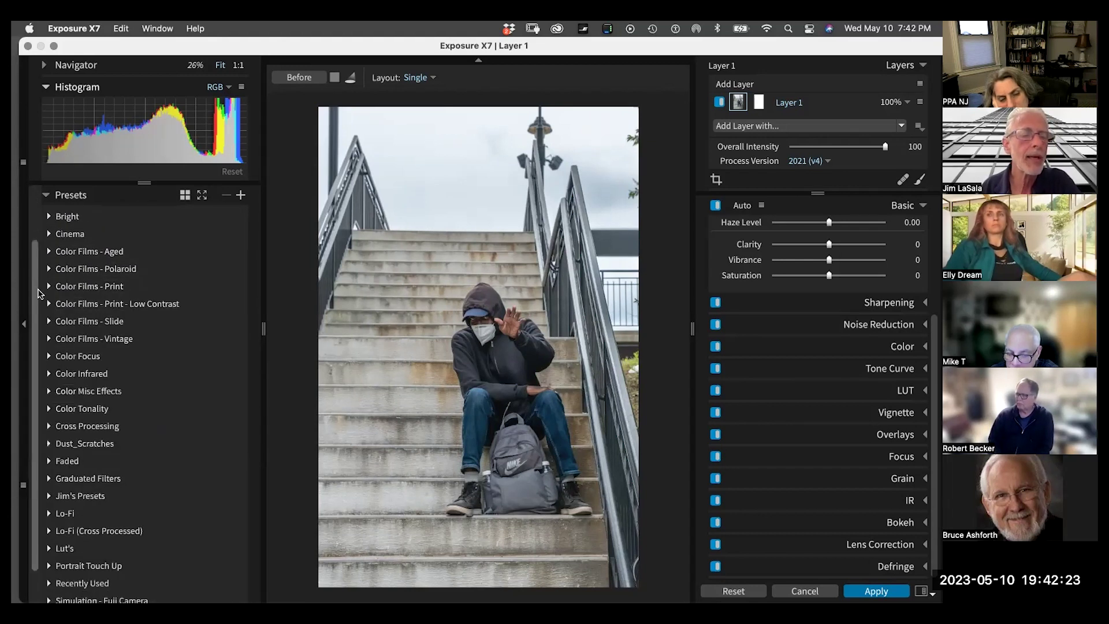
- Try the Kodachrome 35mm (1936-1962) preset from Color Films - Vintage, and reset the photo
click(47, 301)
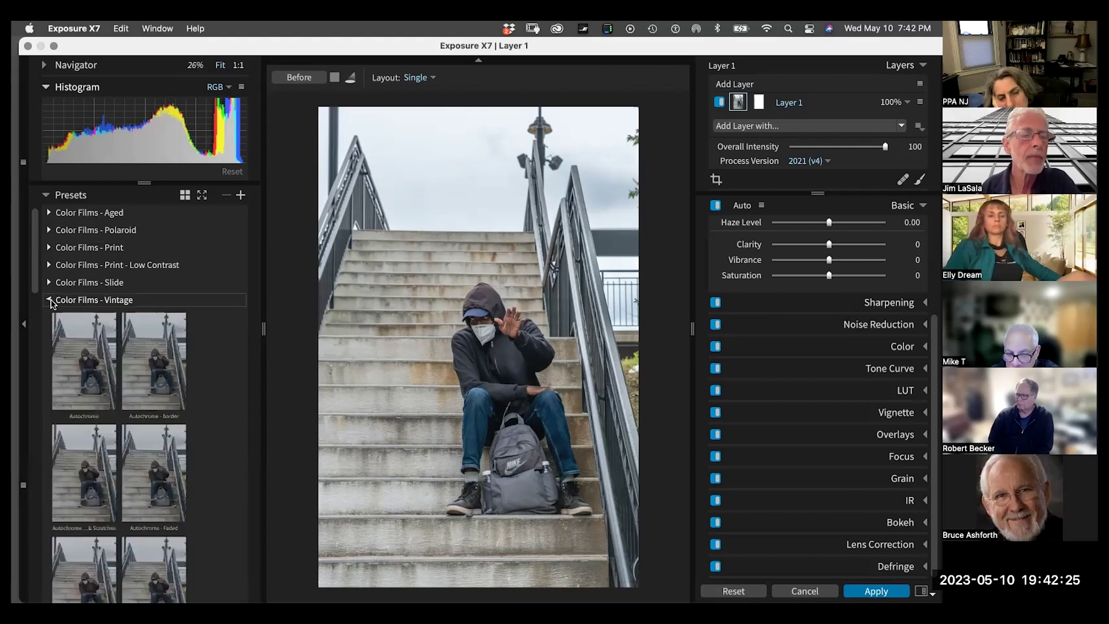
scroll(37, 271, down, 4)
scroll(37, 278, down, 5)
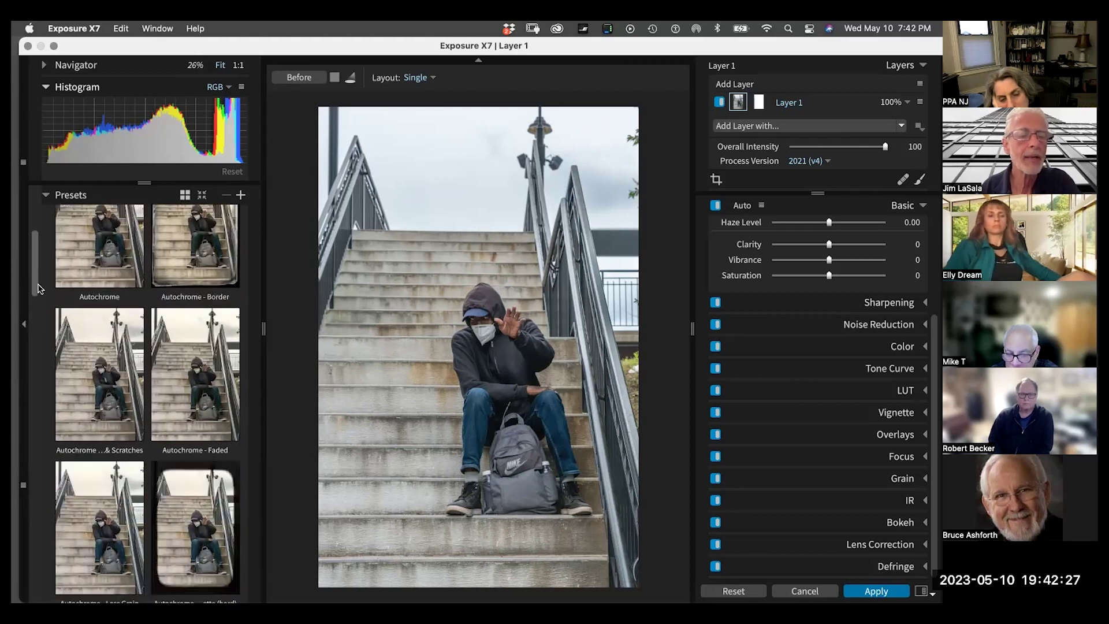
drag(40, 299, 40, 344)
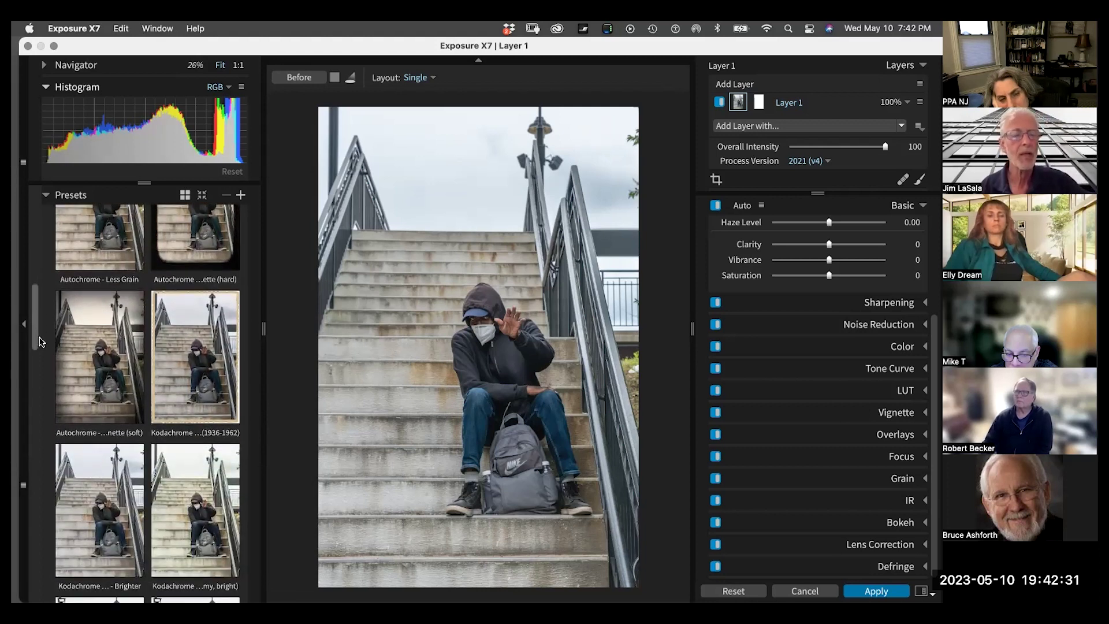
click(197, 361)
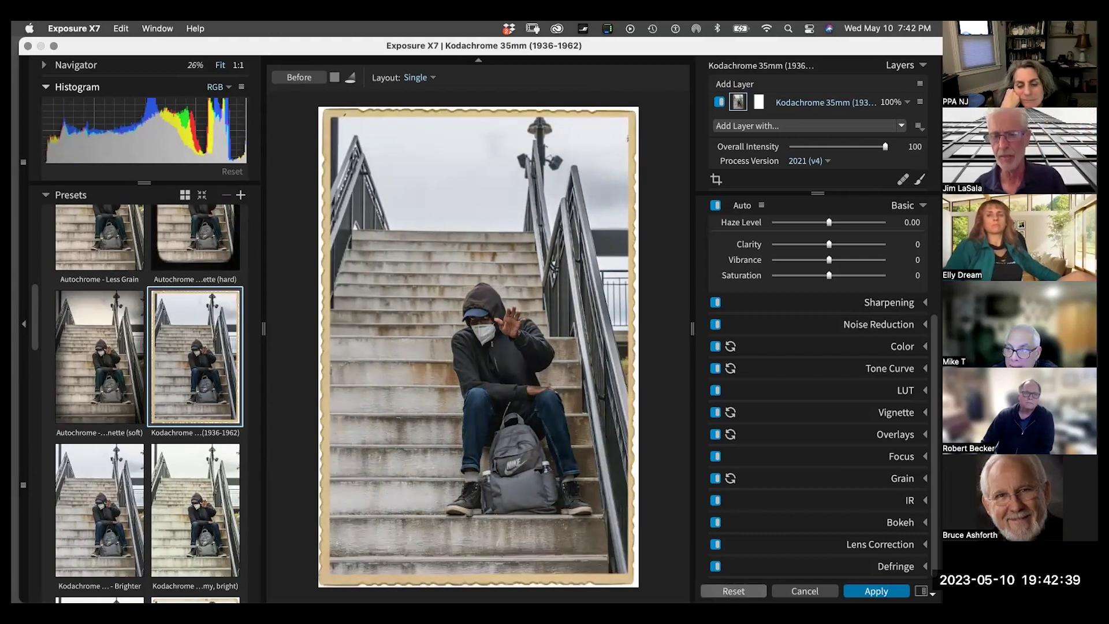
click(734, 591)
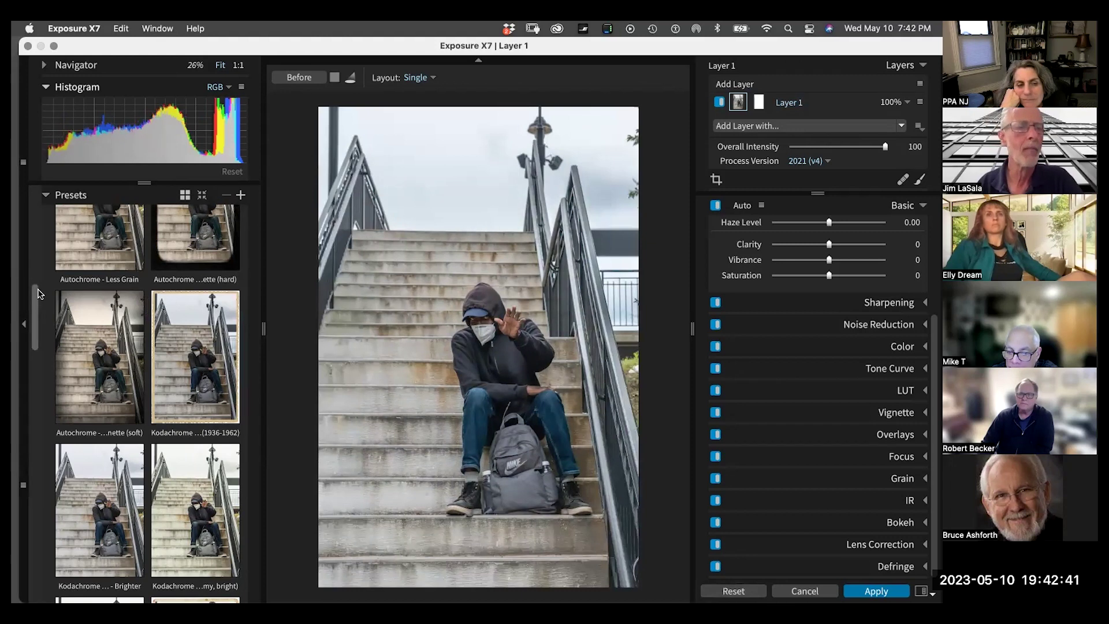
- Restrict the presets to B&W, expand B&W Films, and preview Agfa APX 100, Agfa APX 25 and Agfa Scala 200
scroll(118, 214, up, 10)
click(117, 215)
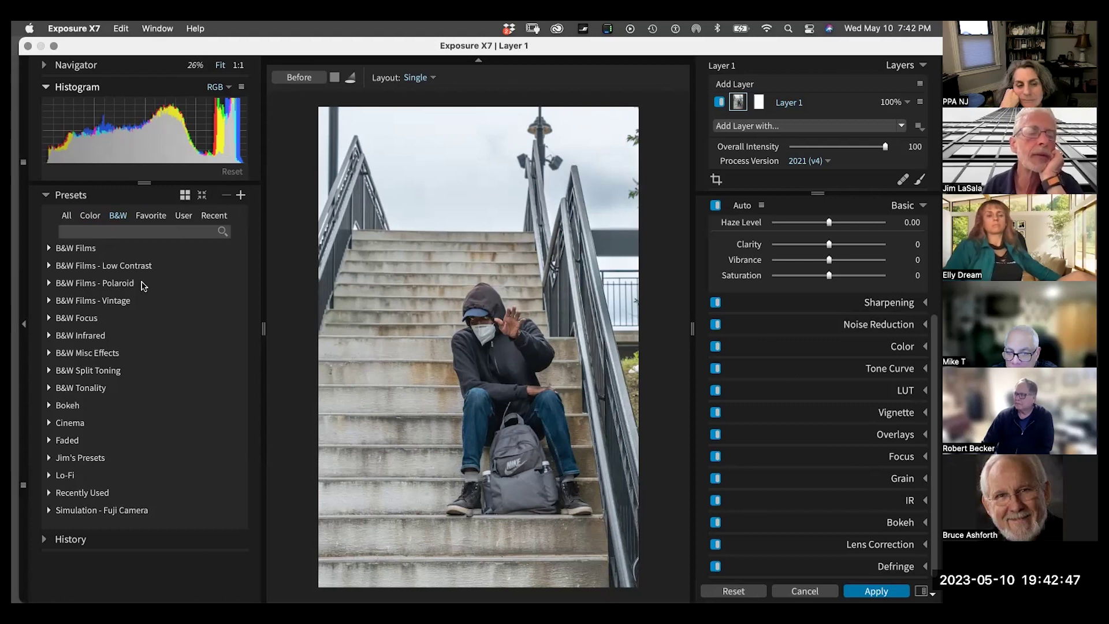
click(49, 248)
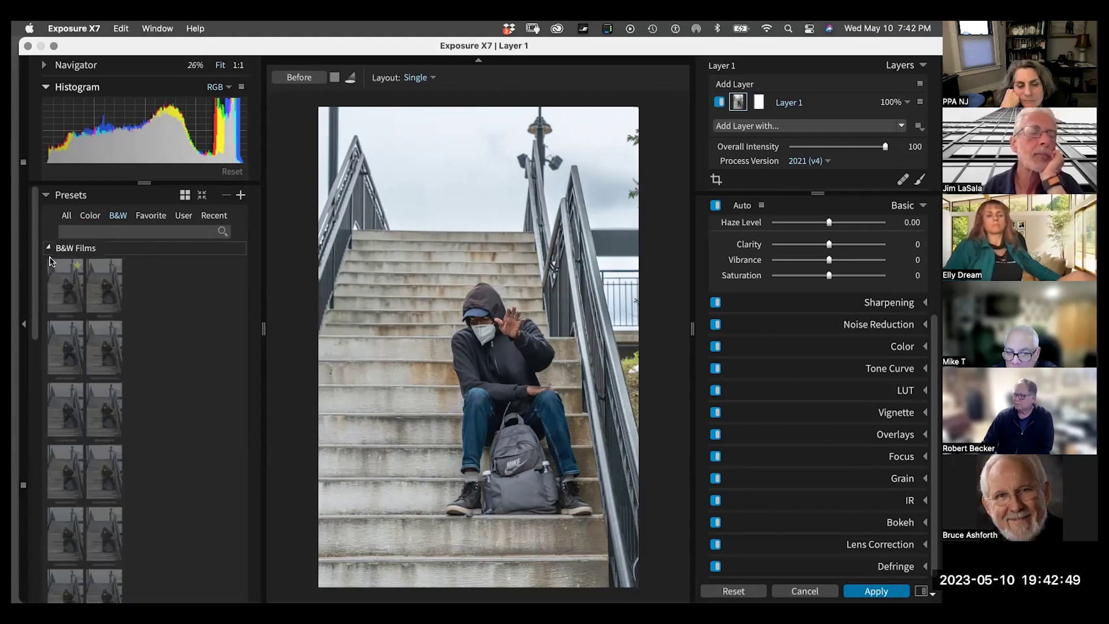
click(101, 341)
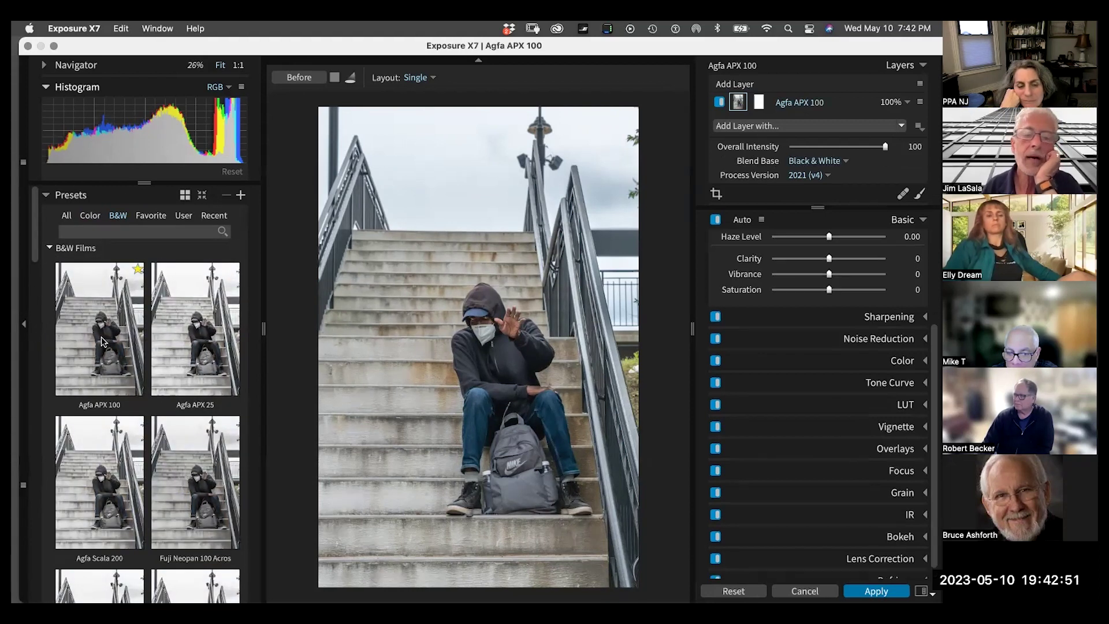
click(179, 332)
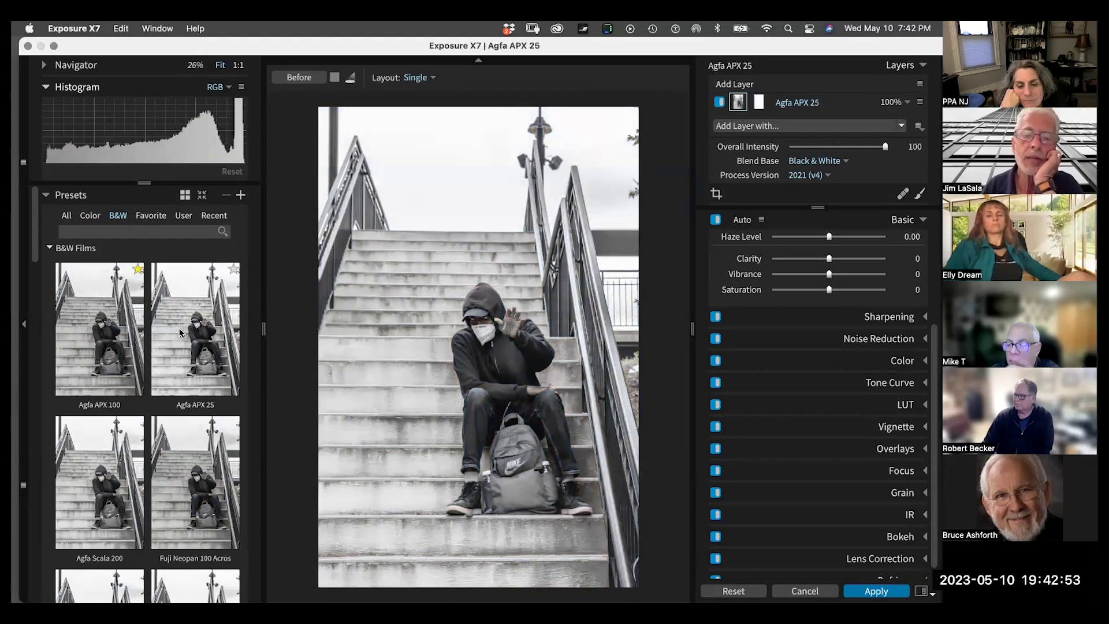
click(209, 497)
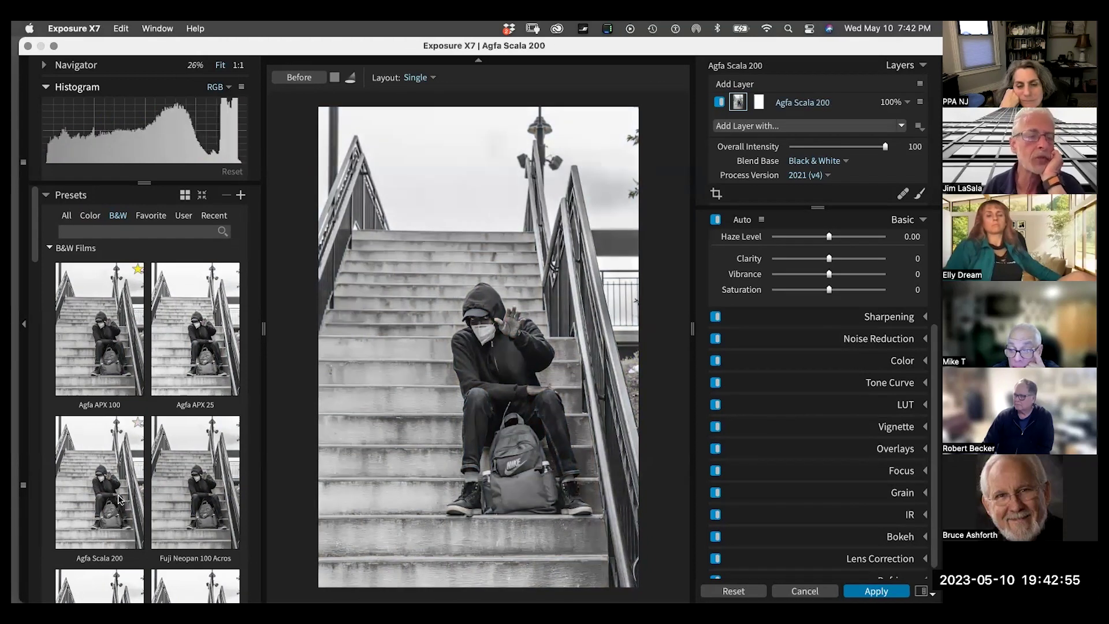
- Apply the Ilford Delta 3200 preset from B&W Films and turn off its Grain effect
scroll(36, 250, down, 5)
scroll(35, 250, down, 4)
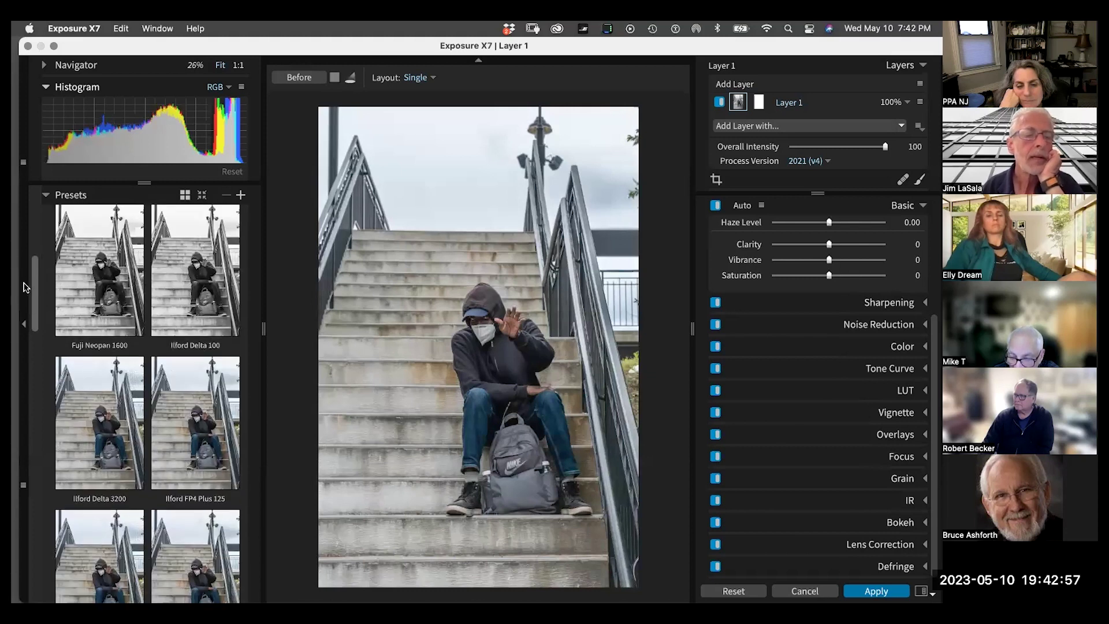
click(92, 296)
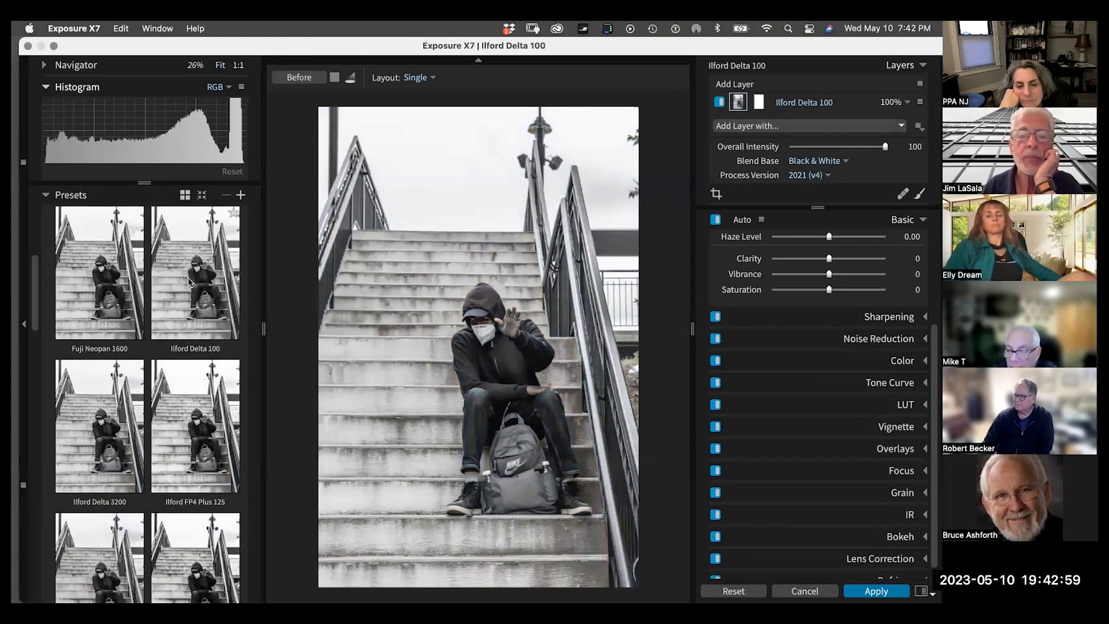
drag(36, 275, 33, 315)
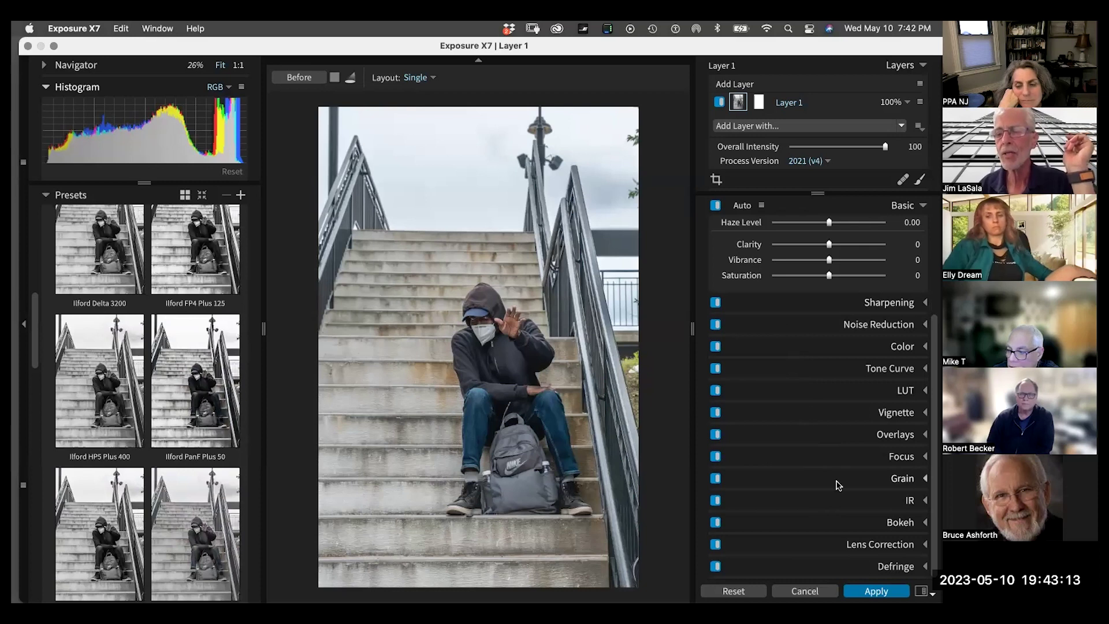
click(93, 289)
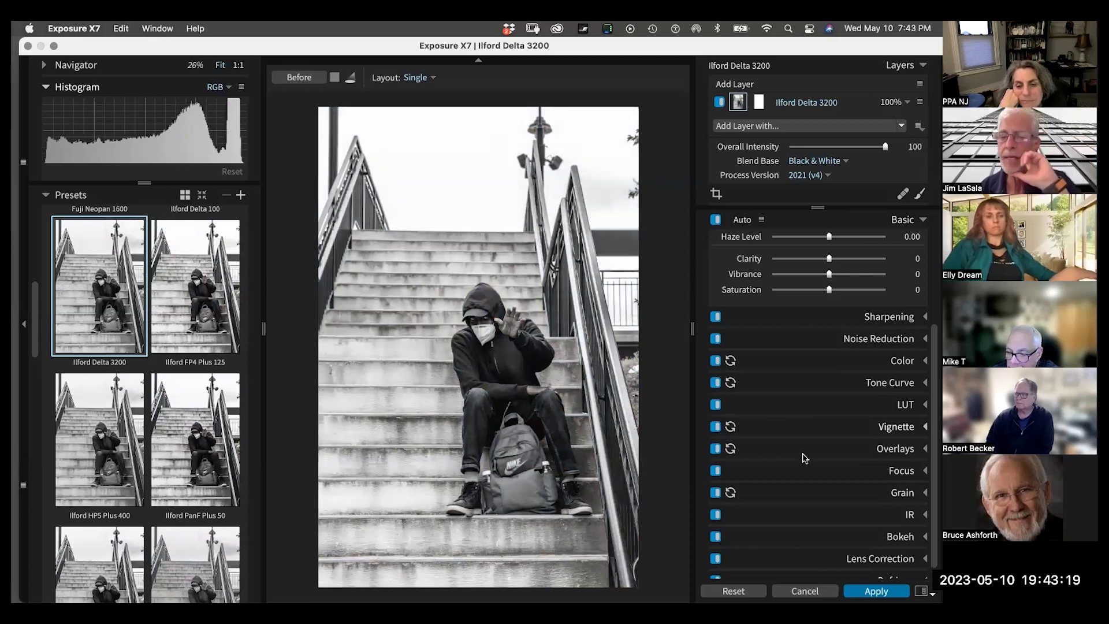
click(926, 494)
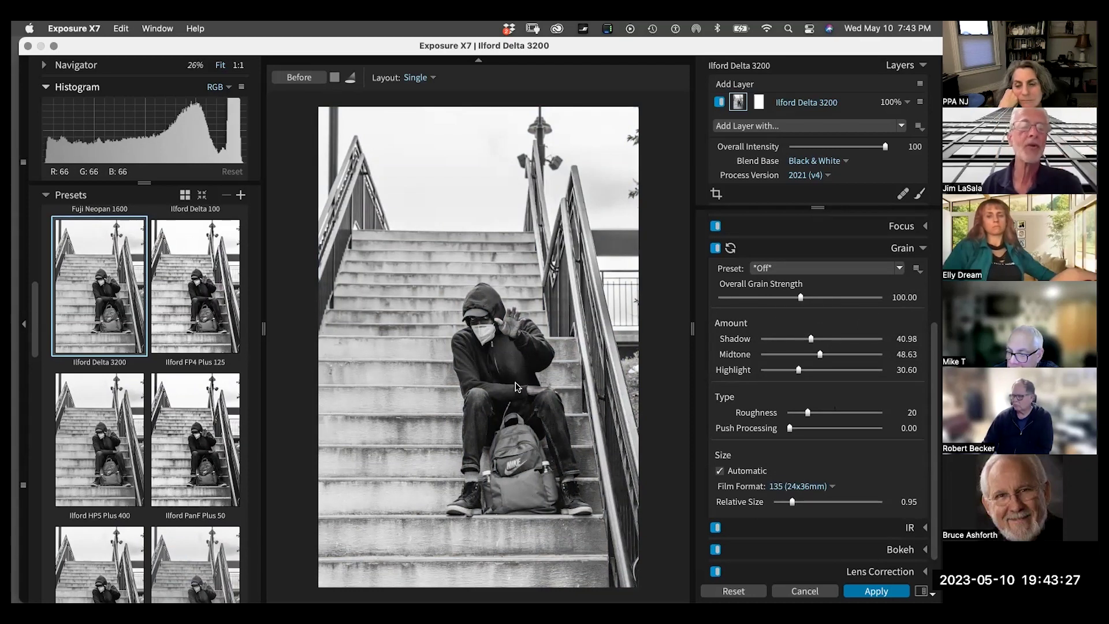
click(715, 248)
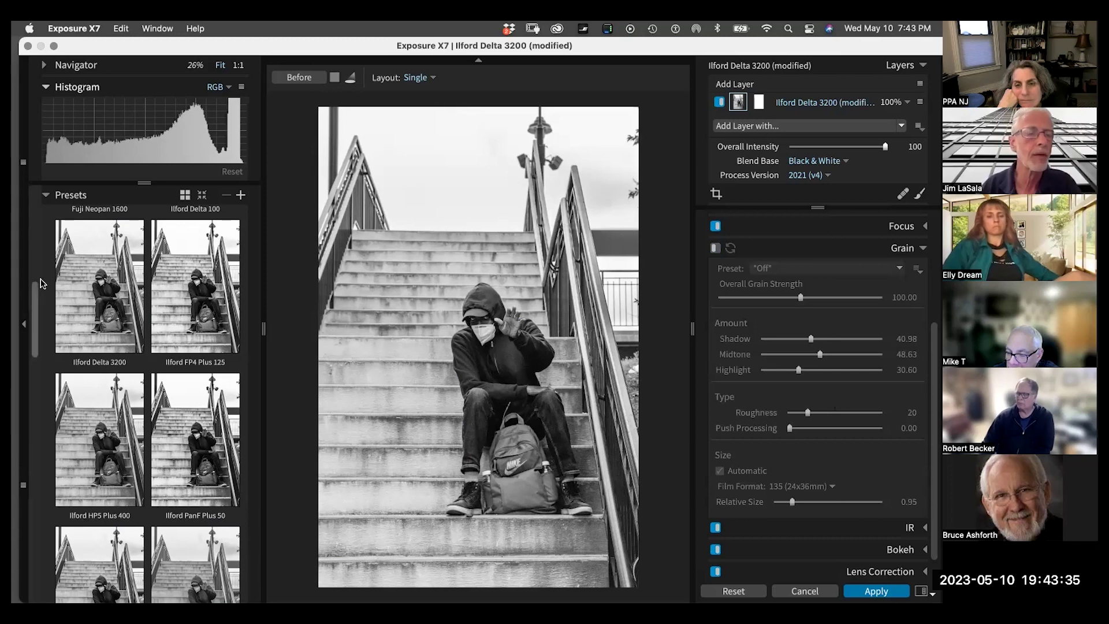
- Collapse the B&W Films category and expand Simulation - Fuji Camera to view its presets
drag(35, 292, 38, 193)
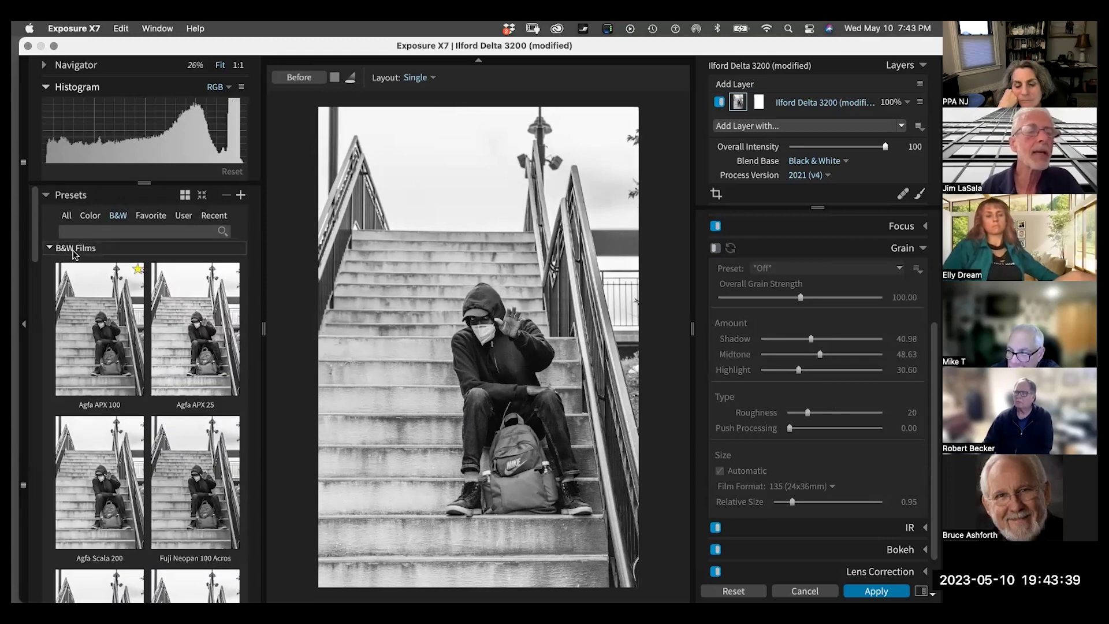
drag(38, 245, 34, 199)
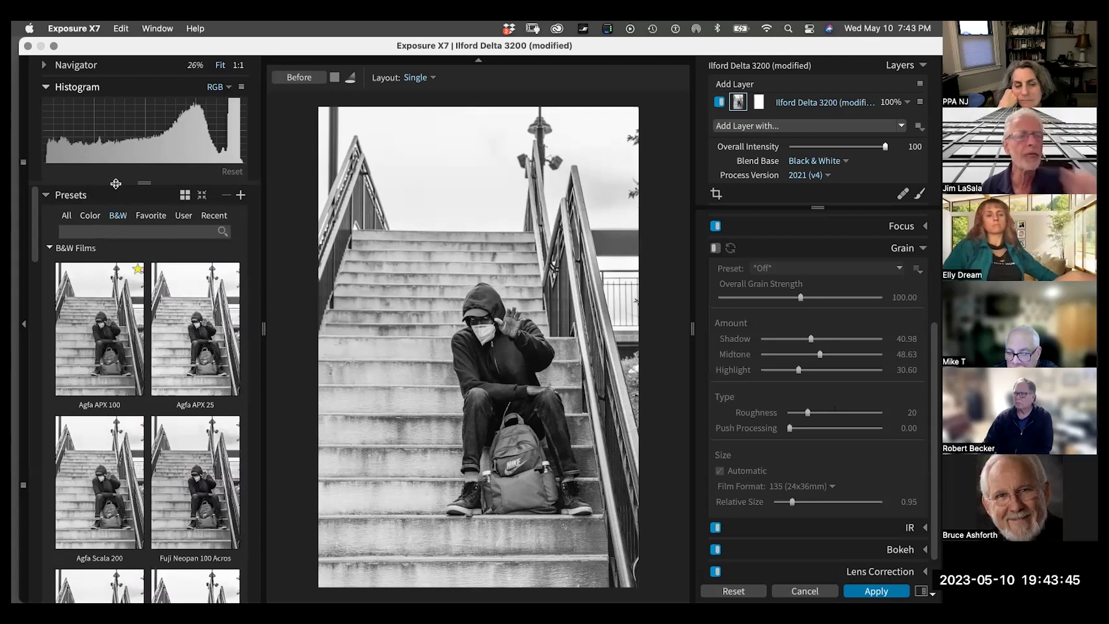
click(49, 248)
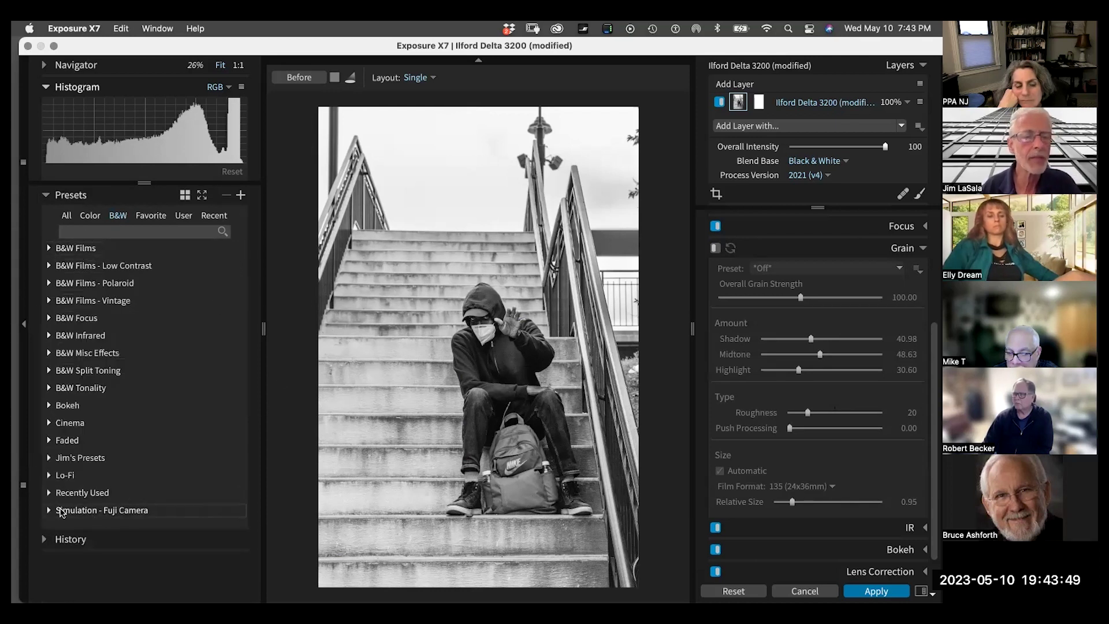
click(67, 509)
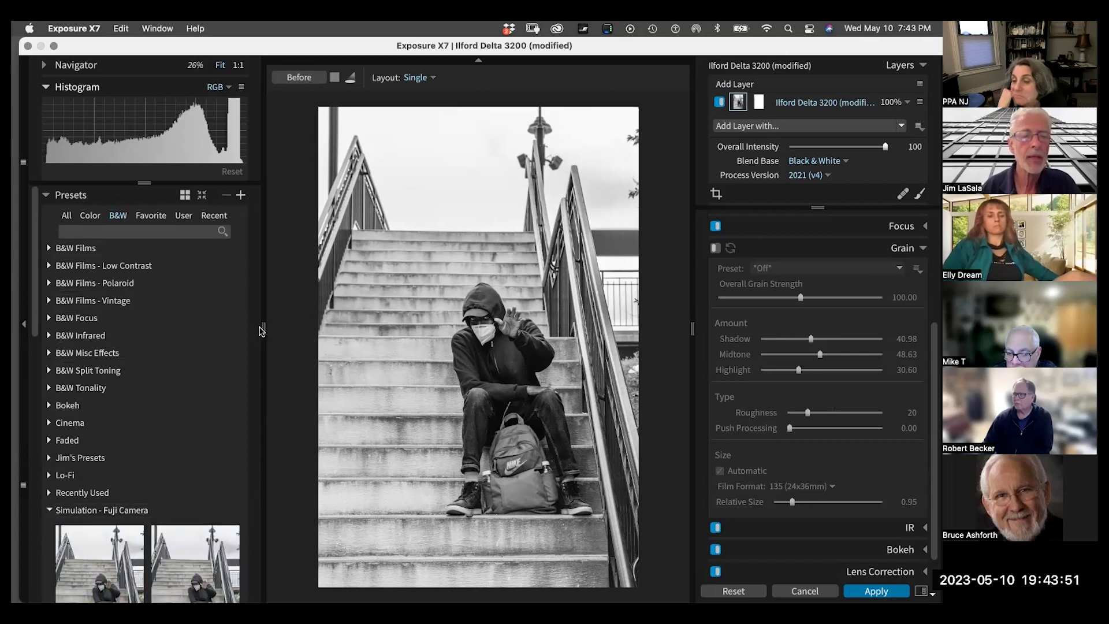
scroll(36, 387, down, 3)
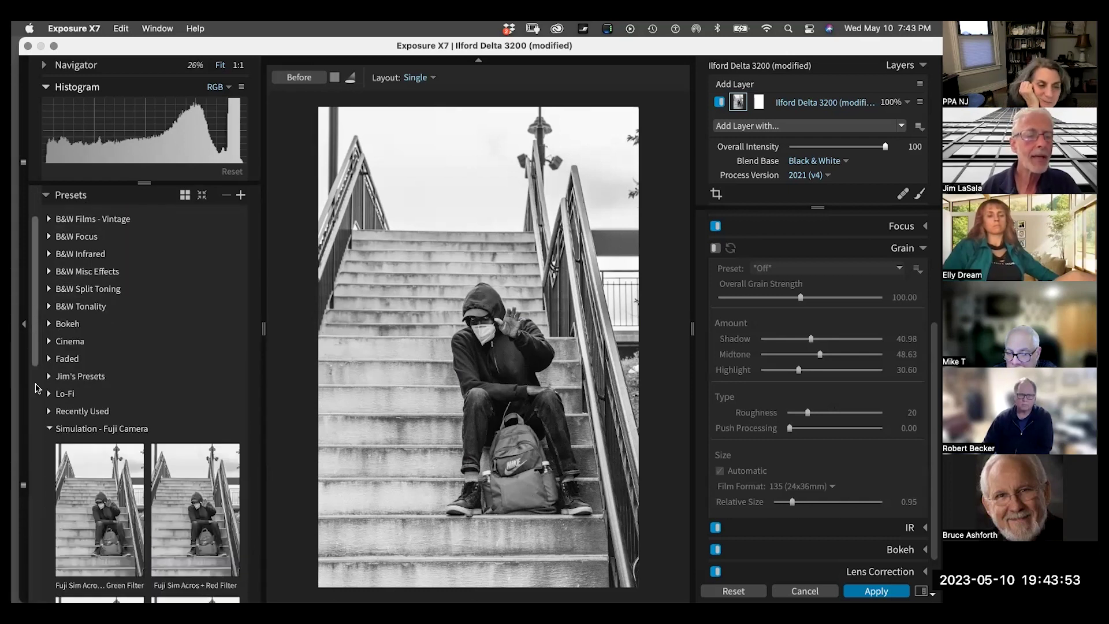
- Expand B&W Films - Vintage, examine its presets around Platinum Print Cool Narrow and Wet Plate, and collapse the preset categories
scroll(36, 387, down, 5)
scroll(26, 314, up, 6)
scroll(26, 313, up, 3)
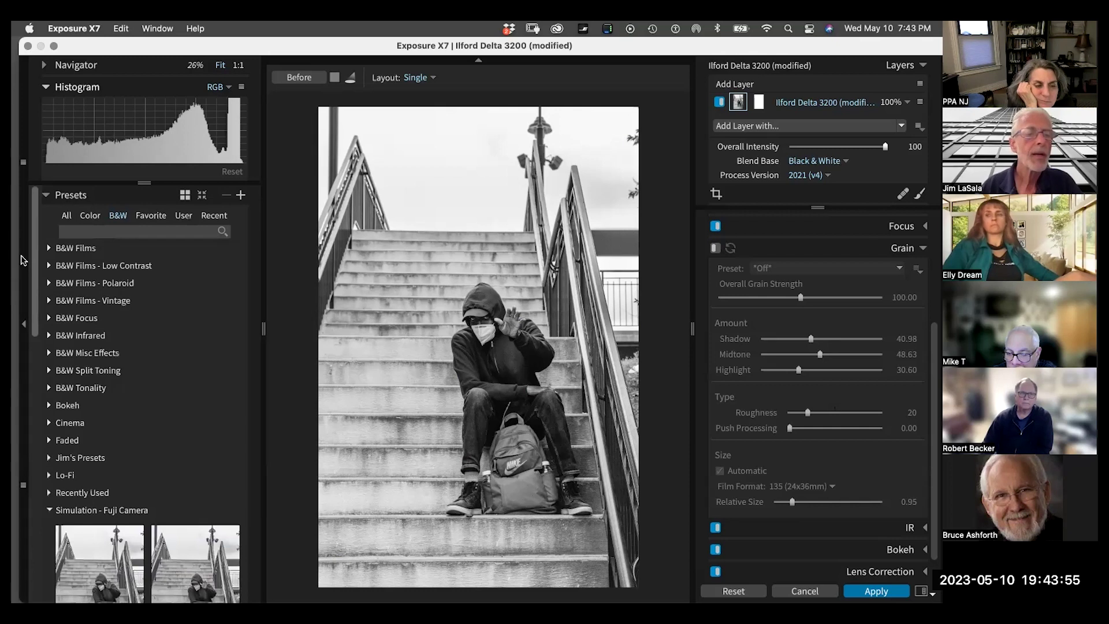
click(50, 300)
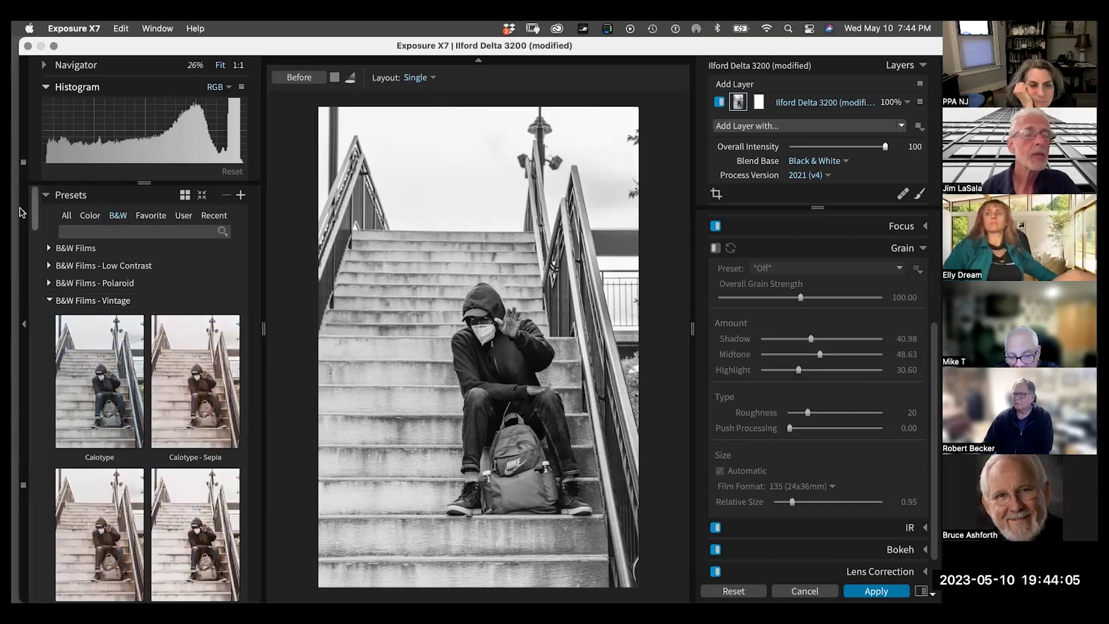
drag(36, 209, 50, 458)
scroll(51, 458, down, 6)
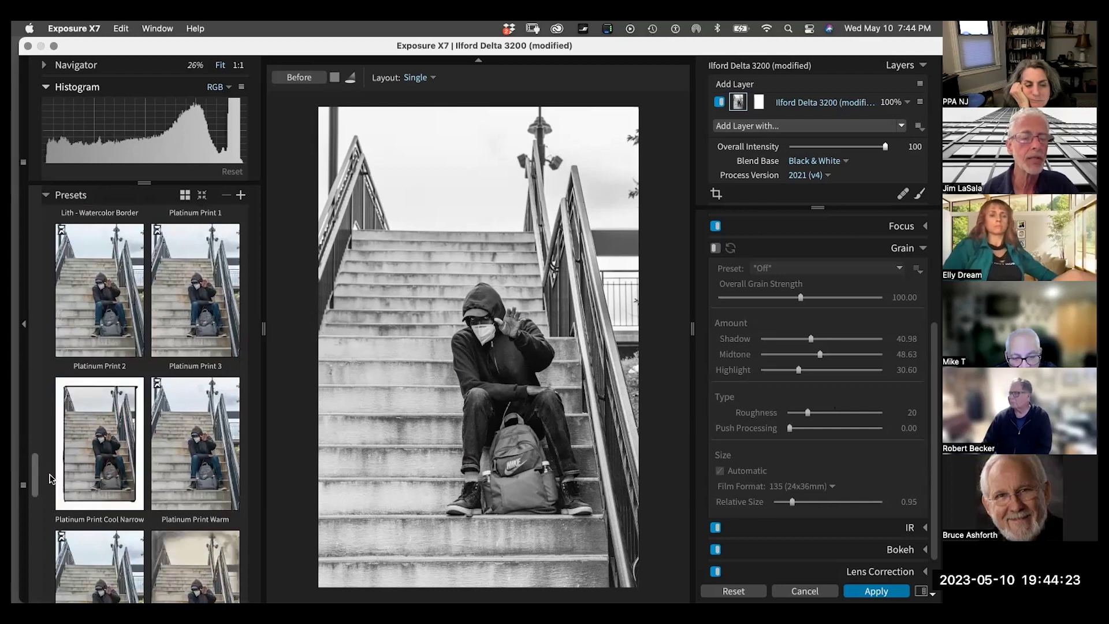
scroll(50, 478, down, 3)
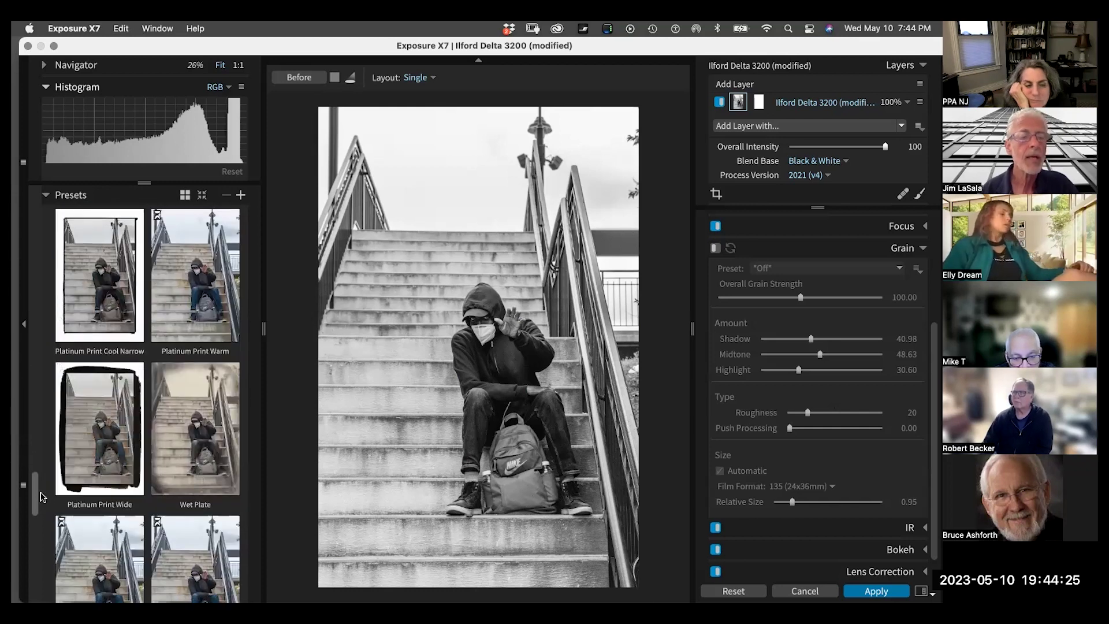
scroll(42, 496, down, 1)
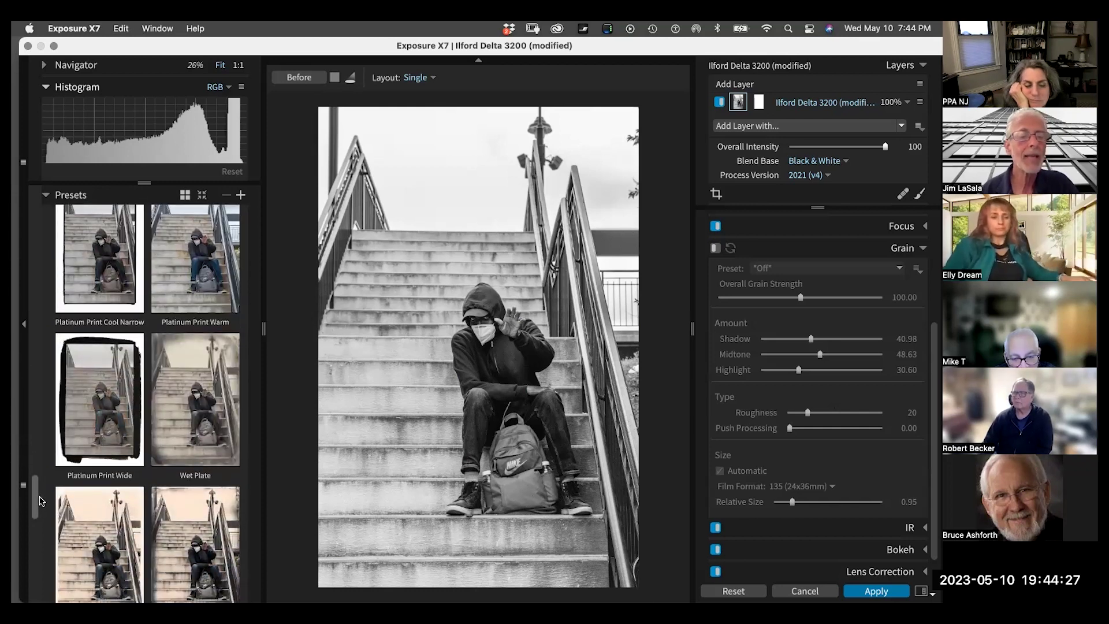
scroll(42, 500, up, 2)
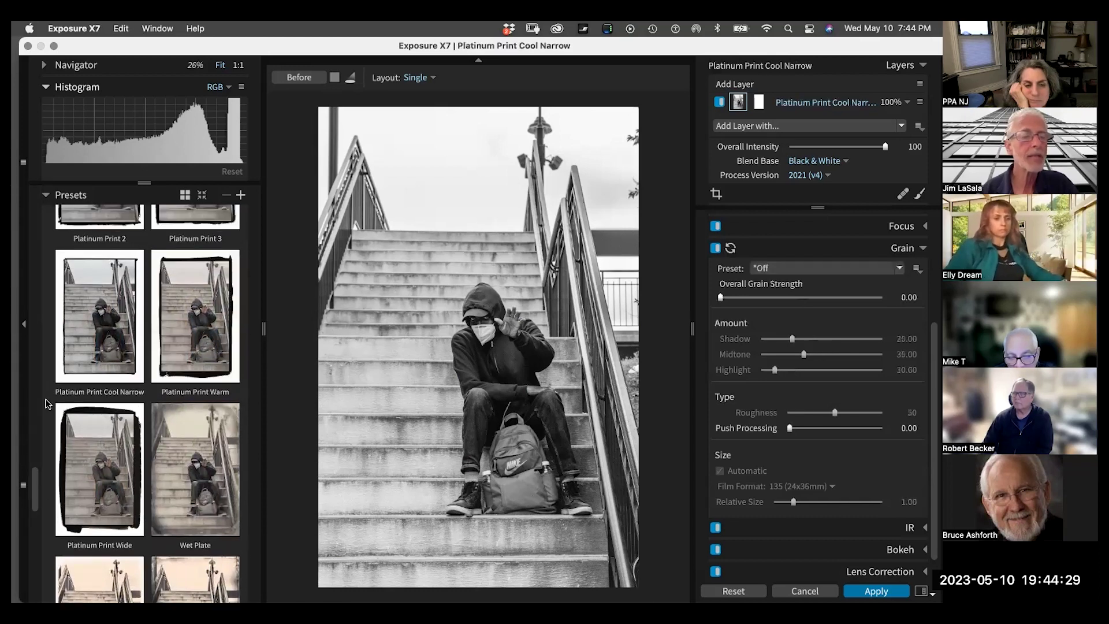
drag(36, 482, 40, 197)
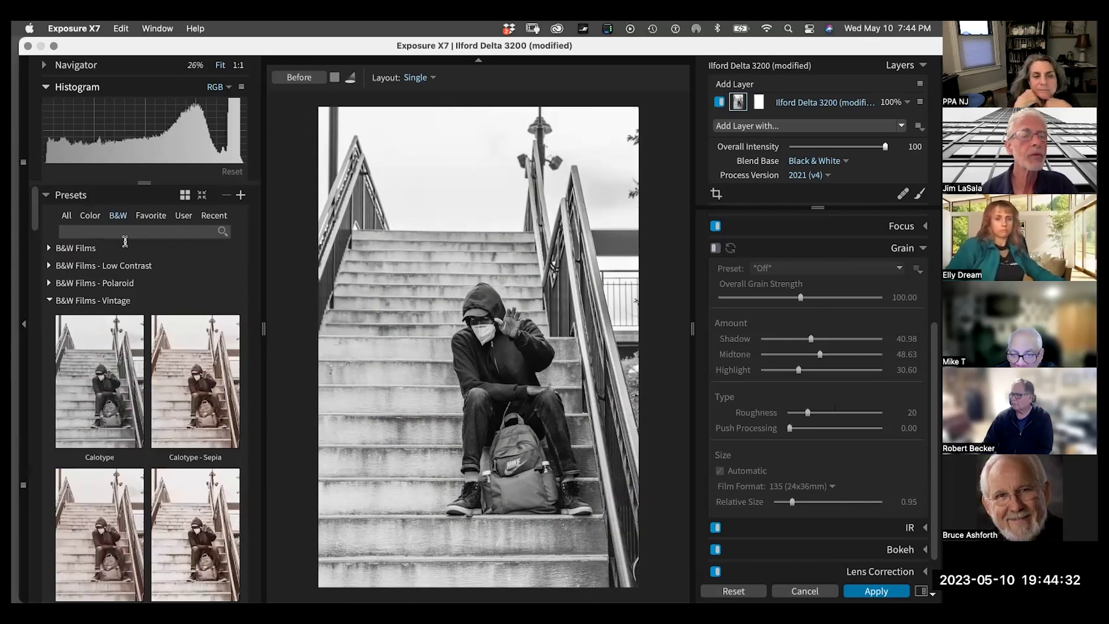
click(149, 301)
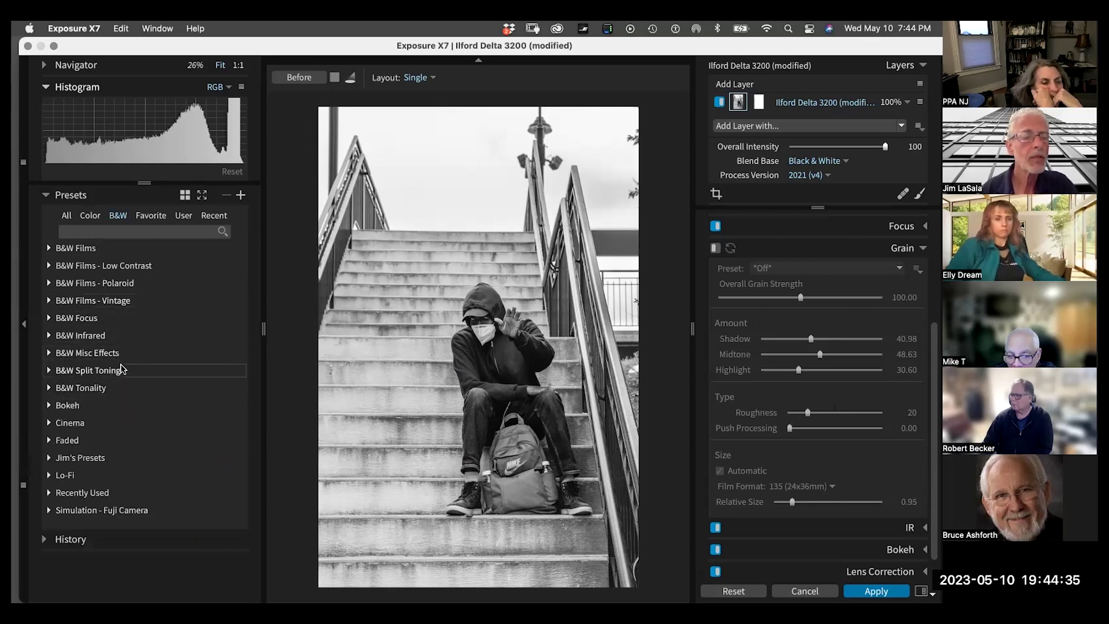
- Expand the B&W Split Toning category and apply its Platinum preset to the photo
click(49, 370)
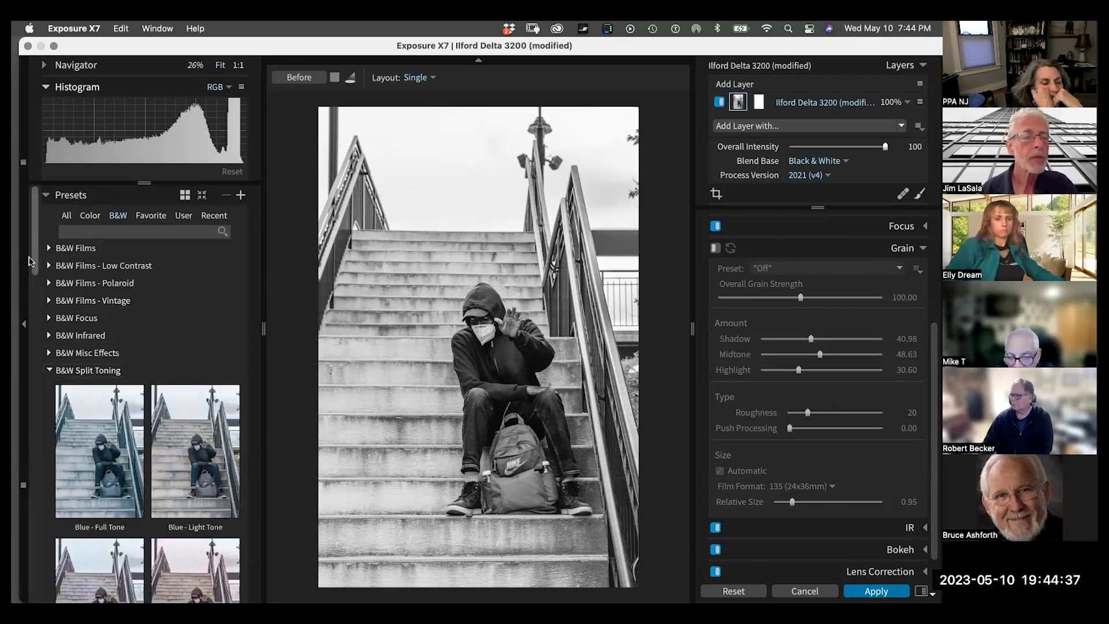
drag(34, 240, 27, 397)
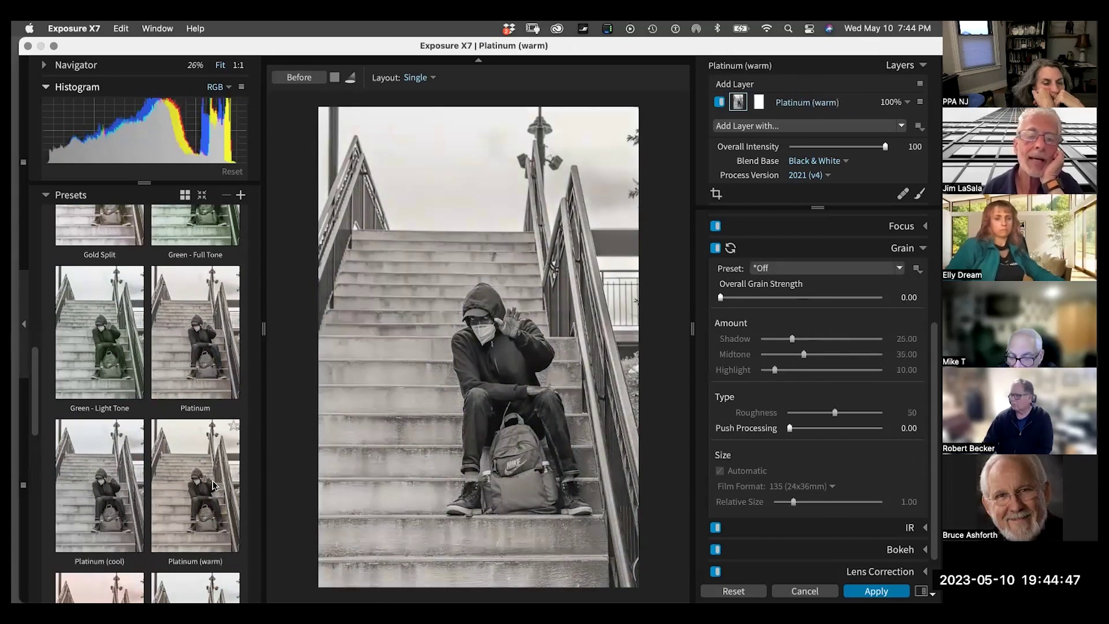
click(201, 333)
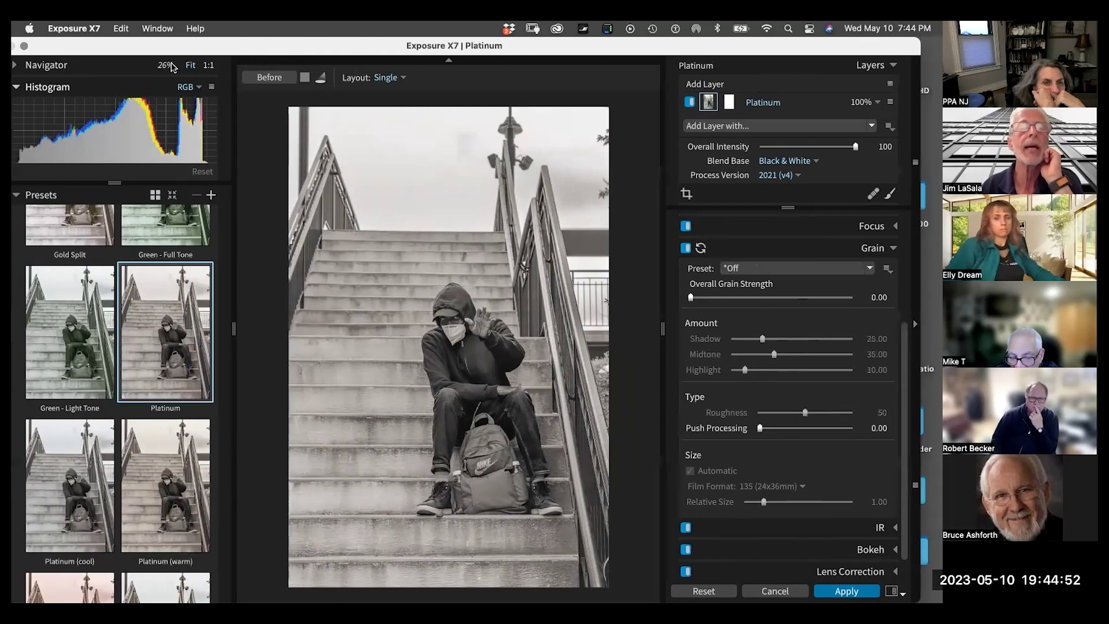
- Move the window so the adjustment controls are in view and set the Color Sensitivity of Reds and Oranges to 22
drag(279, 52, 177, 52)
click(200, 78)
click(202, 78)
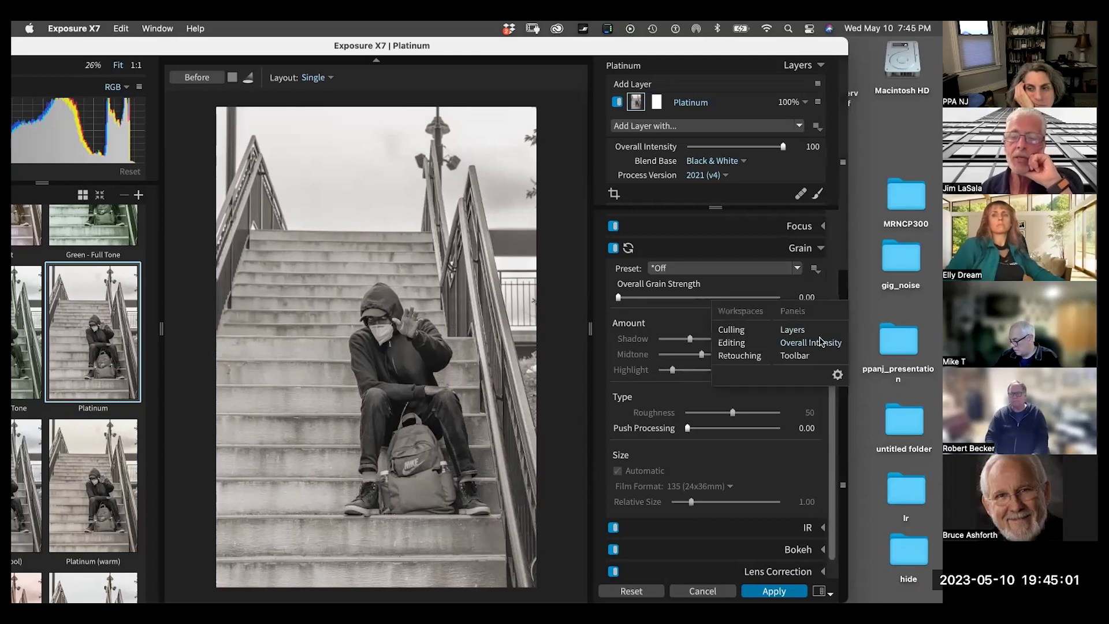
scroll(836, 410, up, 5)
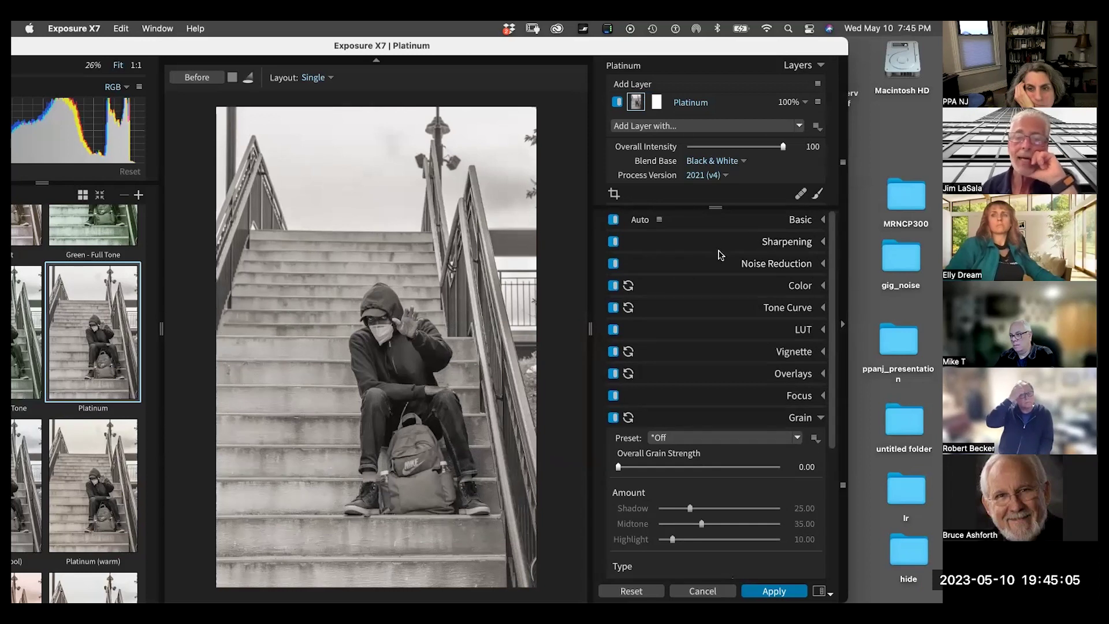
click(742, 287)
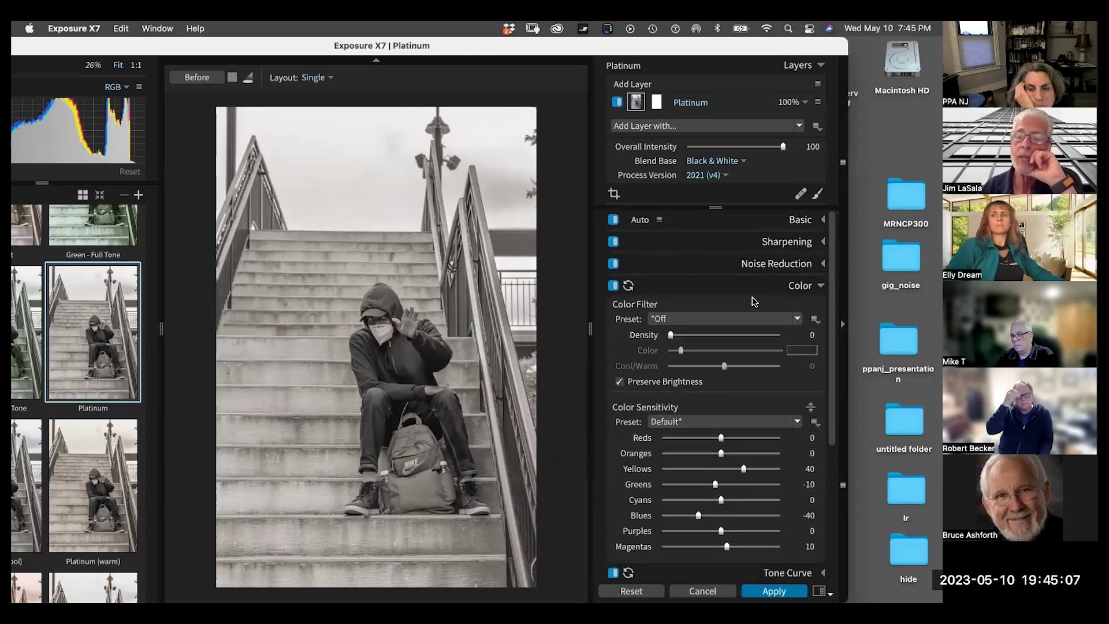
scroll(834, 315, down, 5)
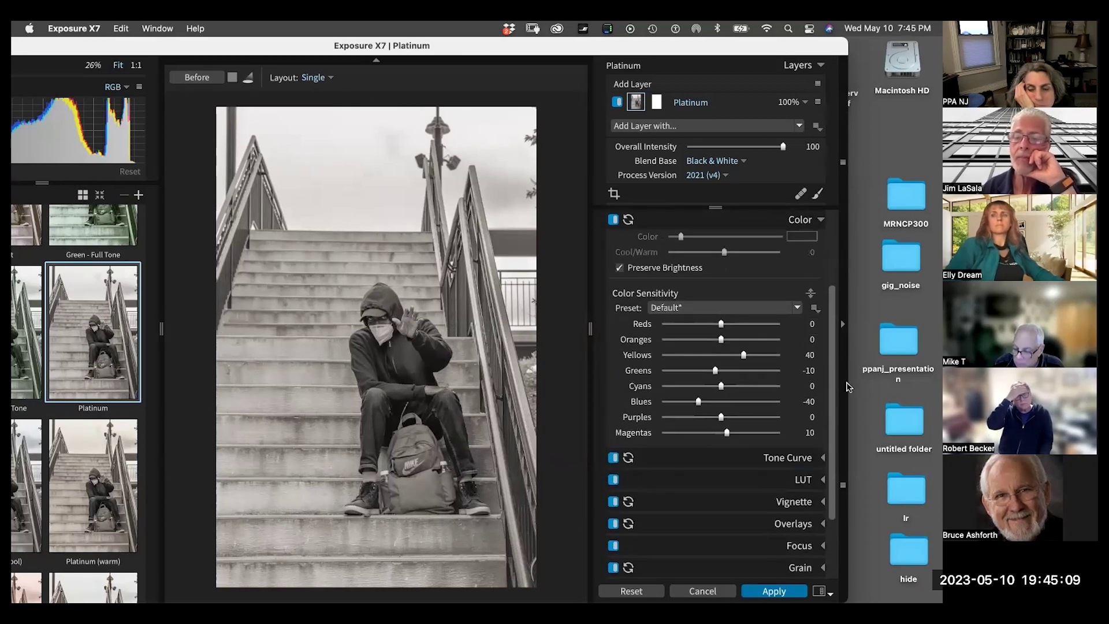
click(714, 280)
drag(715, 282, 734, 299)
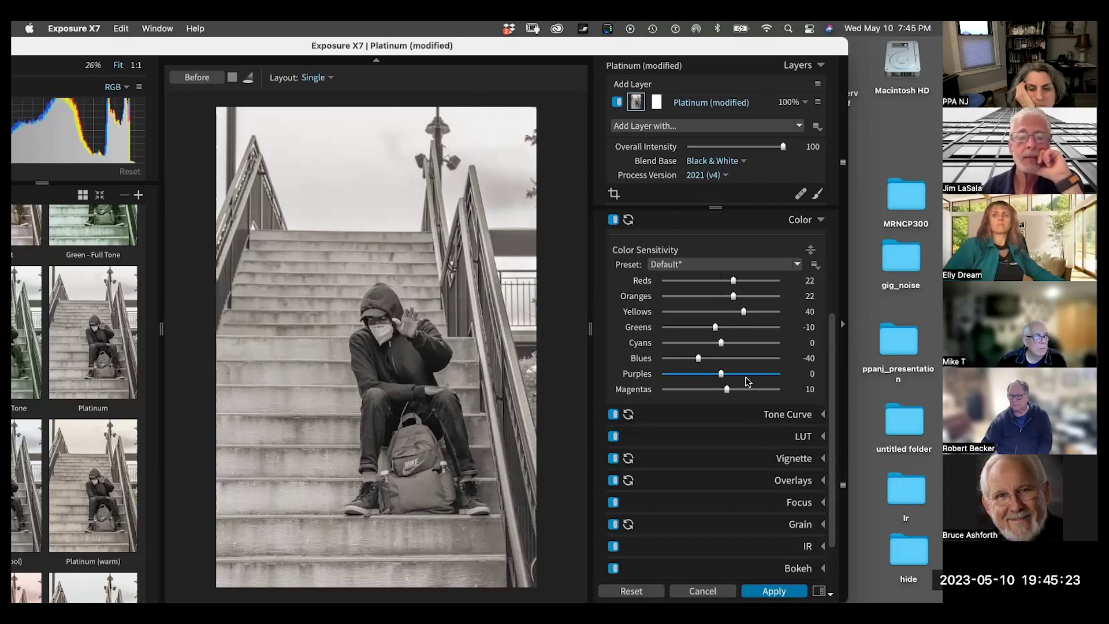
- Set Color Sensitivity to 33 for Purples, 11 for Magentas, 53 for Oranges and 30 for Blues
drag(721, 375, 679, 390)
drag(716, 389, 727, 389)
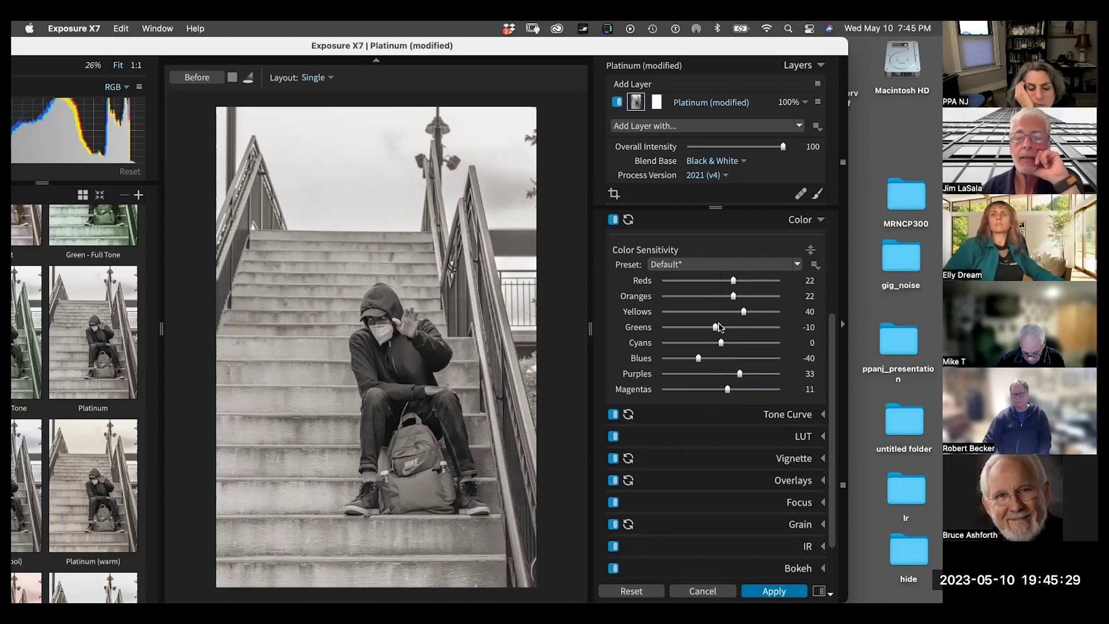
mouse_move(732, 296)
mouse_down()
mouse_move(681, 302)
mouse_move(751, 296)
mouse_up()
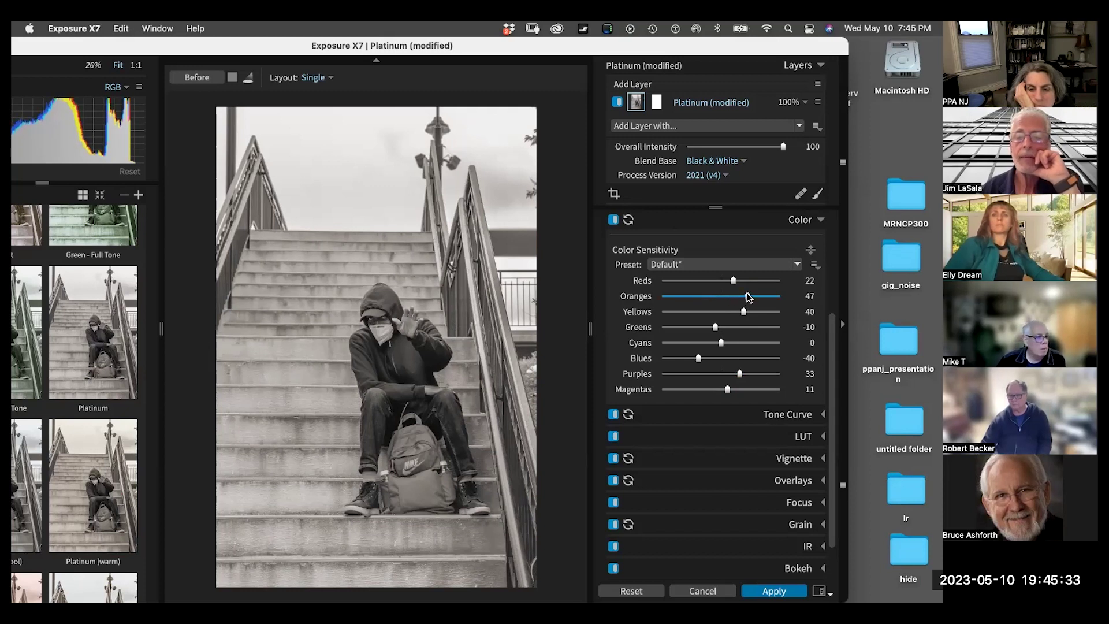
drag(698, 358, 737, 358)
click(711, 359)
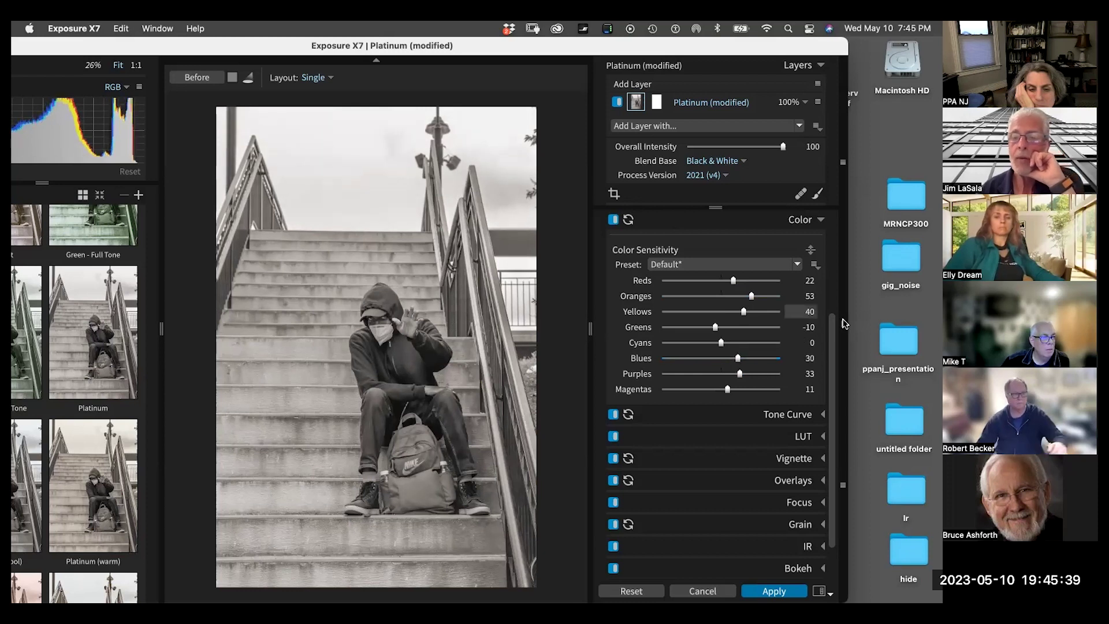
- Expand the Vignette settings and set the vignette Amount to 69
scroll(844, 428, down, 2)
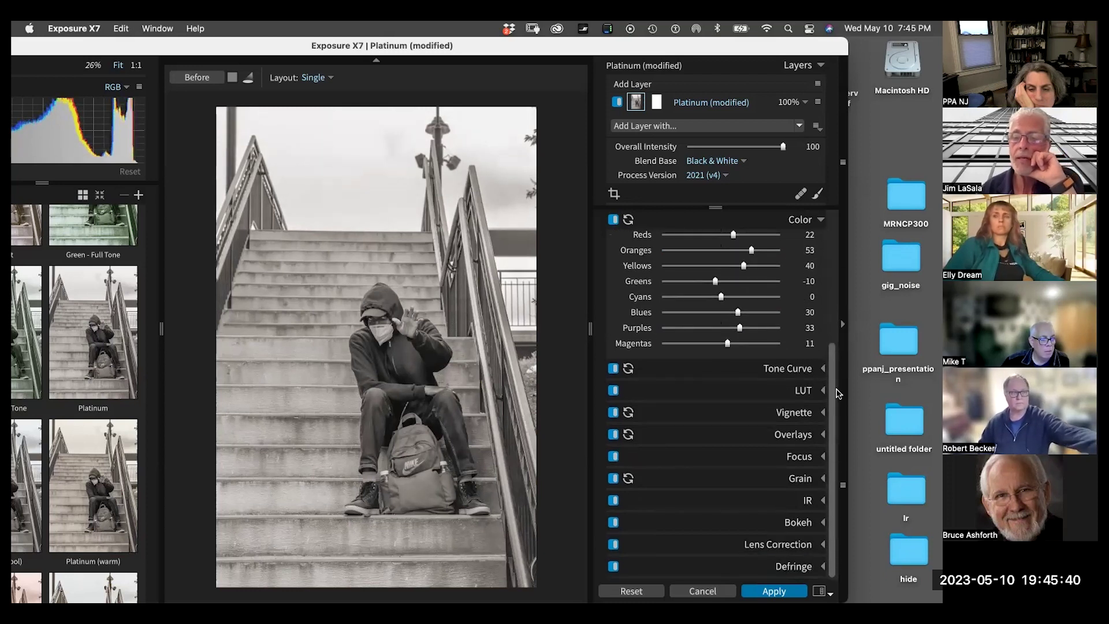
click(739, 412)
scroll(809, 358, down, 5)
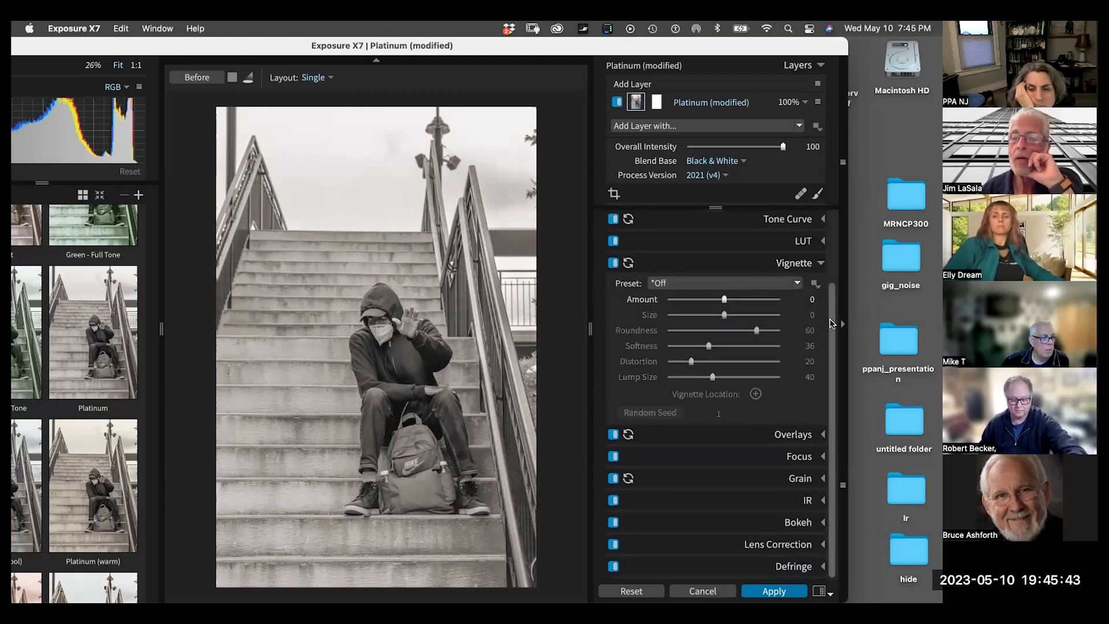
drag(722, 305, 763, 307)
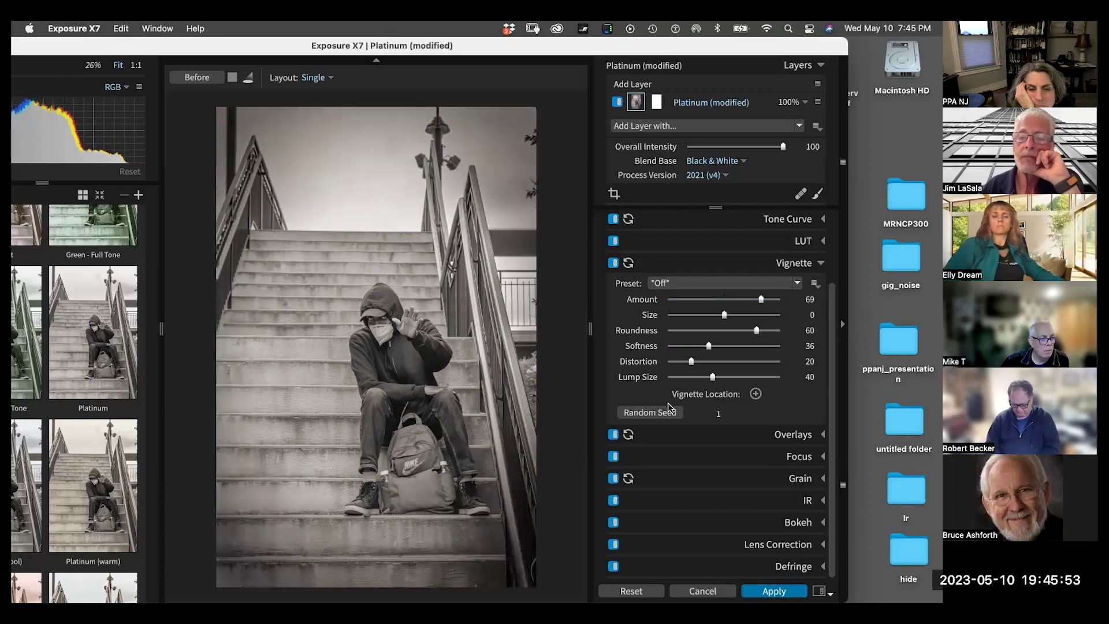
- Place the vignette location on the seated man's masked face
click(754, 393)
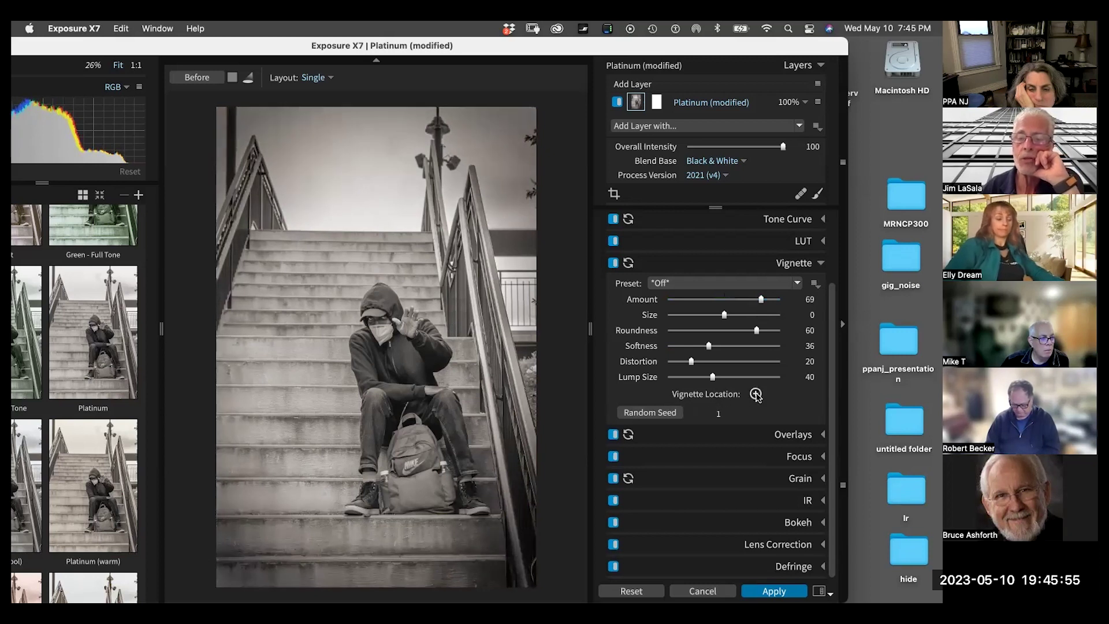
mouse_move(258, 299)
mouse_down()
mouse_move(265, 428)
mouse_move(458, 453)
mouse_move(483, 300)
mouse_move(327, 190)
mouse_move(276, 243)
mouse_move(267, 383)
mouse_move(404, 350)
mouse_move(393, 365)
mouse_move(421, 340)
mouse_move(449, 338)
mouse_move(450, 305)
mouse_move(382, 353)
mouse_move(377, 331)
mouse_up()
click(755, 394)
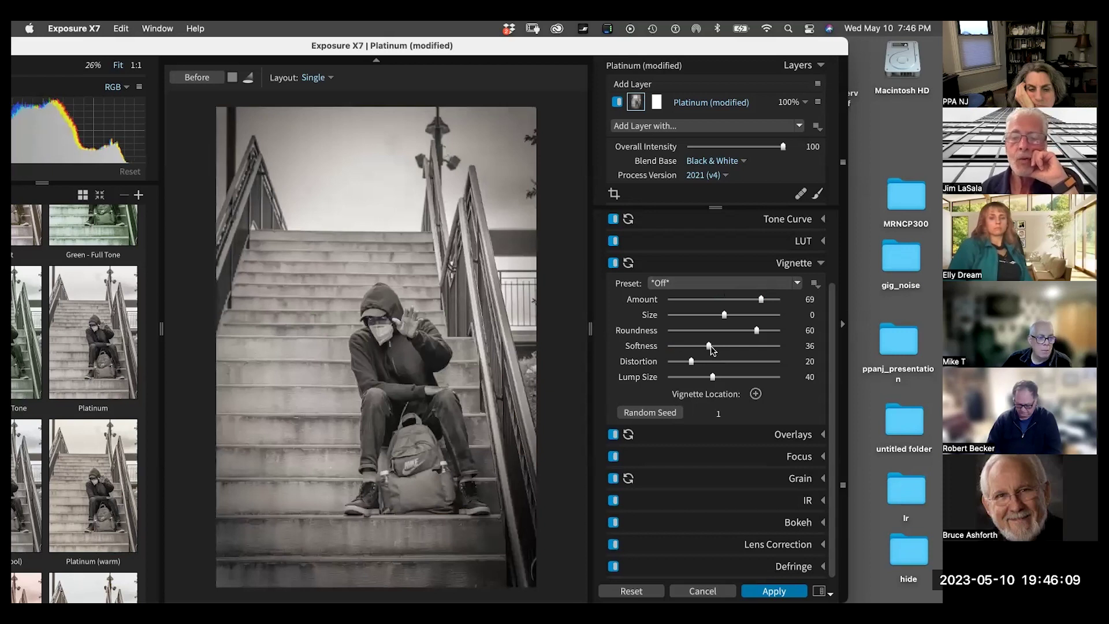
- Set the vignette's Softness to 80 and Amount to 36, and move the window back to show the presets
drag(709, 346, 758, 345)
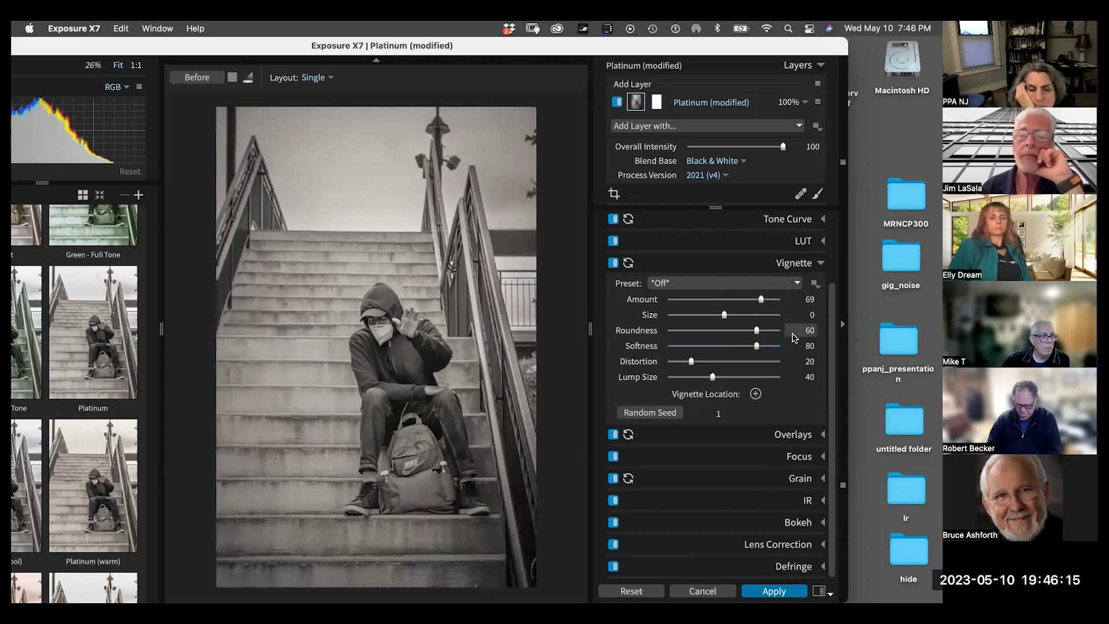
mouse_move(762, 299)
mouse_down()
mouse_move(693, 307)
mouse_move(746, 304)
mouse_up()
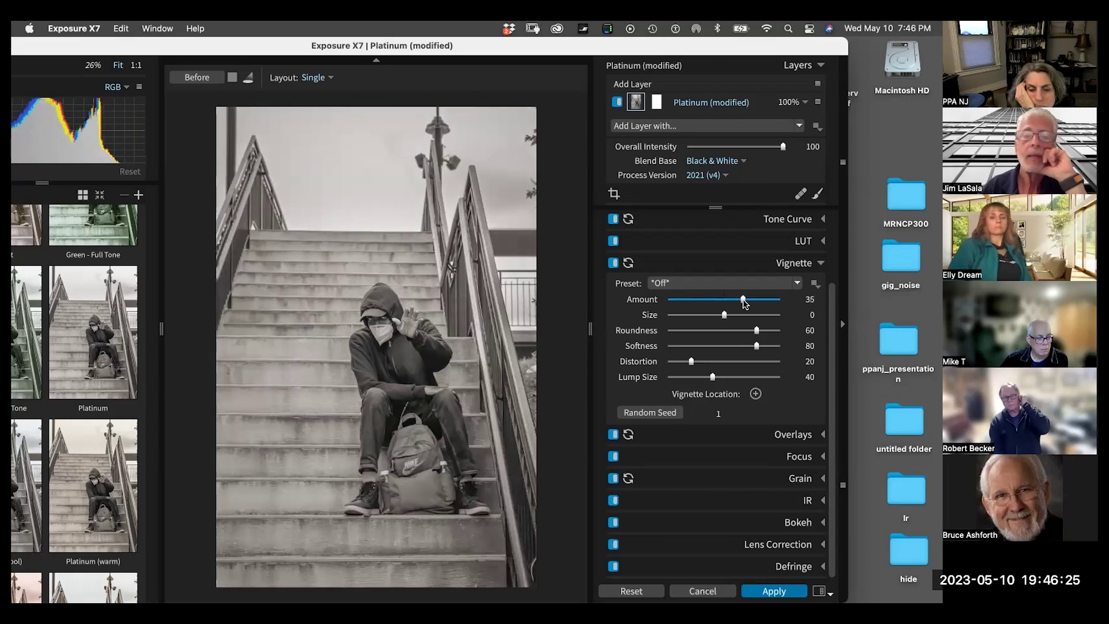
drag(156, 44, 296, 44)
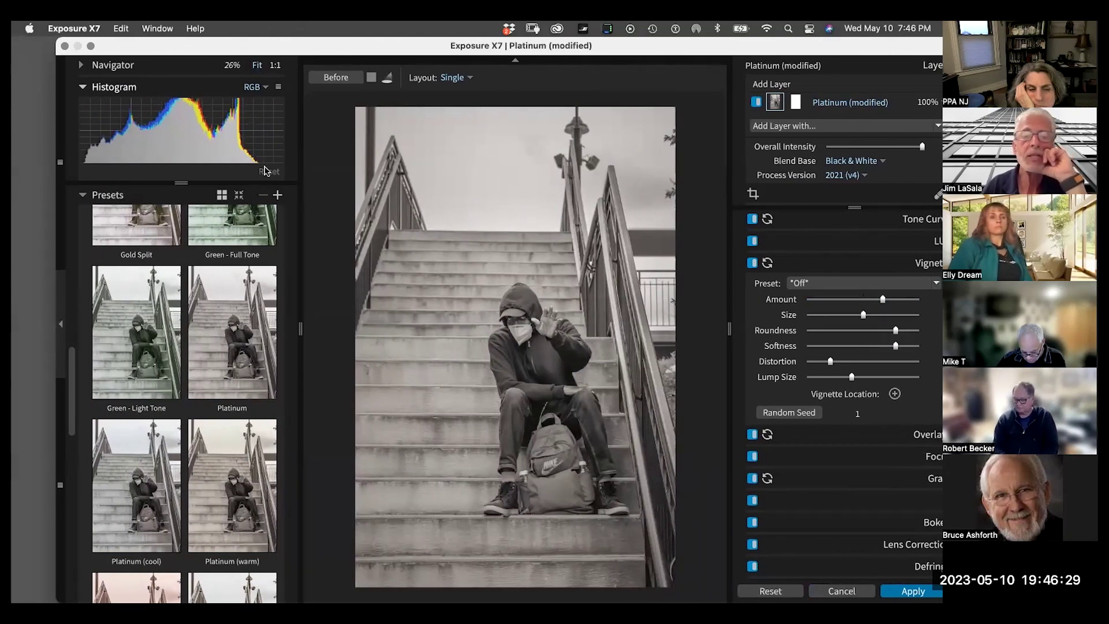
drag(291, 45, 257, 47)
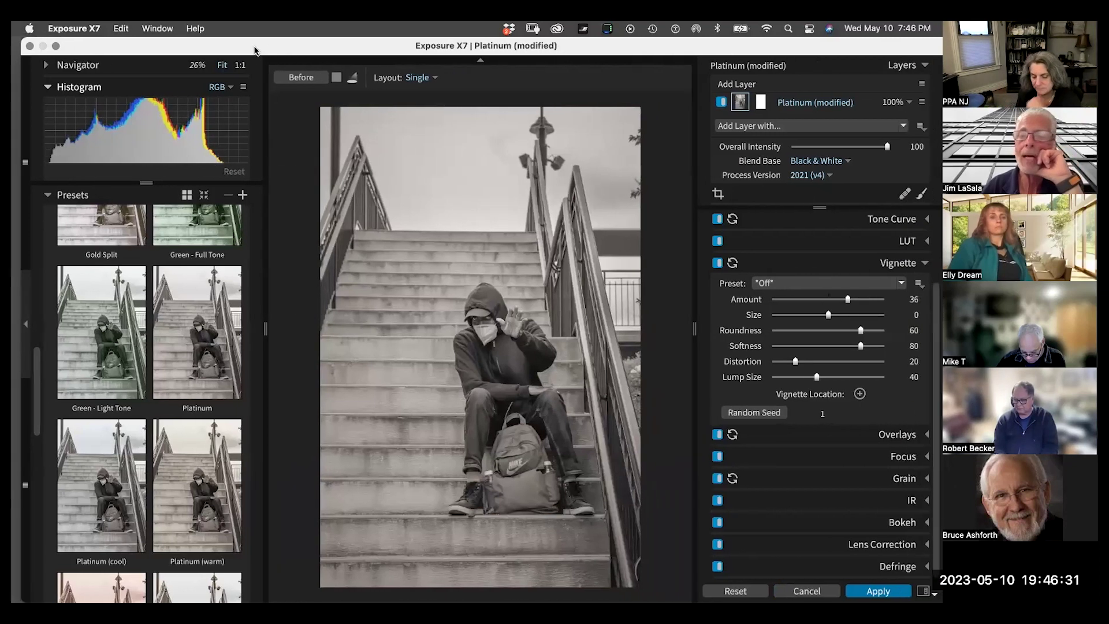
- In the Basic adjustments, set Whites to 14.62, Blacks to -40.35 and Highlights to 5.45
drag(936, 296, 936, 193)
click(905, 221)
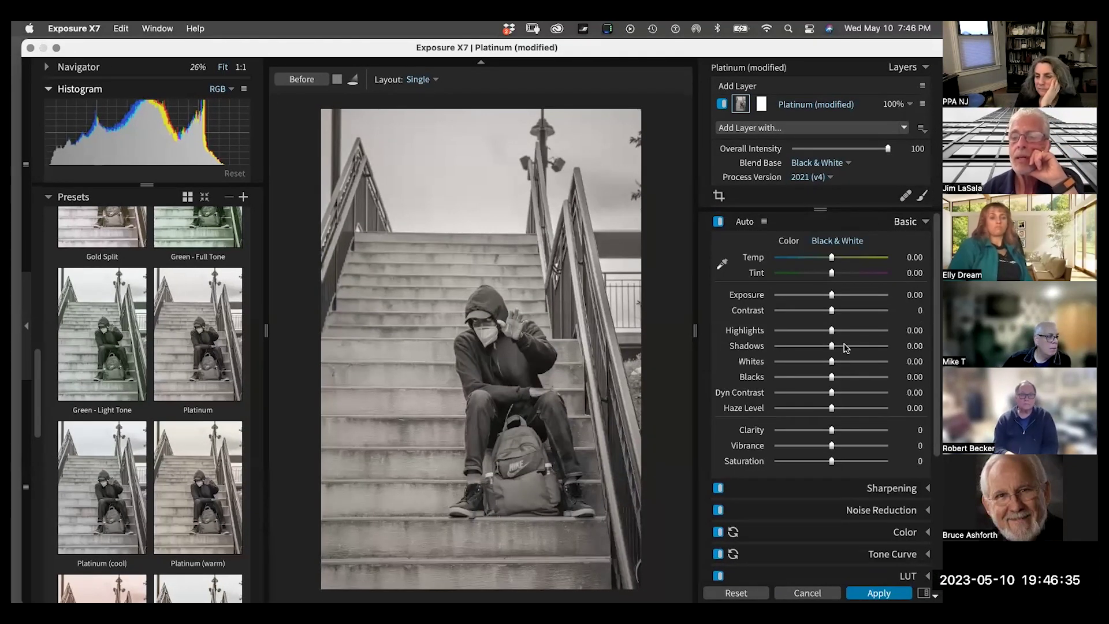
drag(832, 363, 840, 367)
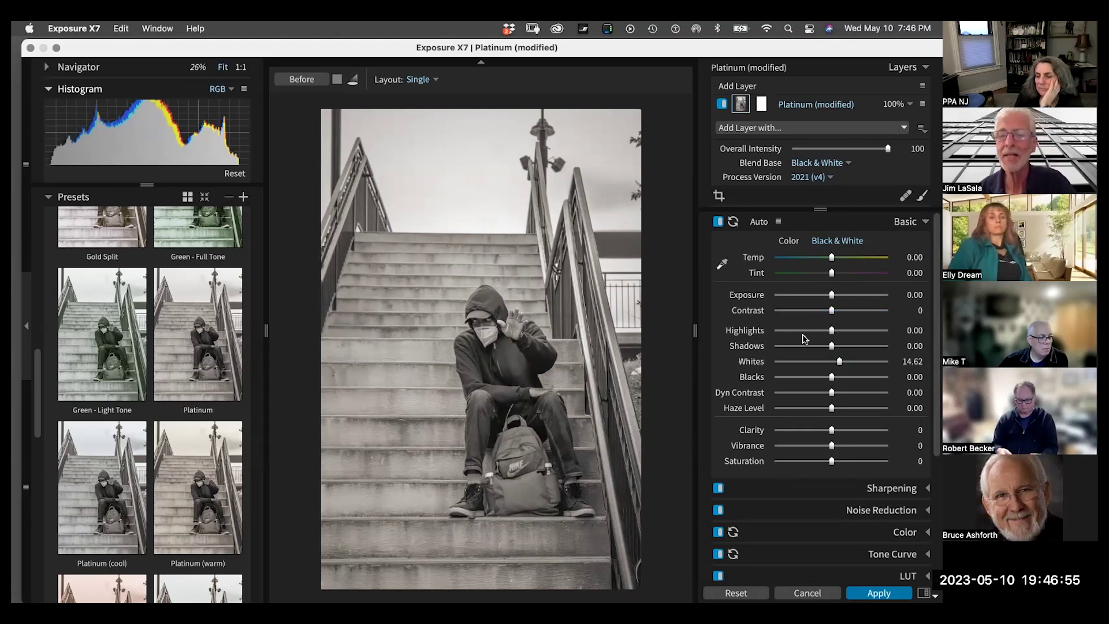
drag(834, 381, 809, 386)
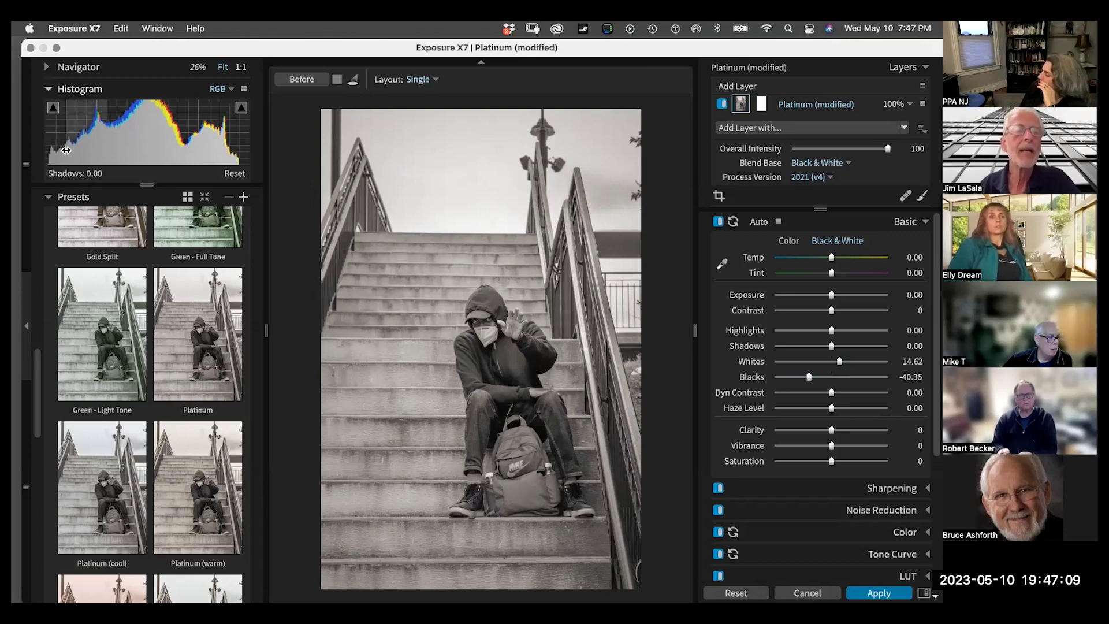
drag(206, 155, 218, 156)
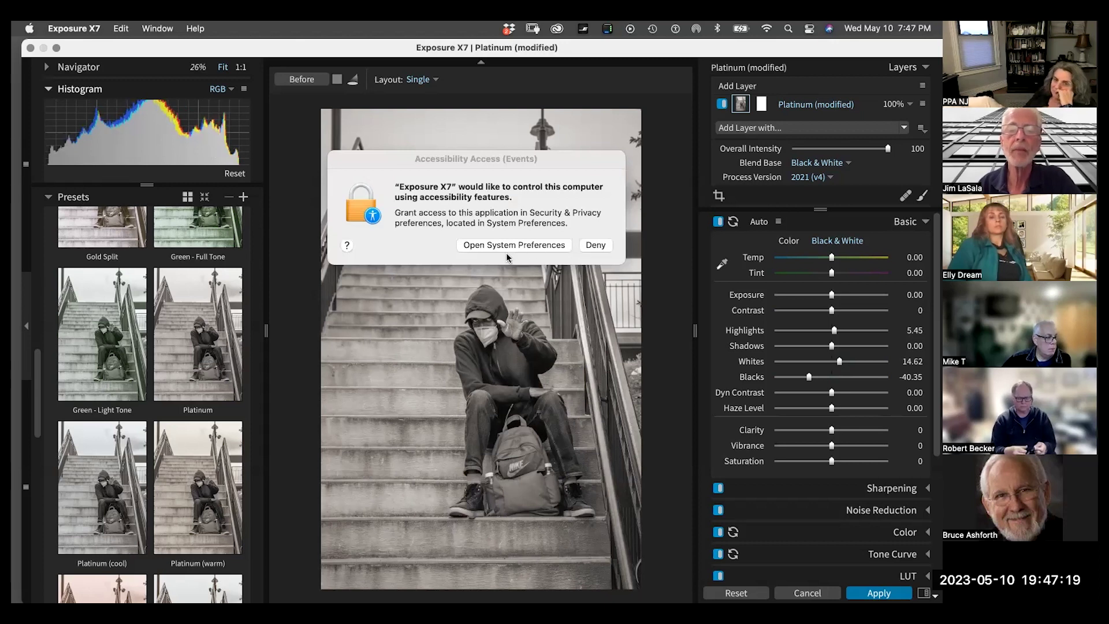
- Deny the accessibility access request and apply the Platinum edit to the Photoshop document, repositioning its window
click(591, 244)
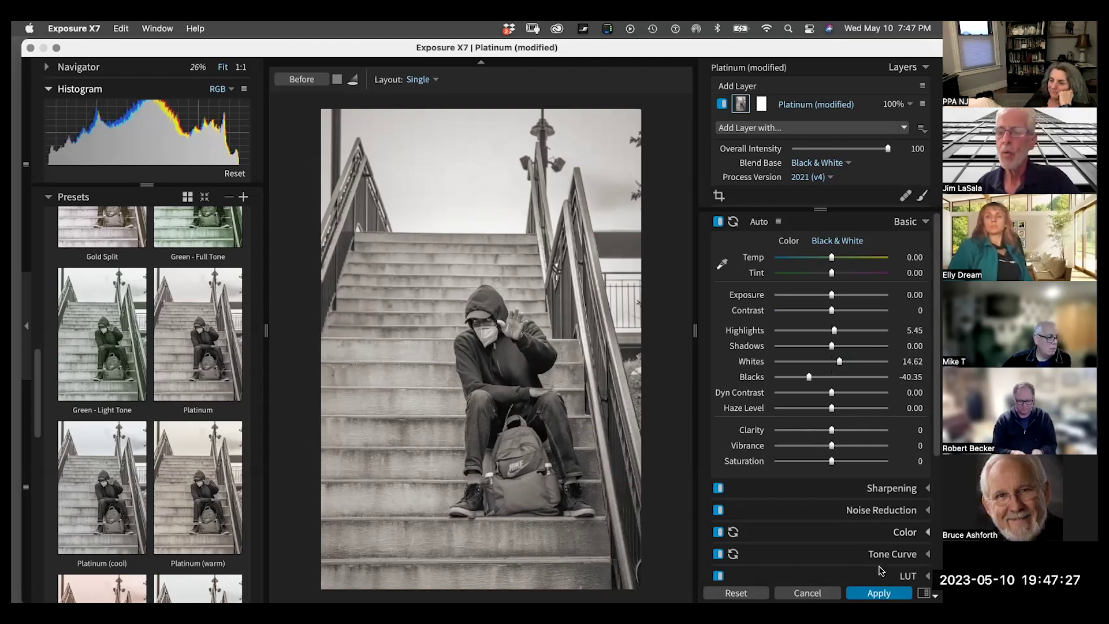
click(866, 592)
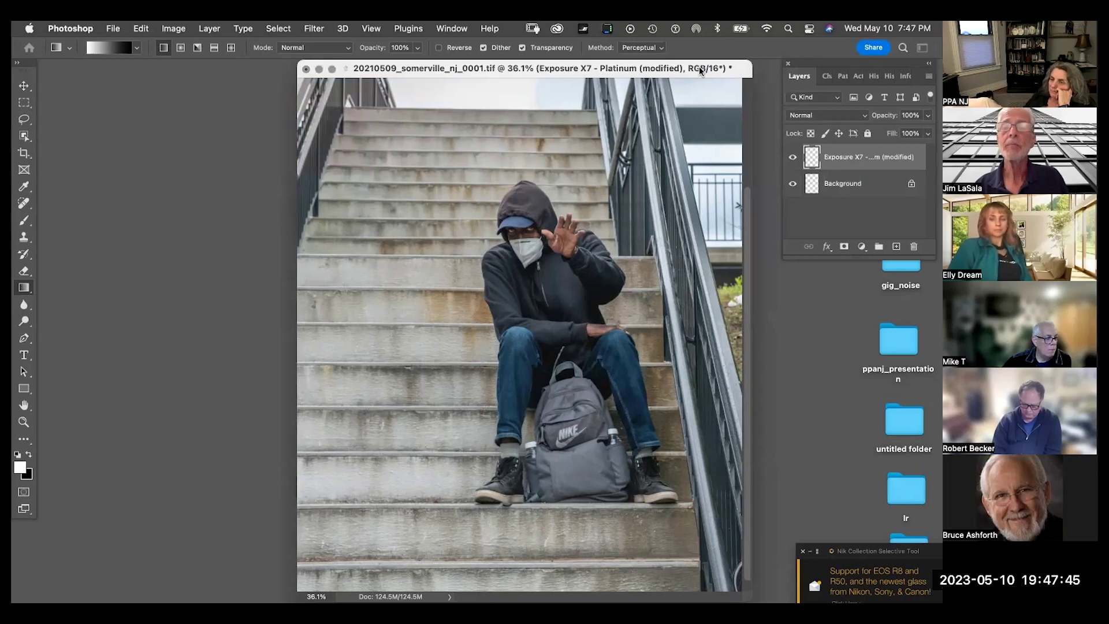
drag(703, 68, 634, 112)
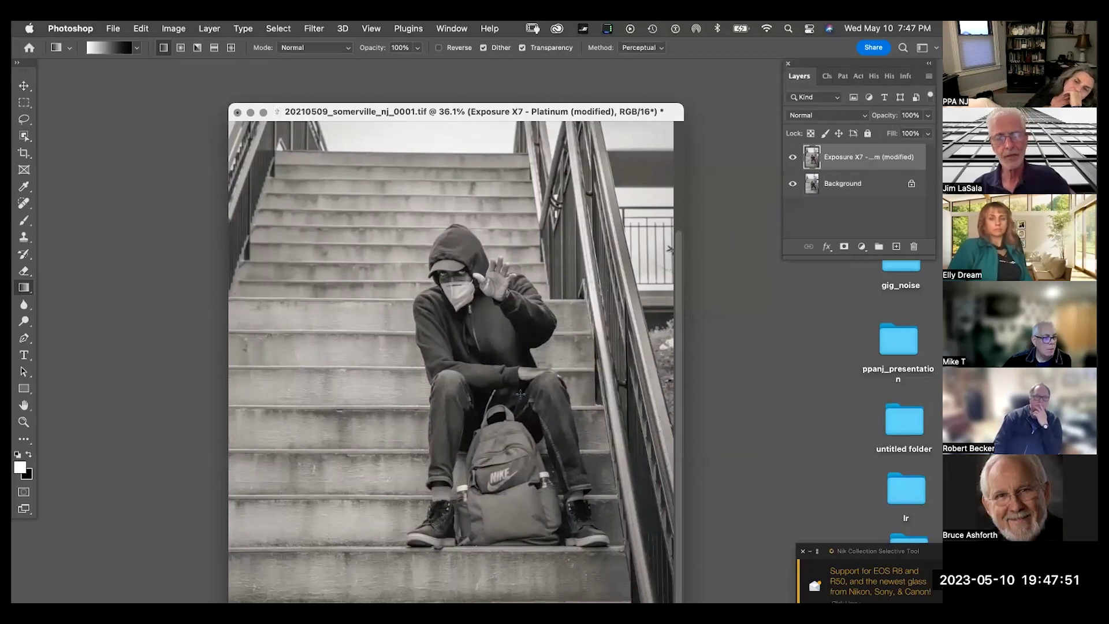
- Merge the Exposure X7 Platinum layer down into the Background, save the TIFF, and reposition the document window
key(super+e)
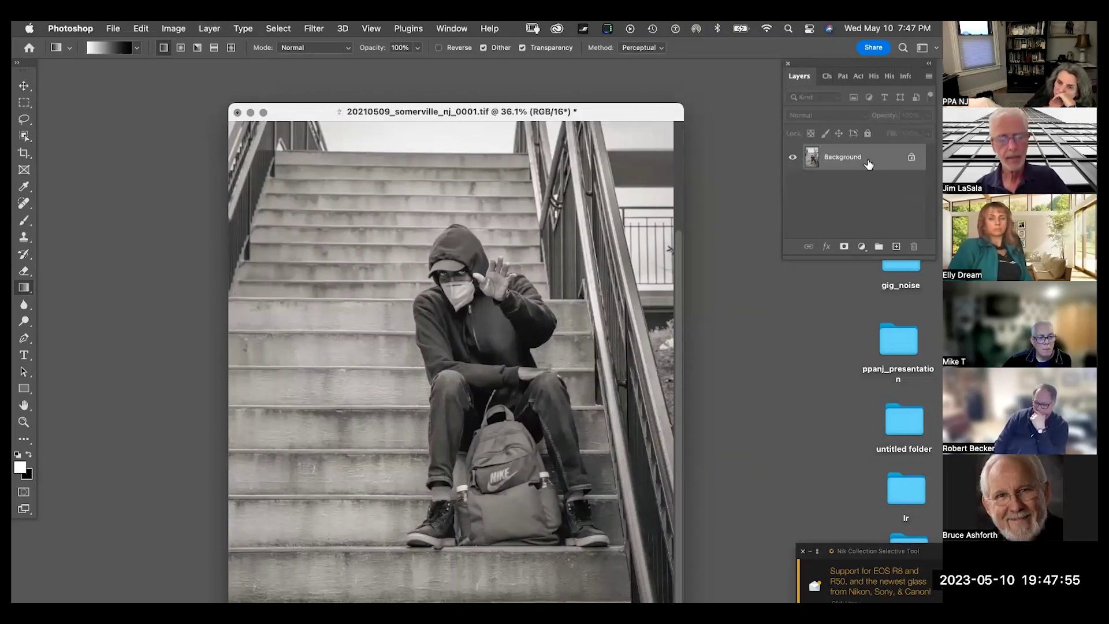
key(super+s)
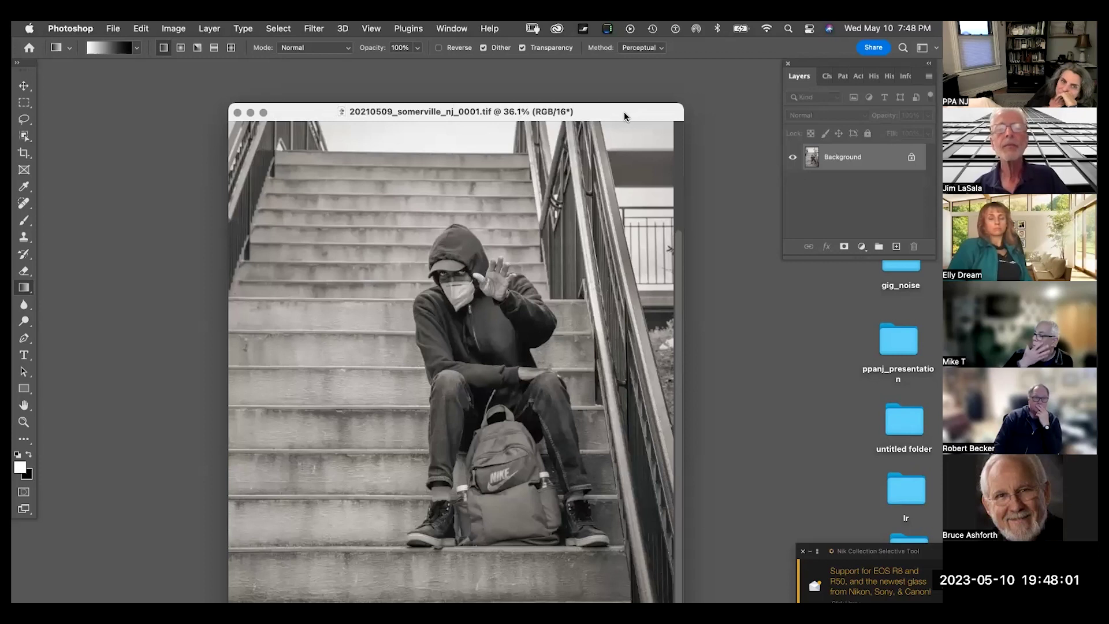
drag(618, 109, 576, 105)
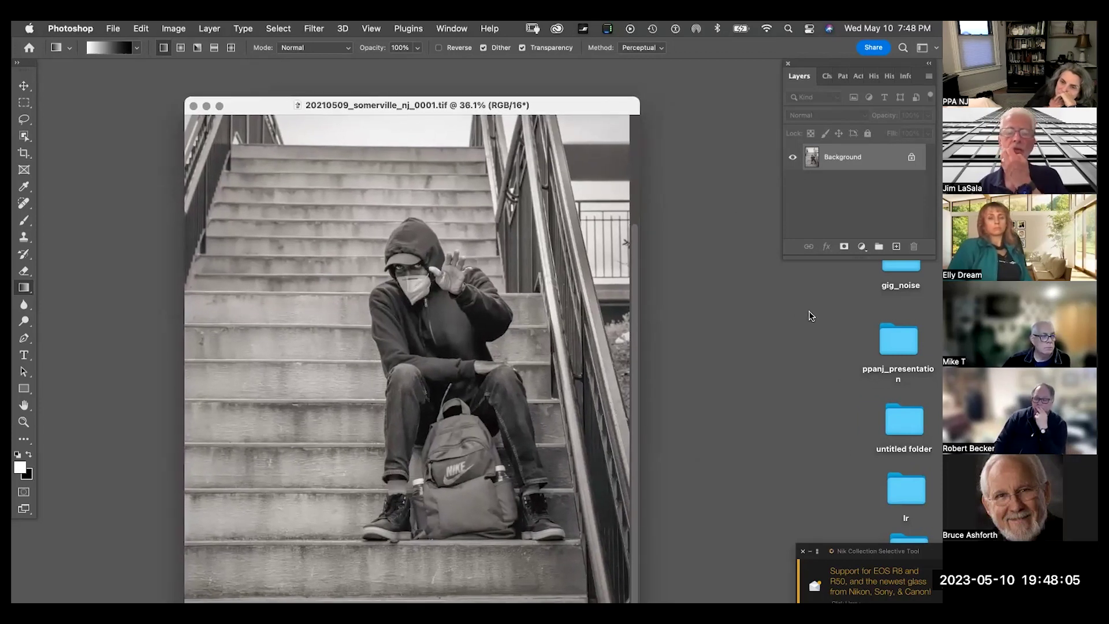
drag(851, 167, 888, 179)
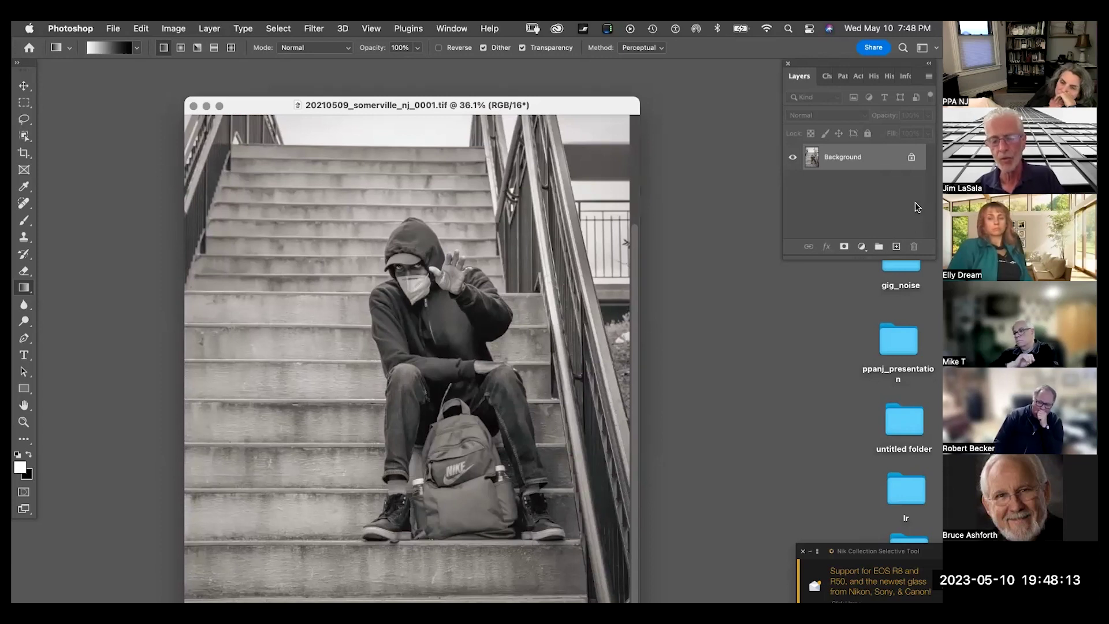
- Duplicate the Background layer, set the copy to Multiply, and hide it behind a black layer mask
key(super+j)
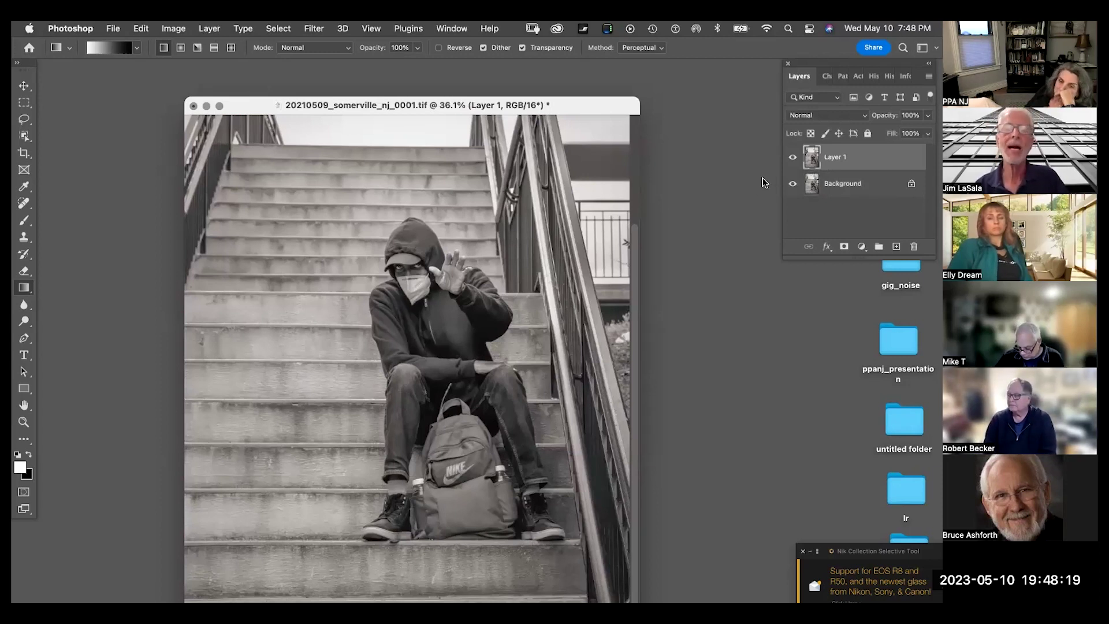
click(813, 118)
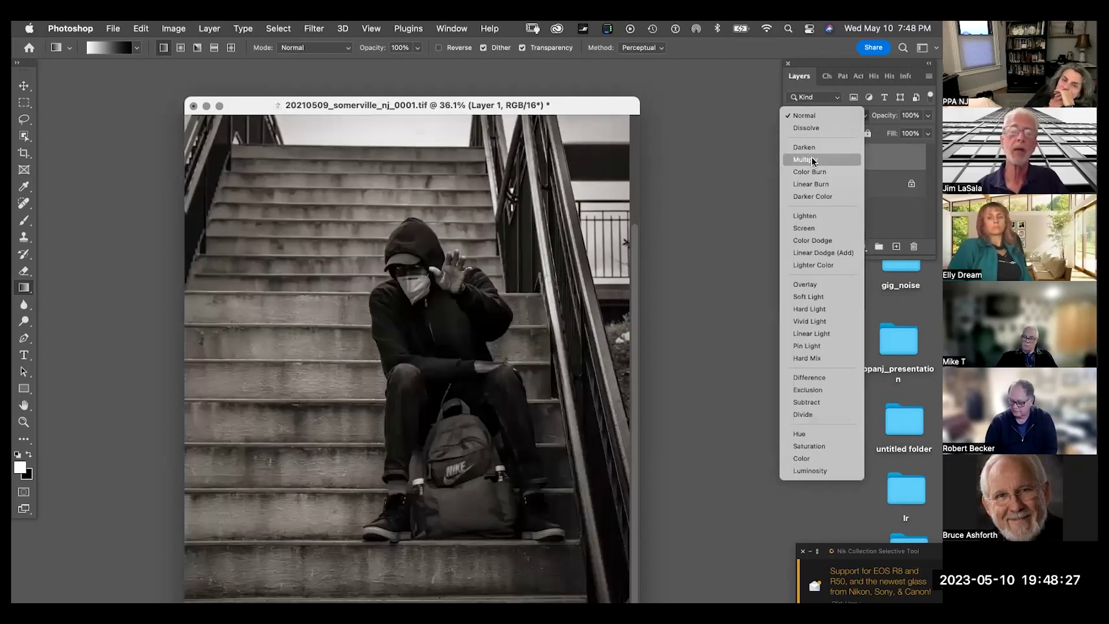
click(814, 161)
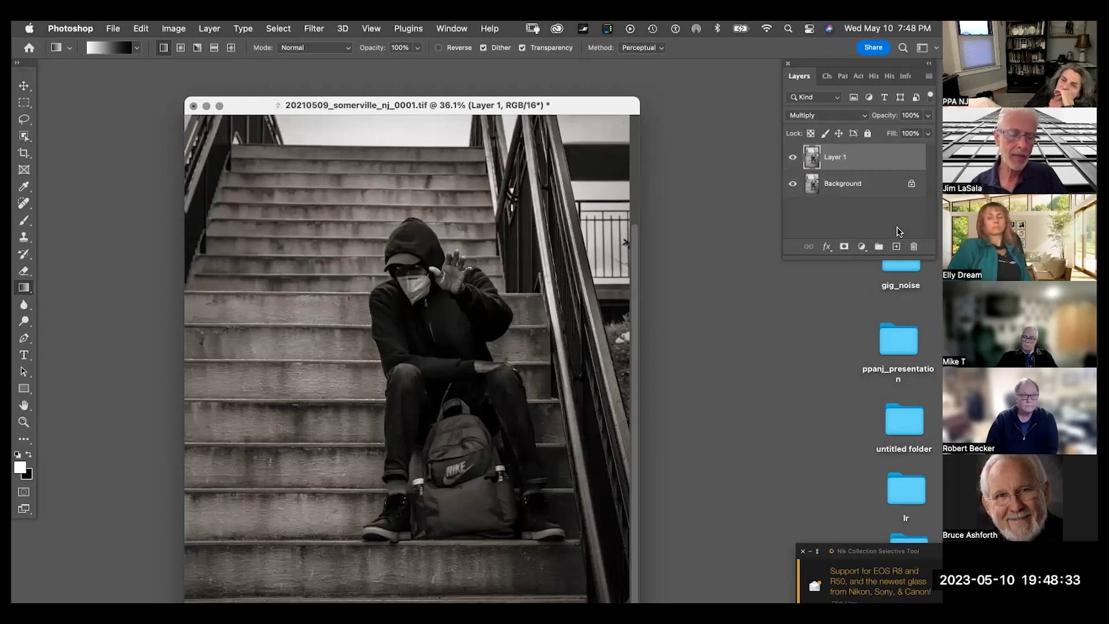
alt+click(843, 248)
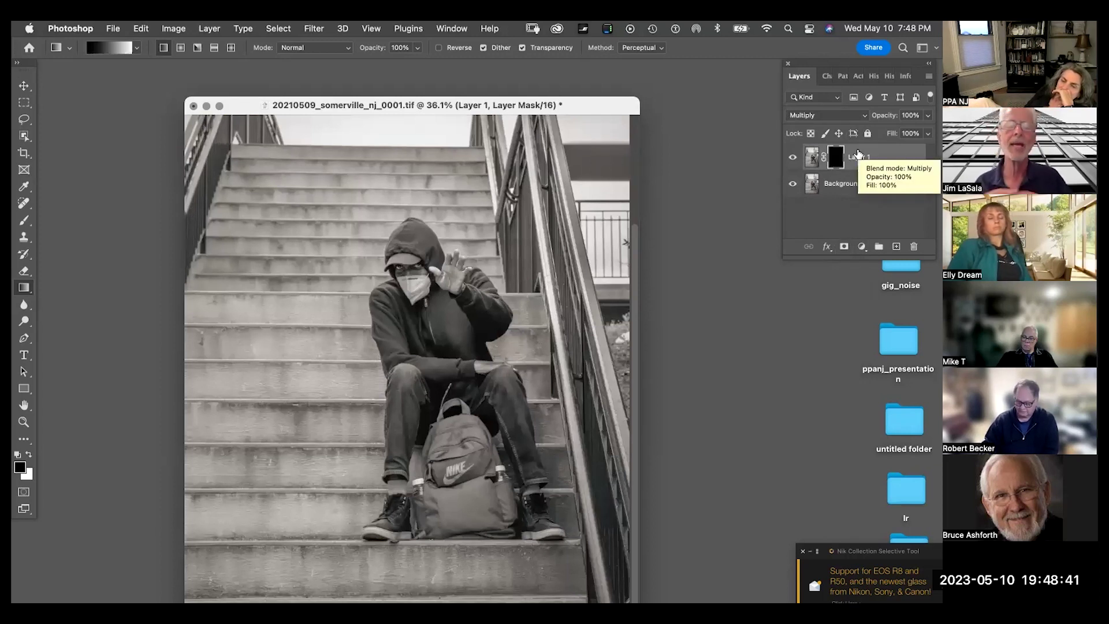
click(792, 157)
click(793, 158)
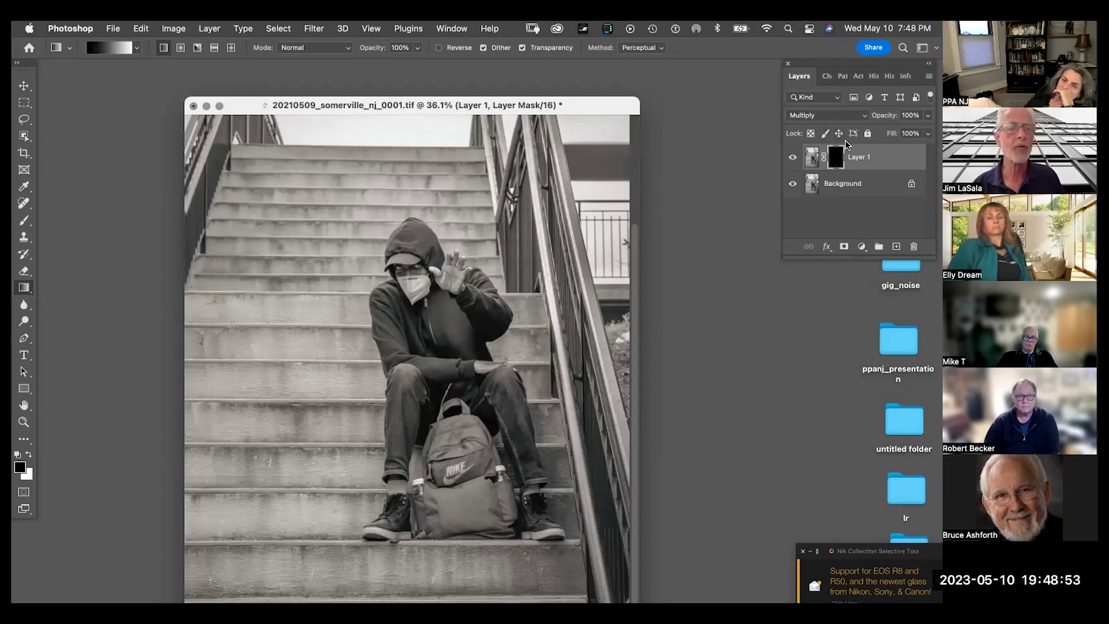
- Set up the Brush tool with white as foreground and a soft round tip of 1424 px, 0% hardness and 60% opacity
key(b)
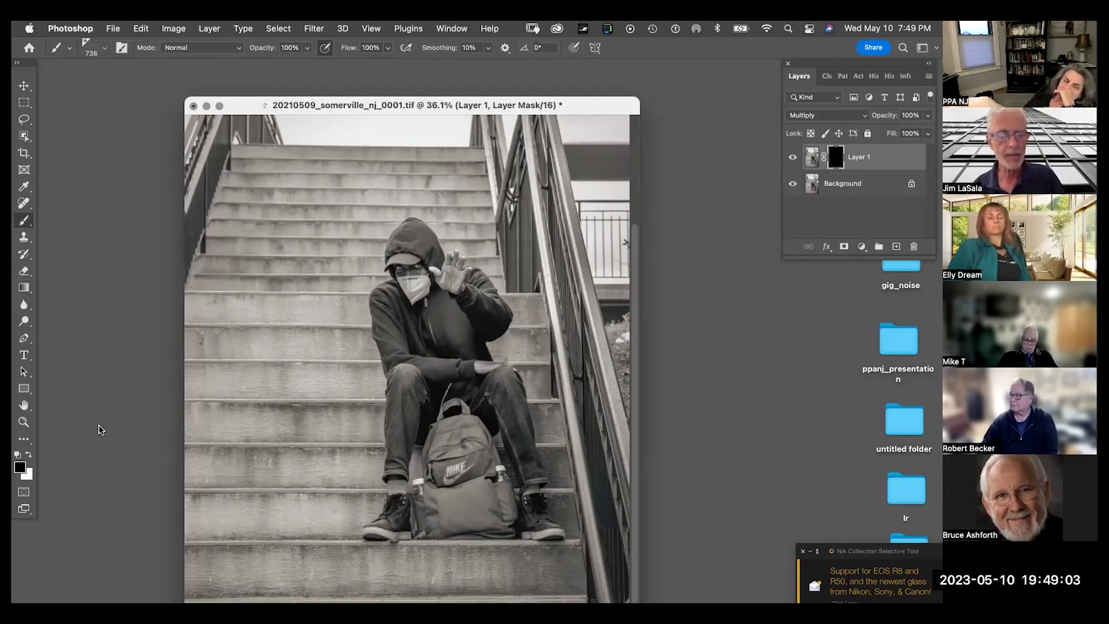
key(x)
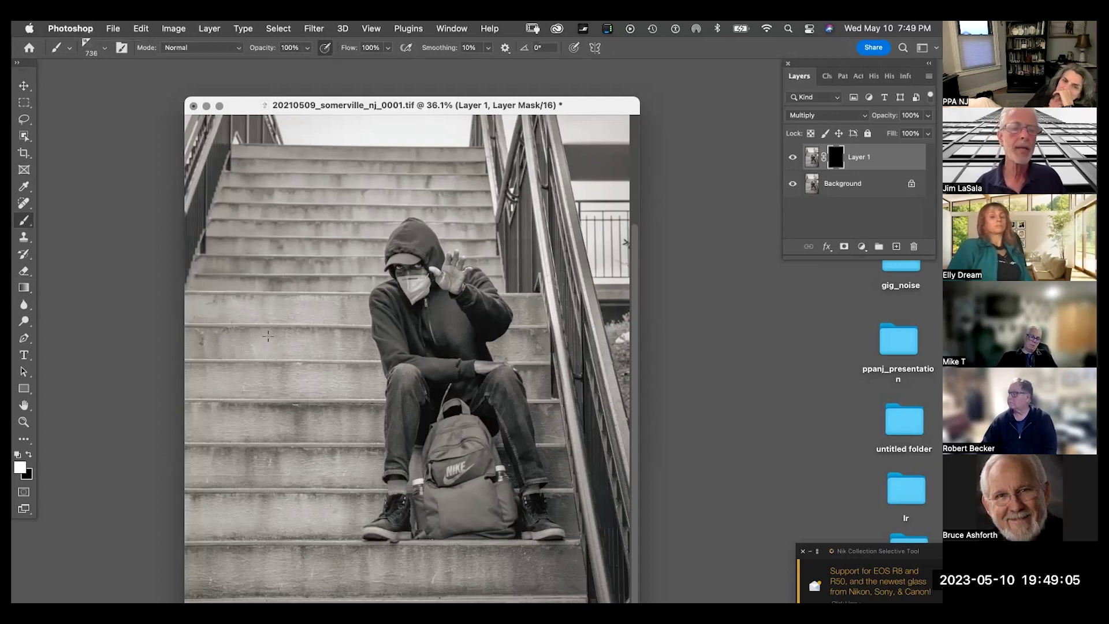
drag(340, 312, 381, 313)
key(1)
key(4)
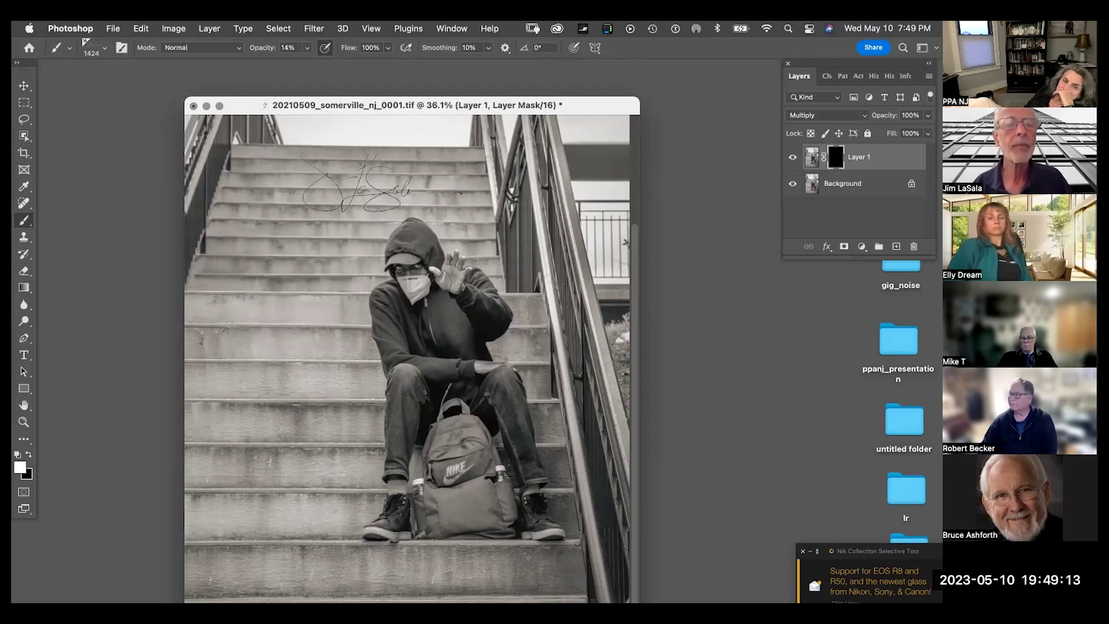
click(71, 51)
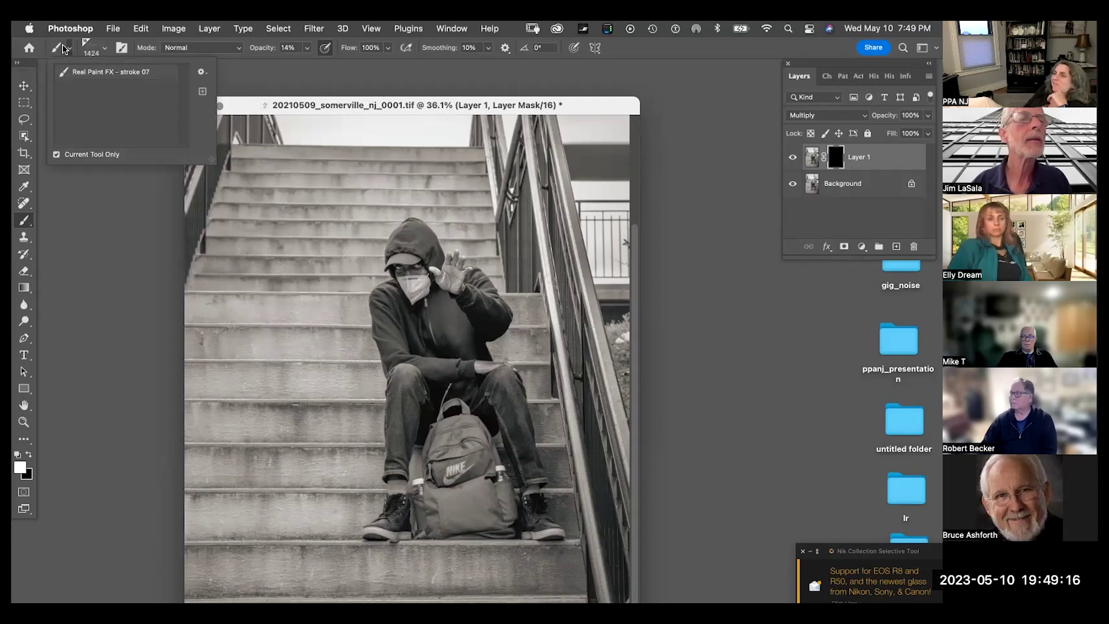
click(97, 50)
click(80, 166)
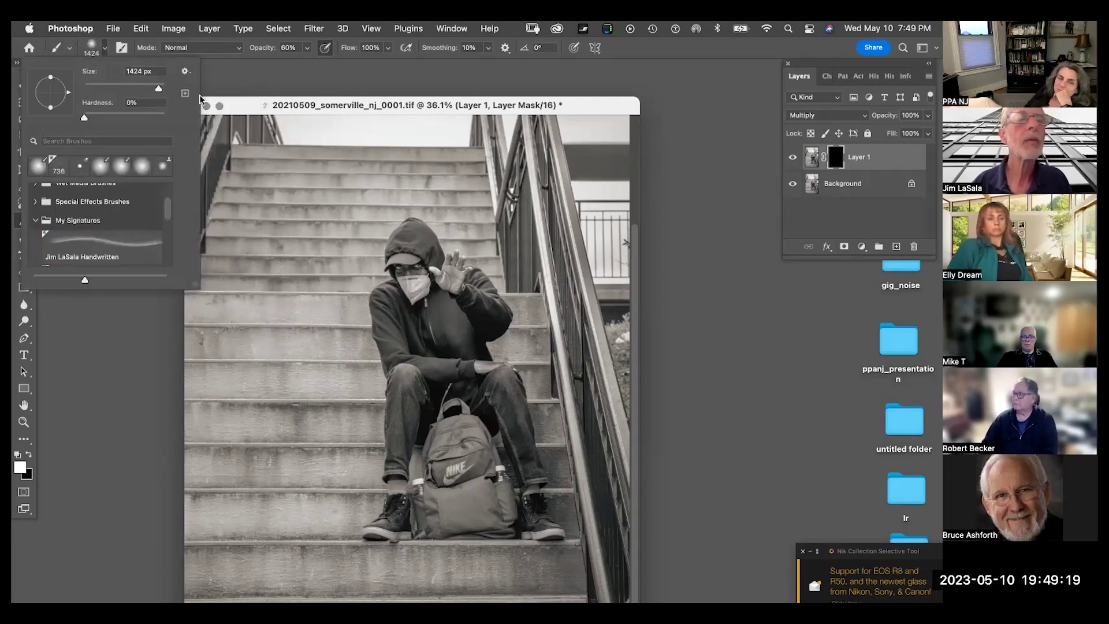
click(227, 104)
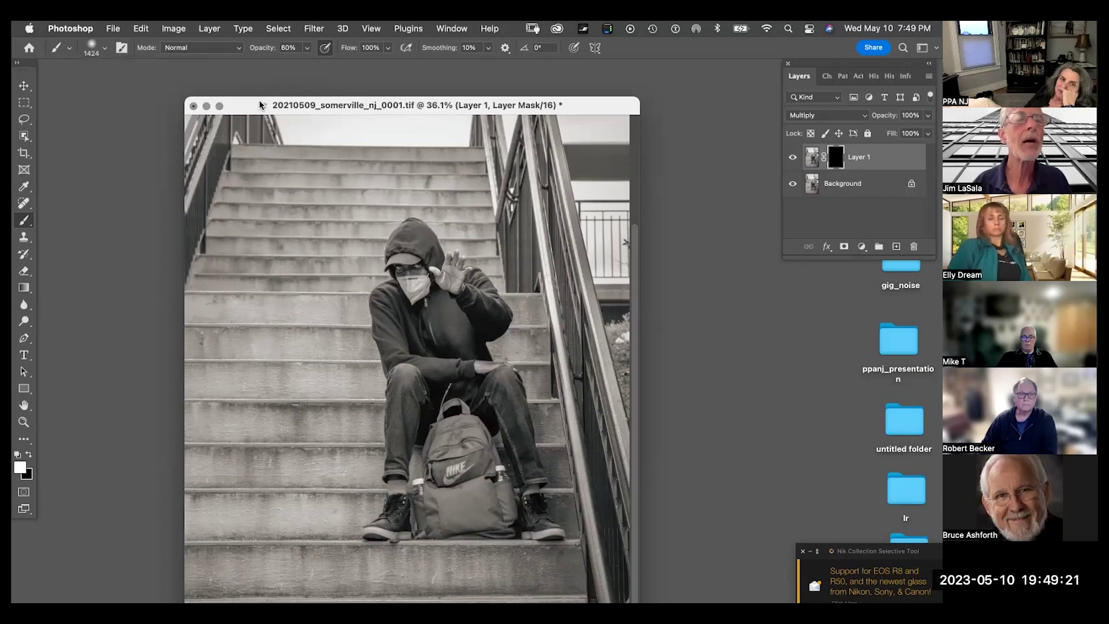
- Try darkening the seated man by painting the Multiply layer's mask with a 1661 px brush at 100% opacity, and undo the stroke
mouse_move(342, 280)
mouse_down()
mouse_move(402, 285)
mouse_move(317, 312)
mouse_move(464, 309)
mouse_move(323, 307)
mouse_move(387, 296)
mouse_move(359, 293)
mouse_move(349, 144)
mouse_move(370, 524)
mouse_move(352, 180)
mouse_up()
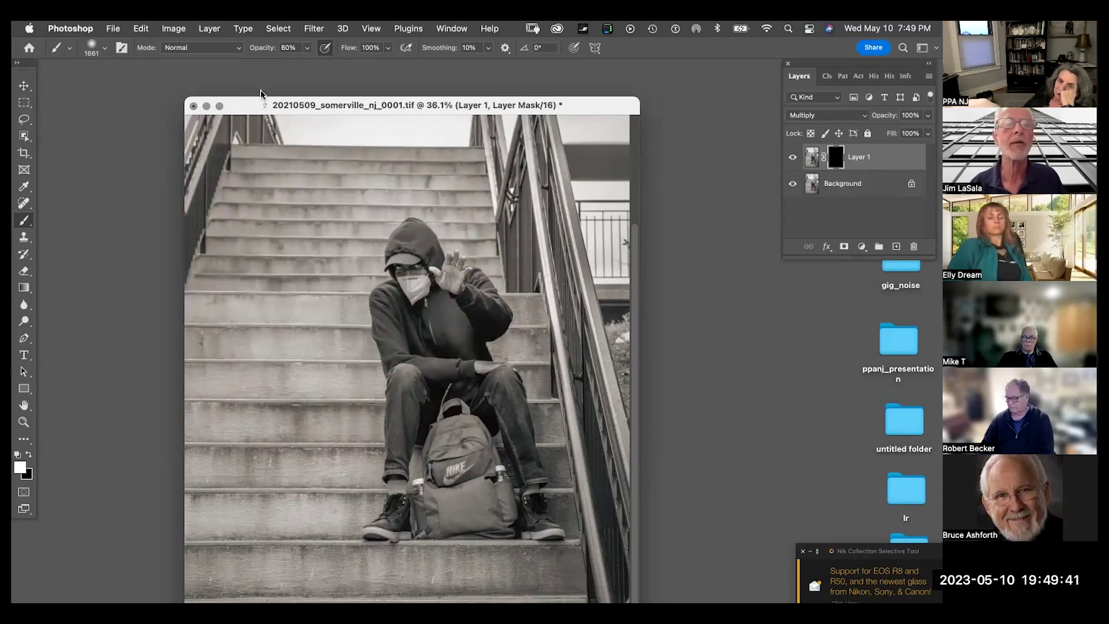
drag(312, 107, 325, 99)
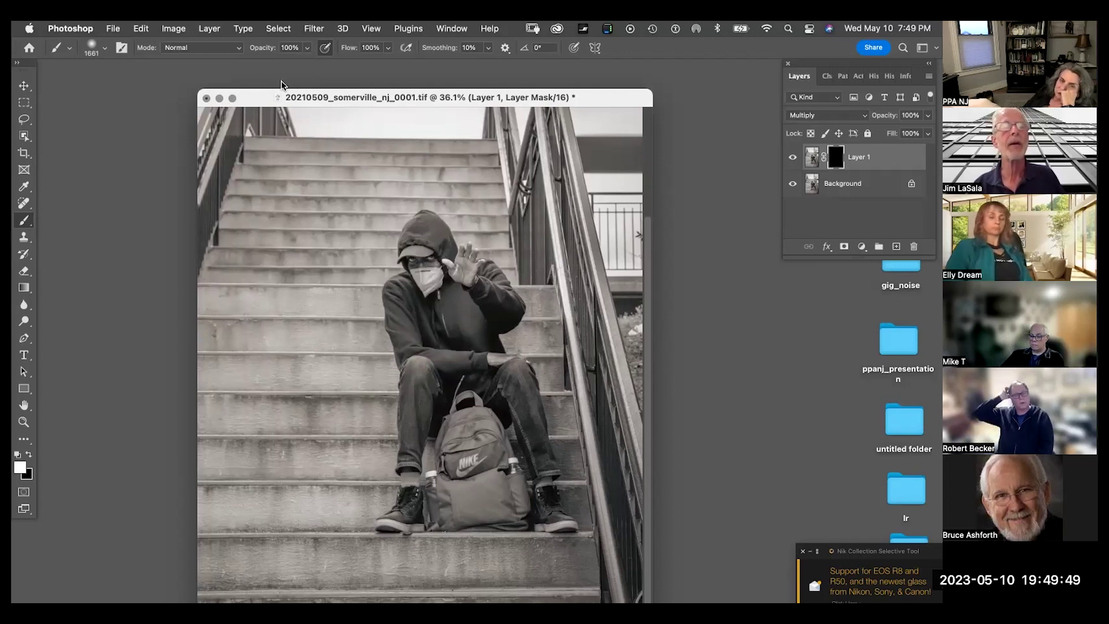
mouse_move(437, 241)
mouse_down()
mouse_move(375, 346)
mouse_move(416, 439)
mouse_move(496, 487)
mouse_move(543, 538)
mouse_up()
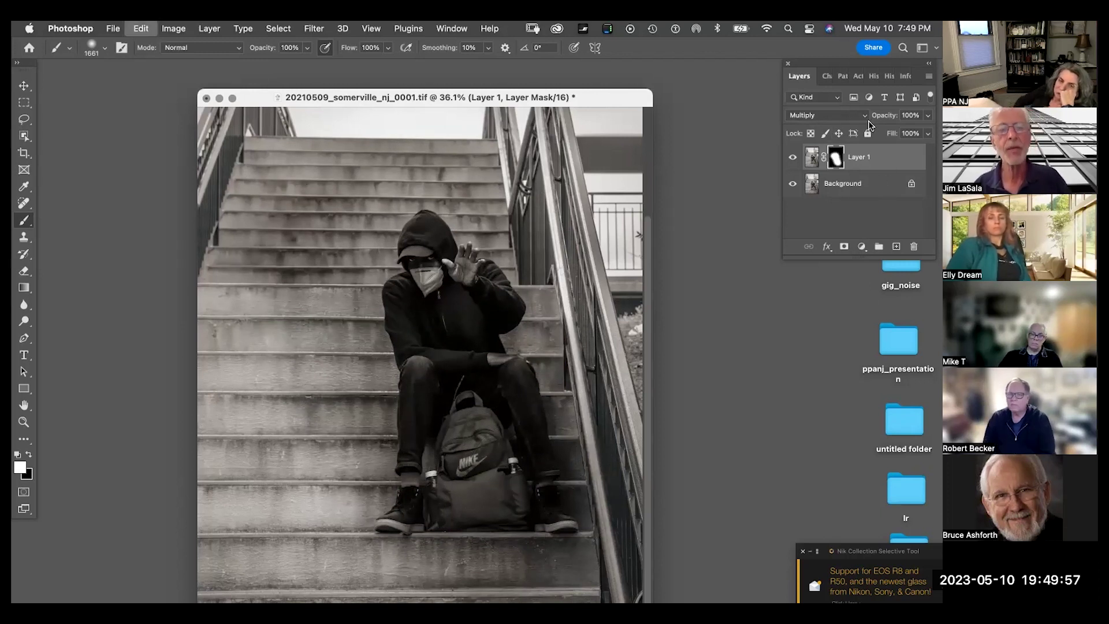
key(super+z)
- Darken parts of the seated man by painting white on the Multiply layer's mask at 20% opacity with a brush of about 159 px
drag(532, 271, 355, 298)
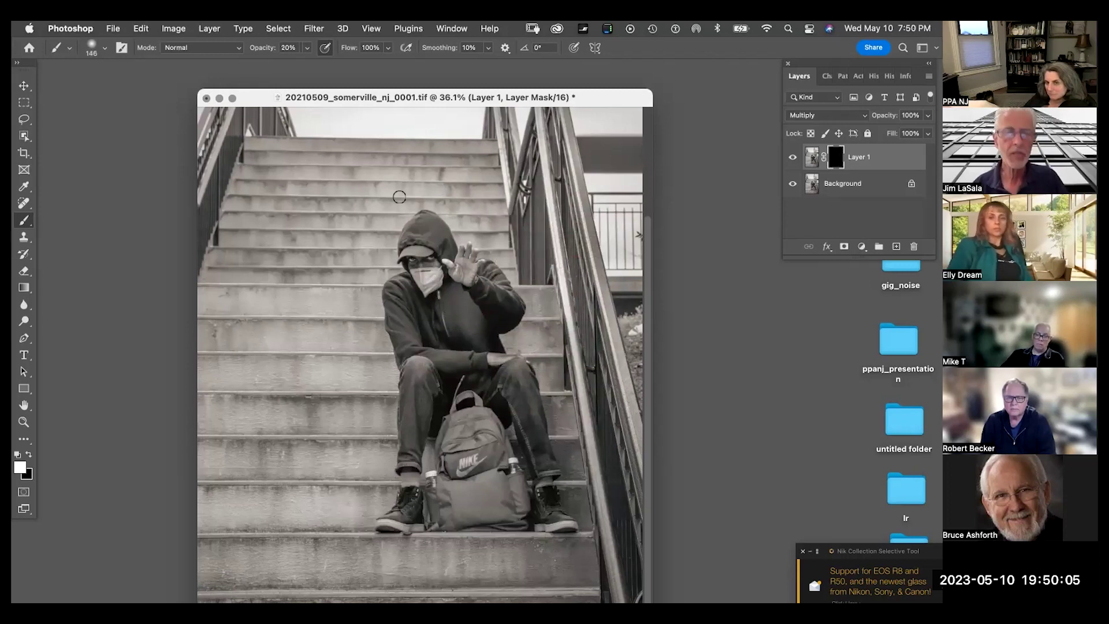
drag(339, 165, 667, 479)
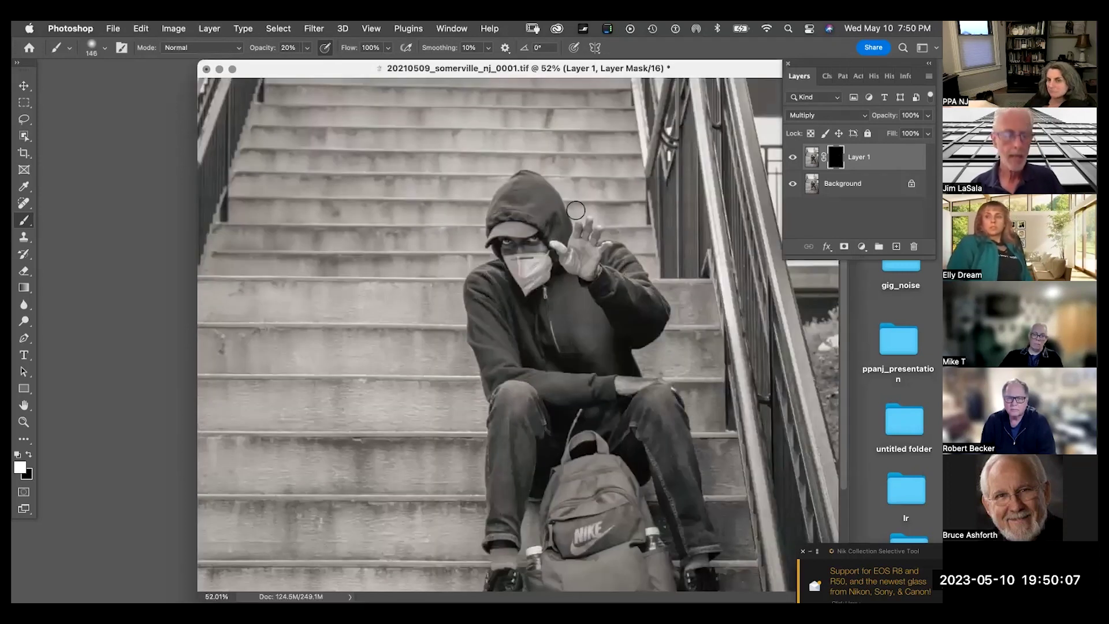
drag(581, 201, 585, 201)
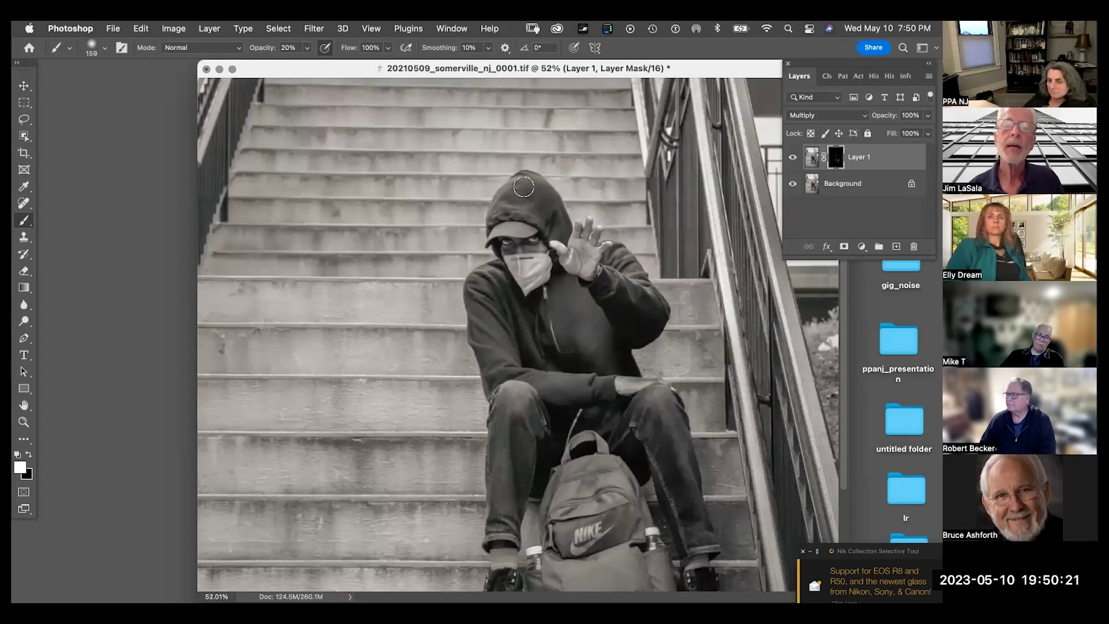
- Darken the staircase around the man by painting the mask at 20% opacity with larger brushes of 335 px and 772 px
alt+click(486, 354)
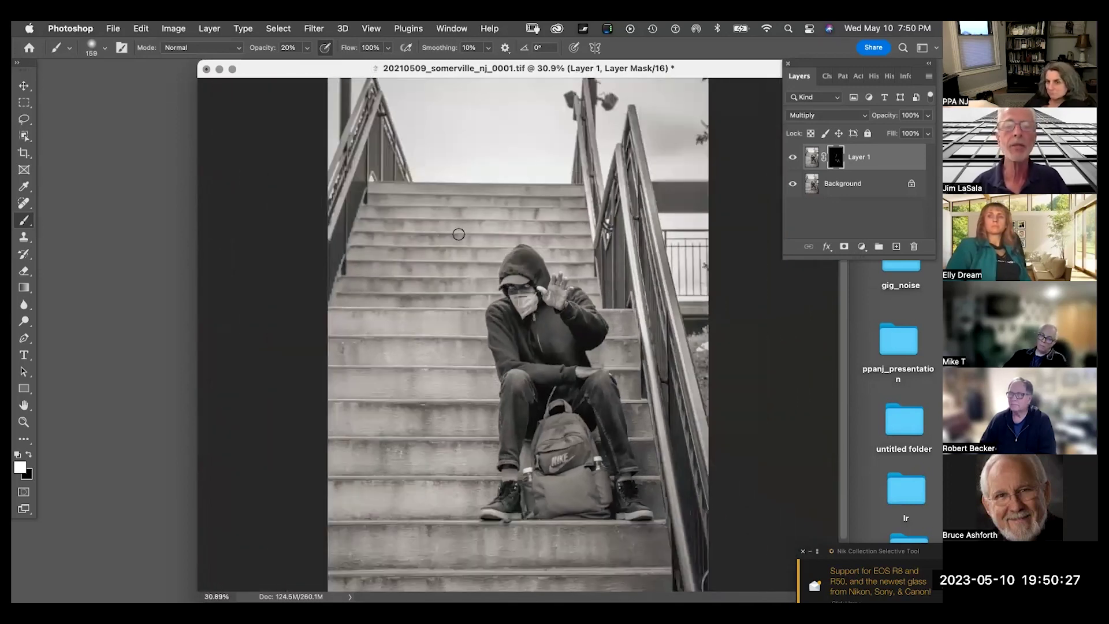
drag(434, 233, 486, 233)
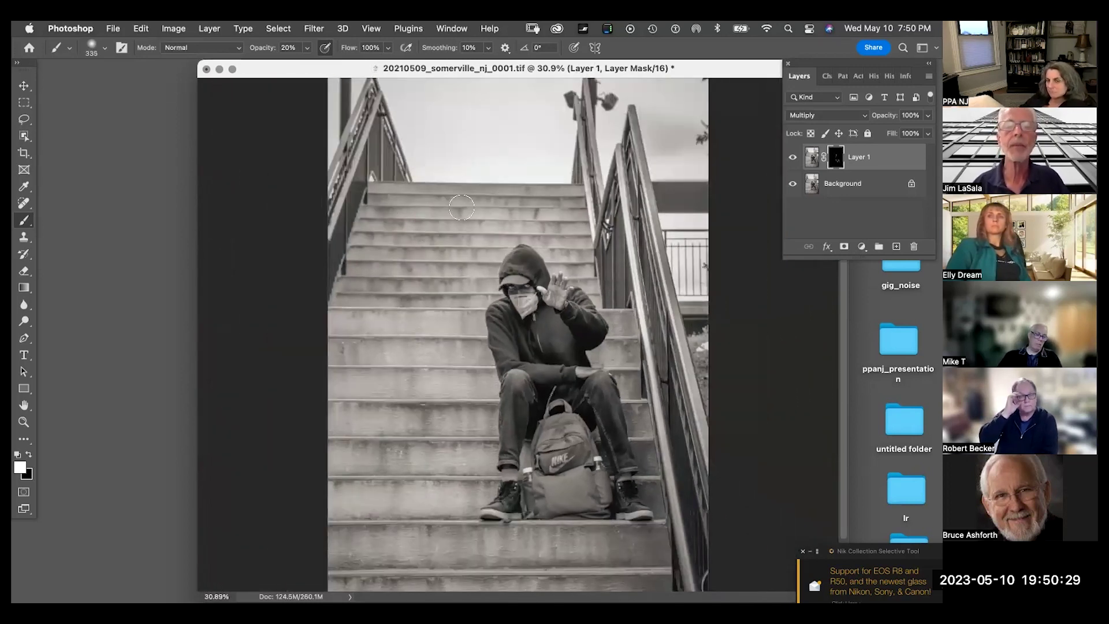
mouse_move(375, 233)
mouse_down()
mouse_move(476, 236)
mouse_move(349, 263)
mouse_move(469, 266)
mouse_move(357, 280)
mouse_move(523, 307)
mouse_move(339, 355)
mouse_move(502, 355)
mouse_move(352, 384)
mouse_move(513, 382)
mouse_move(383, 427)
mouse_move(434, 431)
mouse_move(354, 456)
mouse_move(459, 463)
mouse_move(354, 502)
mouse_move(493, 491)
mouse_move(365, 533)
mouse_move(537, 531)
mouse_move(403, 566)
mouse_move(569, 543)
mouse_move(588, 443)
mouse_move(544, 172)
mouse_move(572, 218)
mouse_move(377, 194)
mouse_move(513, 193)
mouse_move(375, 249)
mouse_move(494, 235)
mouse_move(459, 267)
mouse_move(638, 123)
mouse_up()
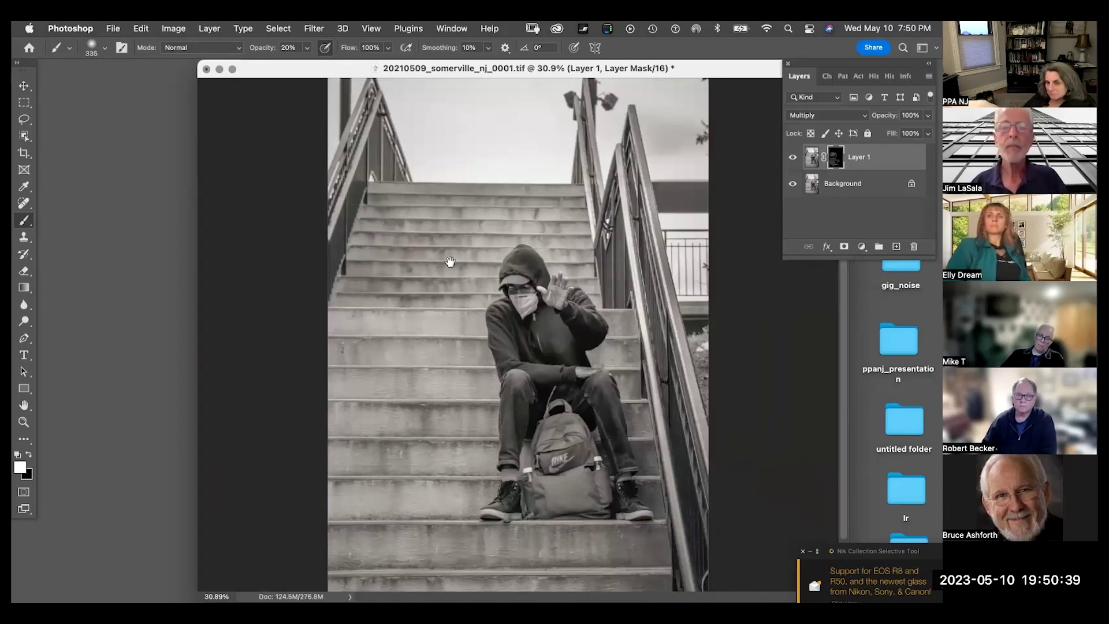
drag(449, 262, 445, 292)
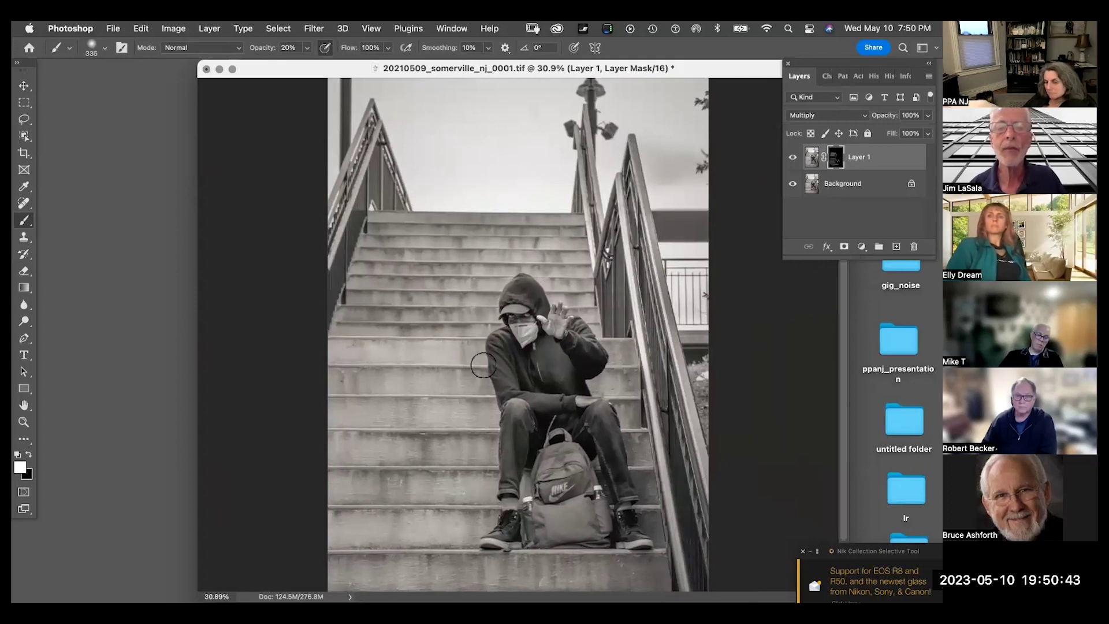
drag(443, 351, 488, 359)
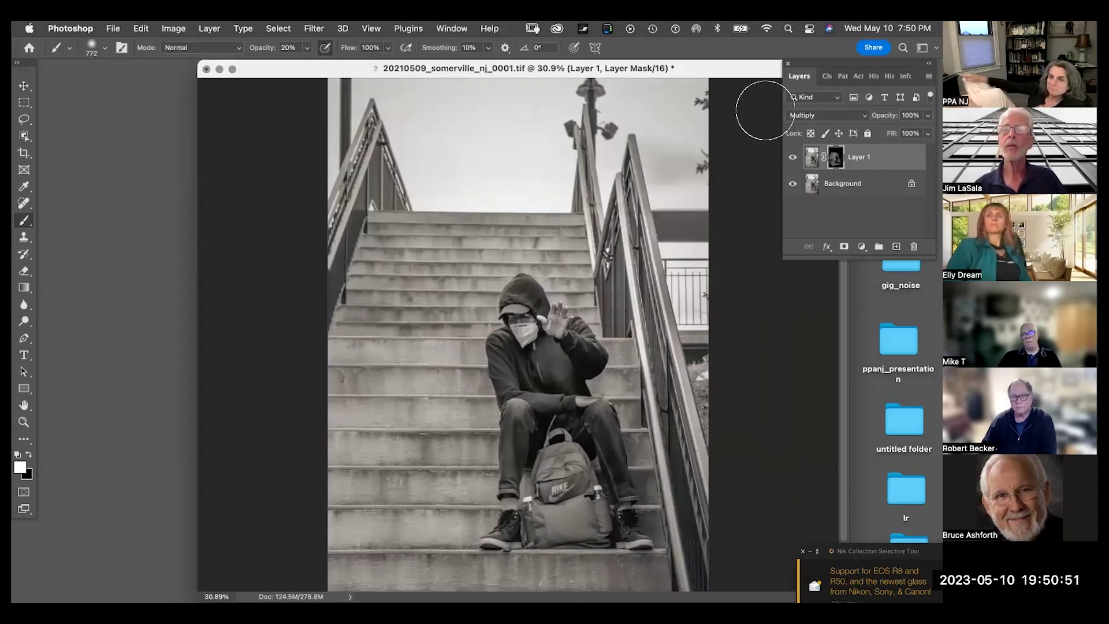
- Compare the photo with and without the masked Multiply layer by toggling that layer's visibility
click(792, 158)
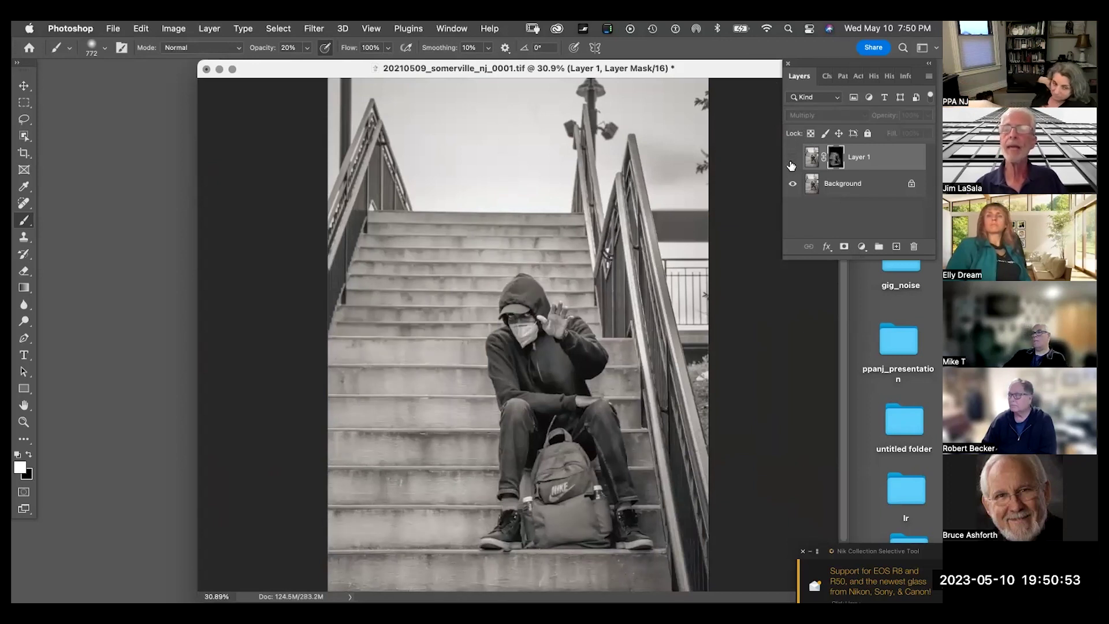
click(792, 158)
click(794, 166)
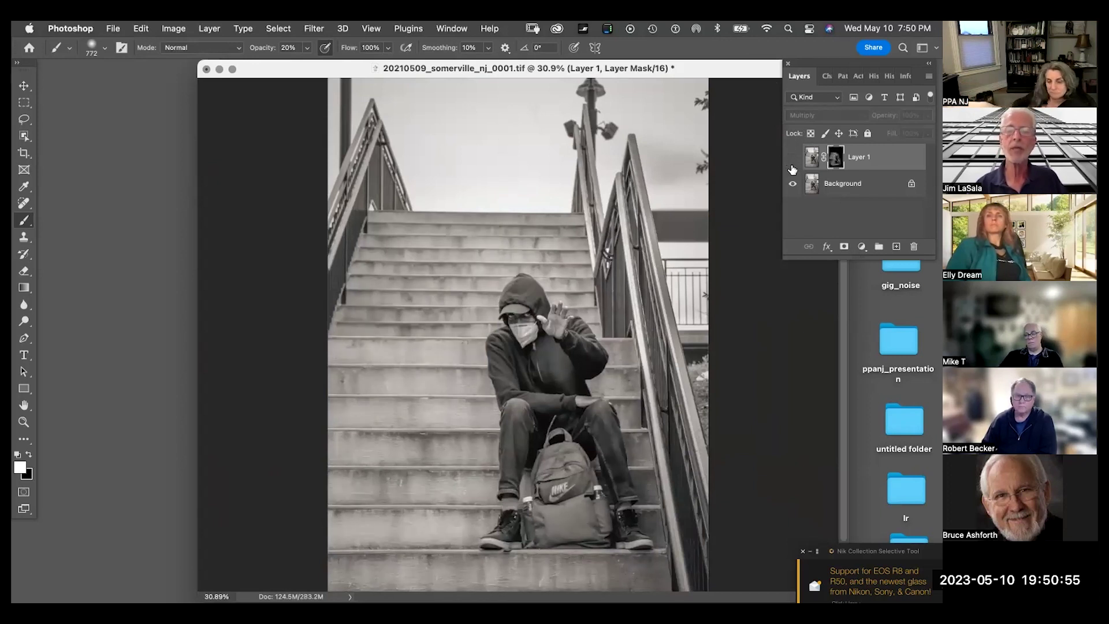
click(795, 164)
click(792, 166)
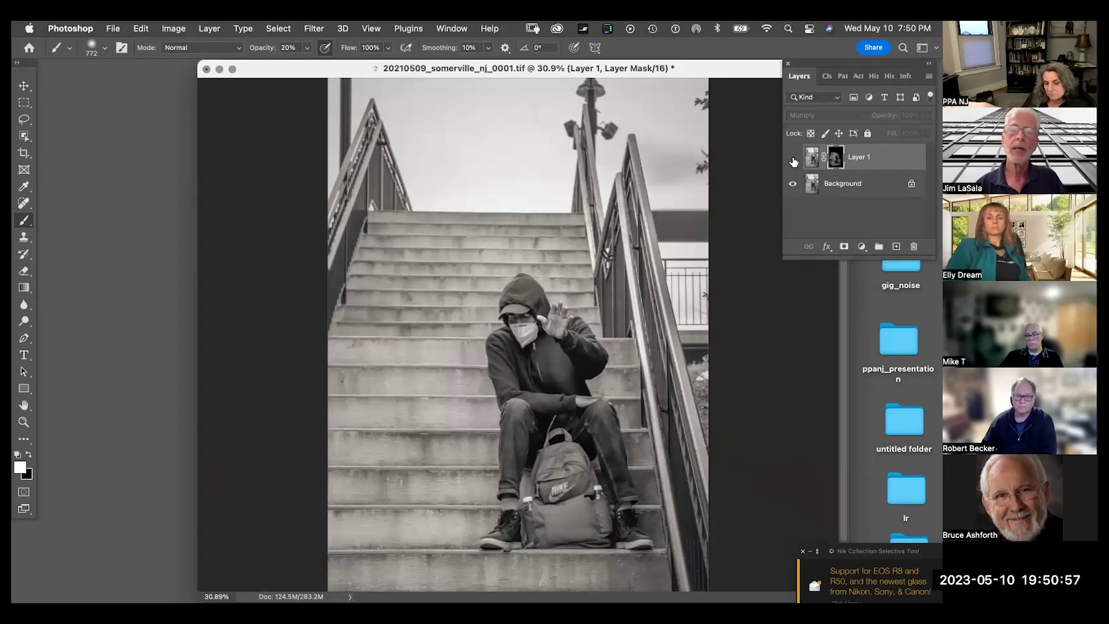
click(794, 162)
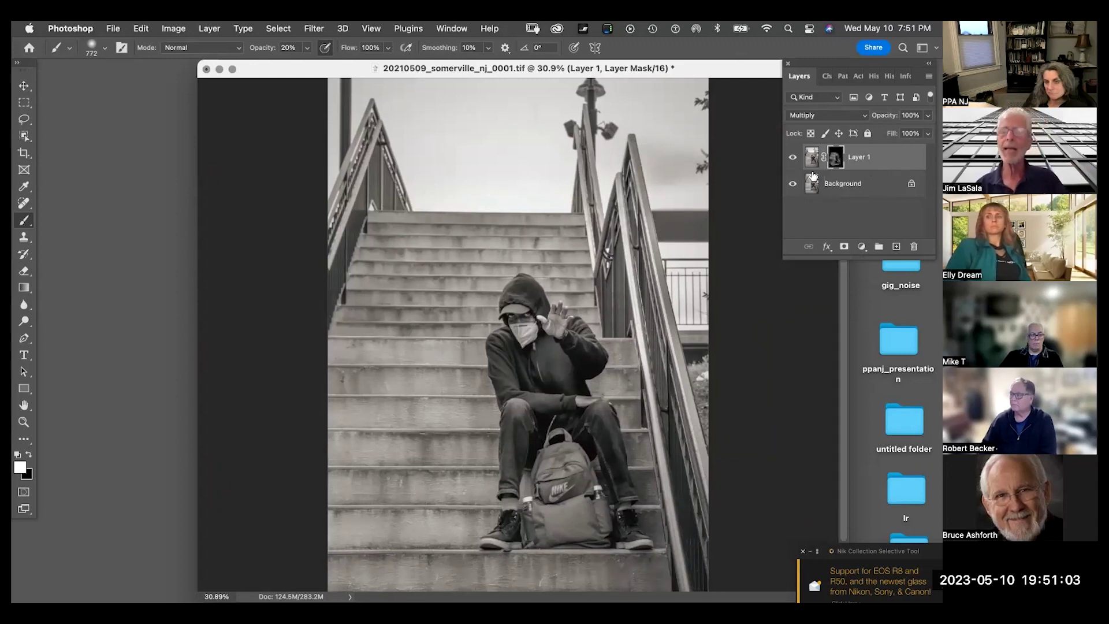
- Duplicate the Background layer, set the copy's blend mode to Screen, and add a black layer mask to it
click(870, 188)
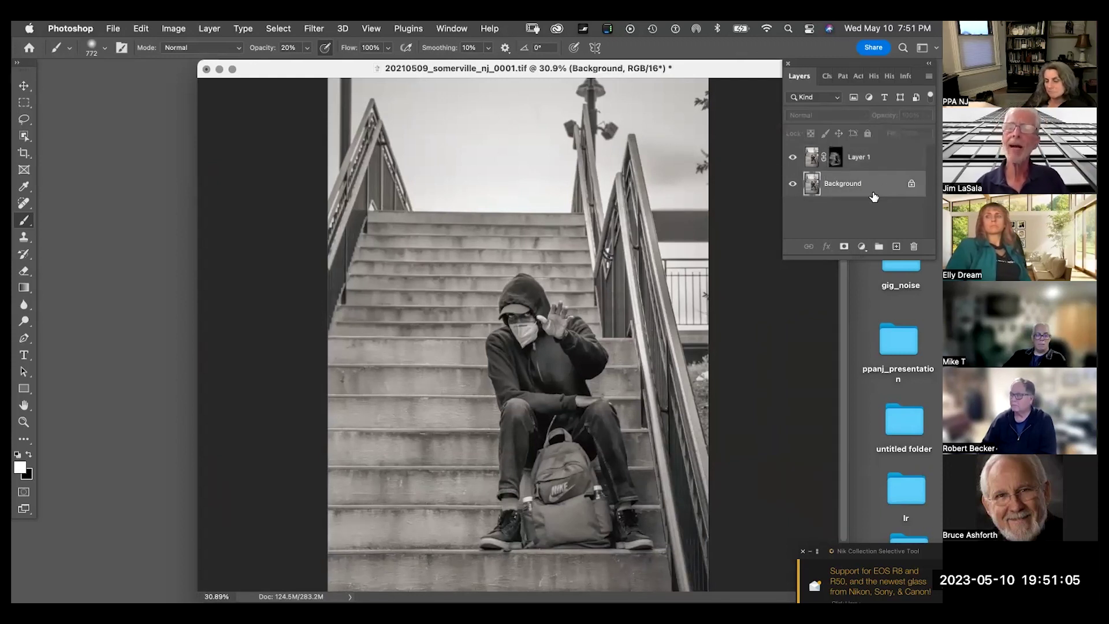
key(super+j)
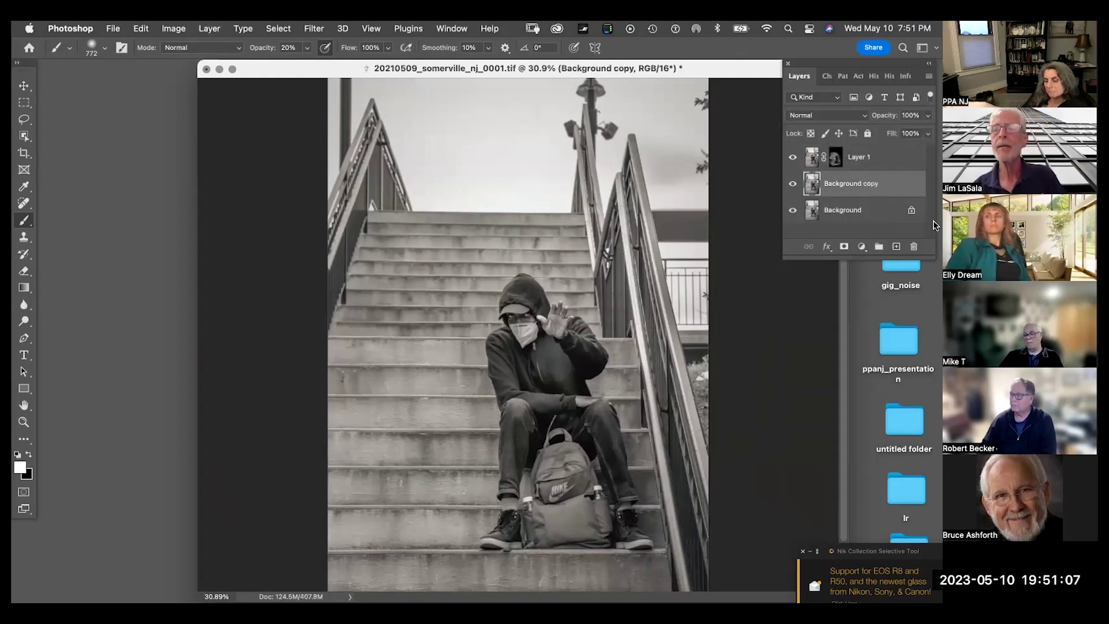
click(817, 114)
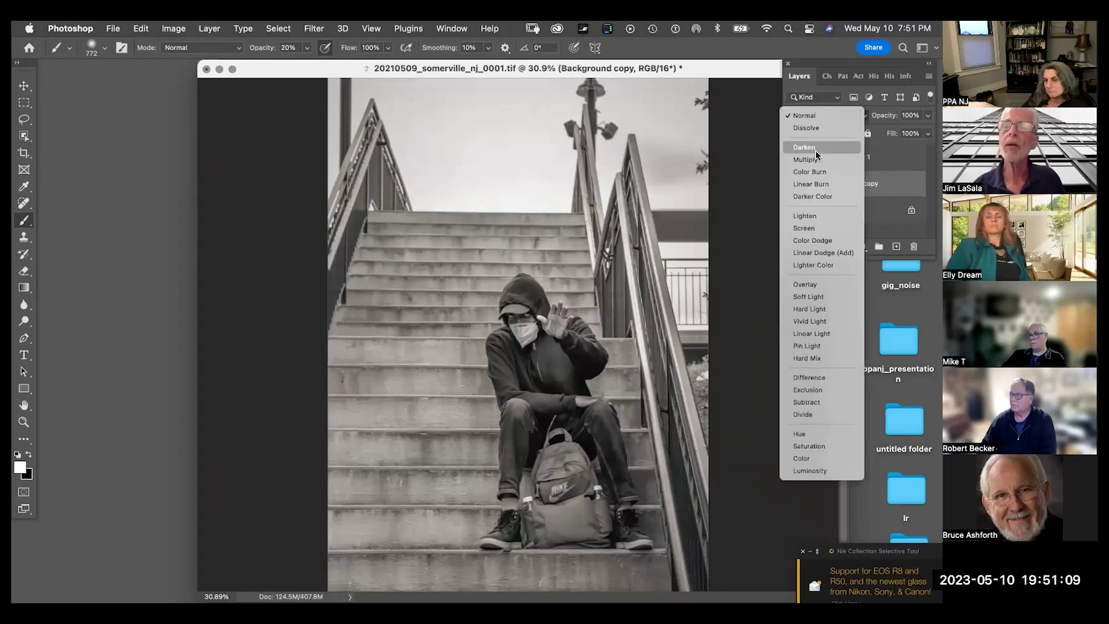
click(861, 228)
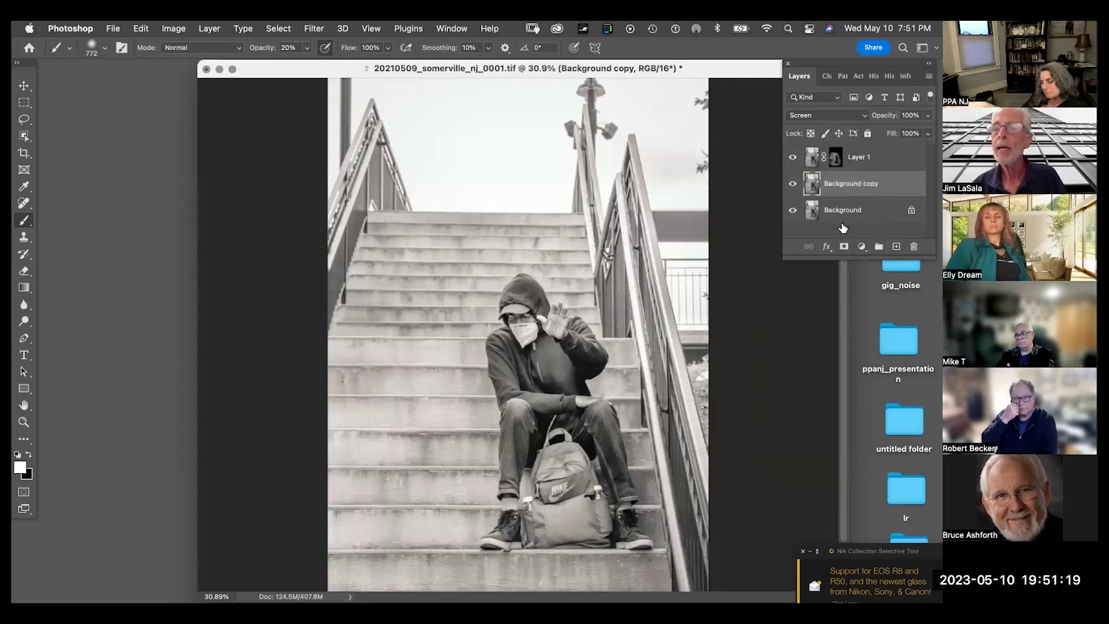
click(862, 247)
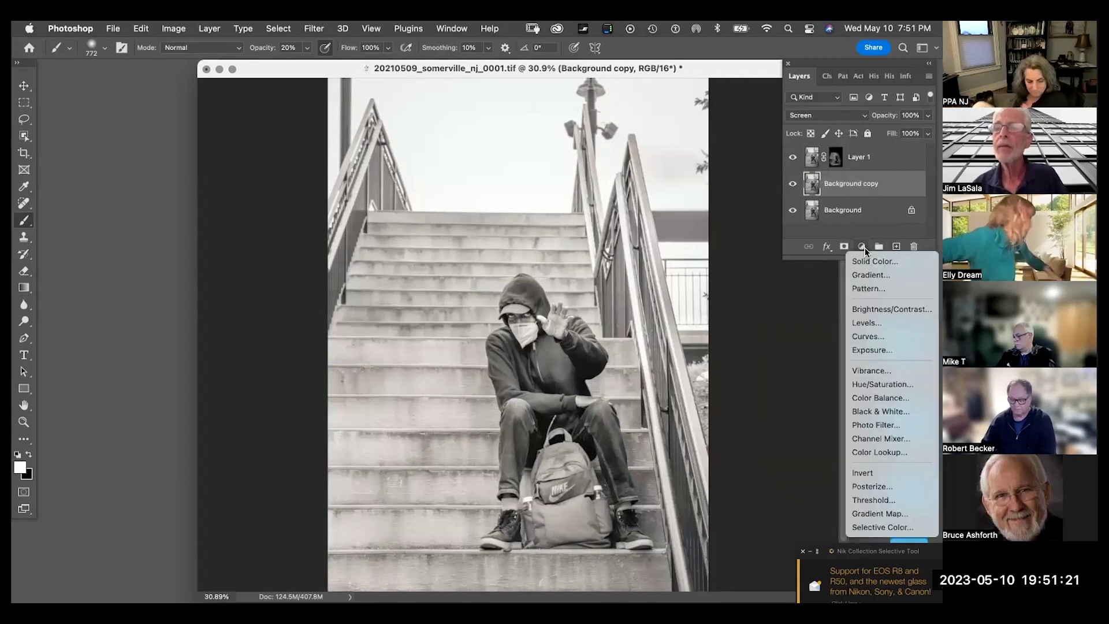
click(864, 250)
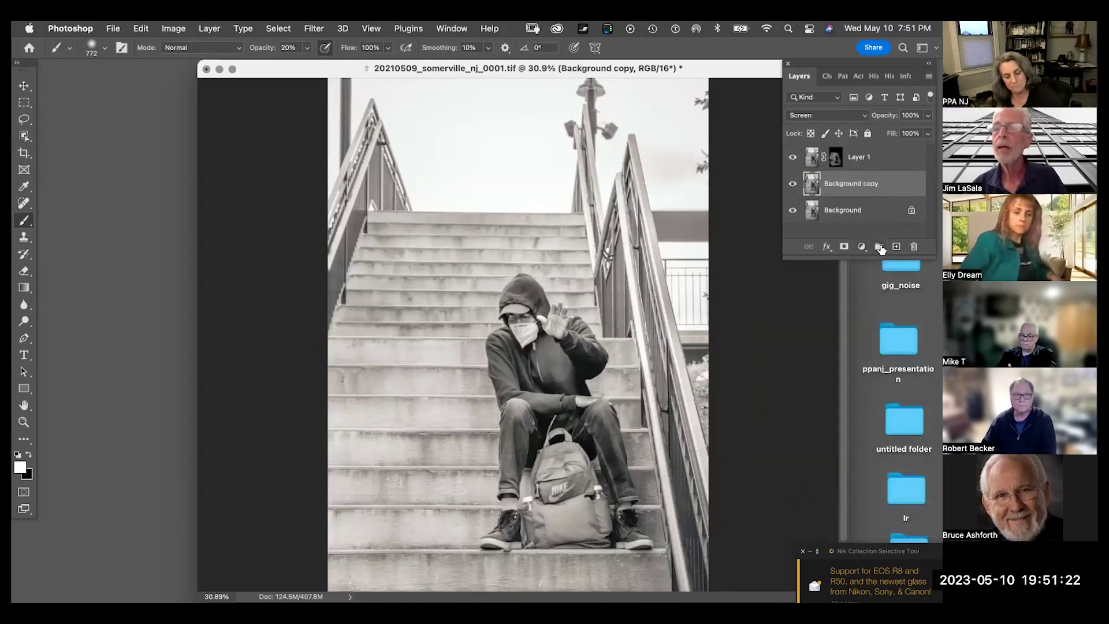
alt+click(848, 249)
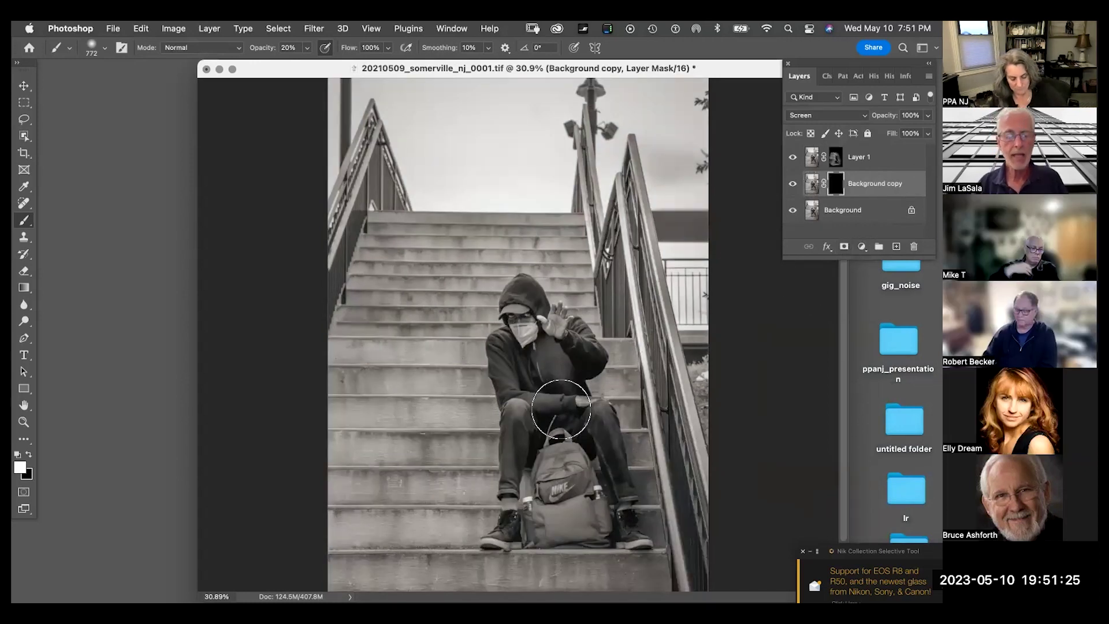
- Try lightening the man and nearby stairs with a 772 px white brush at 100% opacity on the Screen layer's mask, and clear the painted mask
key(0)
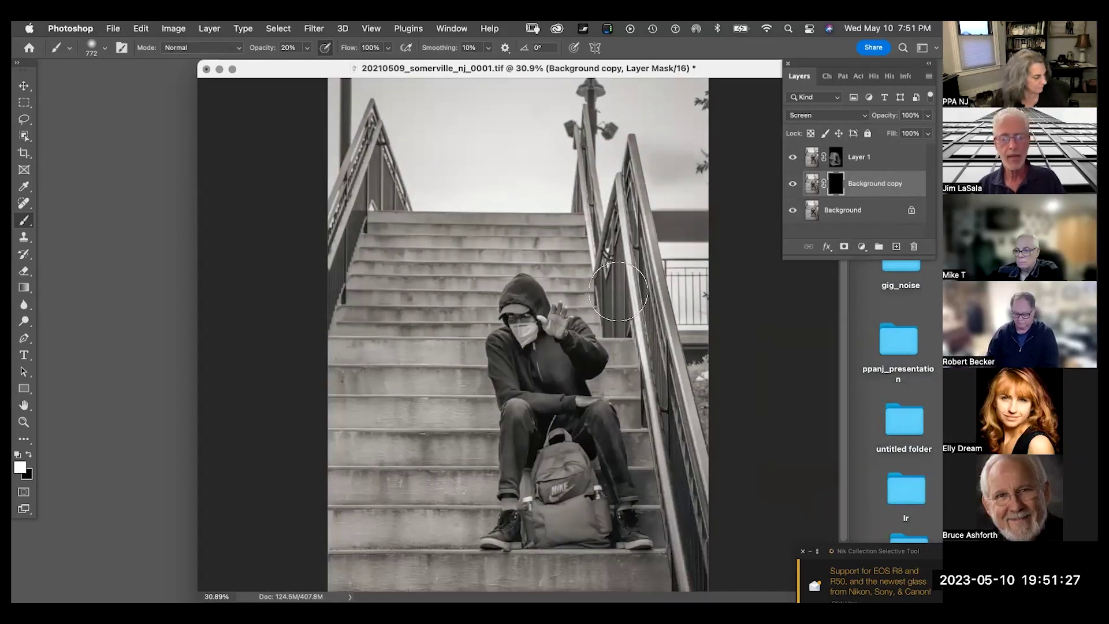
drag(531, 343, 586, 315)
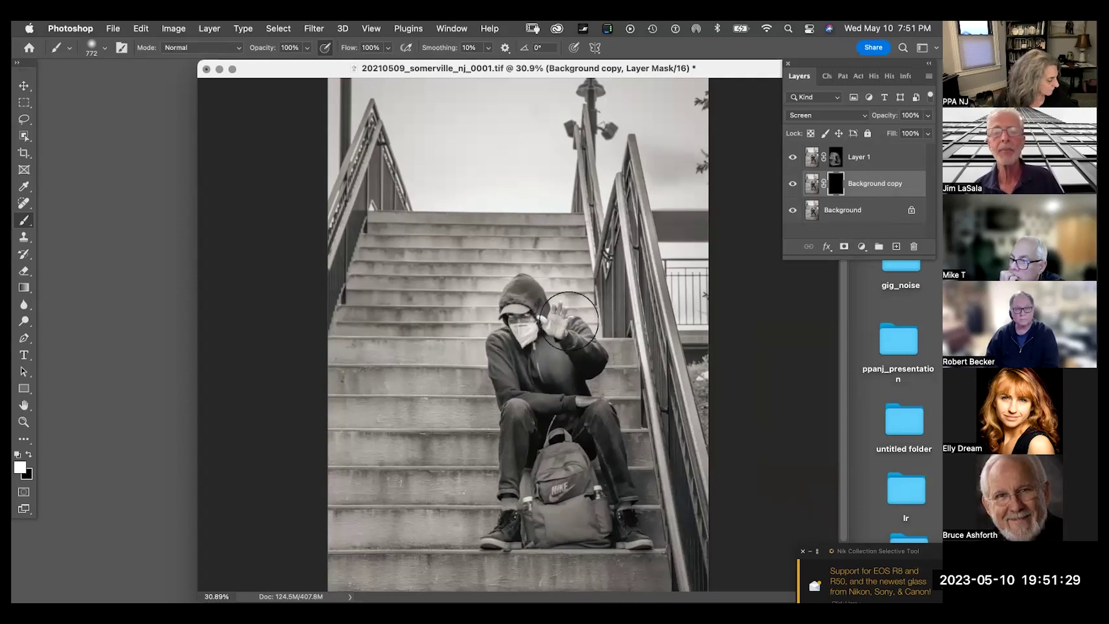
mouse_move(561, 472)
mouse_down()
mouse_move(612, 549)
mouse_move(672, 477)
mouse_up()
key(super+BackSpace)
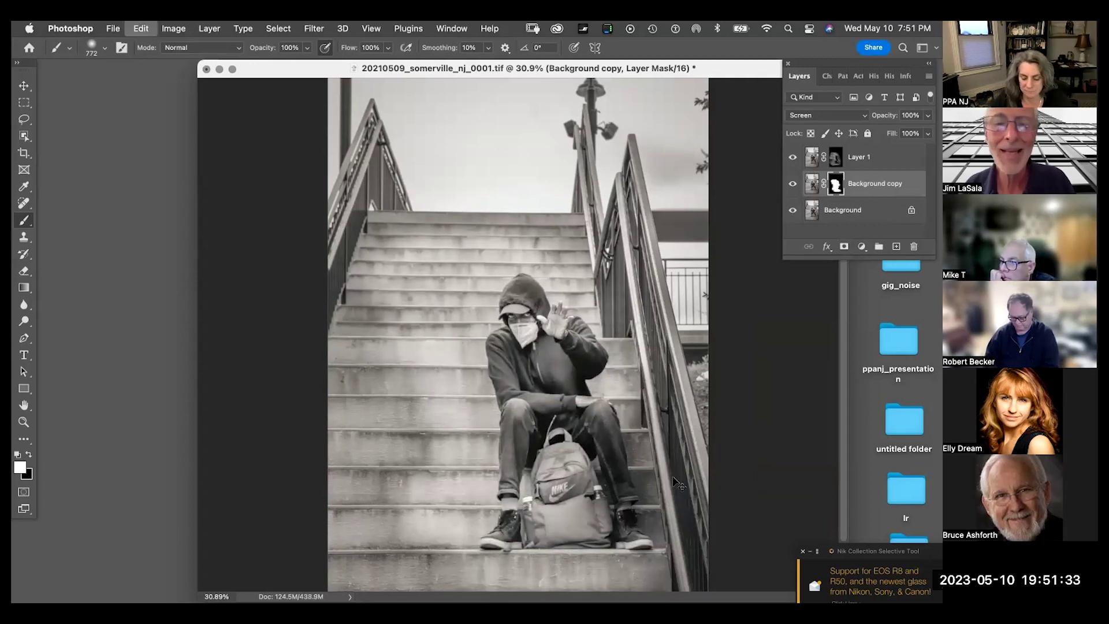
- Lighten the backpack by painting white on the Screen layer's mask at 20% opacity with brushes of about 284 and 219 px
mouse_move(369, 225)
mouse_down()
mouse_move(439, 237)
mouse_move(714, 525)
mouse_move(714, 450)
mouse_up()
drag(339, 164, 658, 398)
drag(540, 370, 494, 354)
key(2)
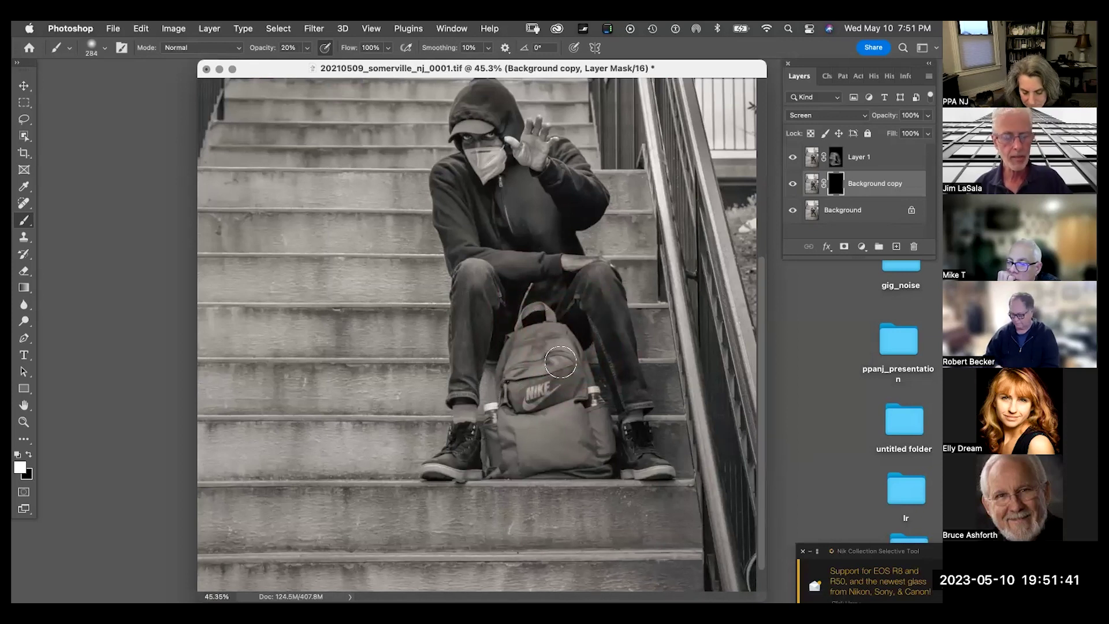
mouse_move(563, 363)
mouse_down()
mouse_move(566, 346)
mouse_move(551, 345)
mouse_move(578, 349)
mouse_move(534, 413)
mouse_move(586, 410)
mouse_move(657, 466)
mouse_up()
mouse_move(571, 430)
mouse_down()
mouse_move(472, 459)
mouse_move(461, 450)
mouse_move(467, 402)
mouse_up()
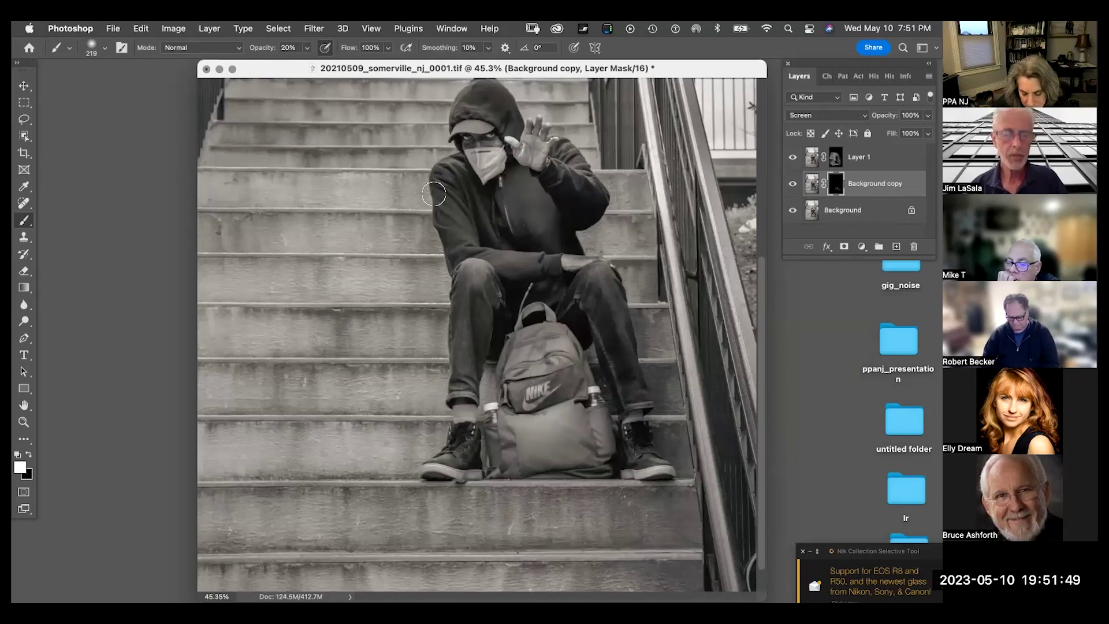
- Lighten the man's face, hands and lower legs by painting the Screen layer's mask at 20% opacity with 71 px and 116 px brushes
drag(376, 142, 708, 398)
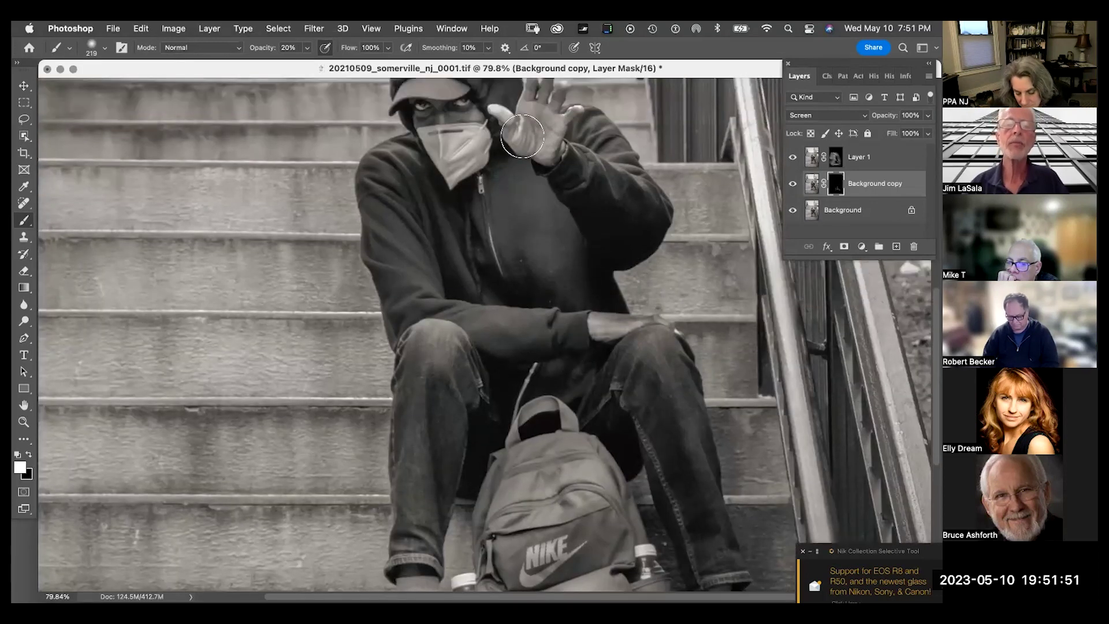
scroll(523, 135, up, 5)
drag(485, 186, 432, 200)
mouse_move(419, 156)
mouse_down()
mouse_move(482, 156)
mouse_move(498, 175)
mouse_up()
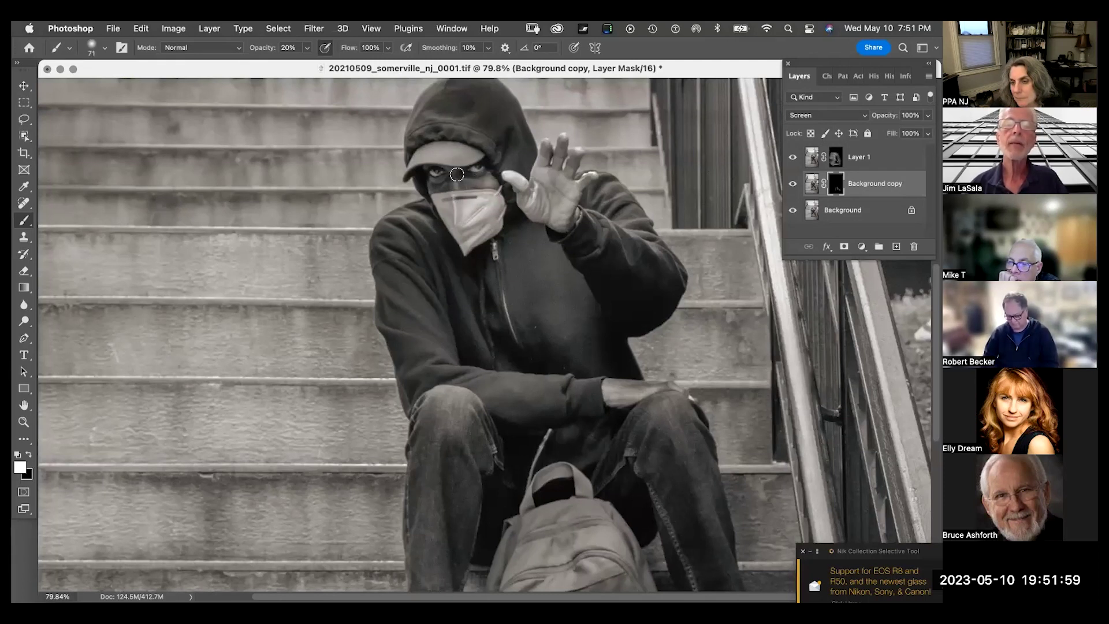
drag(494, 376, 519, 379)
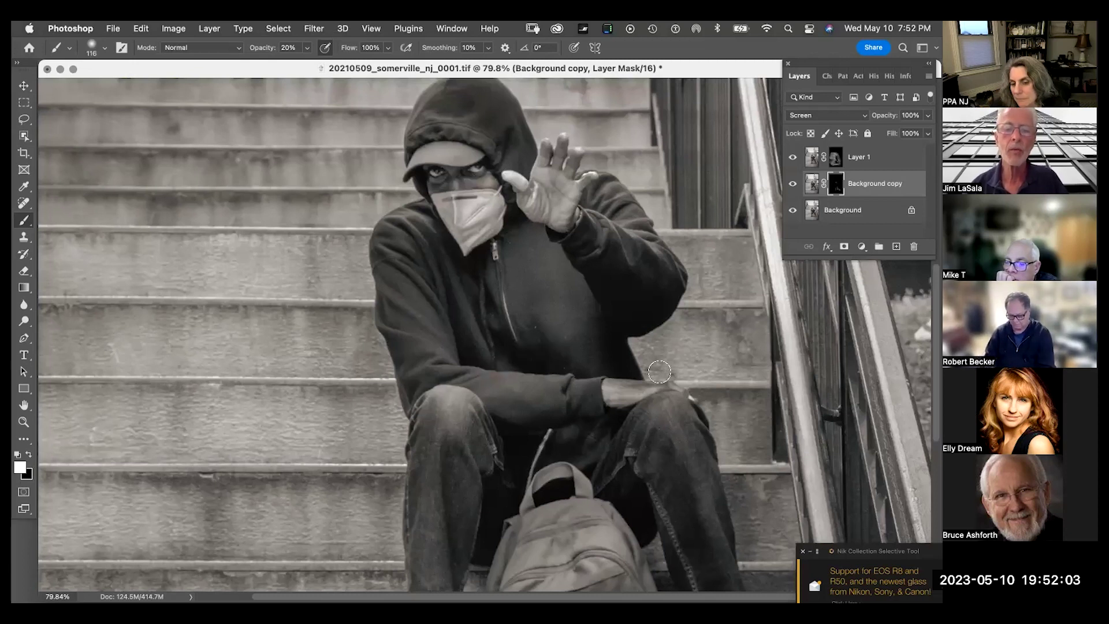
scroll(568, 154, down, 10)
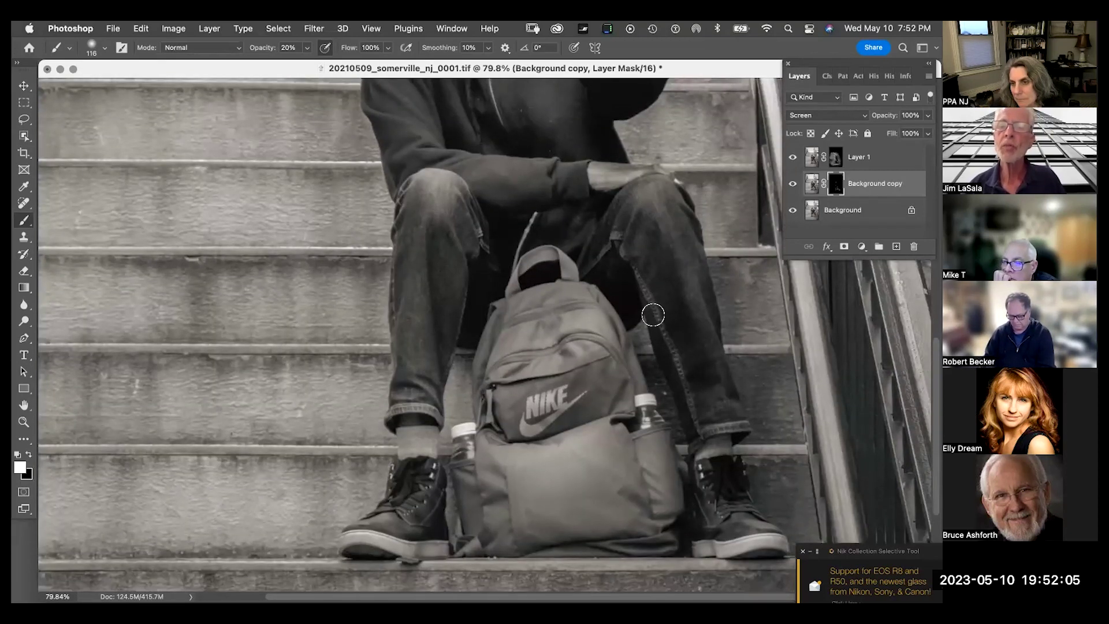
mouse_move(710, 427)
mouse_down()
mouse_move(711, 456)
mouse_move(709, 437)
mouse_up()
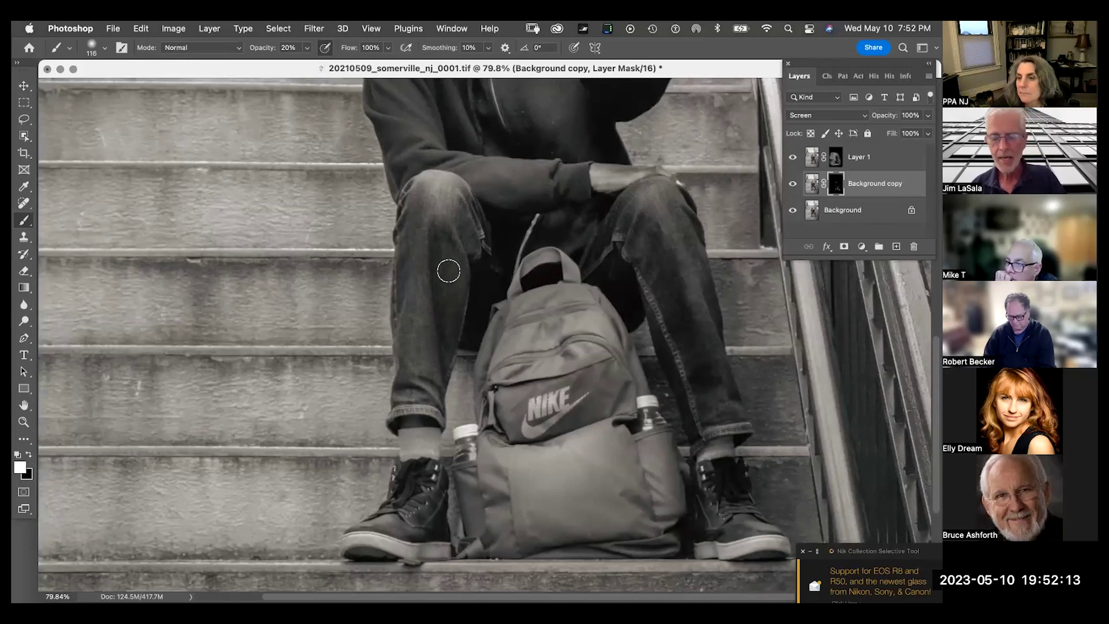
- Try lightening an upper stair riser with a straight 116 px mask stroke at 100% opacity, and undo the strokes
scroll(383, 157, down, 1)
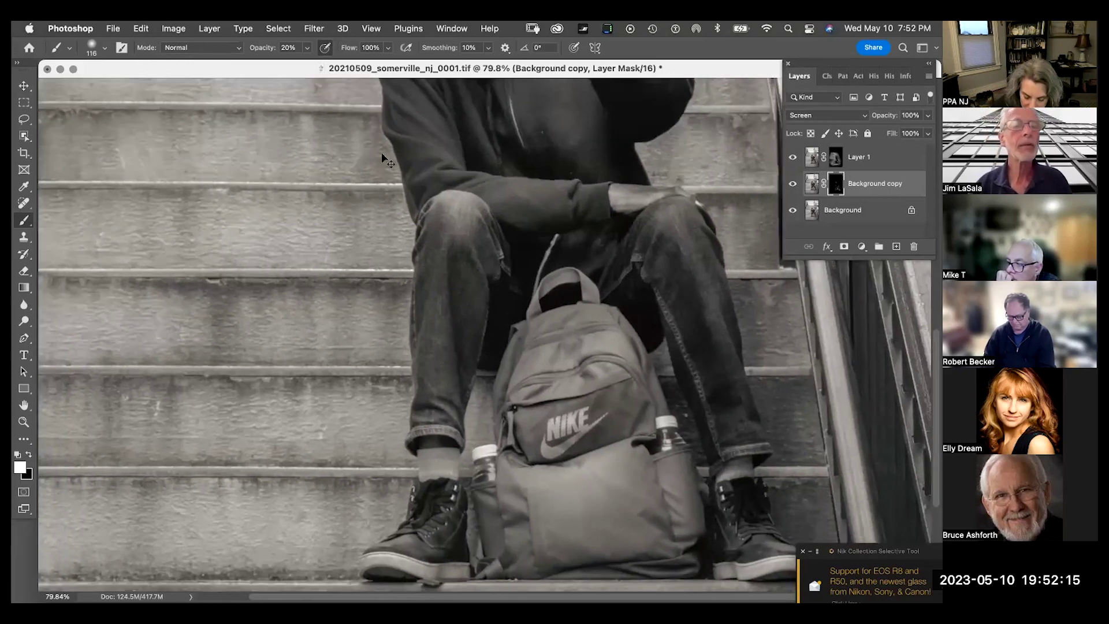
key(super+minus)
drag(345, 308, 718, 589)
drag(694, 65, 632, 240)
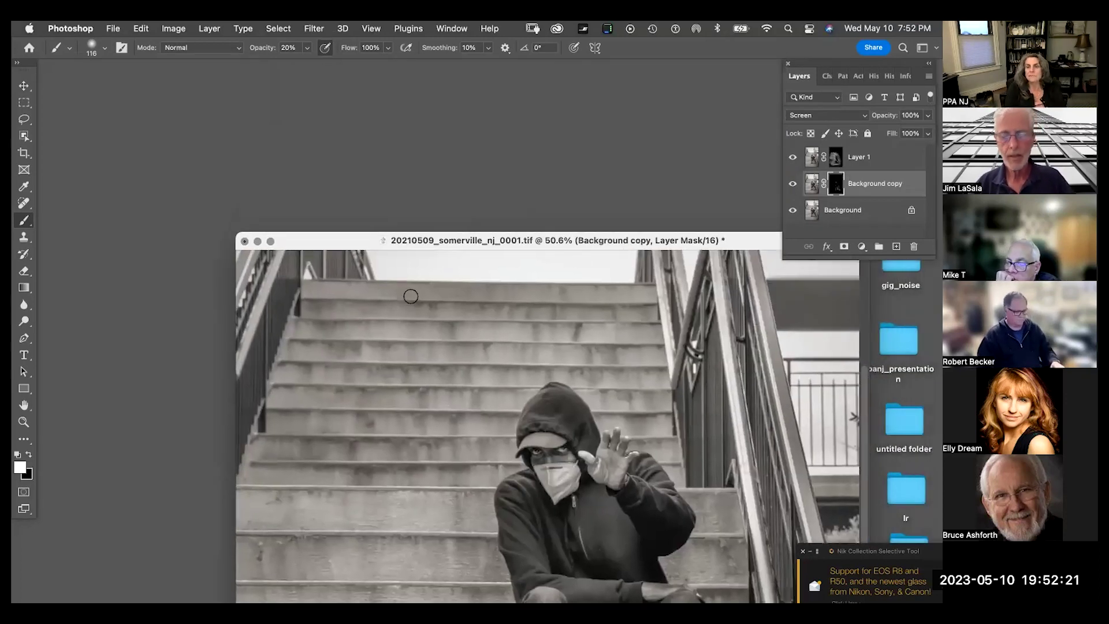
key(0)
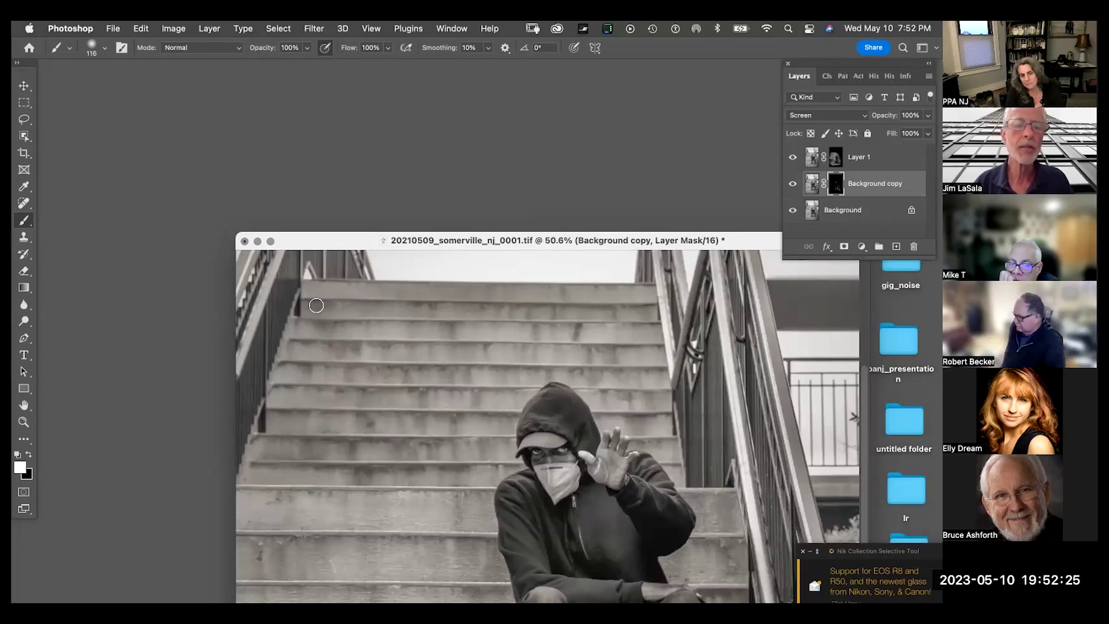
click(301, 330)
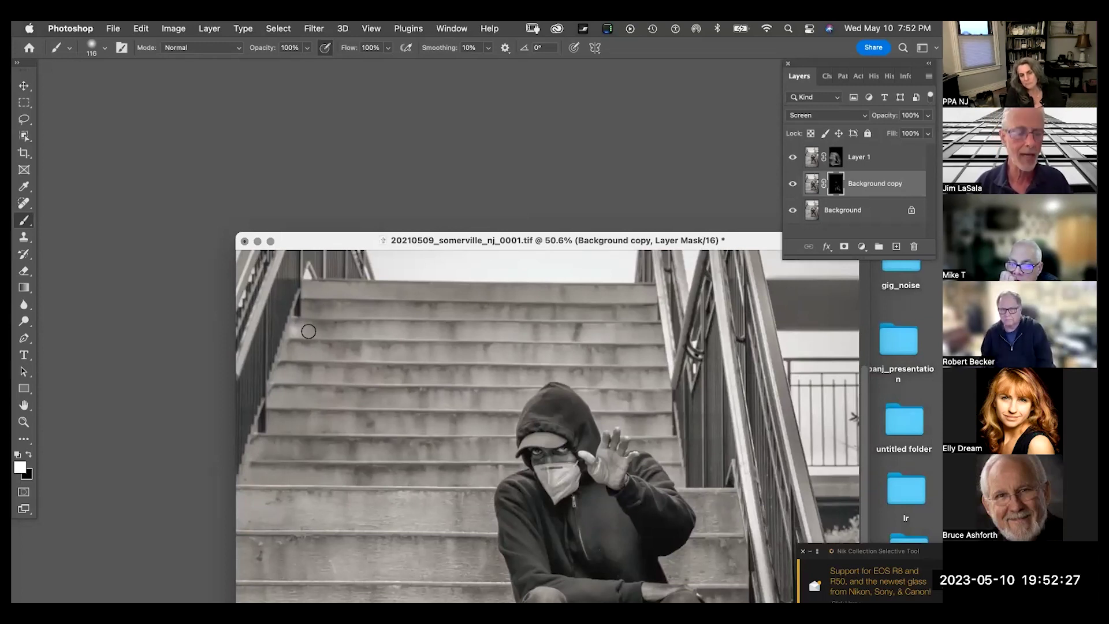
shift+click(647, 330)
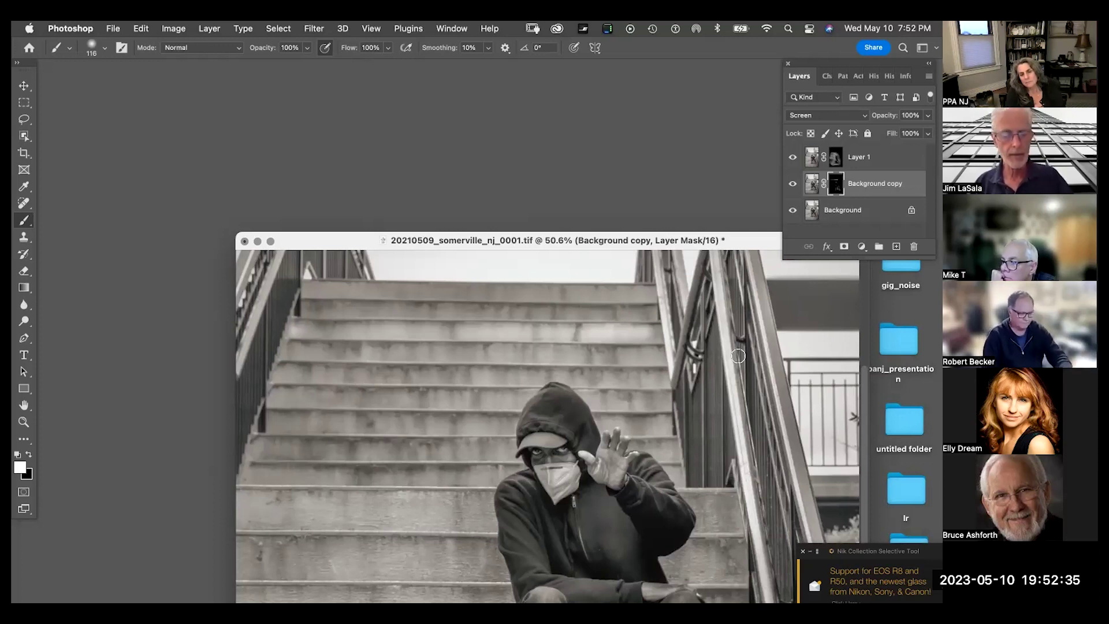
key(super+z)
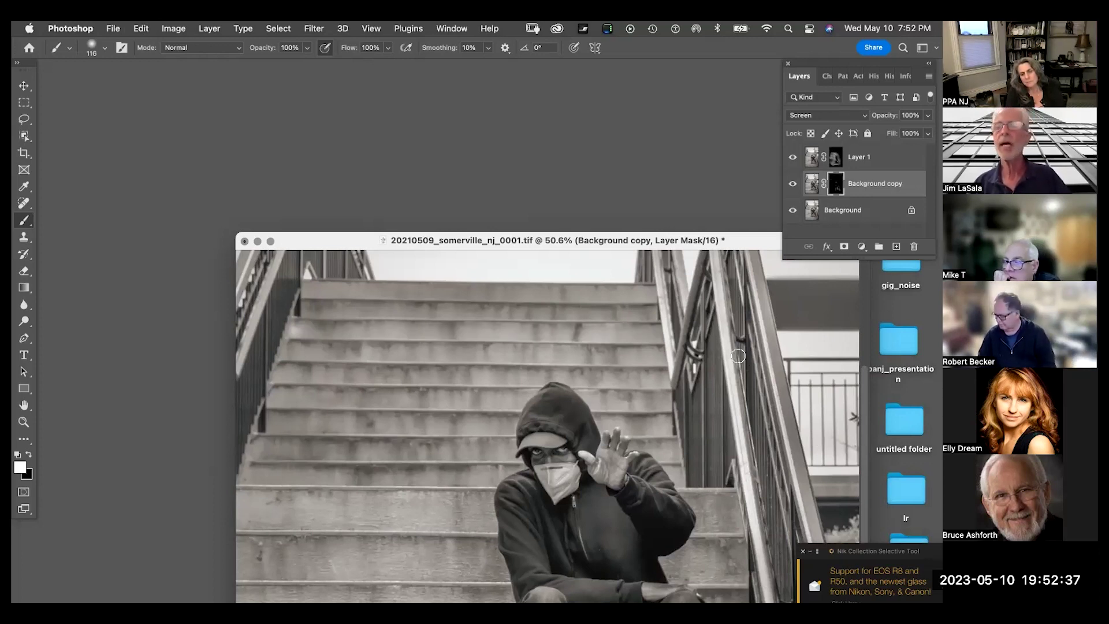
click(874, 76)
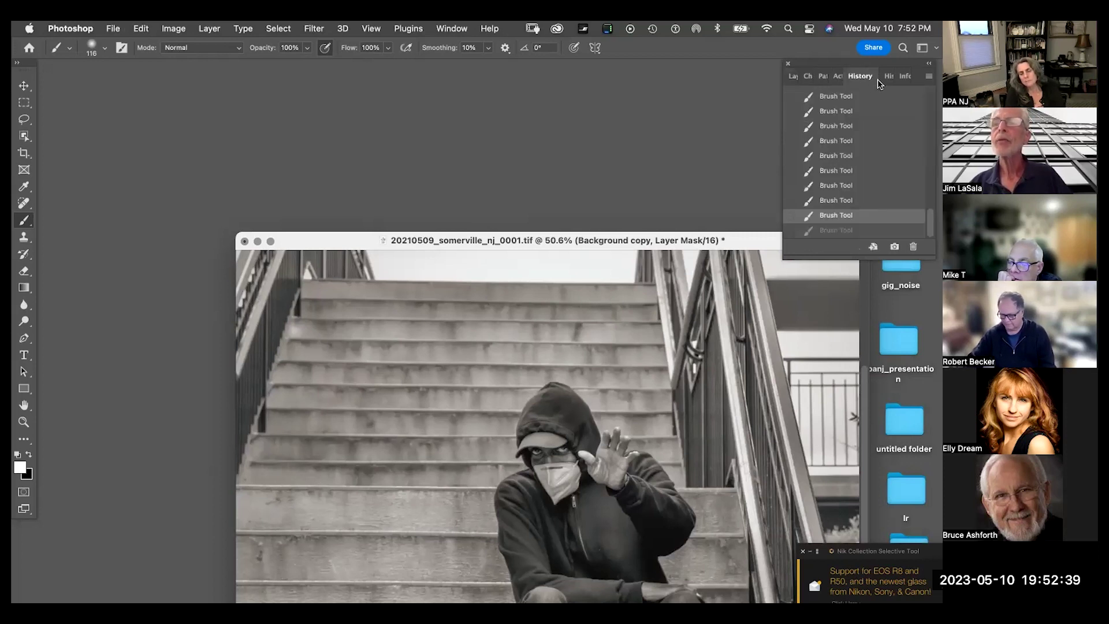
key(super+z)
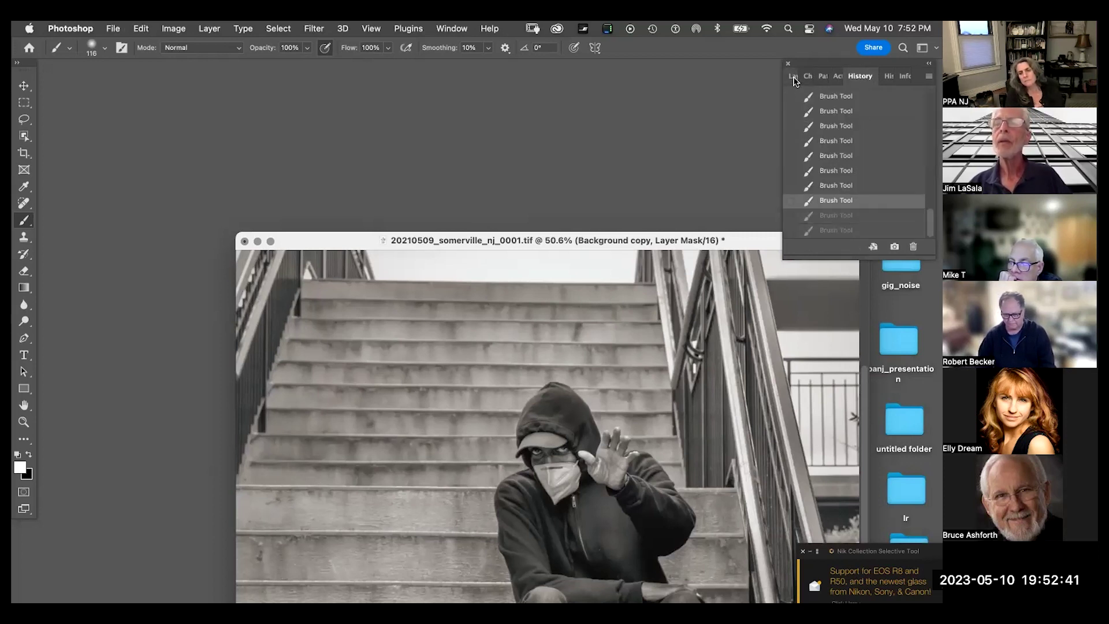
click(793, 76)
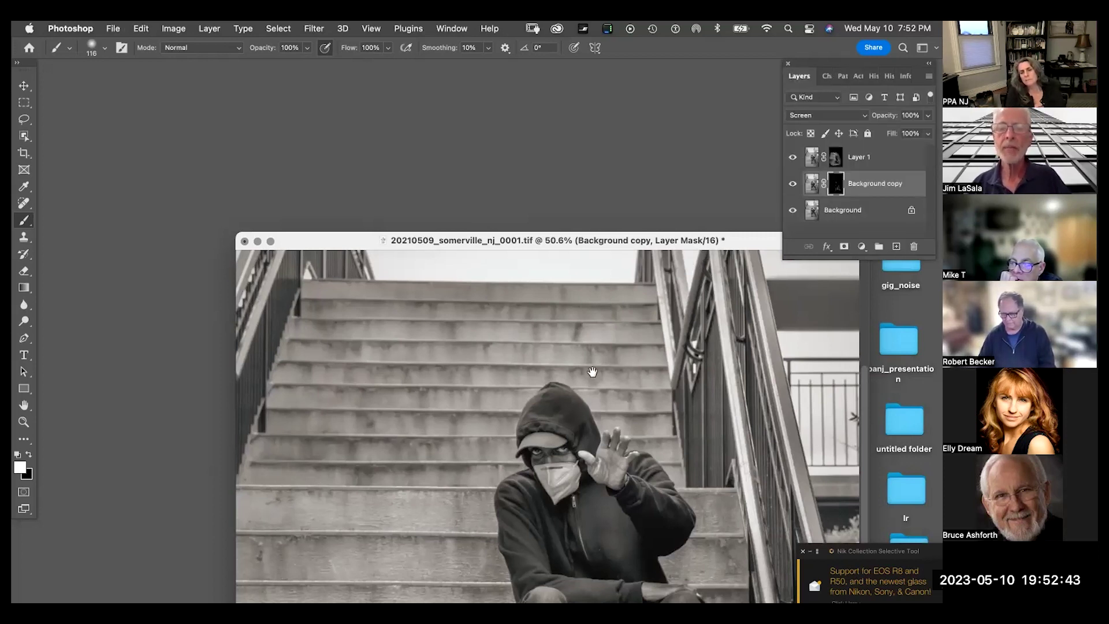
- Try lightening the handrail beside the man with a straight 71 px mask stroke at 100% opacity, and undo it
scroll(591, 372, up, 3)
drag(594, 243, 430, 184)
drag(371, 153, 292, 111)
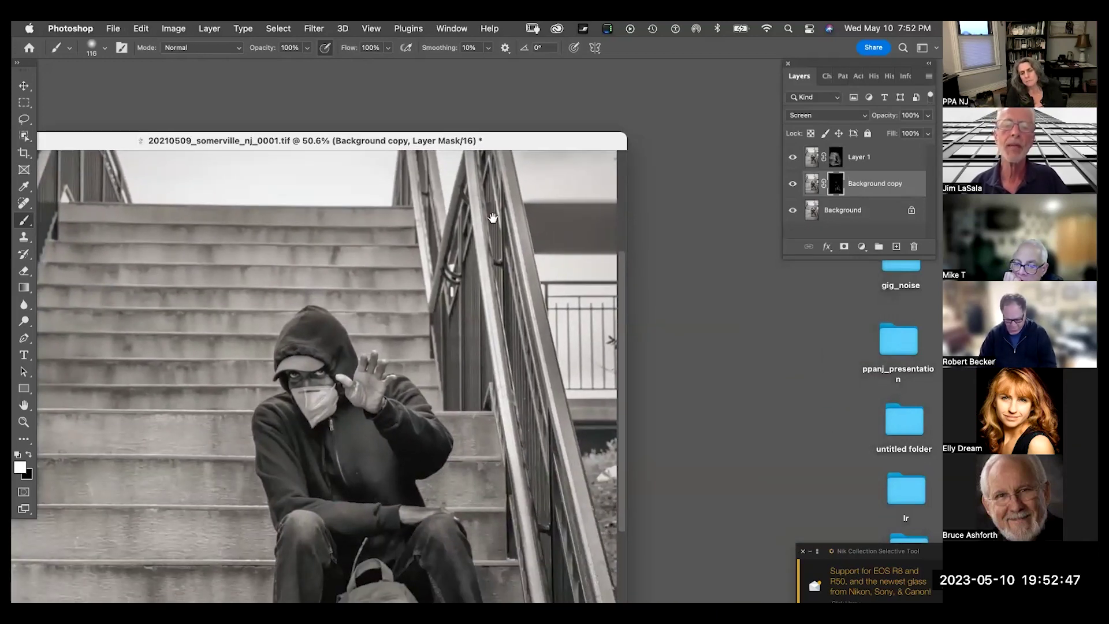
scroll(545, 333, up, 4)
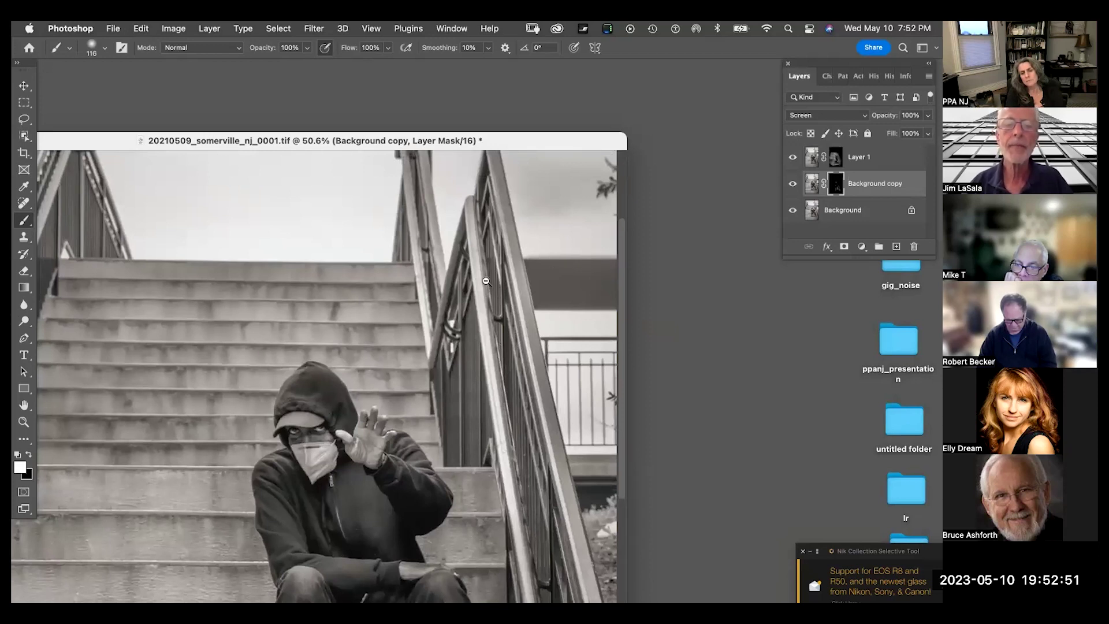
mouse_move(485, 281)
mouse_down()
mouse_move(455, 226)
mouse_move(462, 220)
mouse_up()
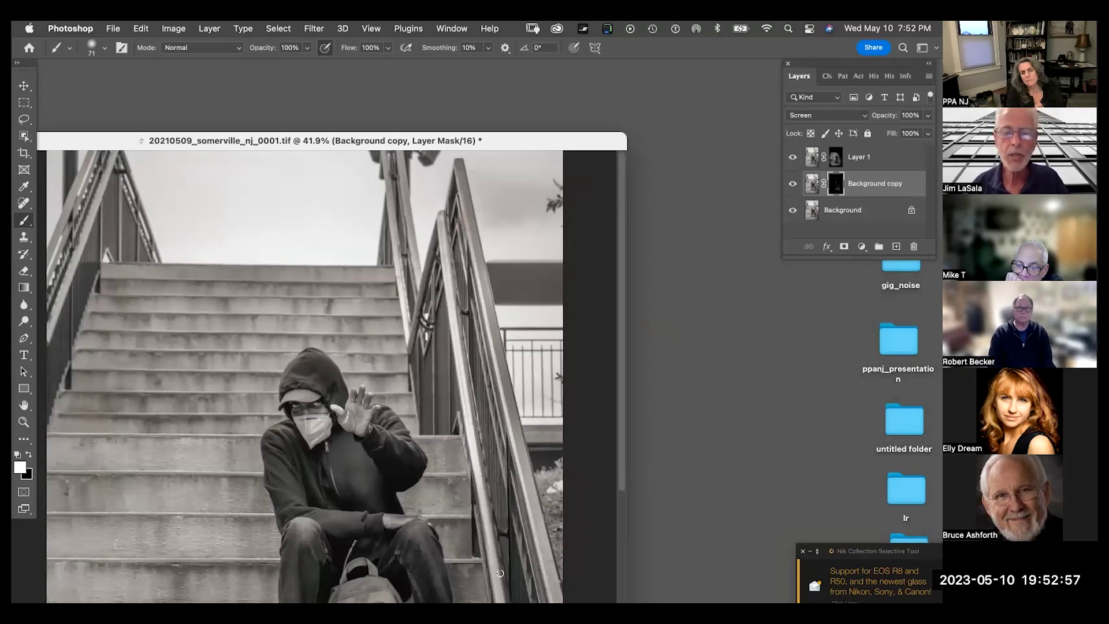
shift+click(496, 596)
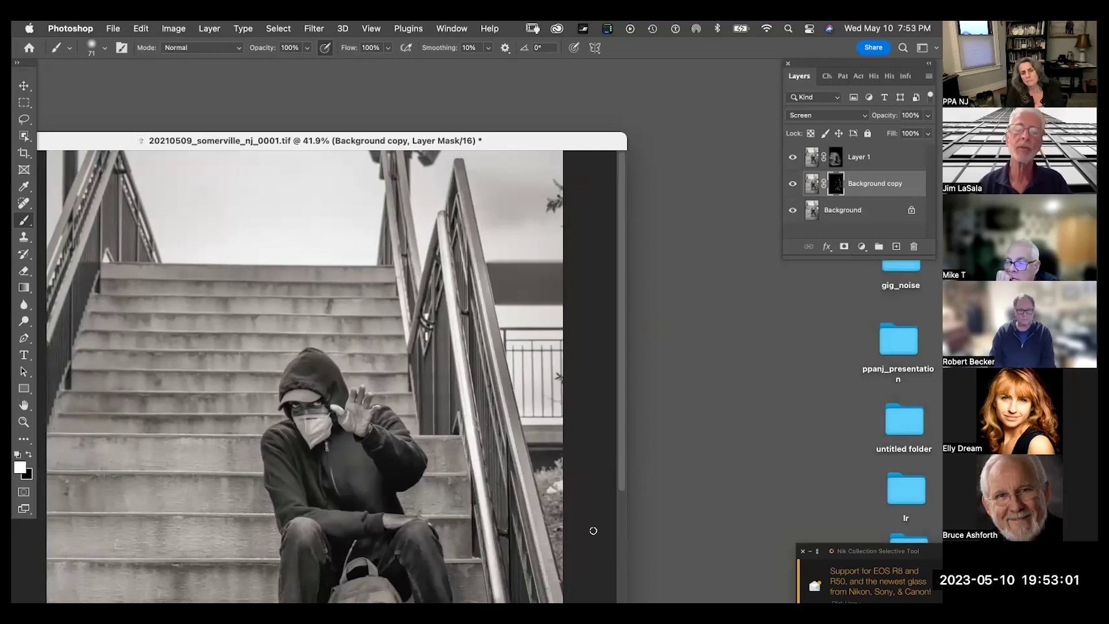
key(super+z)
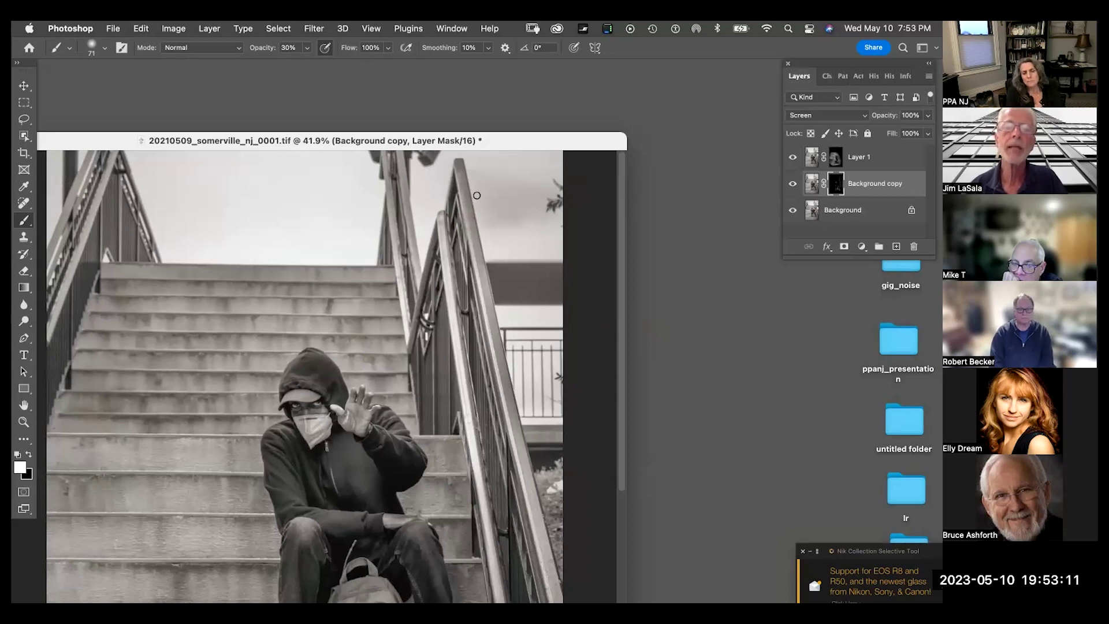
- Lighten the stairs beside and above the man by painting the Screen layer's mask at 30% opacity with a 215 px brush
drag(218, 133, 354, 125)
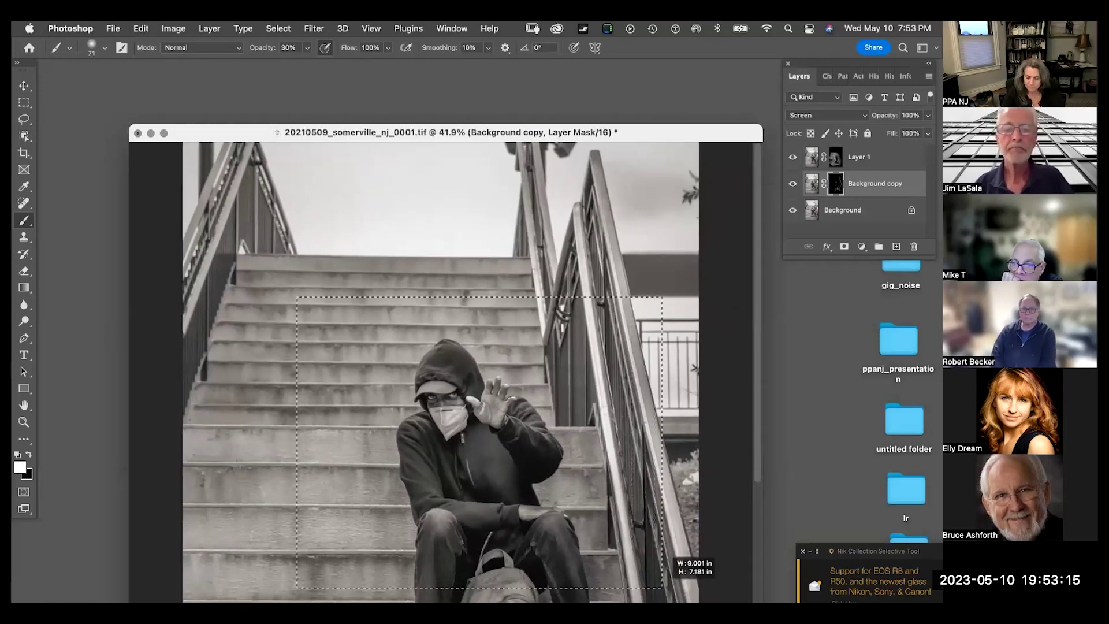
mouse_move(460, 439)
mouse_down()
mouse_move(486, 355)
mouse_move(439, 288)
mouse_move(404, 265)
mouse_move(415, 264)
mouse_move(425, 300)
mouse_up()
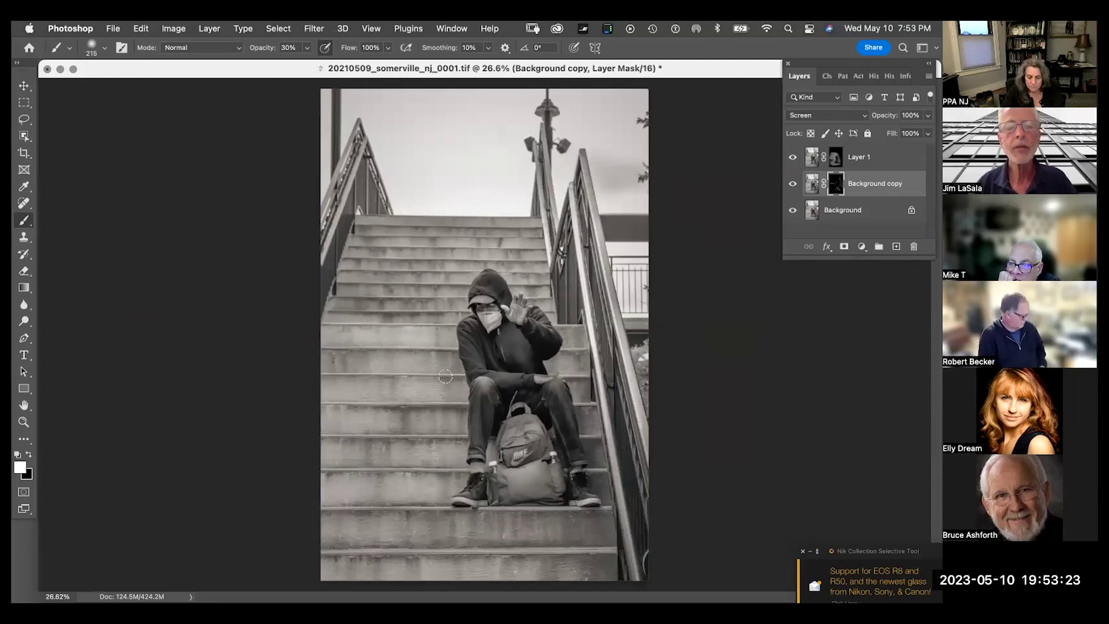
drag(456, 429, 363, 455)
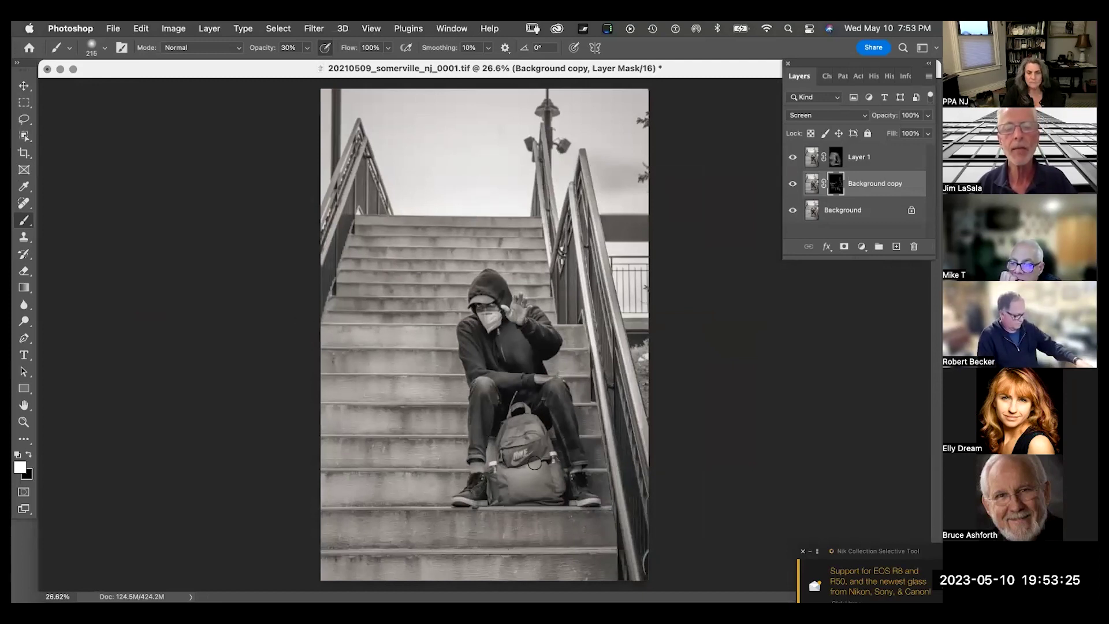
drag(529, 246, 460, 246)
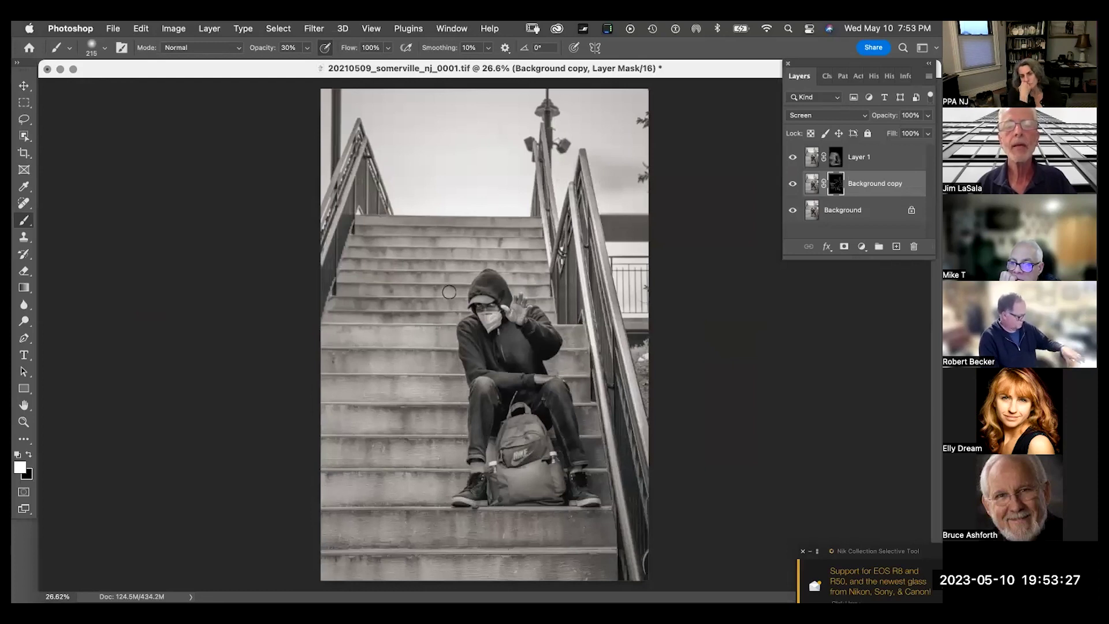
- Lighten the lower stair riser beside the man's feet on the Screen layer's mask at 30% opacity, and compare the photo with that layer hidden and shown
drag(338, 480, 442, 477)
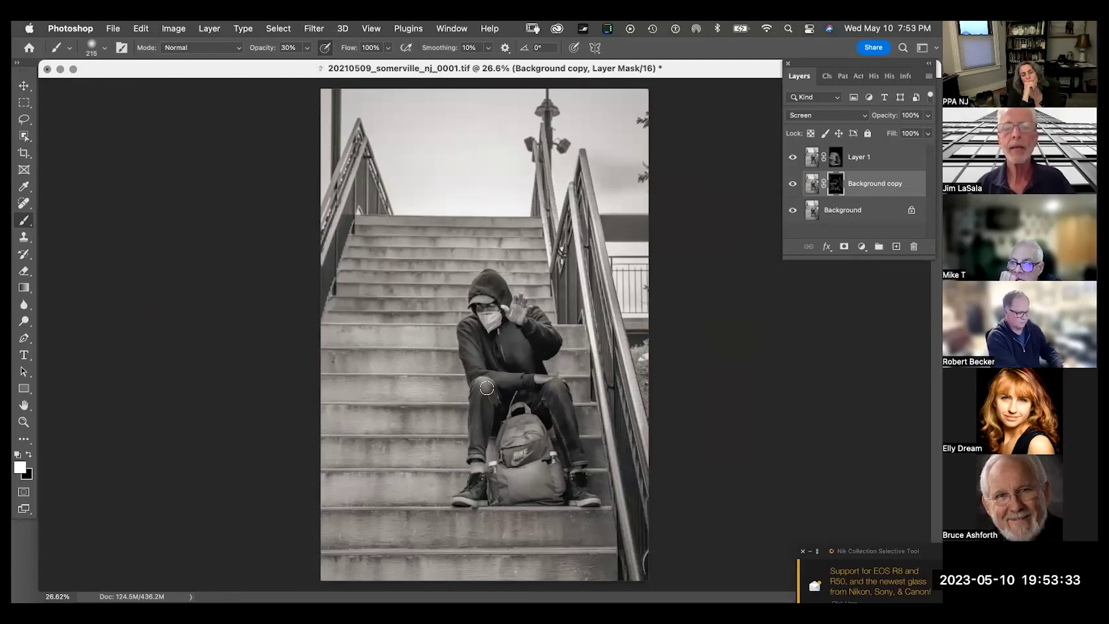
click(792, 184)
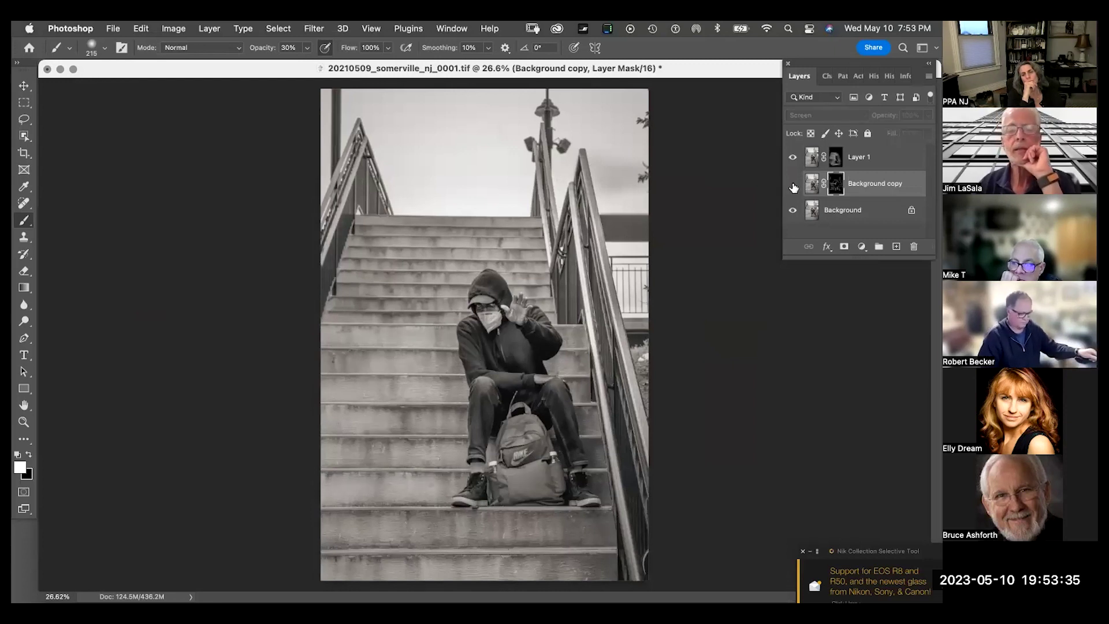
click(793, 185)
click(792, 184)
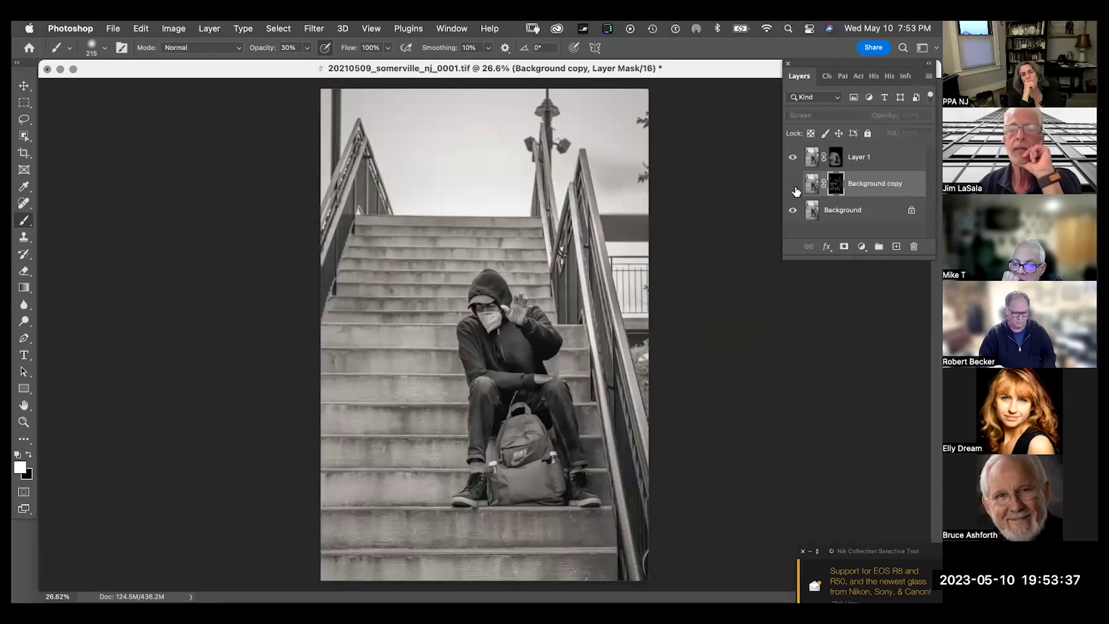
click(795, 187)
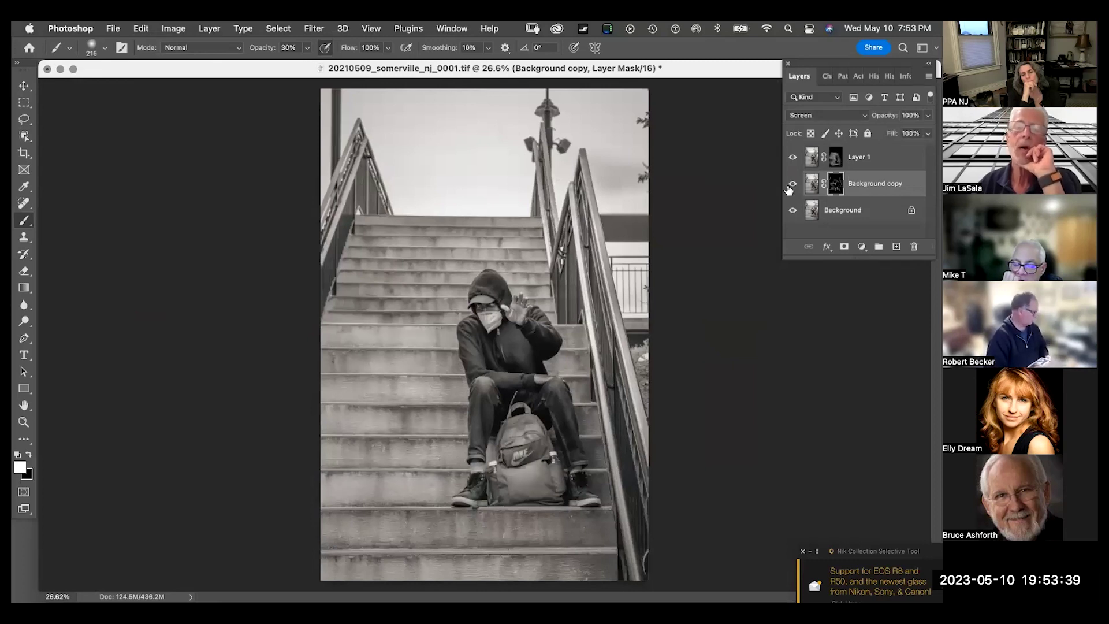
click(794, 188)
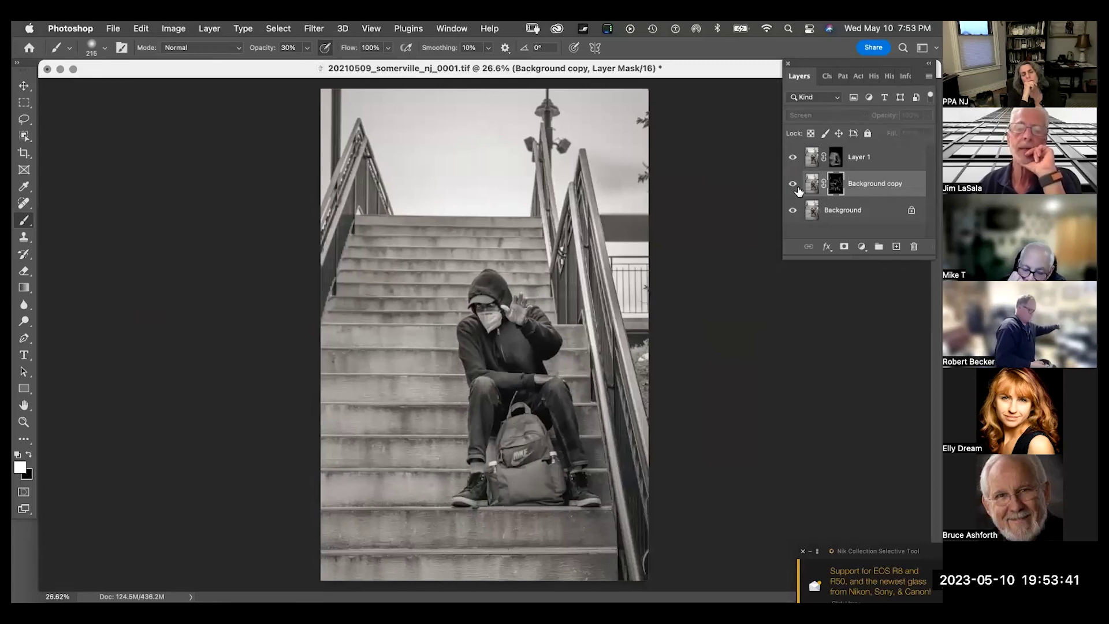
click(792, 188)
click(793, 188)
click(793, 188)
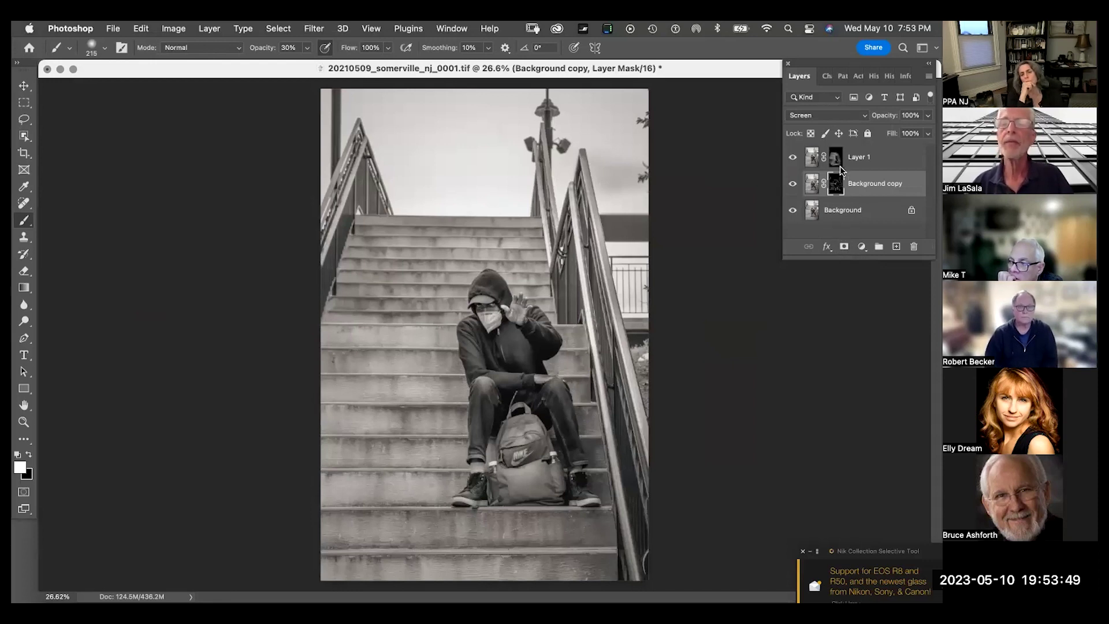
- Flatten the layered staircase image into a single background and save the TIFF
click(865, 210)
right_click(867, 209)
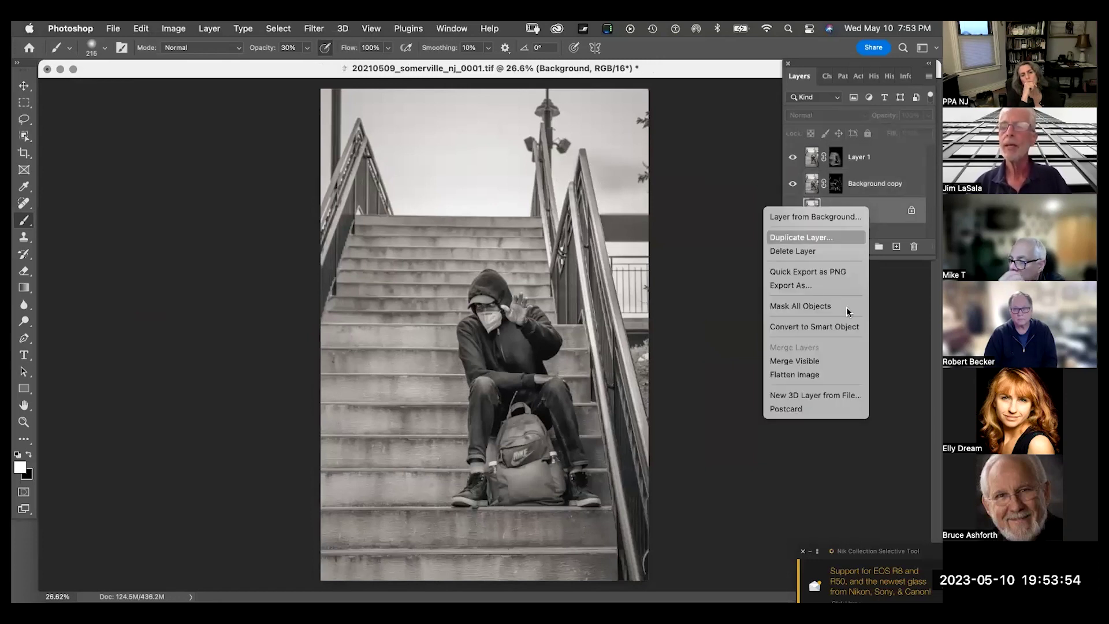
click(813, 376)
key(super+s)
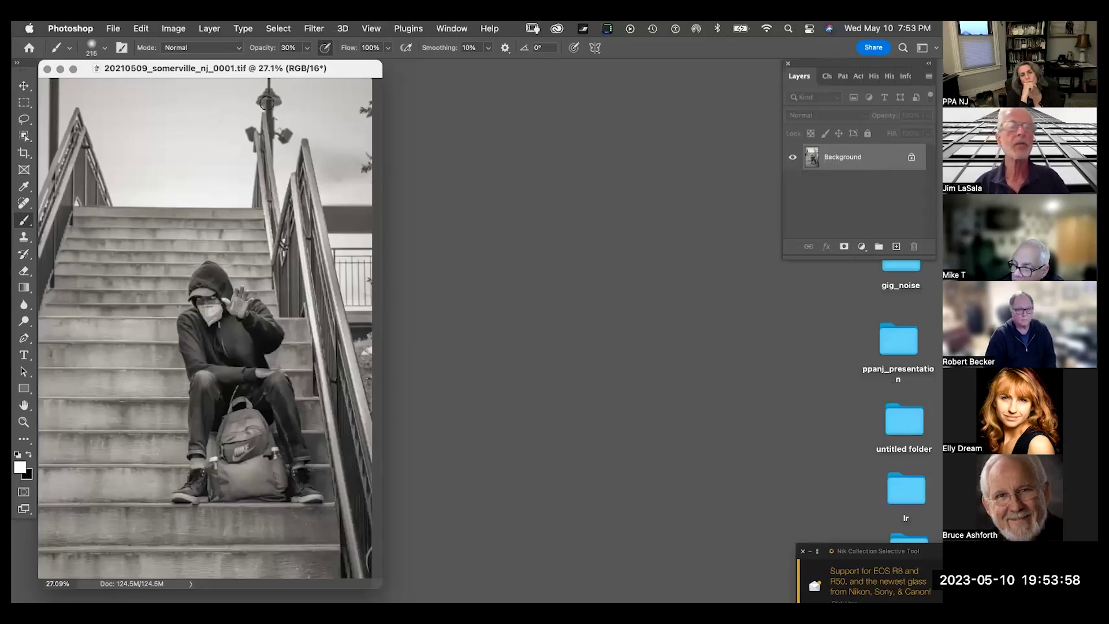
- Add a Curves adjustment layer above the background, set its blend mode to Multiply, and invert its mask to black
drag(219, 72, 449, 120)
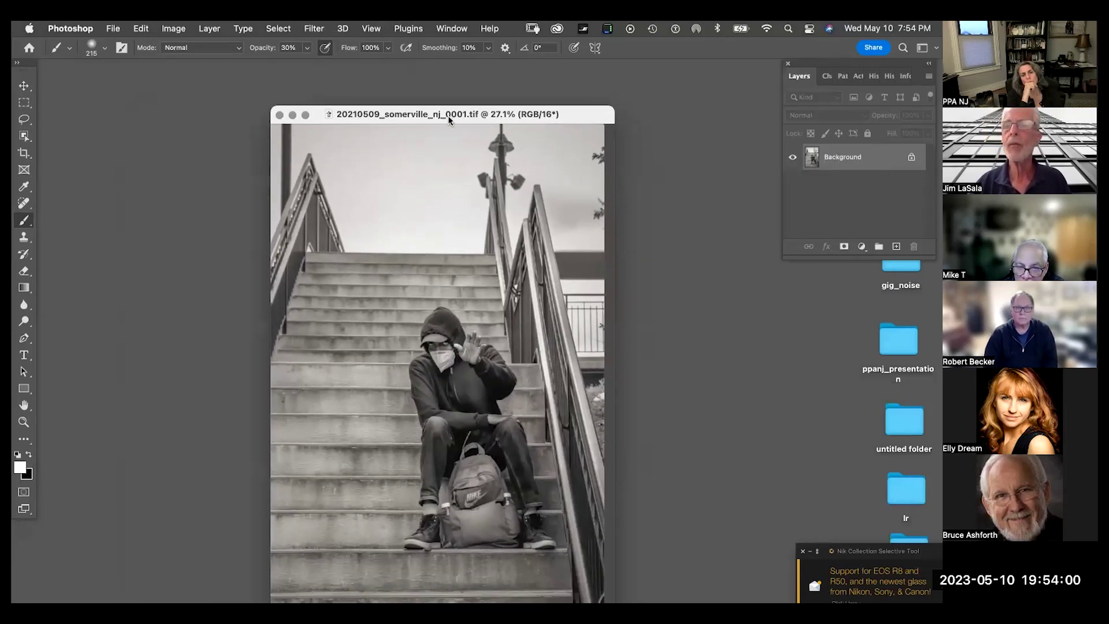
click(861, 246)
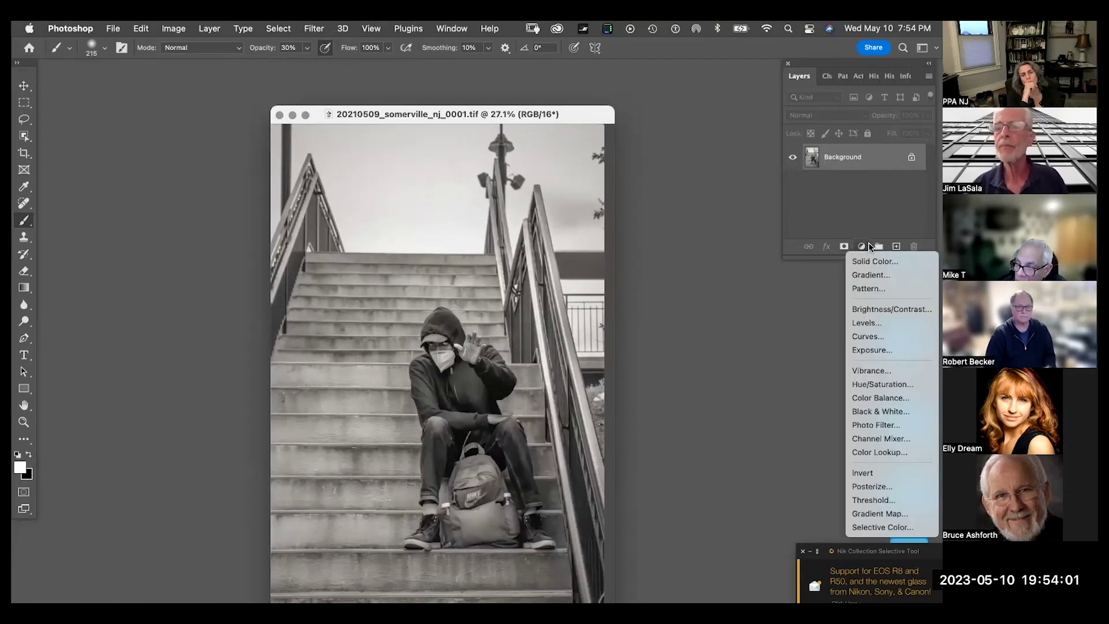
click(865, 337)
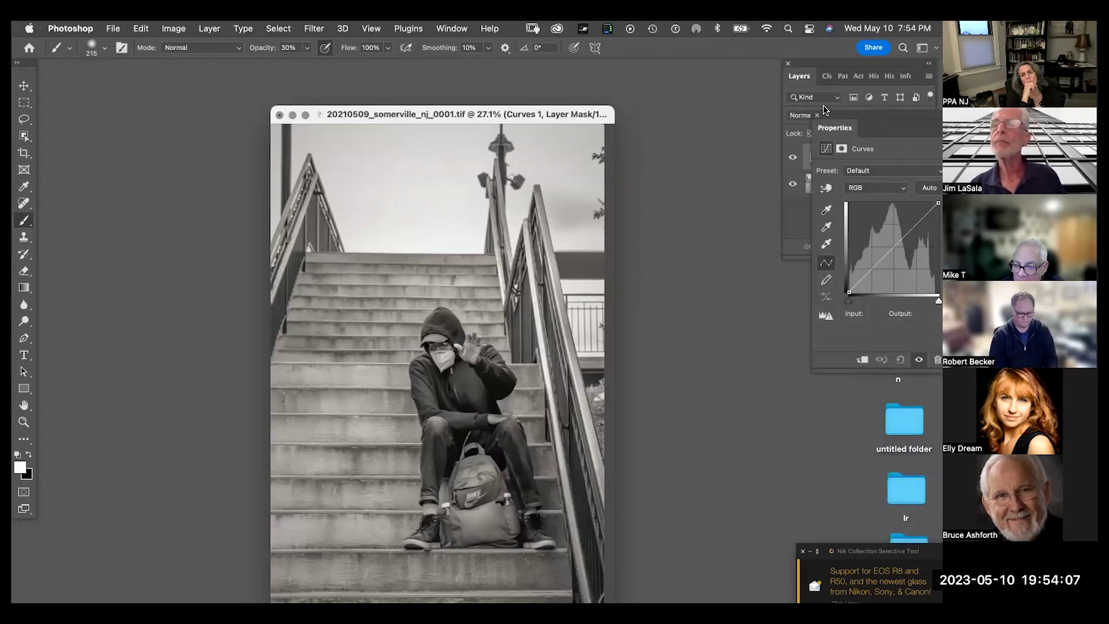
drag(881, 124, 791, 368)
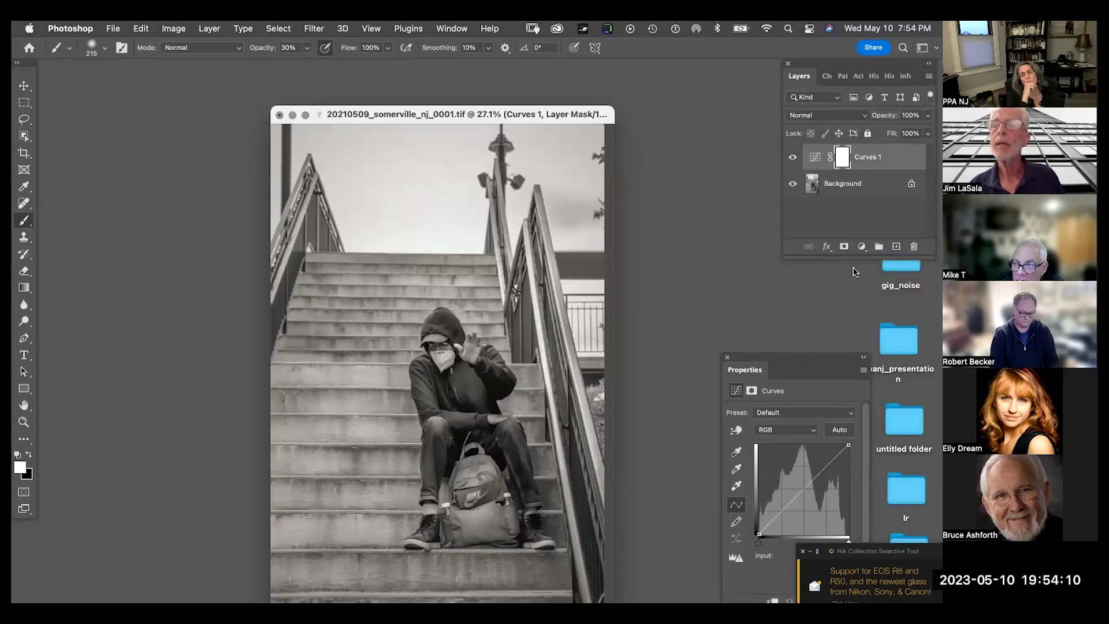
click(820, 116)
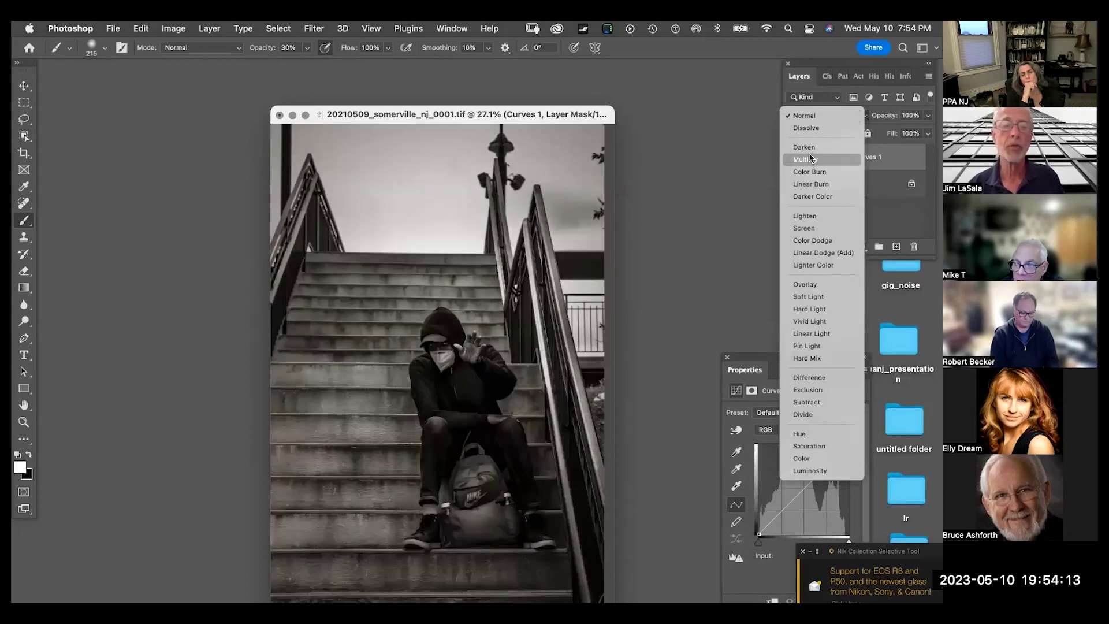
click(855, 159)
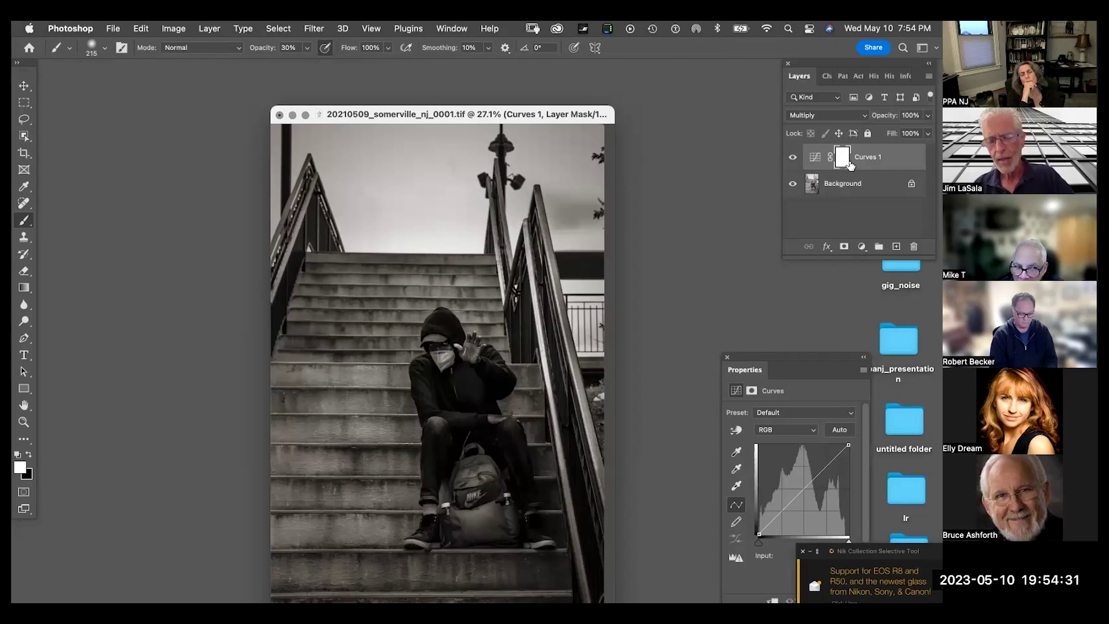
key(super+i)
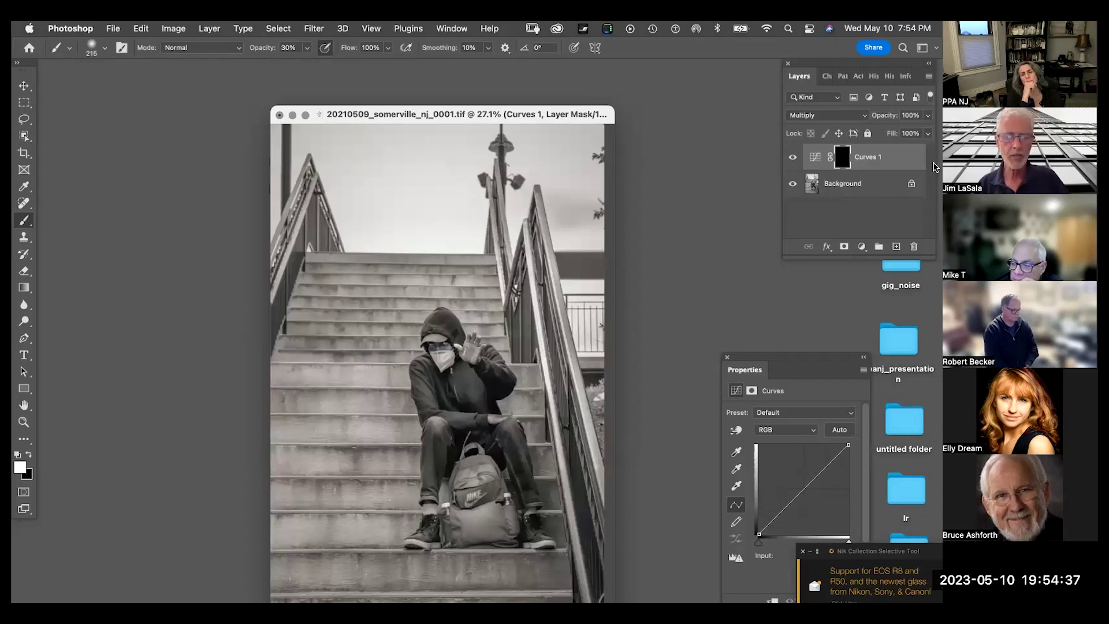
- Try darkening the man and surrounding stairs by painting the Curves mask at 100% opacity with a 1239 px brush, and undo the strokes
key(0)
drag(389, 343, 445, 345)
mouse_move(350, 474)
mouse_down()
mouse_move(394, 538)
mouse_move(485, 555)
mouse_up()
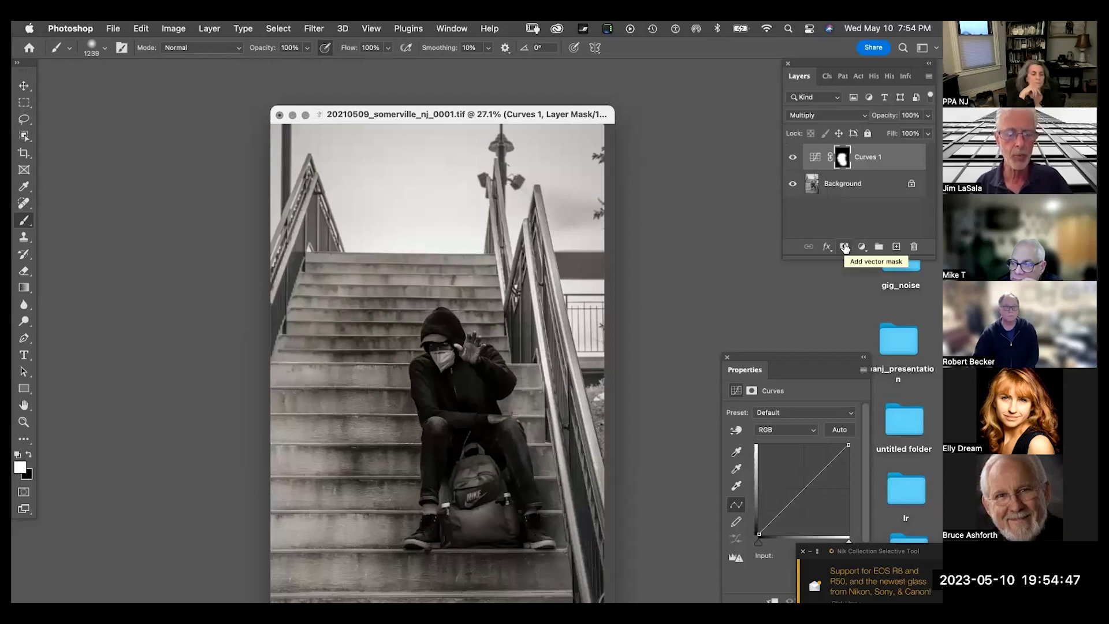
key(super+z)
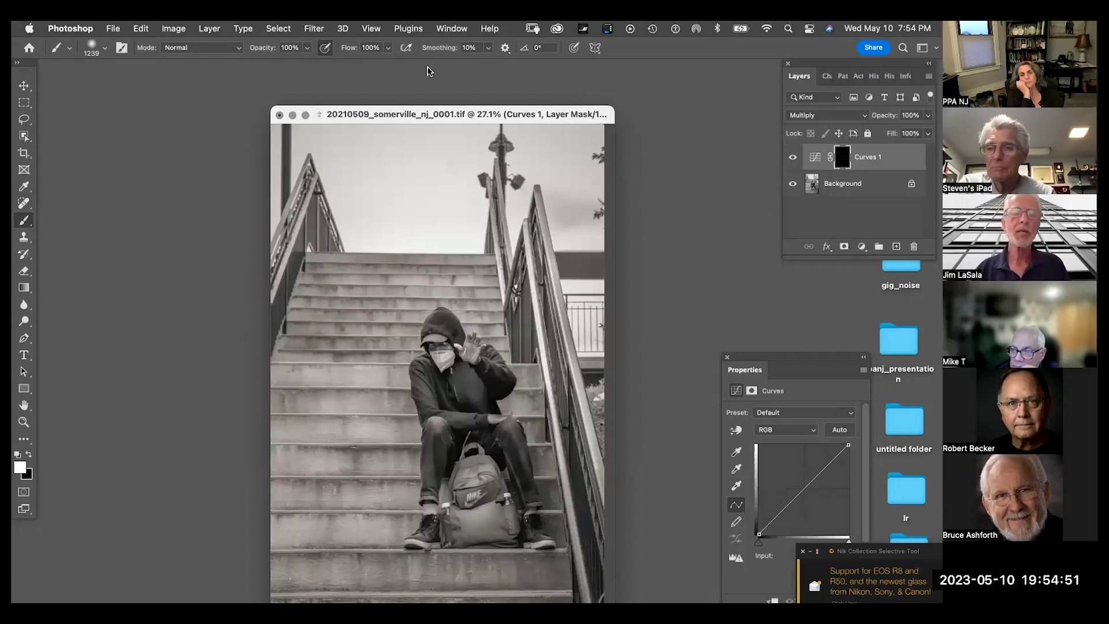
- Close 20210509_somerville_nj_0001.tif without saving the Curves layer changes
drag(439, 115, 416, 115)
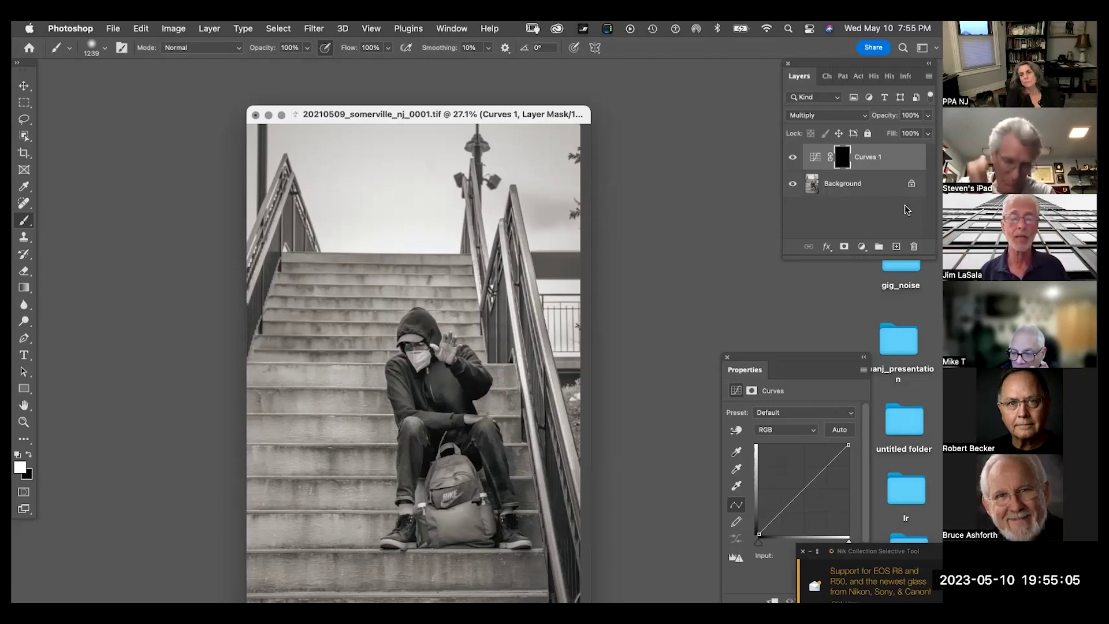
mouse_move(343, 116)
mouse_down()
mouse_move(430, 116)
mouse_move(341, 105)
mouse_up()
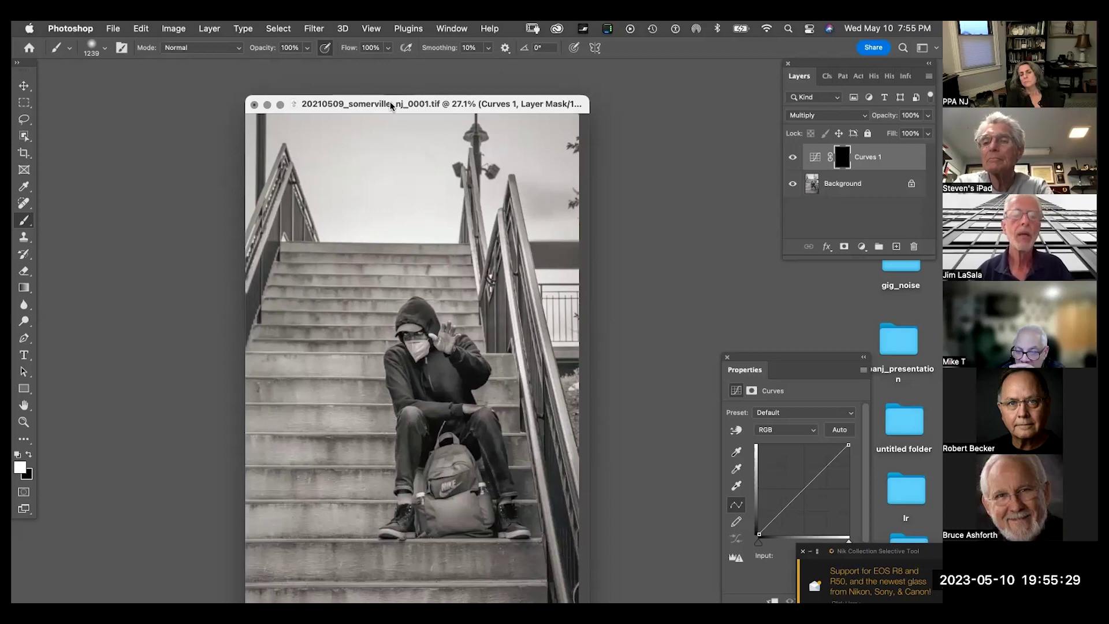
key(super+w)
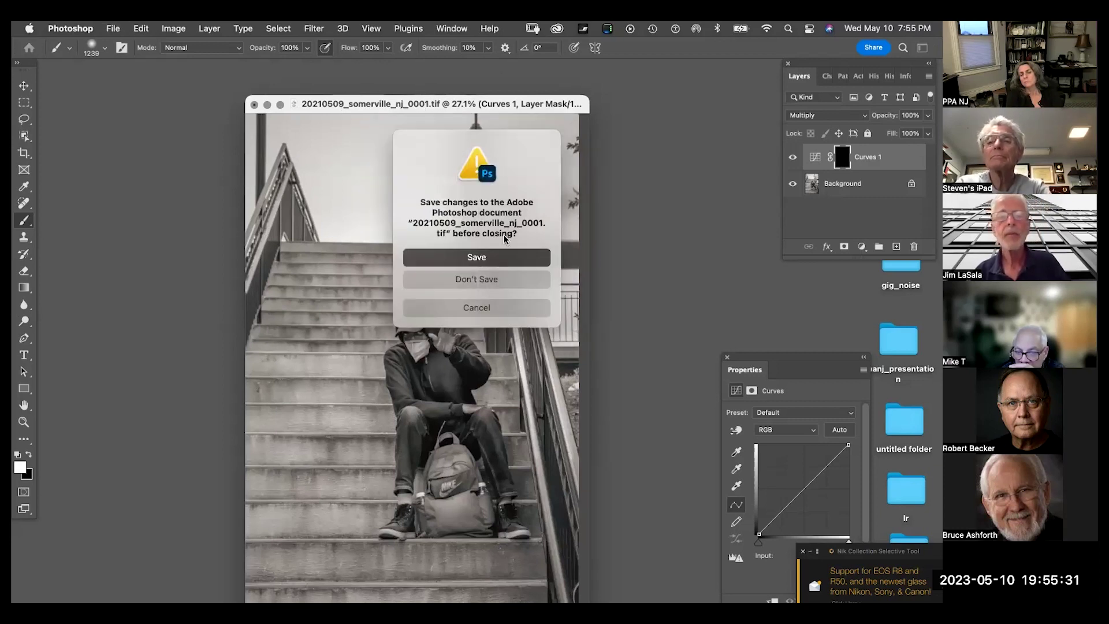
click(473, 280)
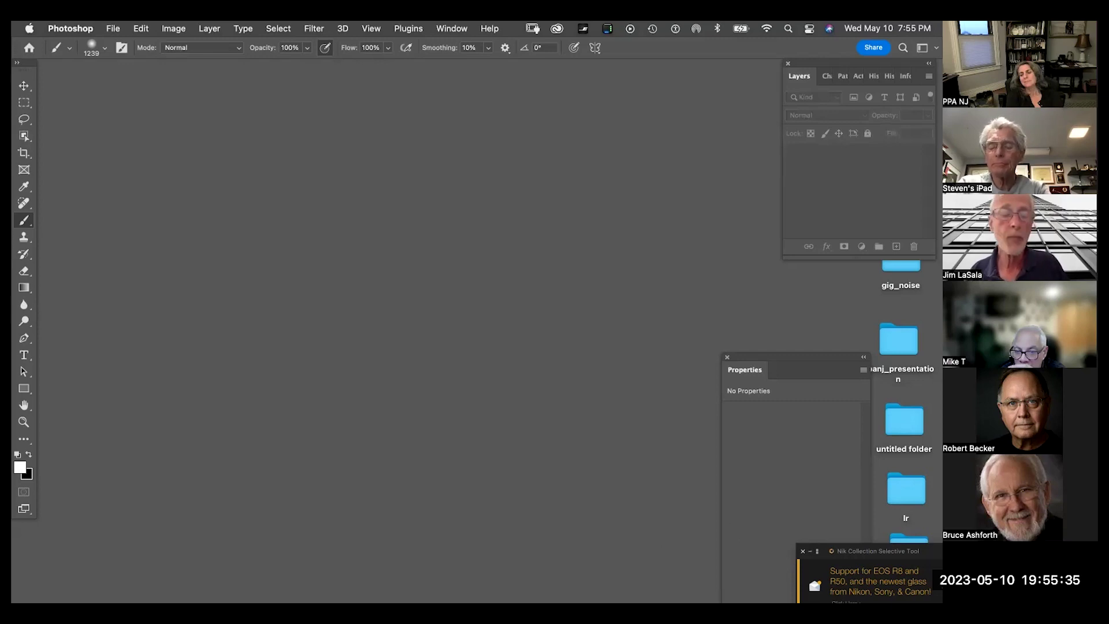
- Switch to Lightroom Classic and show the ppanj_presentation photos in the Library grid
mouse_move(678, 588)
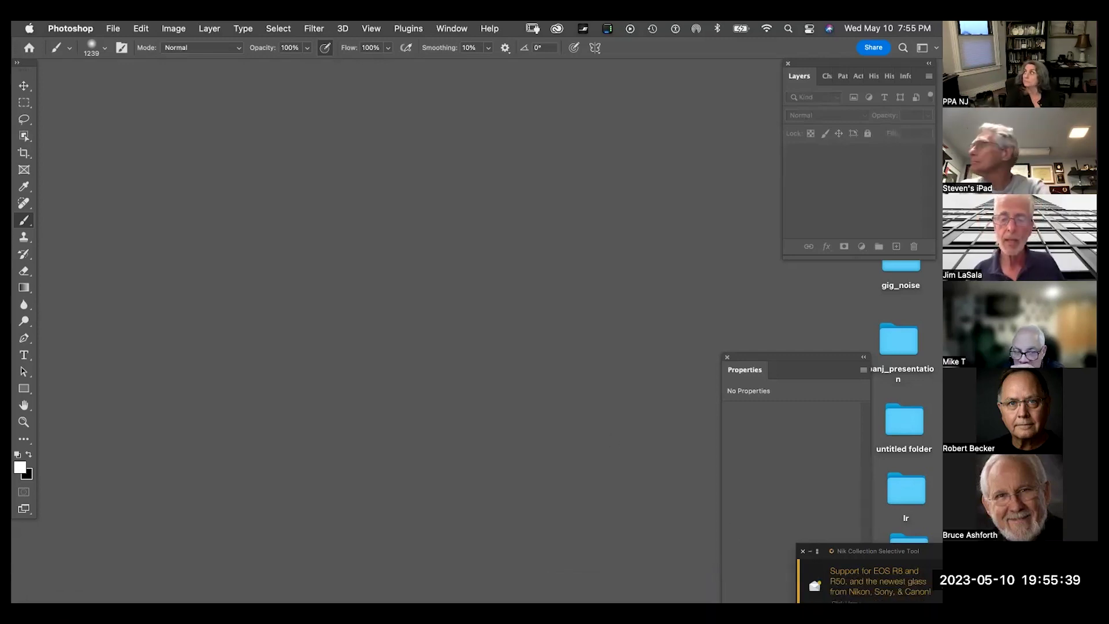
mouse_move(569, 587)
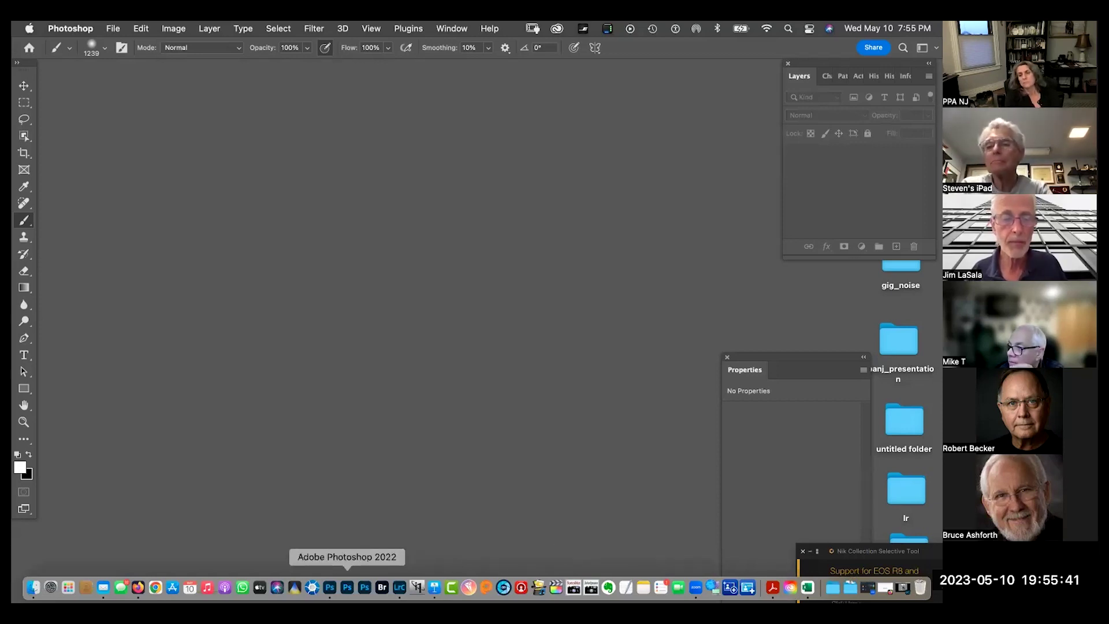
click(399, 587)
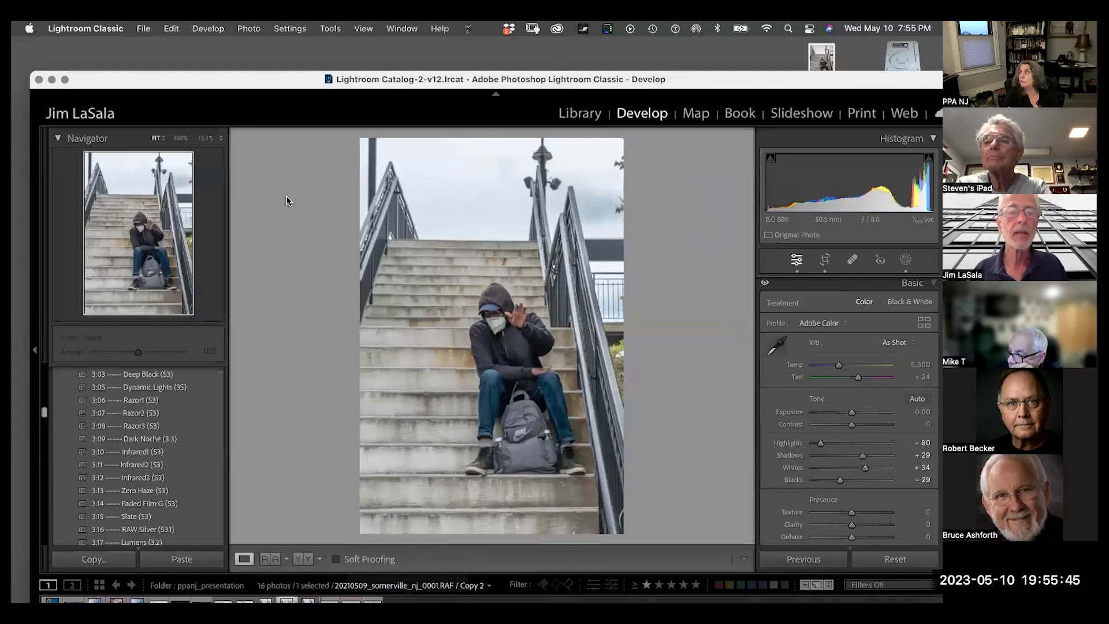
drag(220, 84, 210, 52)
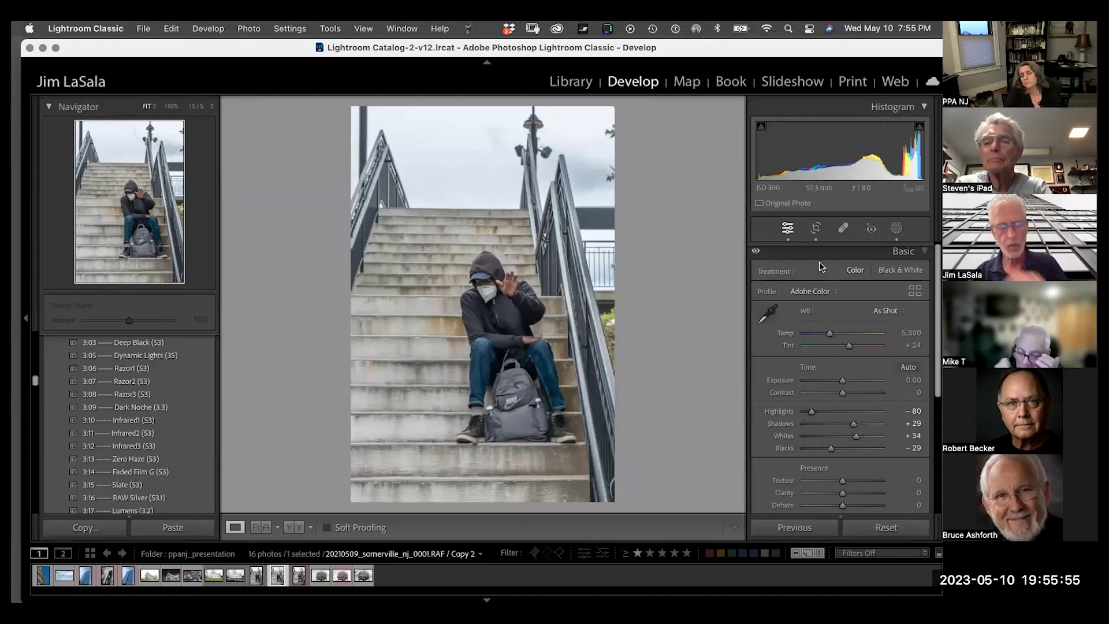
key(g)
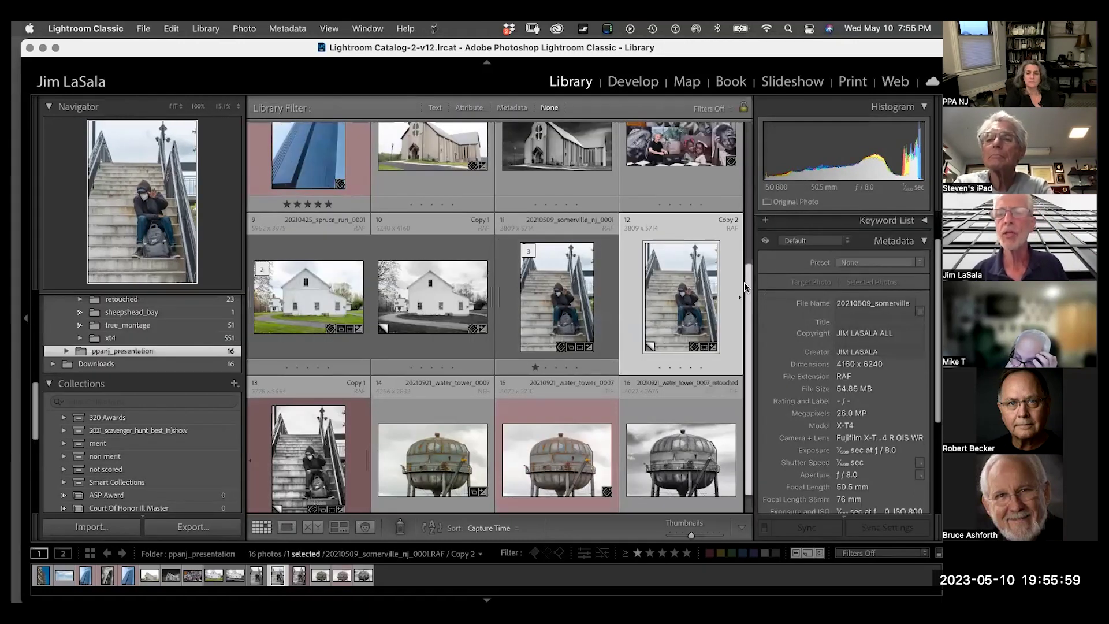
- Open the blue skyscraper photo 20190320_nyc_ny_0184.raf in the Develop module
scroll(747, 287, down, 1)
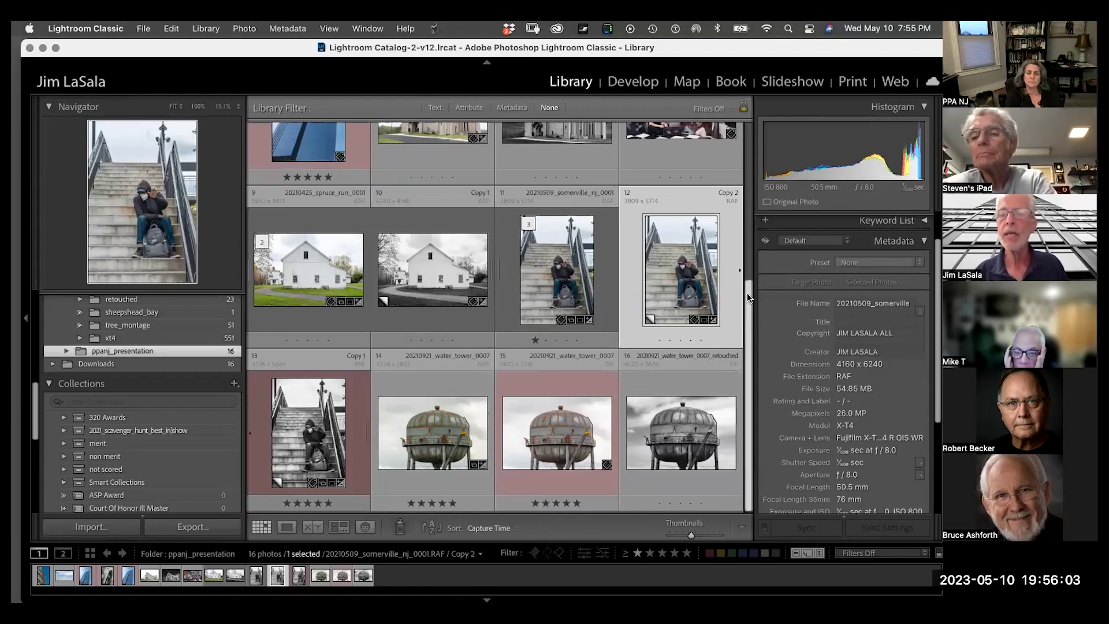
scroll(751, 245, up, 3)
scroll(750, 245, up, 6)
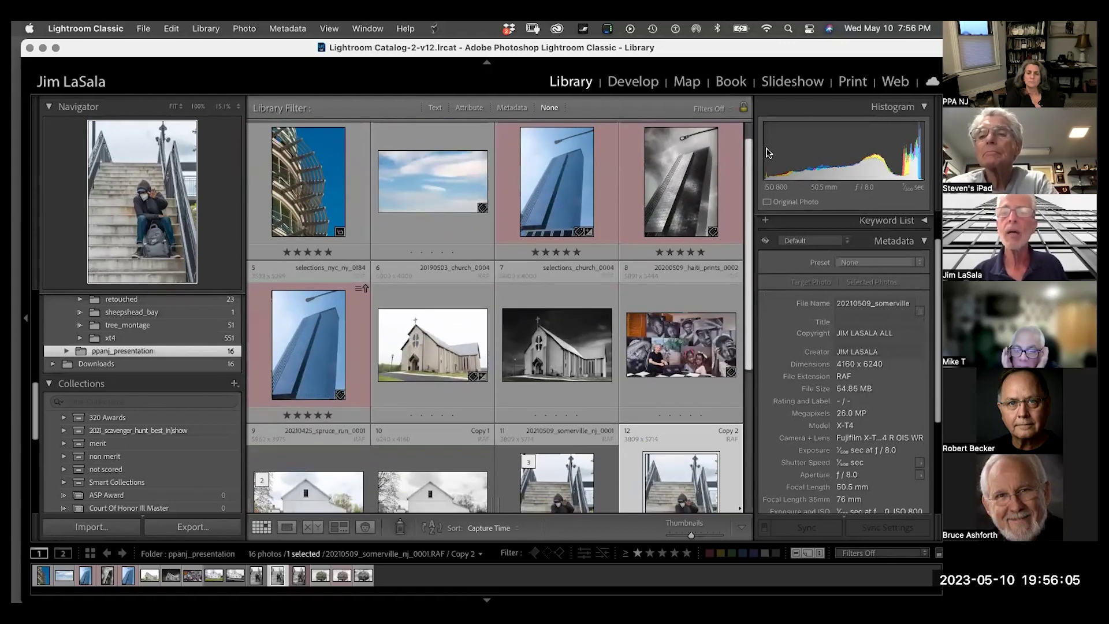
scroll(501, 165, down, 1)
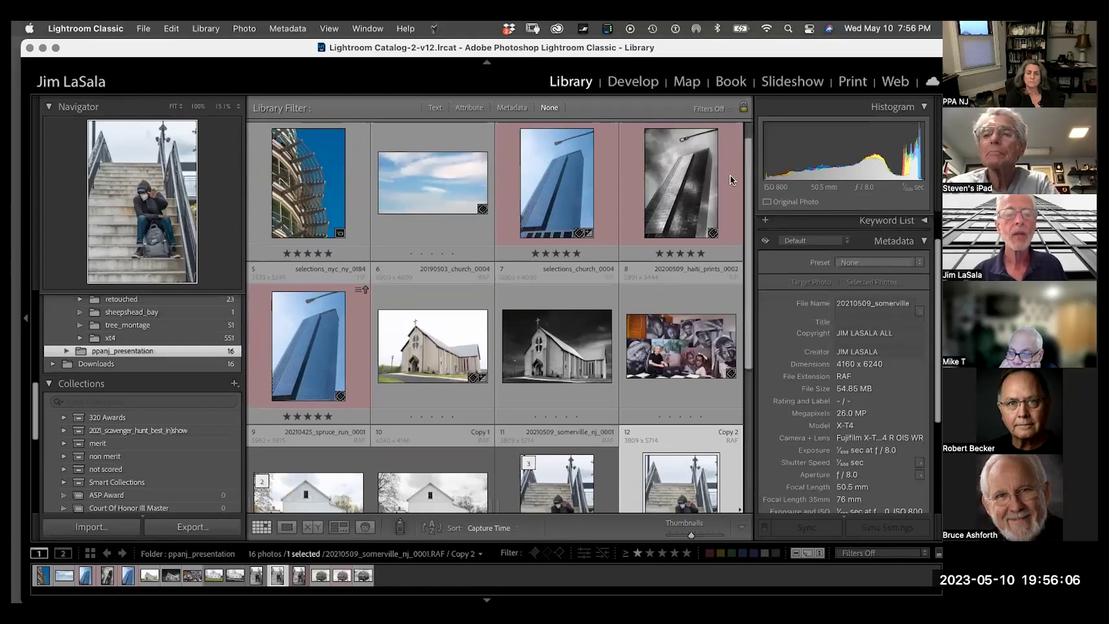
click(558, 181)
key(d)
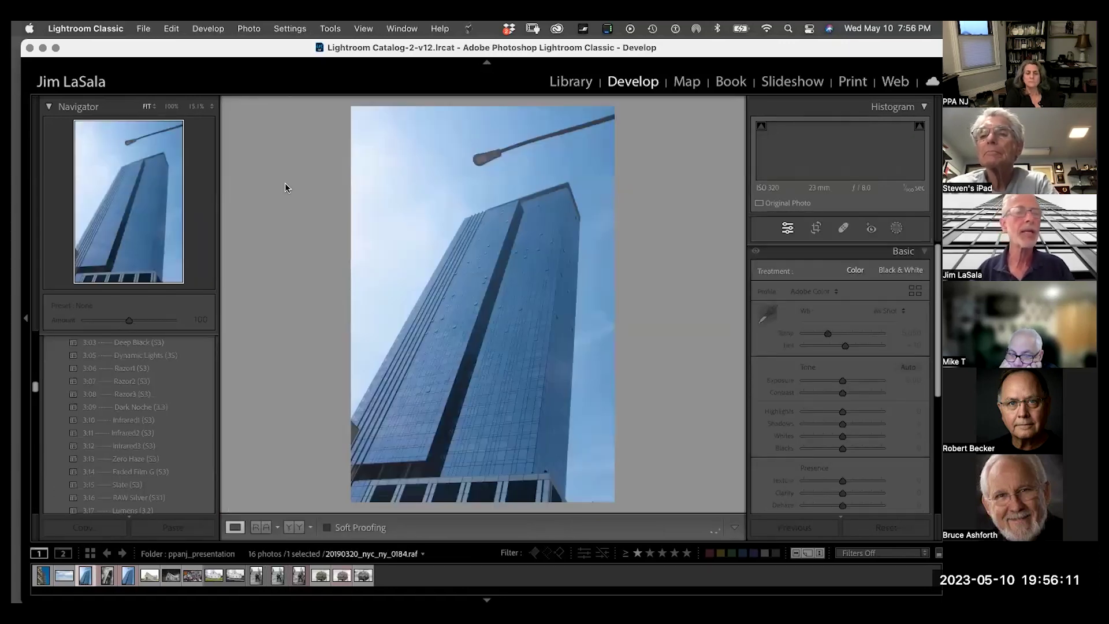
- Preview the black-and-white presets on the skyscraper photo and apply 2:05 Dynamic Silver I (L) (S3)
drag(176, 48, 192, 46)
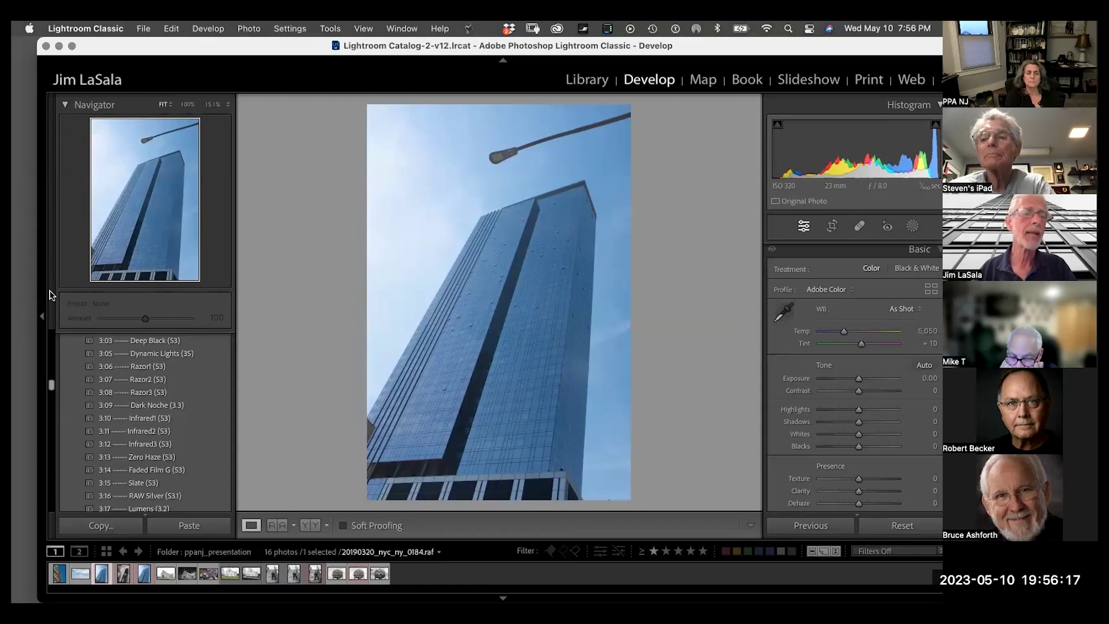
mouse_move(50, 384)
mouse_down()
mouse_move(45, 428)
mouse_move(56, 383)
mouse_up()
scroll(55, 378, up, 2)
scroll(54, 382, up, 3)
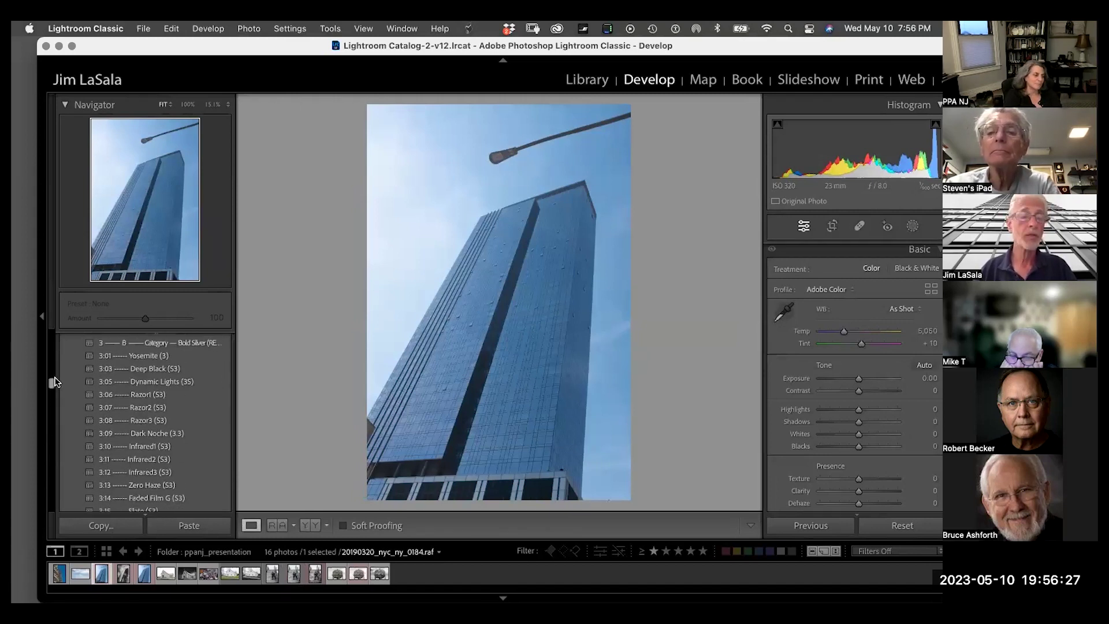
drag(55, 378, 56, 385)
mouse_move(140, 369)
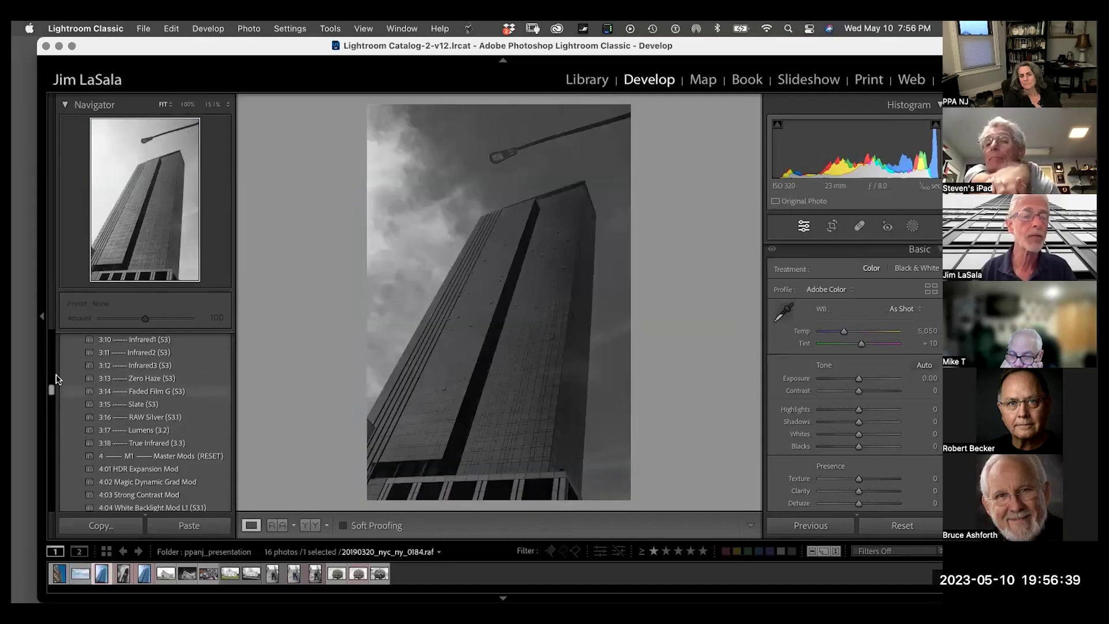
scroll(57, 378, up, 5)
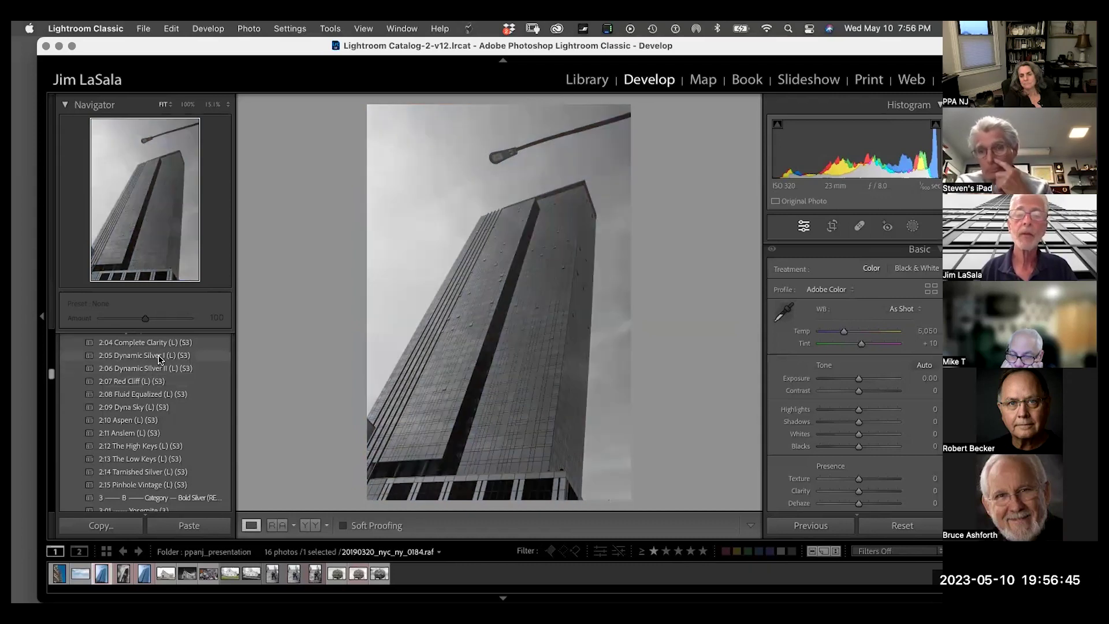
click(159, 356)
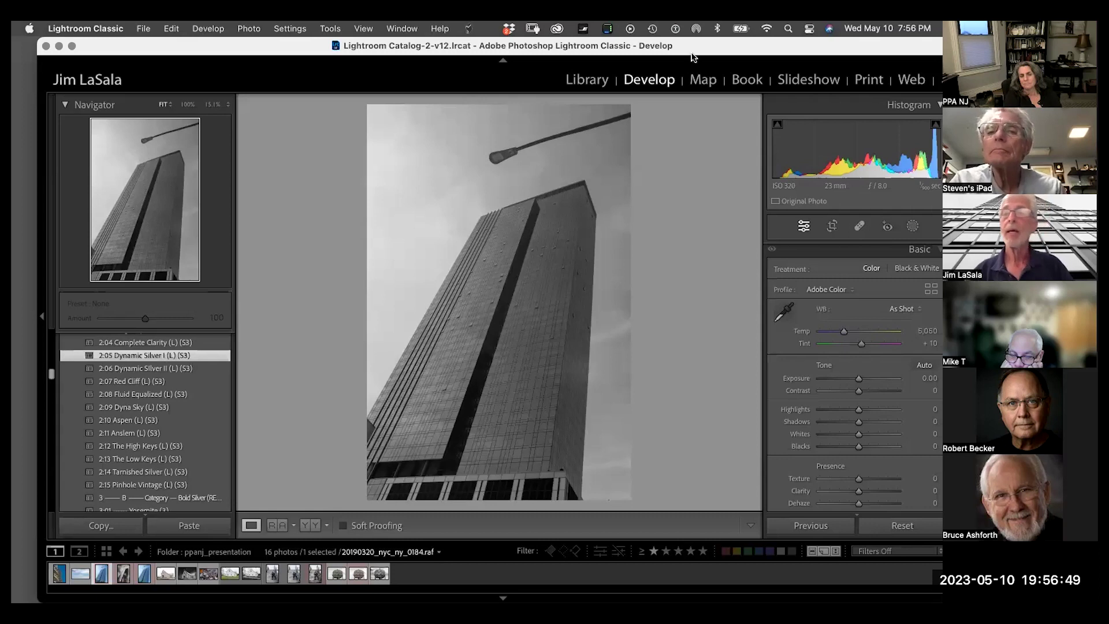
- Adjust the skyscraper photo's basic tones to Whites +53, Blacks -3 and Shadows +43
drag(301, 54, 276, 54)
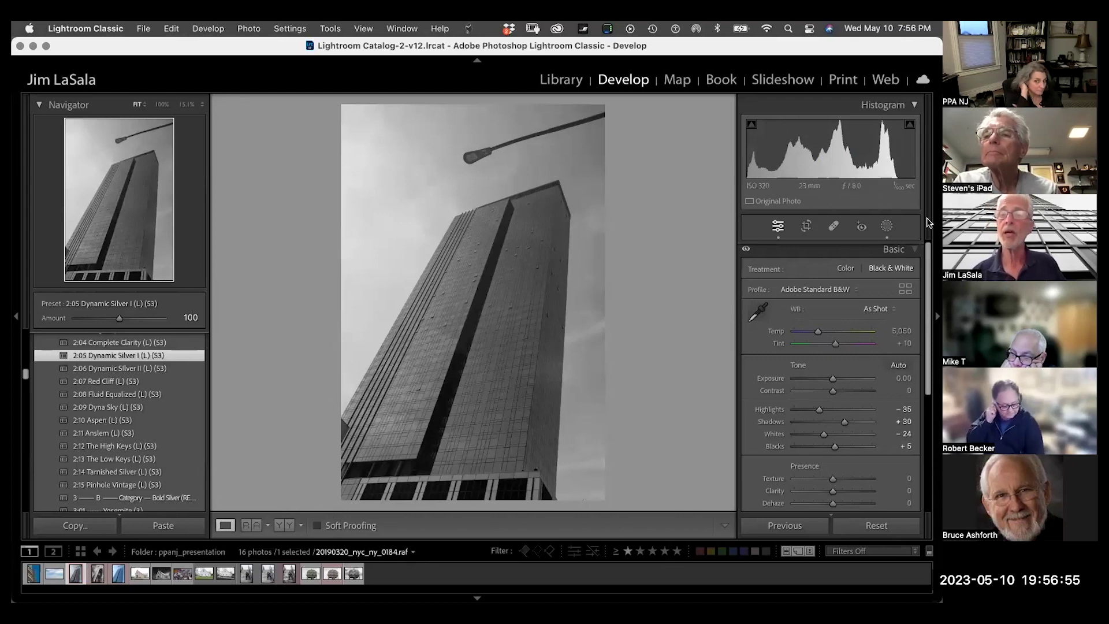
scroll(926, 287, down, 1)
scroll(925, 288, up, 1)
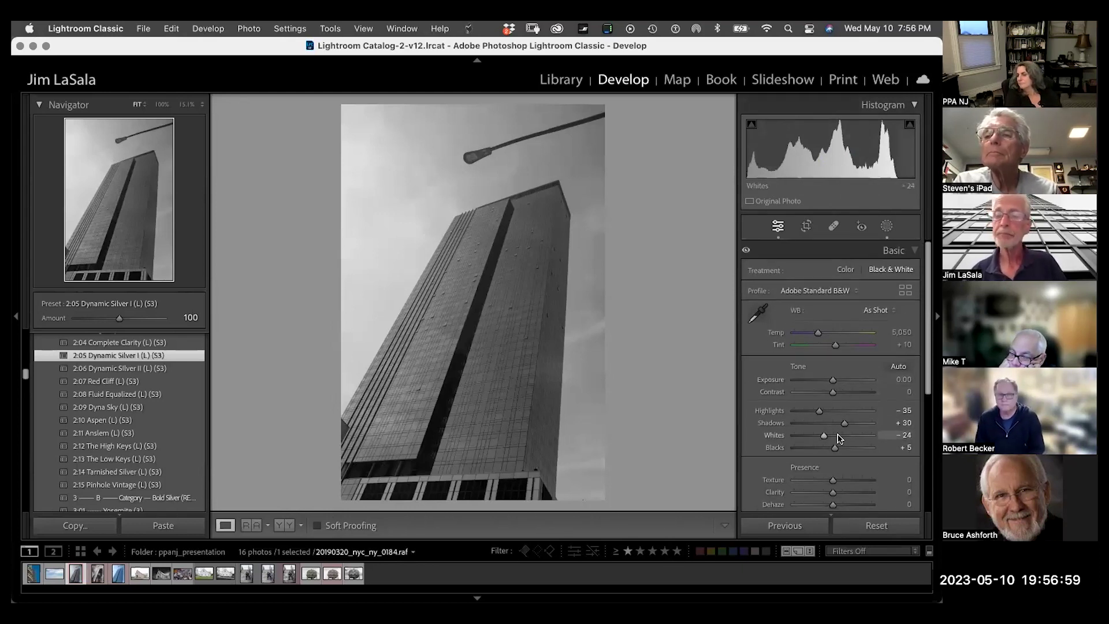
drag(824, 437, 845, 438)
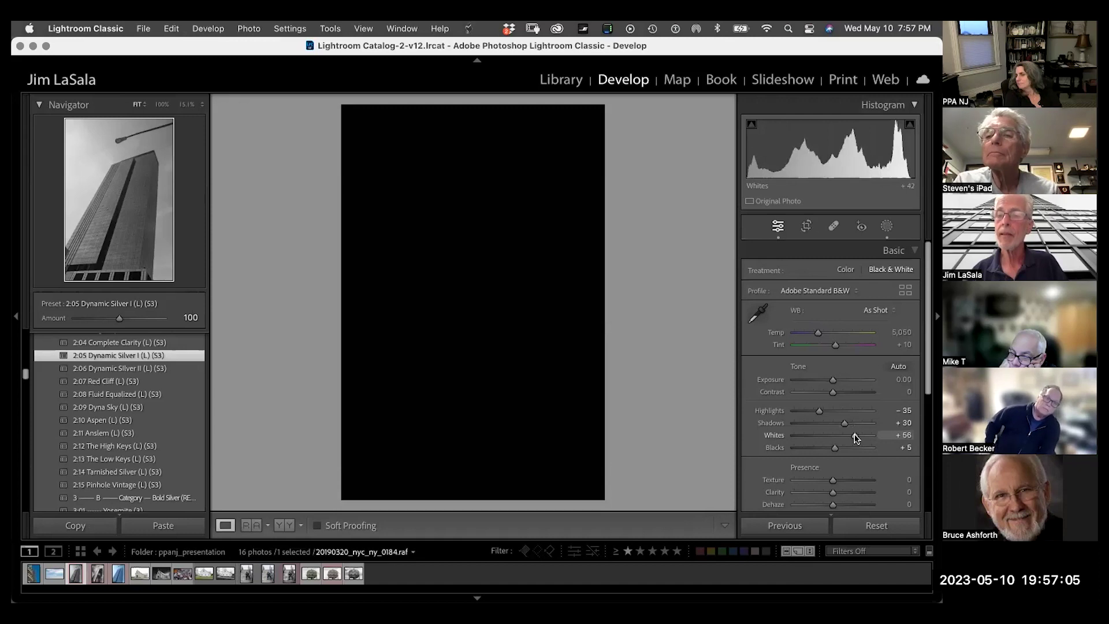
drag(853, 439, 853, 438)
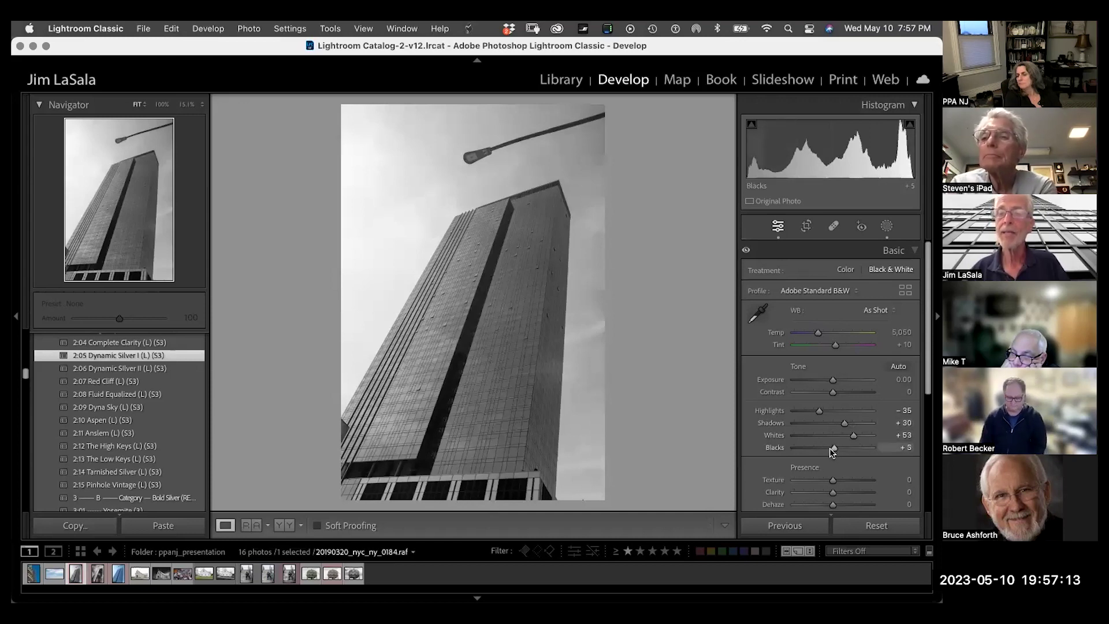
drag(830, 447, 829, 449)
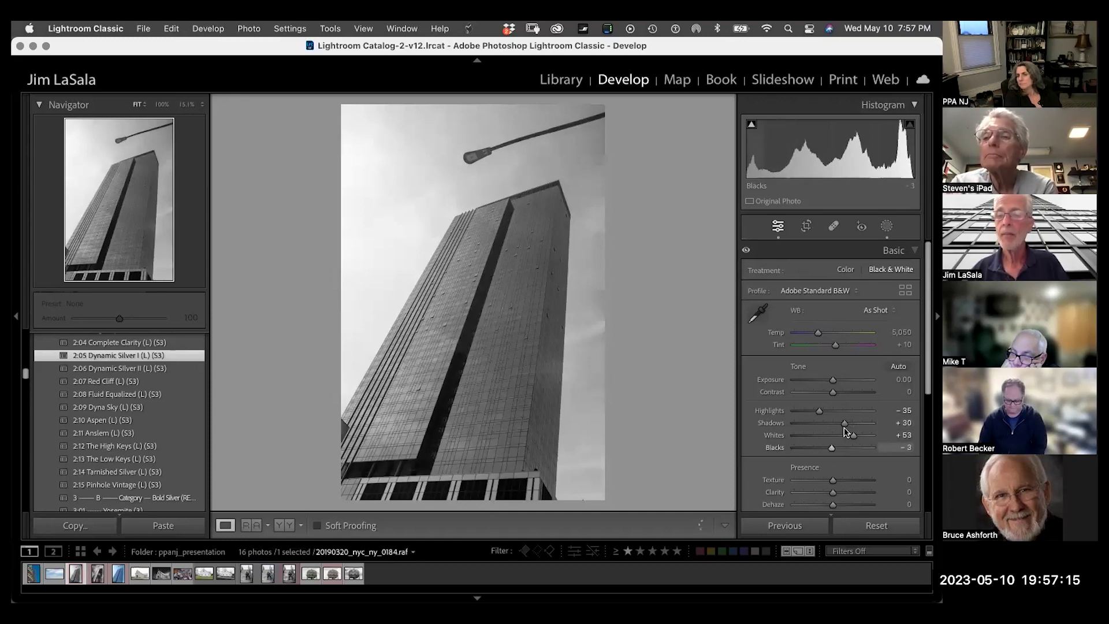
drag(848, 424, 850, 425)
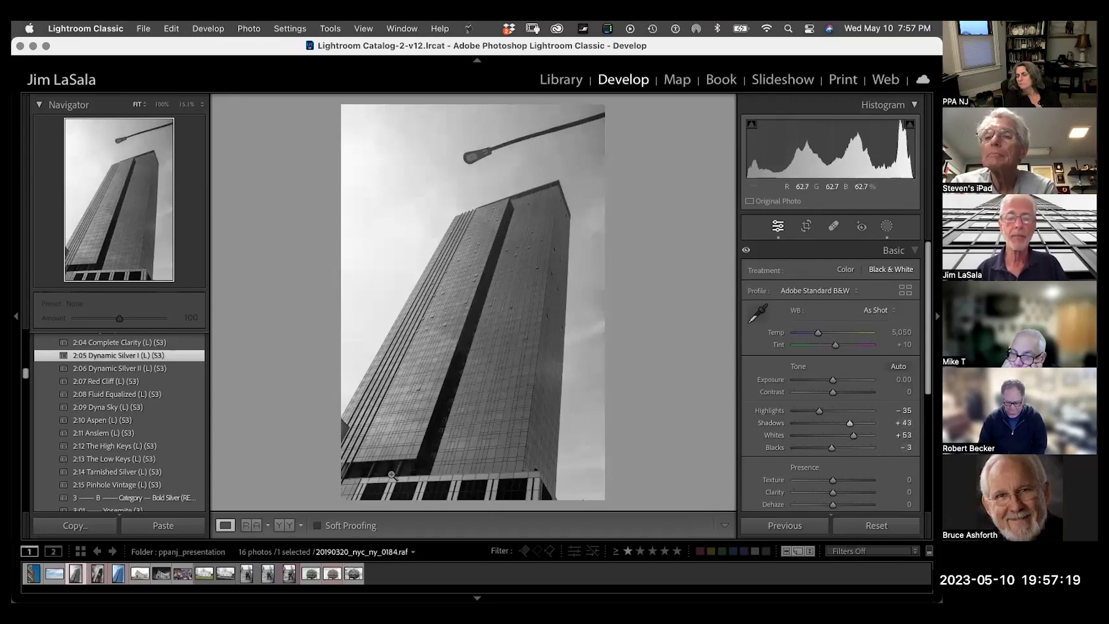
drag(512, 463, 462, 136)
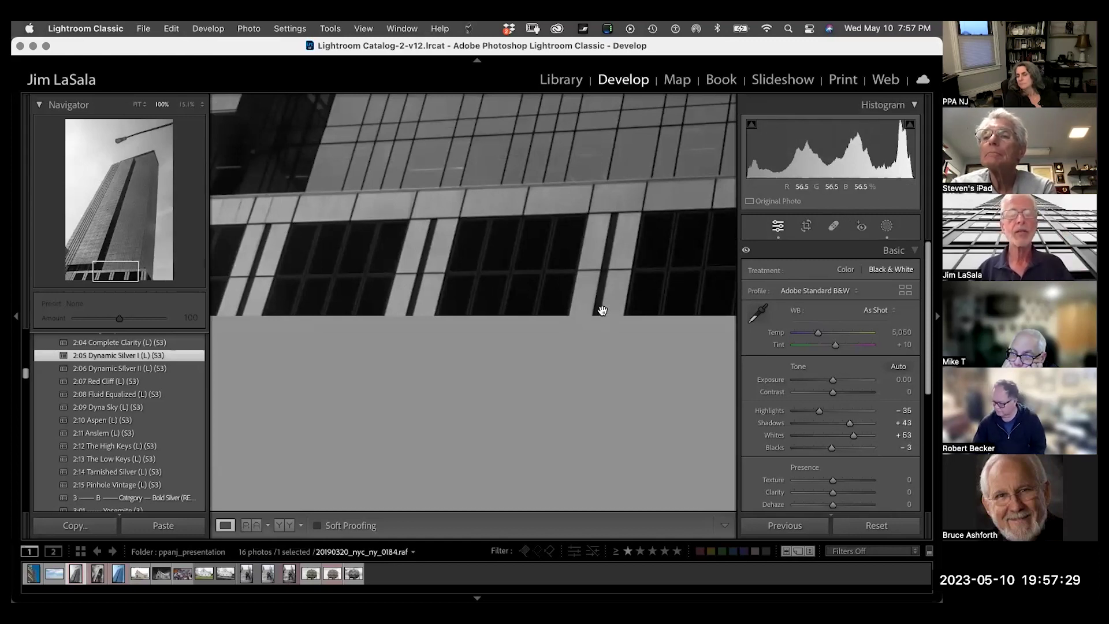
click(612, 295)
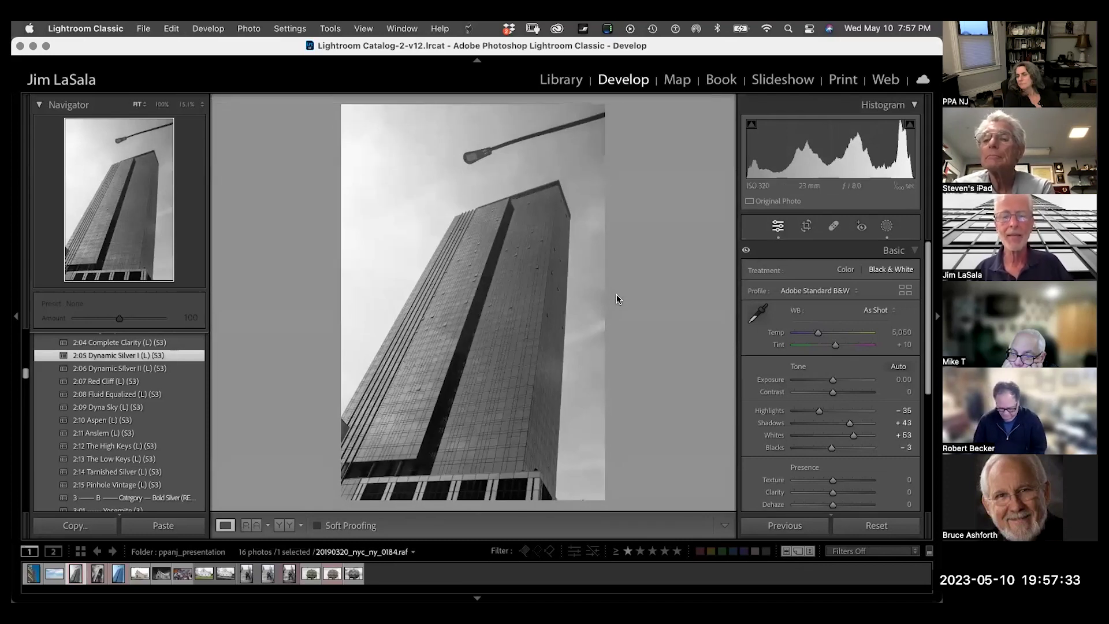
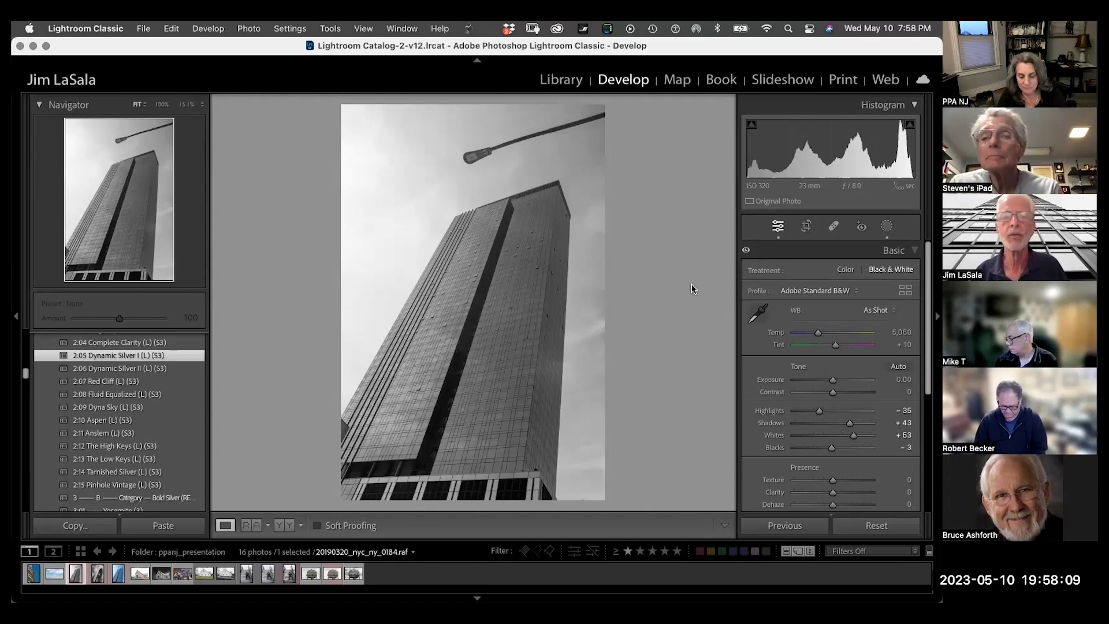
- Raise the skyscraper photo's Clarity to +9 while judging the facade detail at 100%
scroll(908, 404, down, 4)
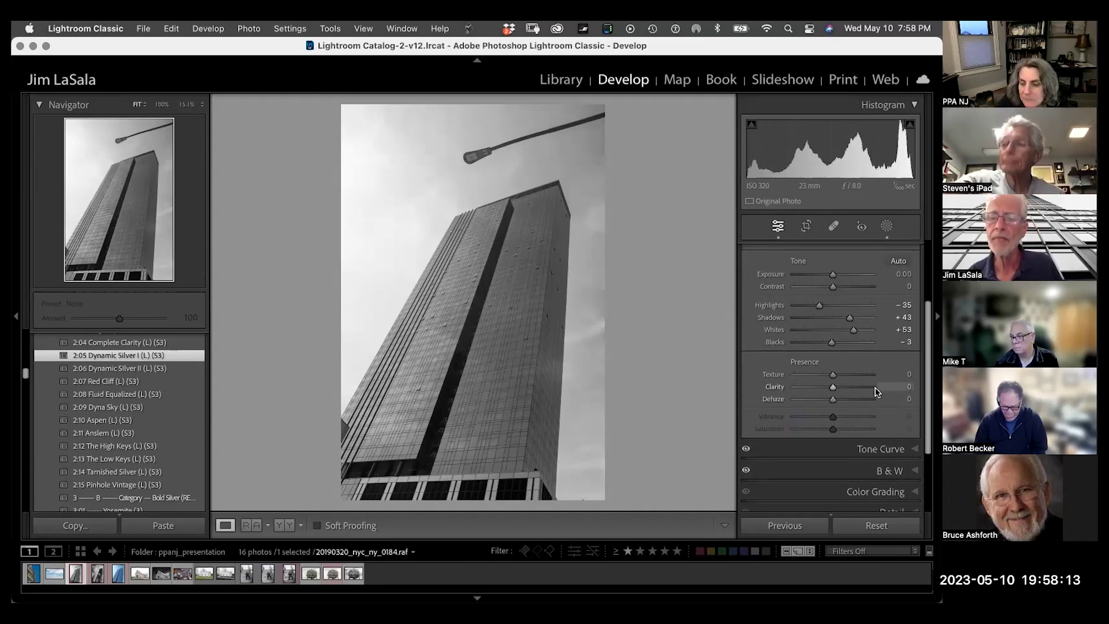
click(663, 377)
drag(663, 376, 686, 247)
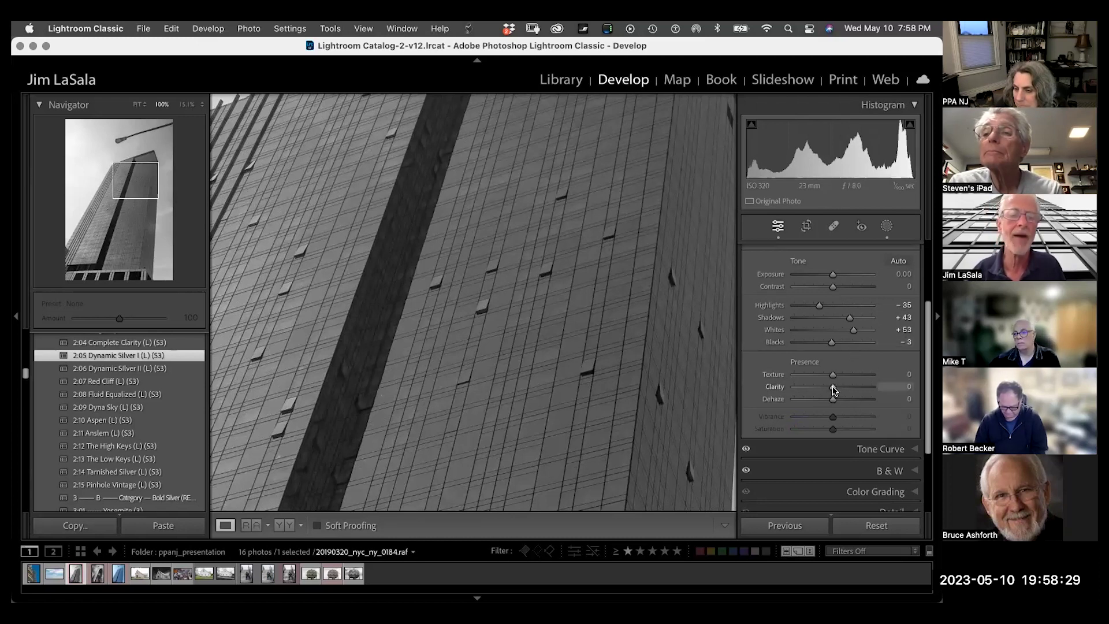
mouse_move(833, 390)
mouse_down()
mouse_move(856, 388)
mouse_move(817, 389)
mouse_move(836, 389)
mouse_up()
key(z)
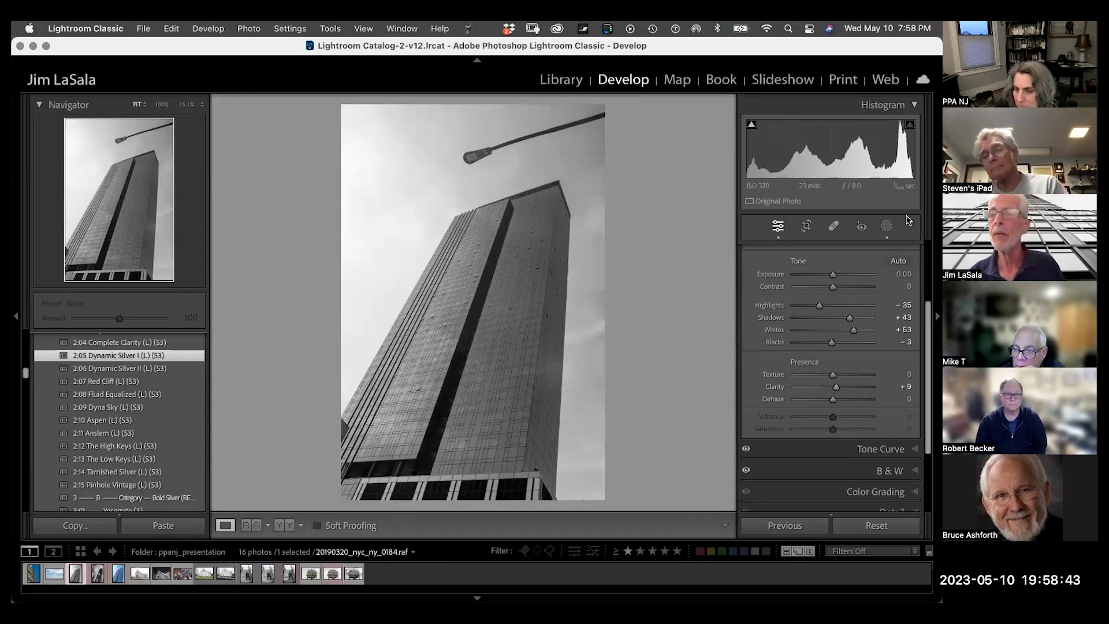
- Add a linear gradient mask from the sky's upper-left area diagonally toward the building, with Highlights -78 and Exposure about -0.3
click(893, 230)
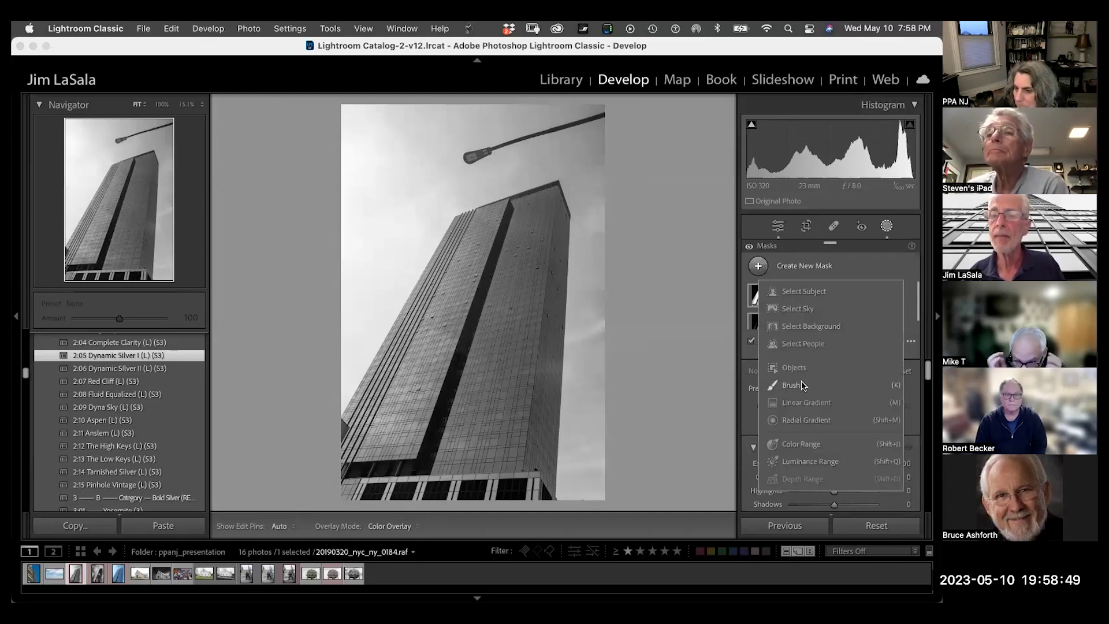
click(808, 403)
mouse_move(369, 198)
mouse_down()
mouse_move(376, 223)
mouse_move(476, 269)
mouse_up()
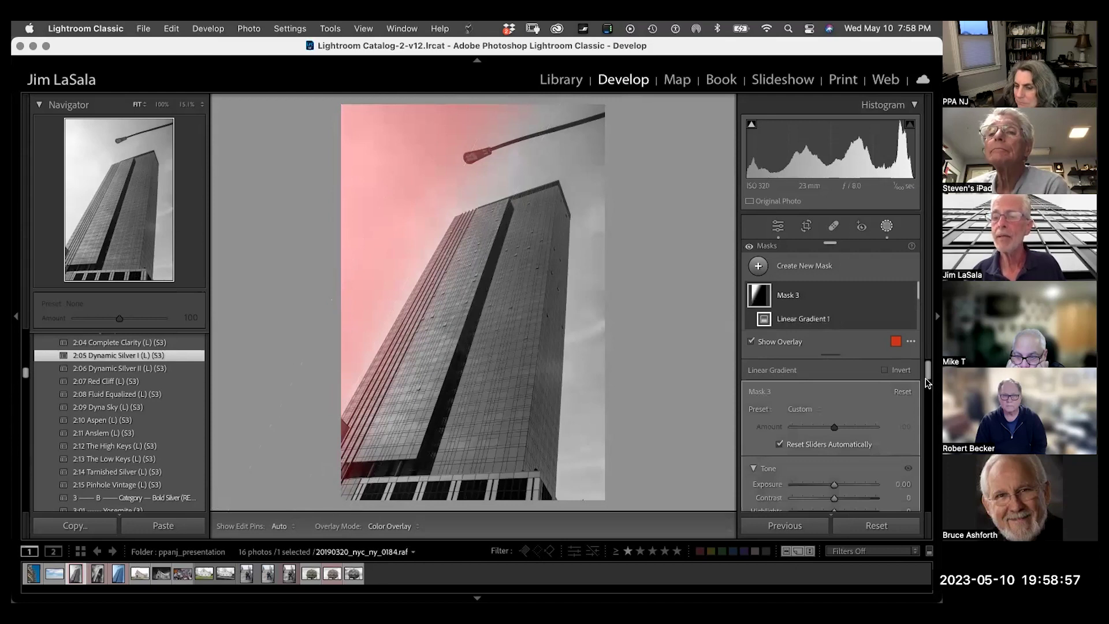
drag(927, 372, 927, 385)
drag(834, 395, 802, 397)
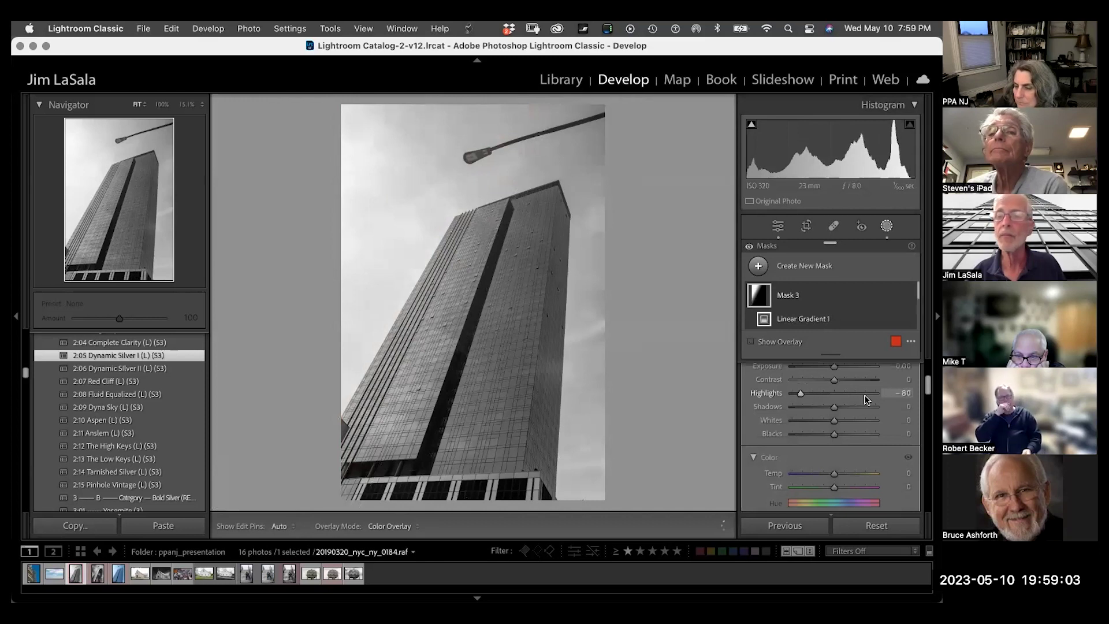
scroll(921, 387, up, 2)
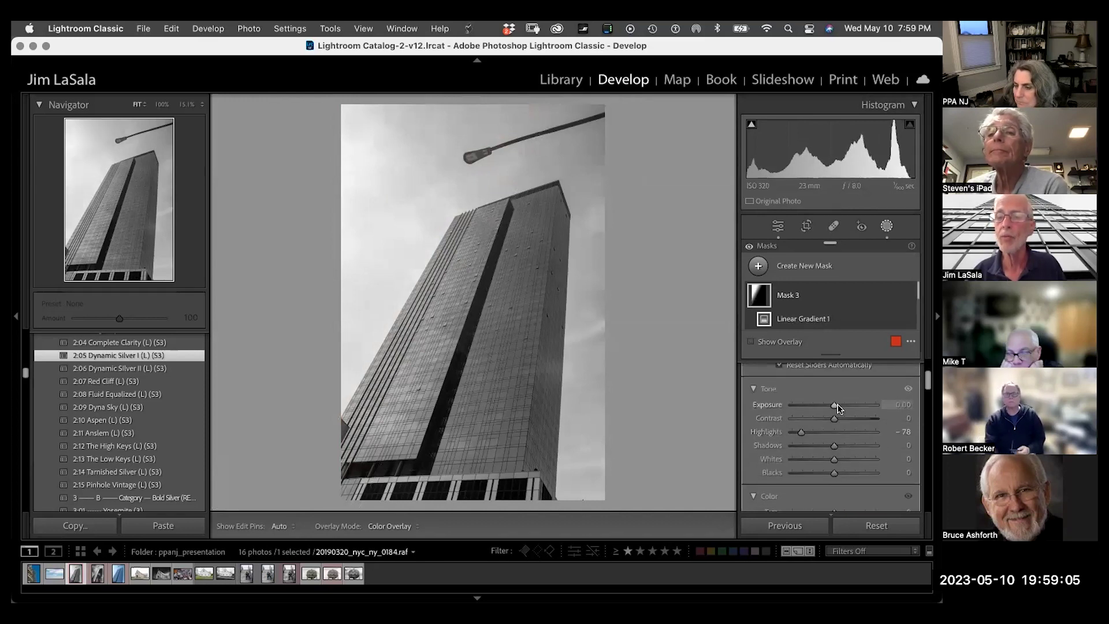
drag(834, 409, 830, 409)
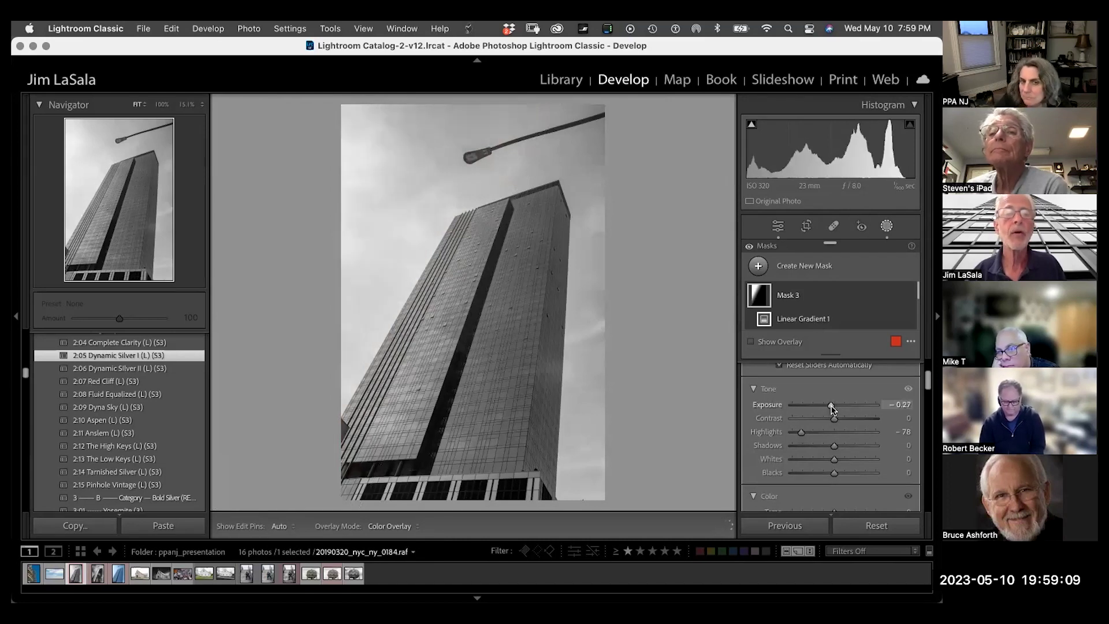
- Brush a new mask over the facade strip left of the dark vertical band and set its Highlights to 17
click(758, 266)
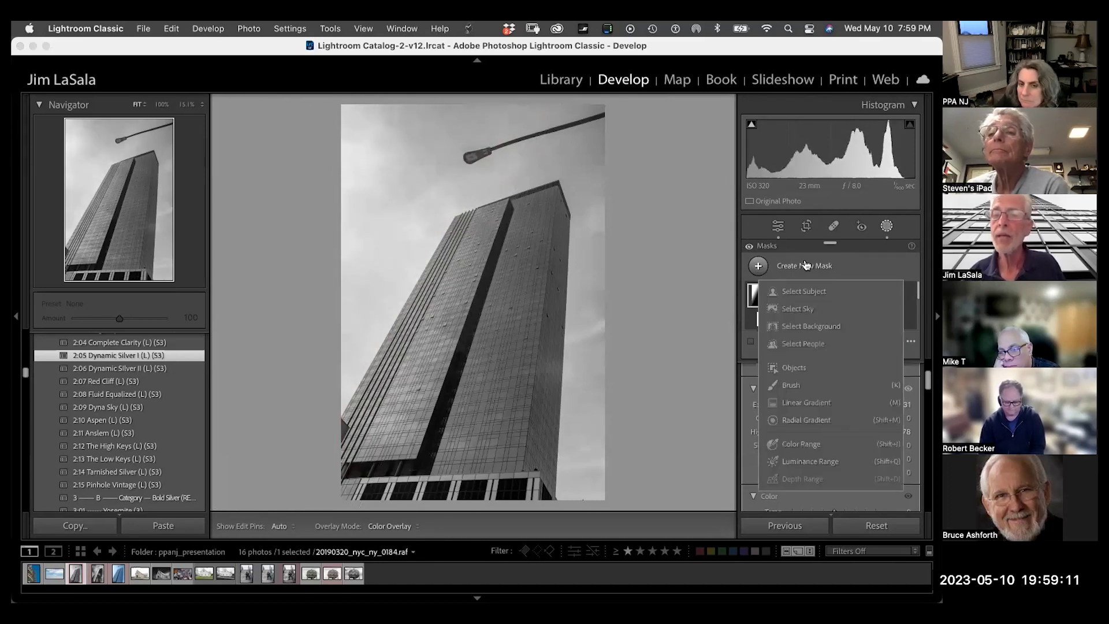
click(776, 385)
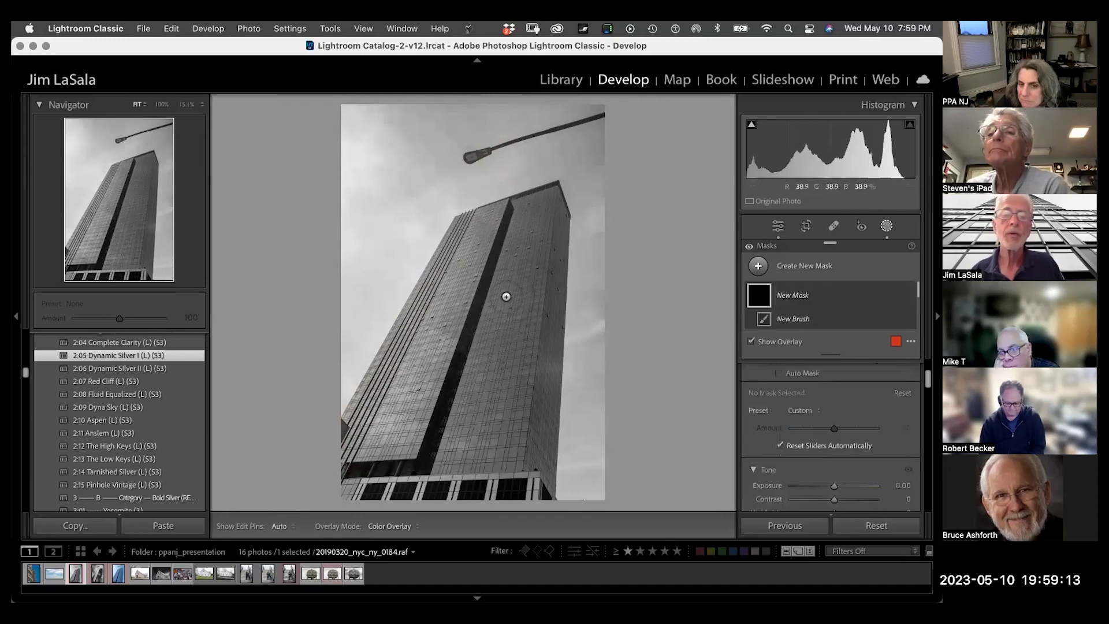
mouse_move(474, 248)
mouse_down()
mouse_move(419, 398)
mouse_move(395, 432)
mouse_move(478, 247)
mouse_up()
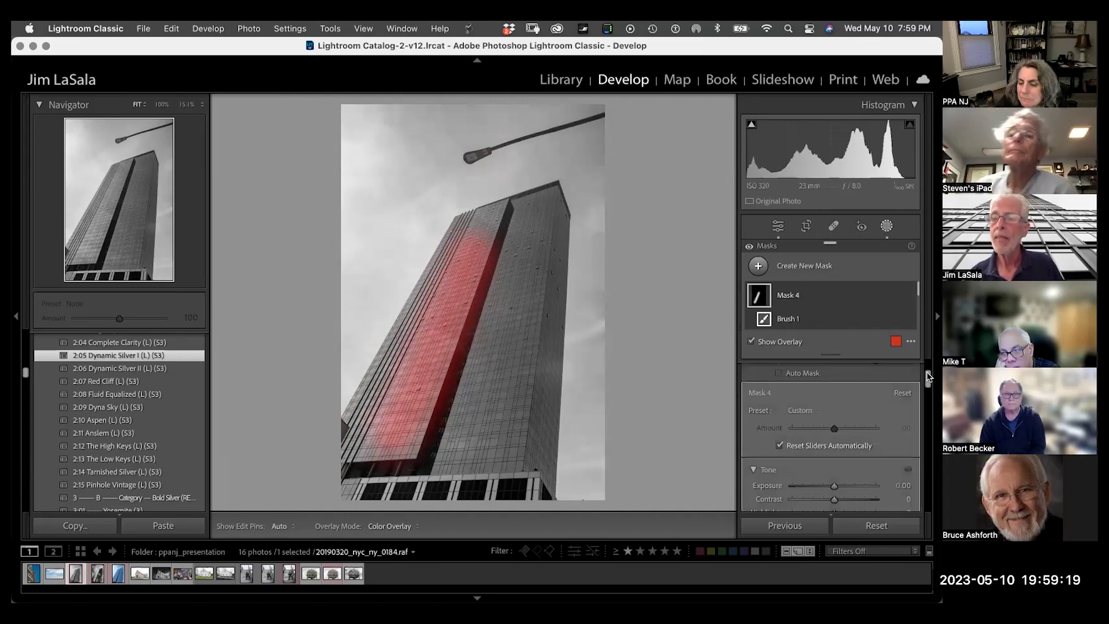
scroll(928, 382, down, 3)
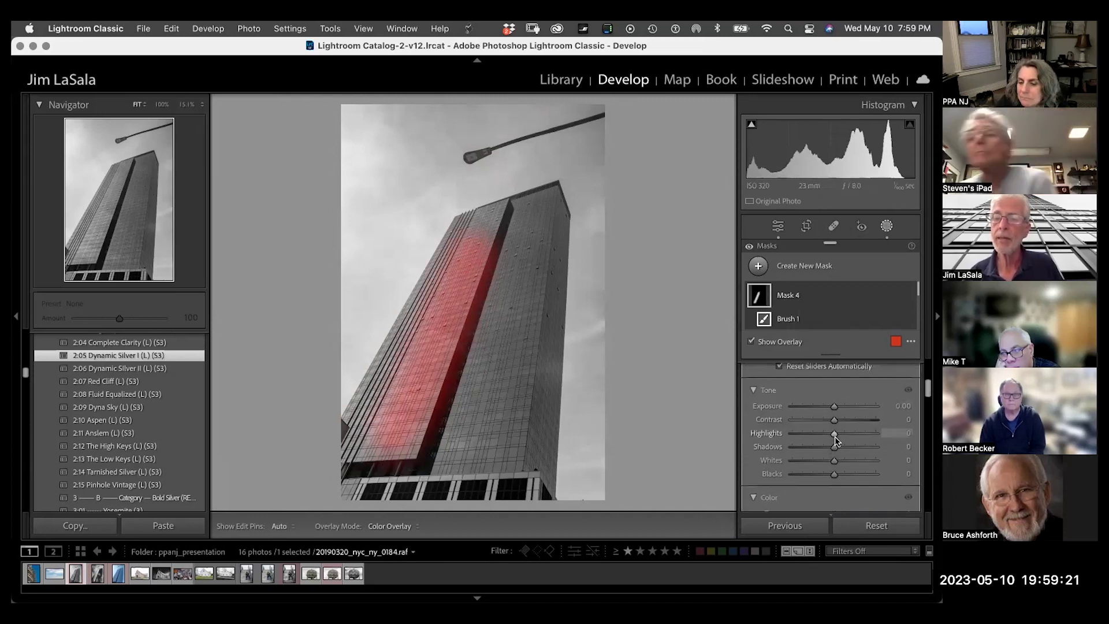
key(o)
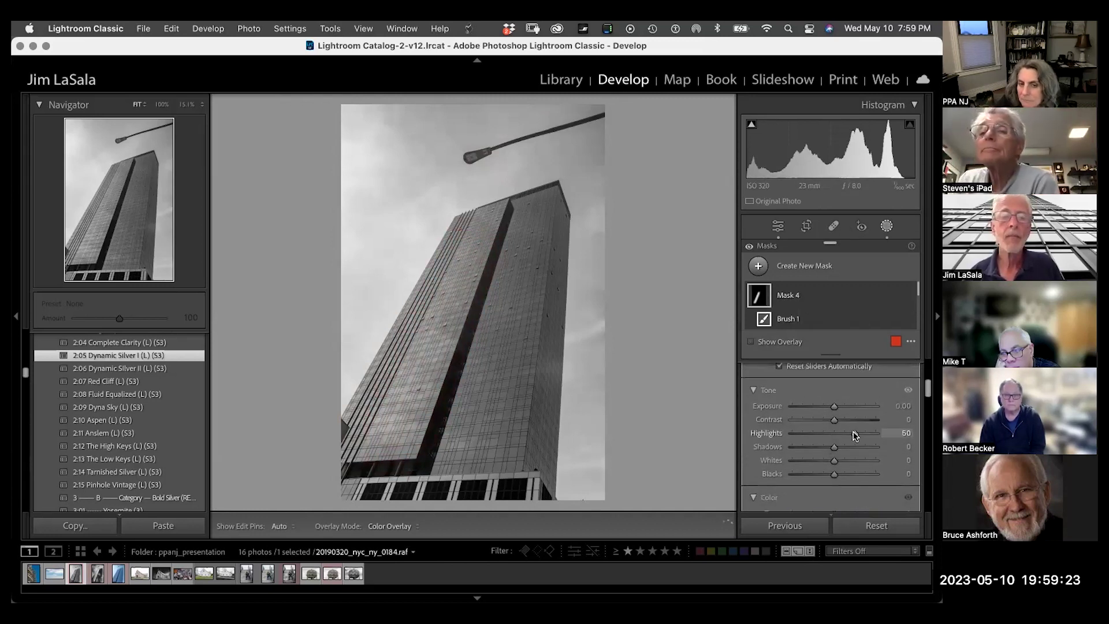
drag(847, 437, 835, 410)
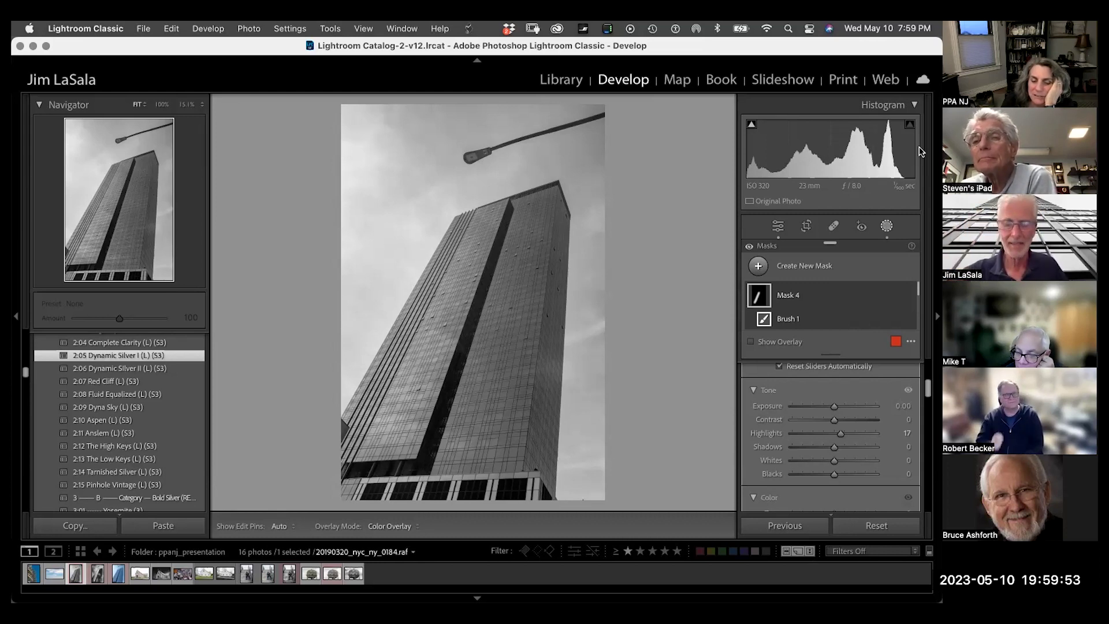
key(super+m)
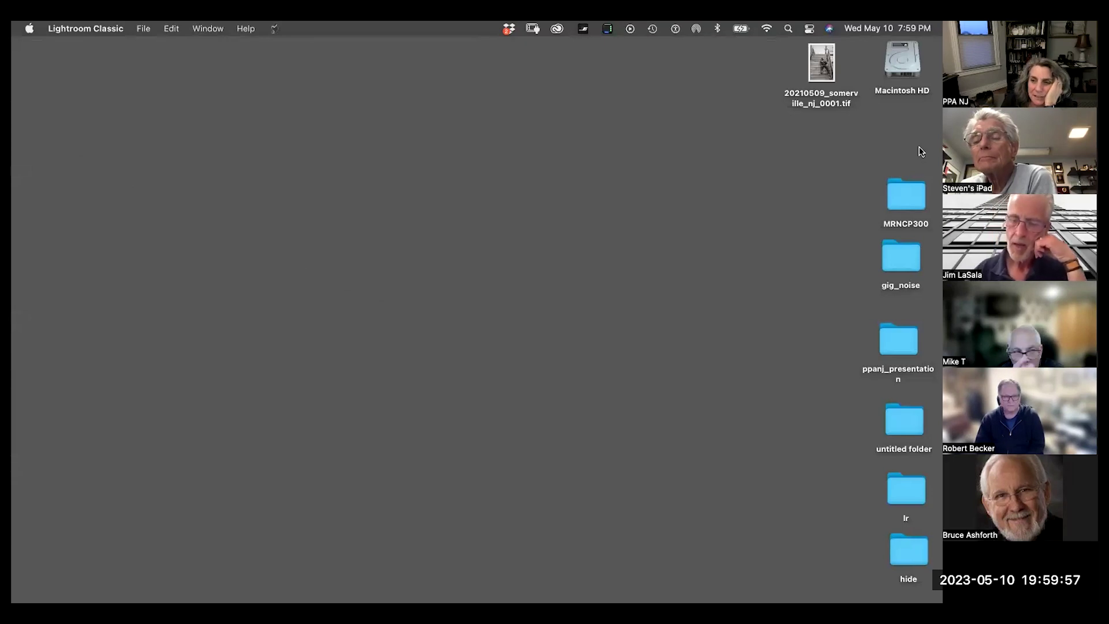
mouse_move(728, 595)
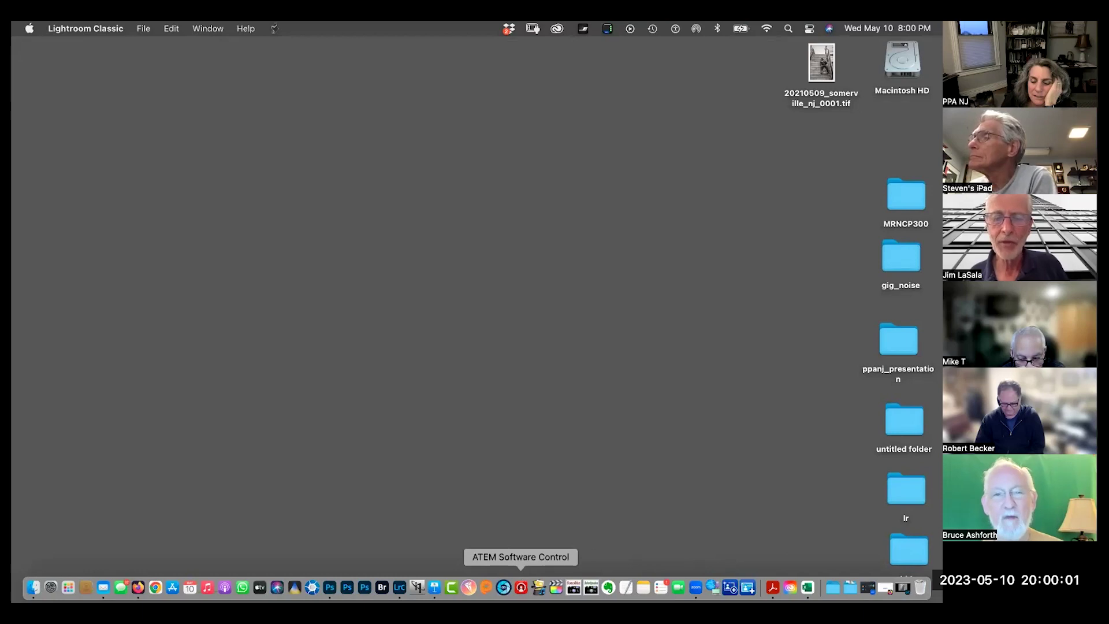
click(399, 587)
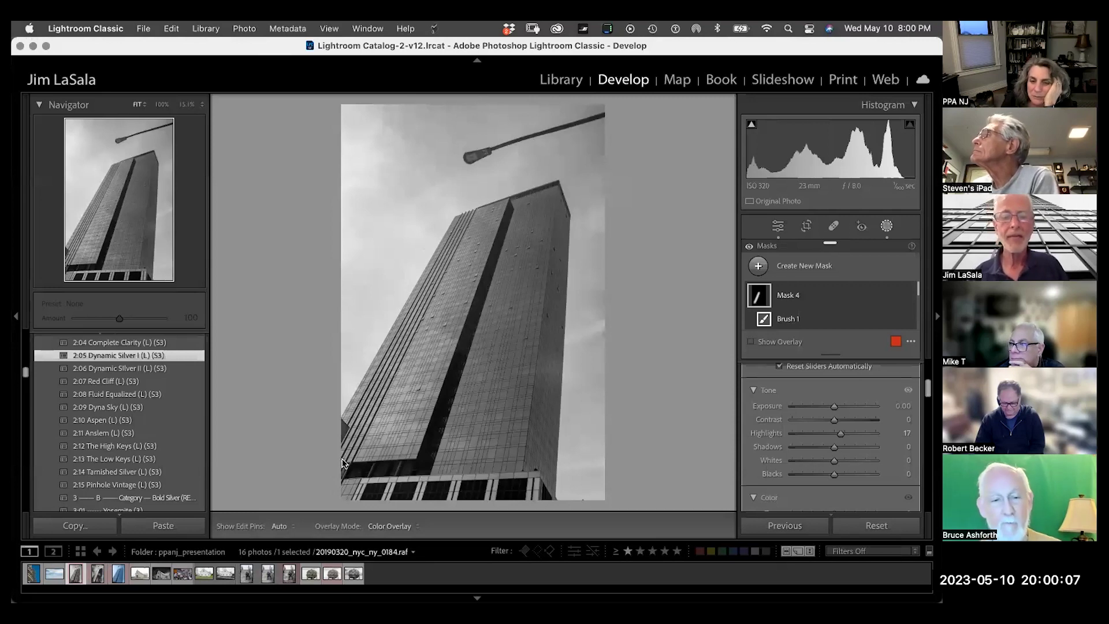
- Return to the Library grid and display the keyword tags of the selected skyscraper photo
key(g)
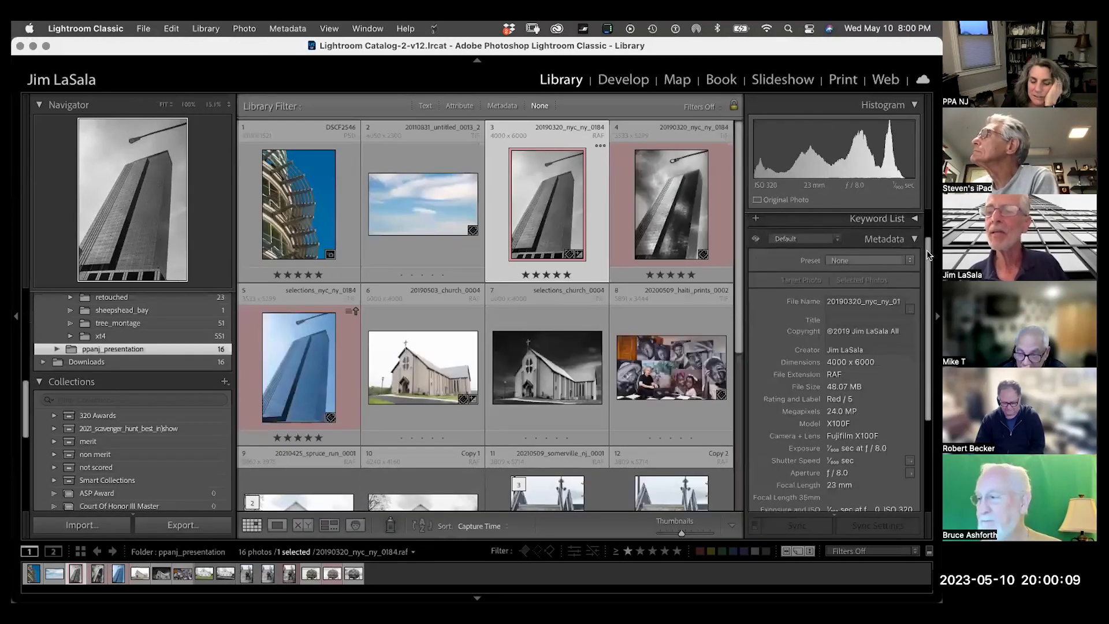
scroll(929, 230, up, 2)
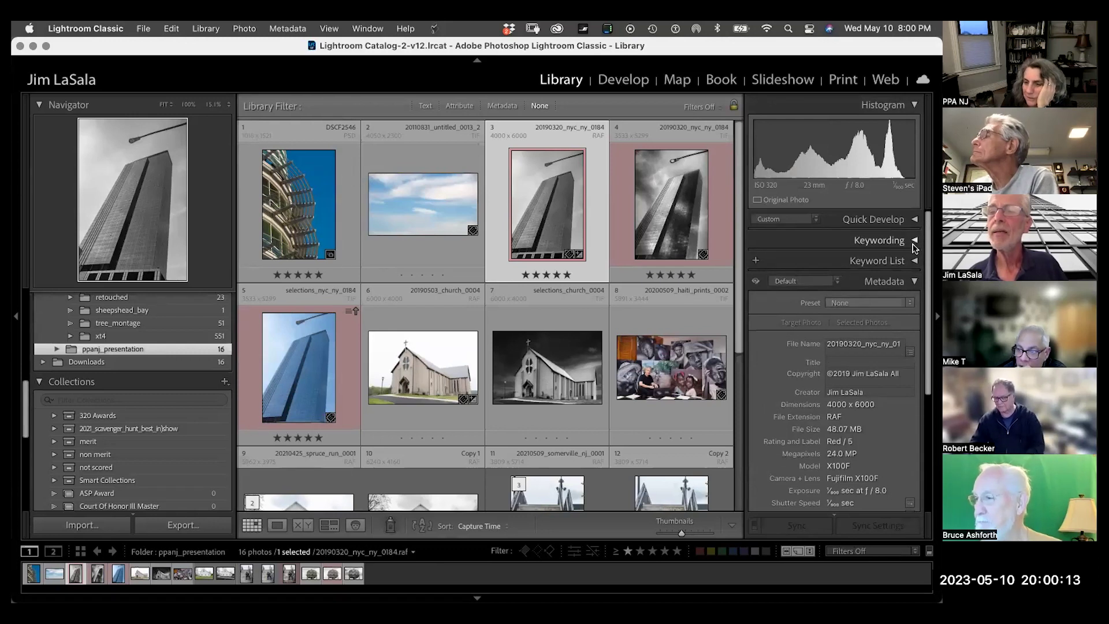
click(914, 240)
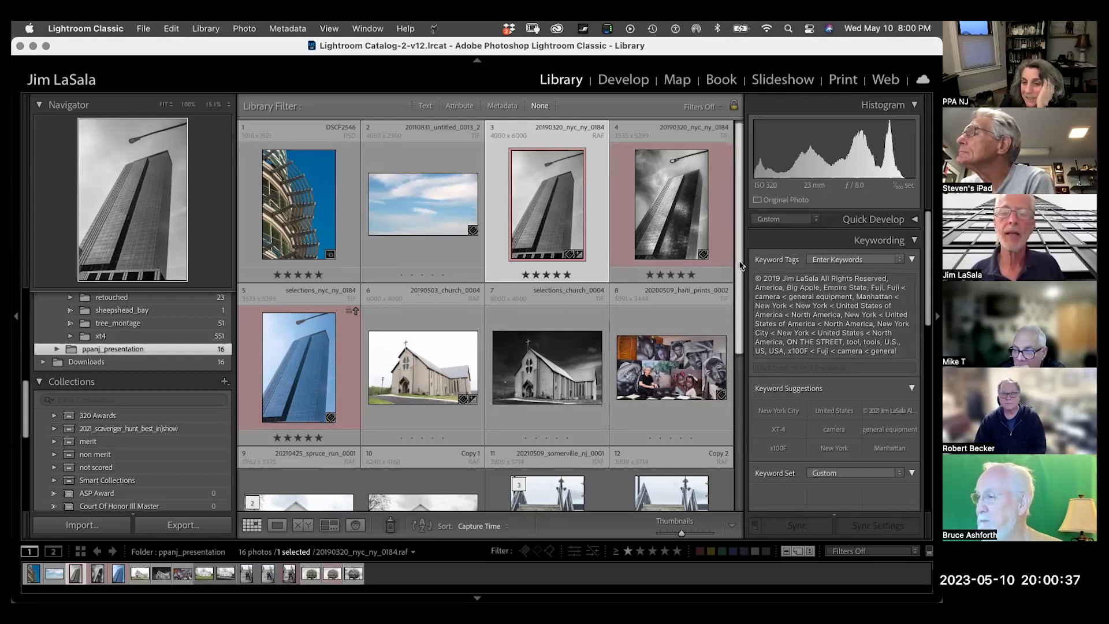
- Compare the colour and black-and-white church photos side by side with both side panels hidden
scroll(741, 266, down, 3)
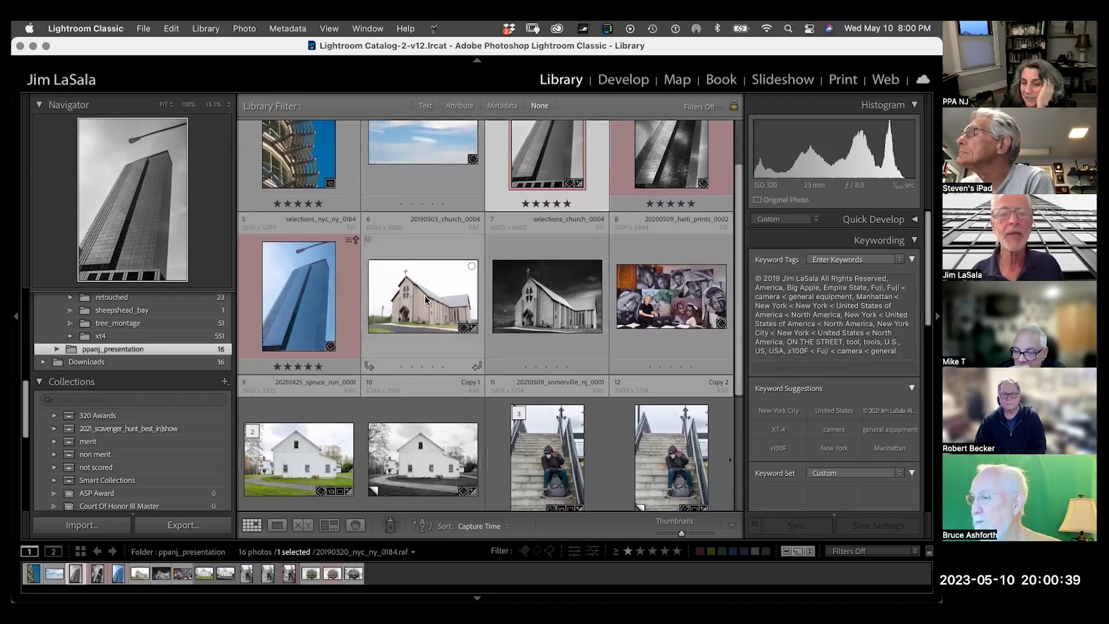
click(423, 293)
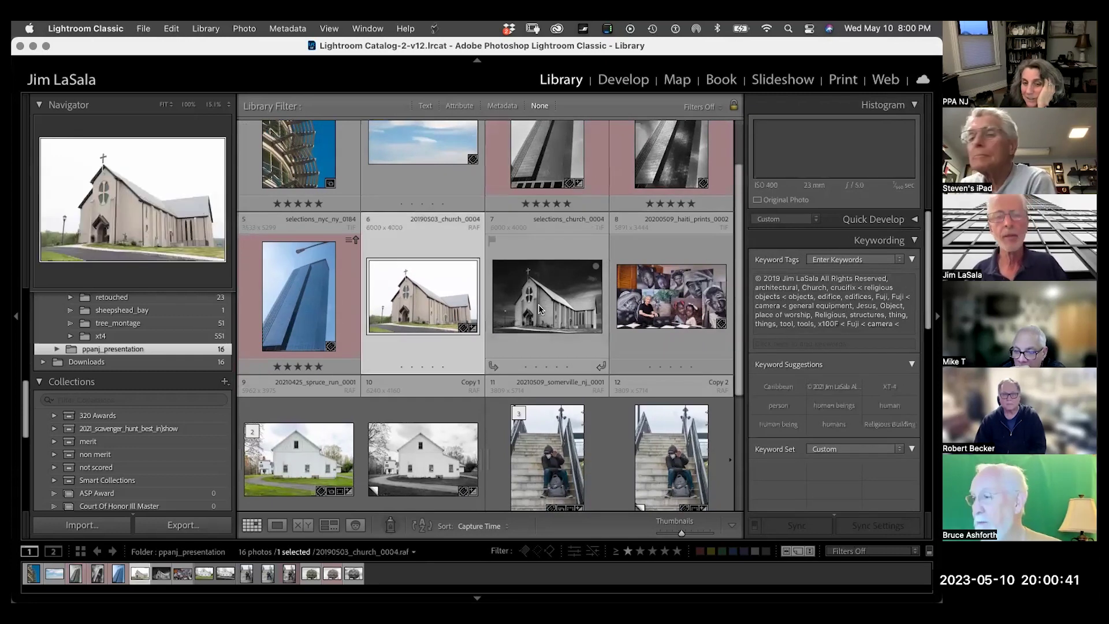
shift+click(585, 307)
key(c)
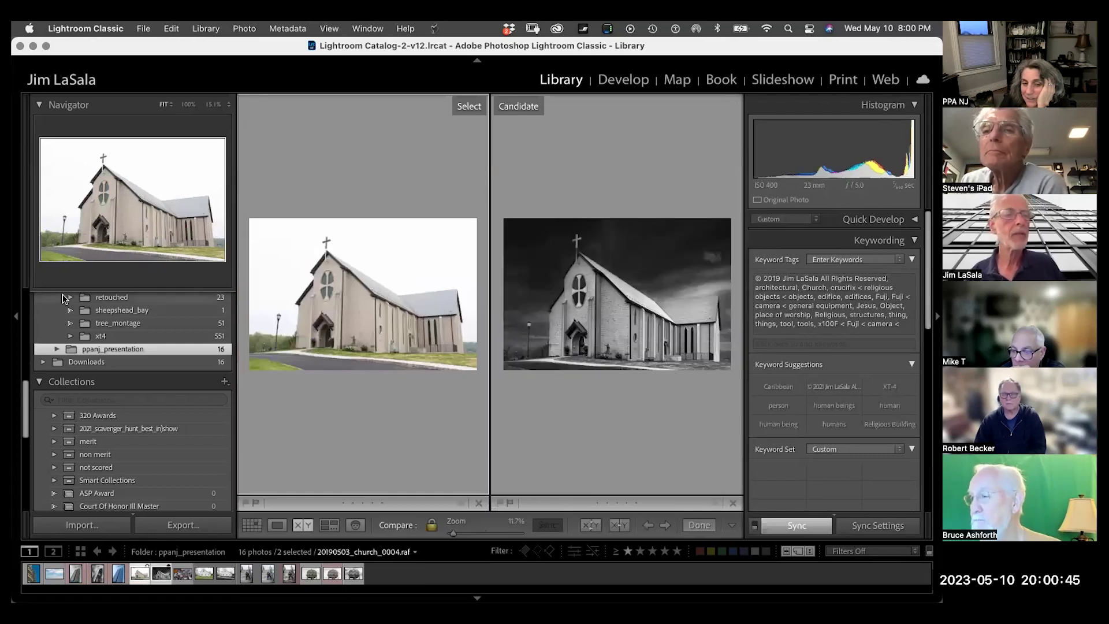
click(15, 316)
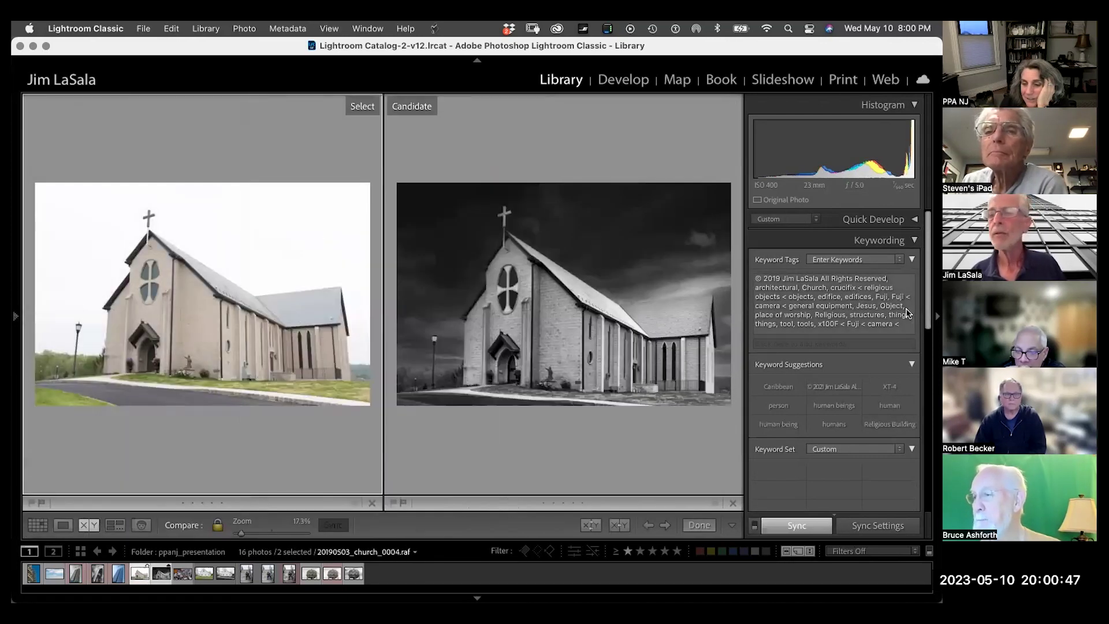
click(934, 319)
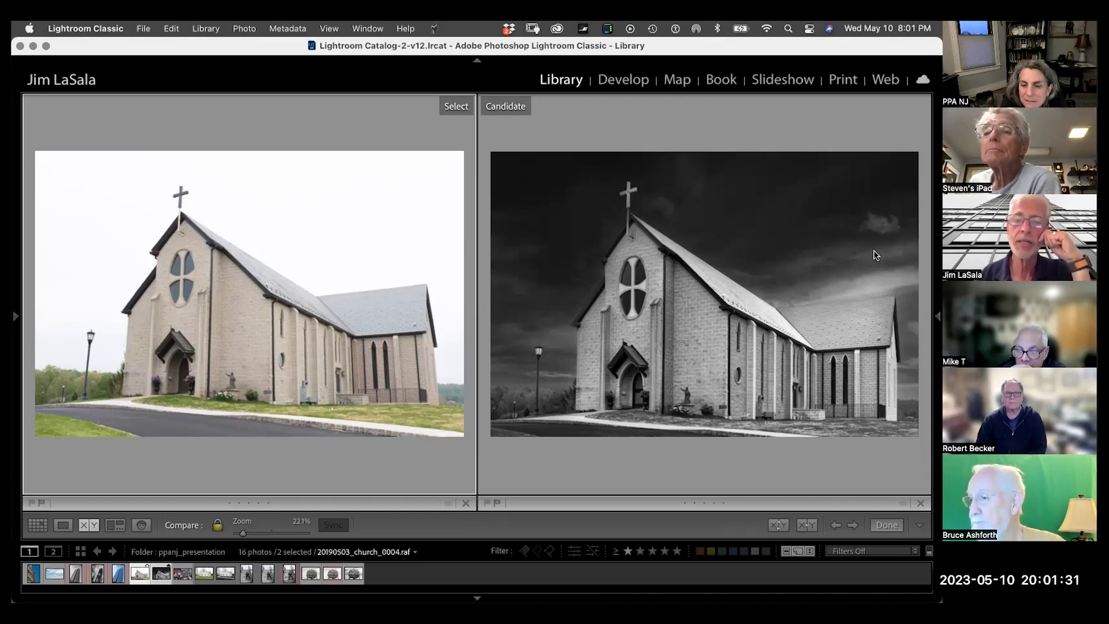
mouse_move(935, 296)
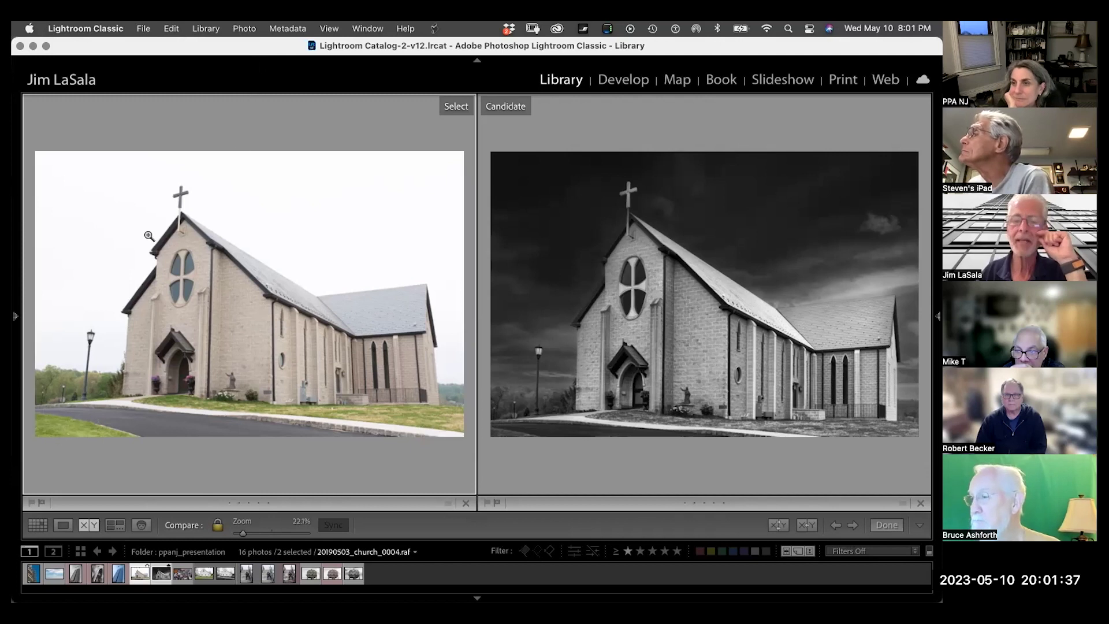
- Examine the cross and sky at 100% in the side-by-side colour and black-and-white church photos
click(196, 166)
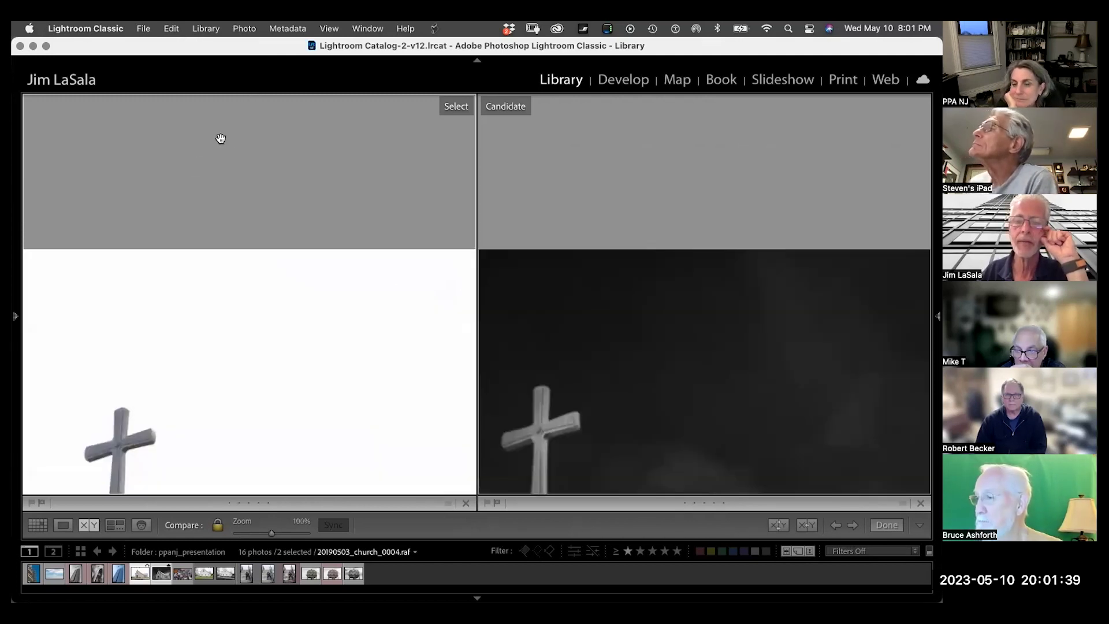
click(285, 152)
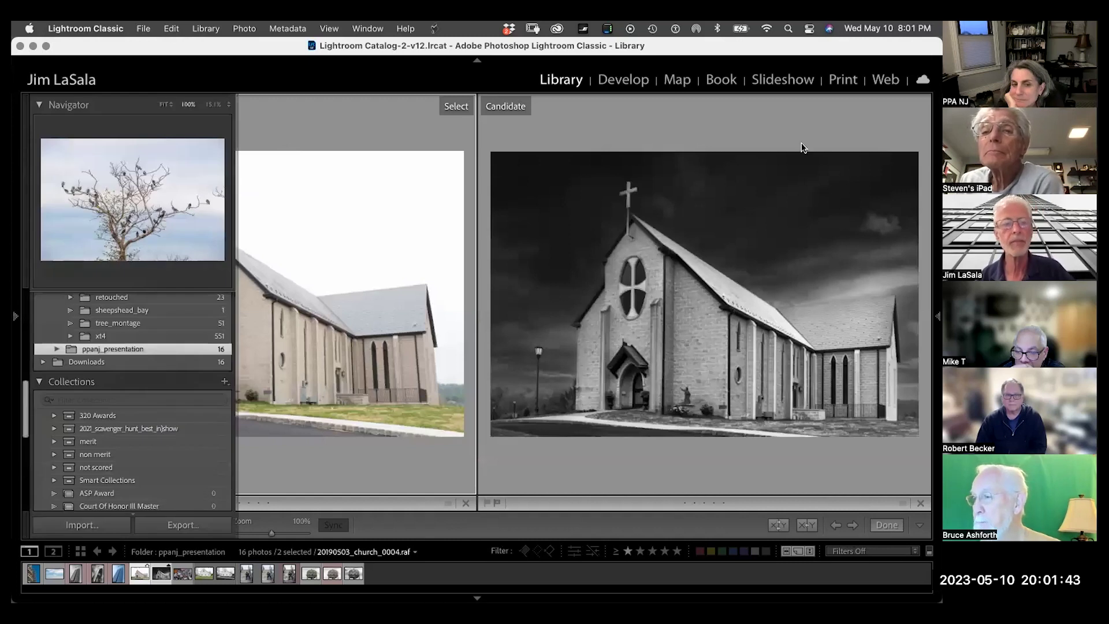
click(779, 167)
- Leave the comparison and open only the black-and-white church photo, selections_church_0004, in Loupe view
double_click(614, 248)
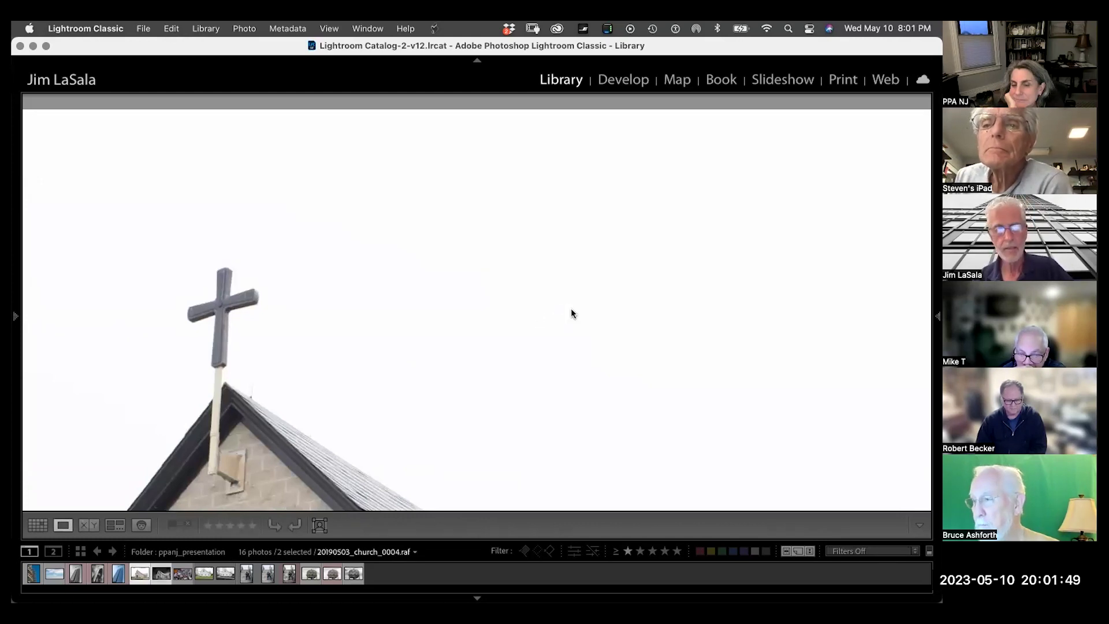
key(g)
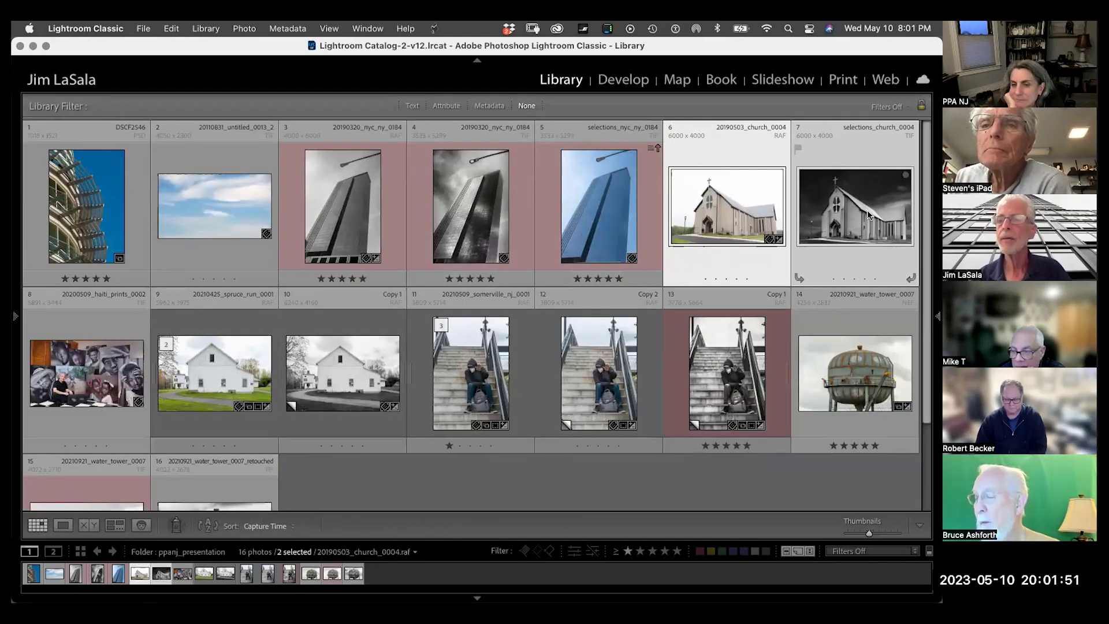
click(854, 154)
key(e)
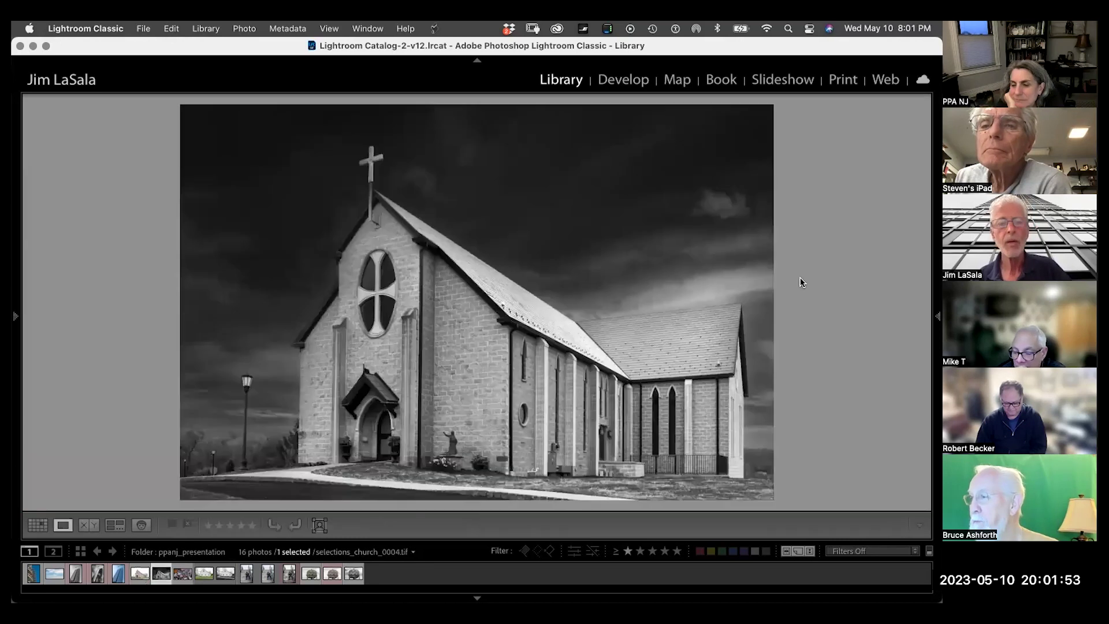
- Examine the black-and-white church photo up close across the gable, oval window, entrance, lamppost and roofs, ending with the whole image in view
click(636, 361)
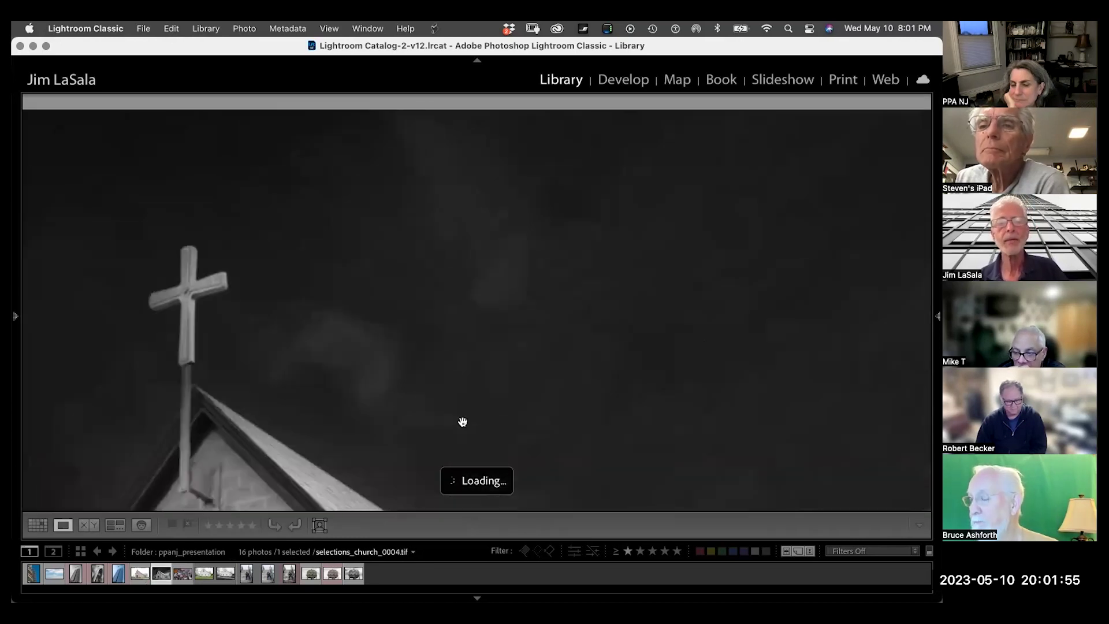
drag(498, 349, 616, 324)
drag(426, 435, 456, 366)
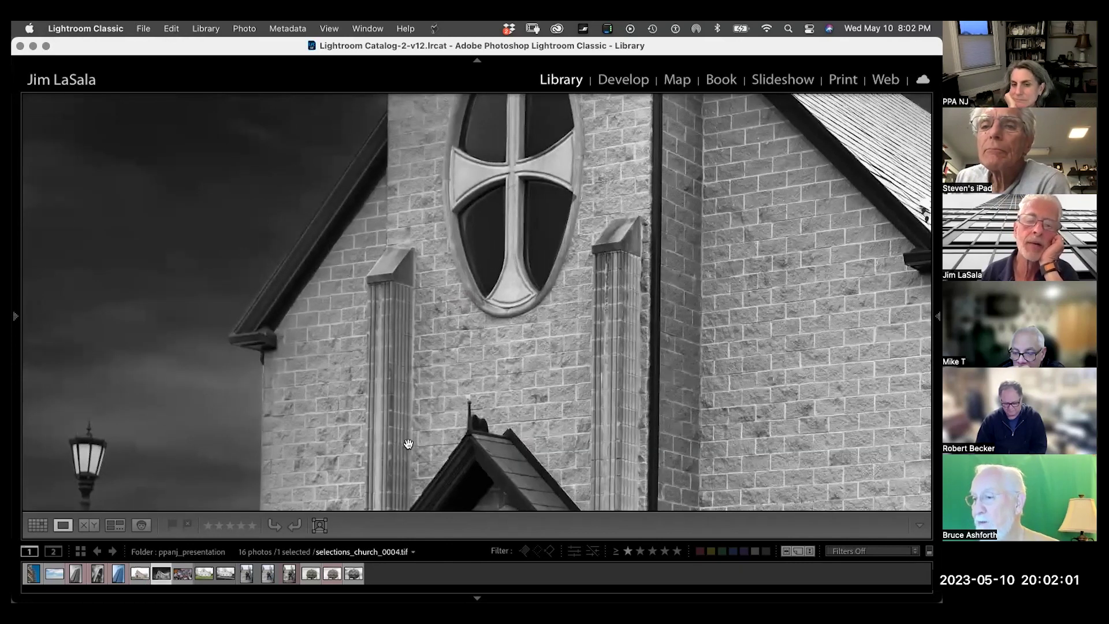
scroll(411, 450, down, 8)
scroll(347, 376, left, 6)
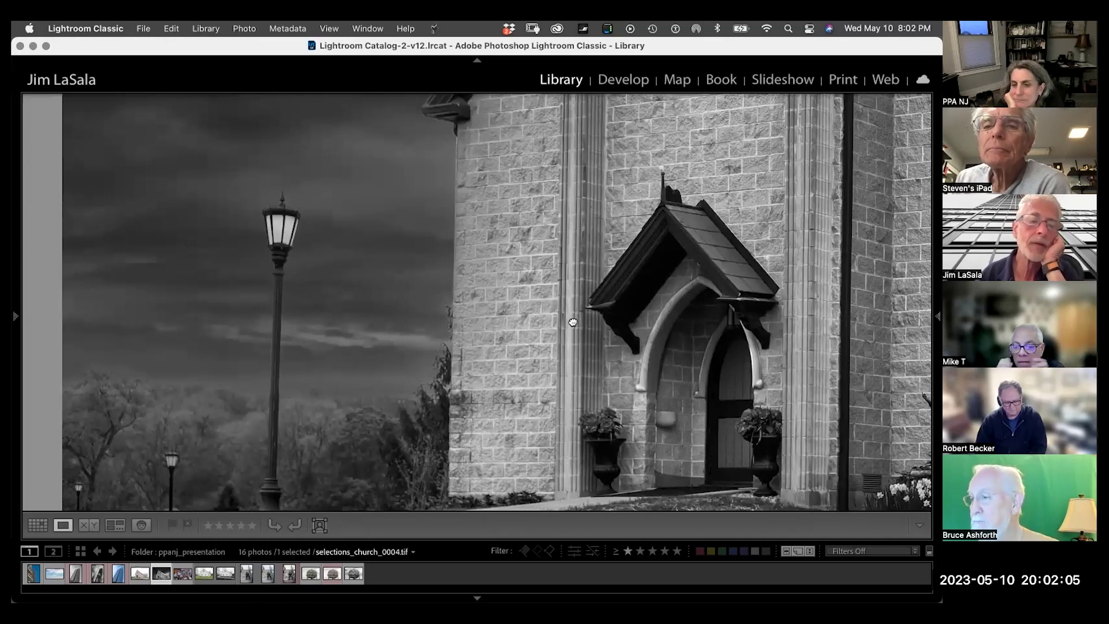
scroll(688, 300, right, 10)
scroll(115, 399, right, 15)
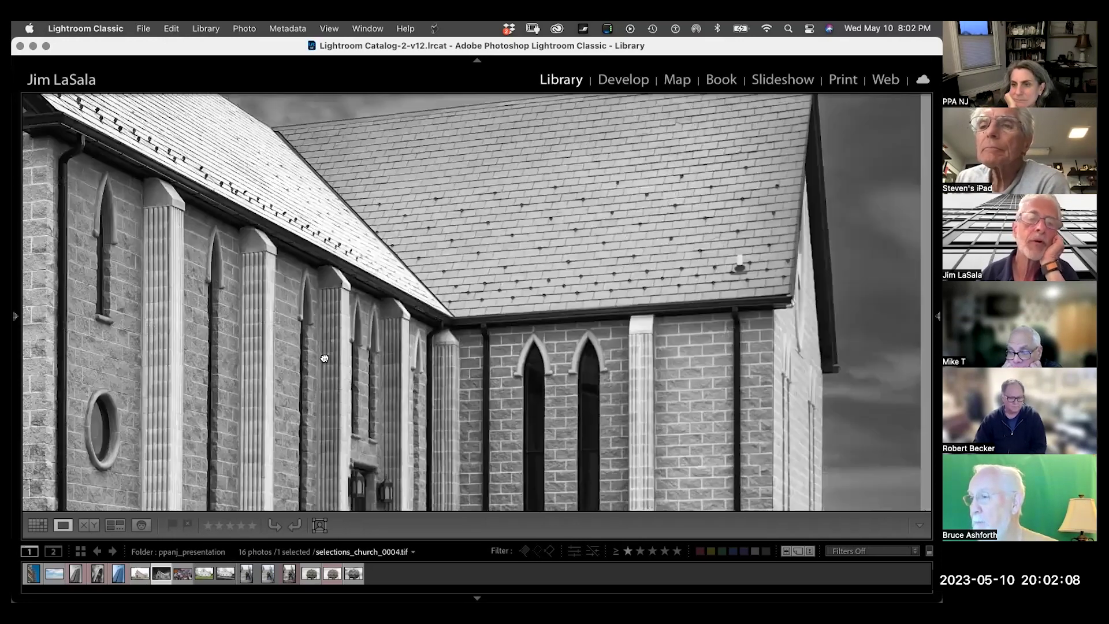
drag(324, 358, 363, 403)
click(410, 178)
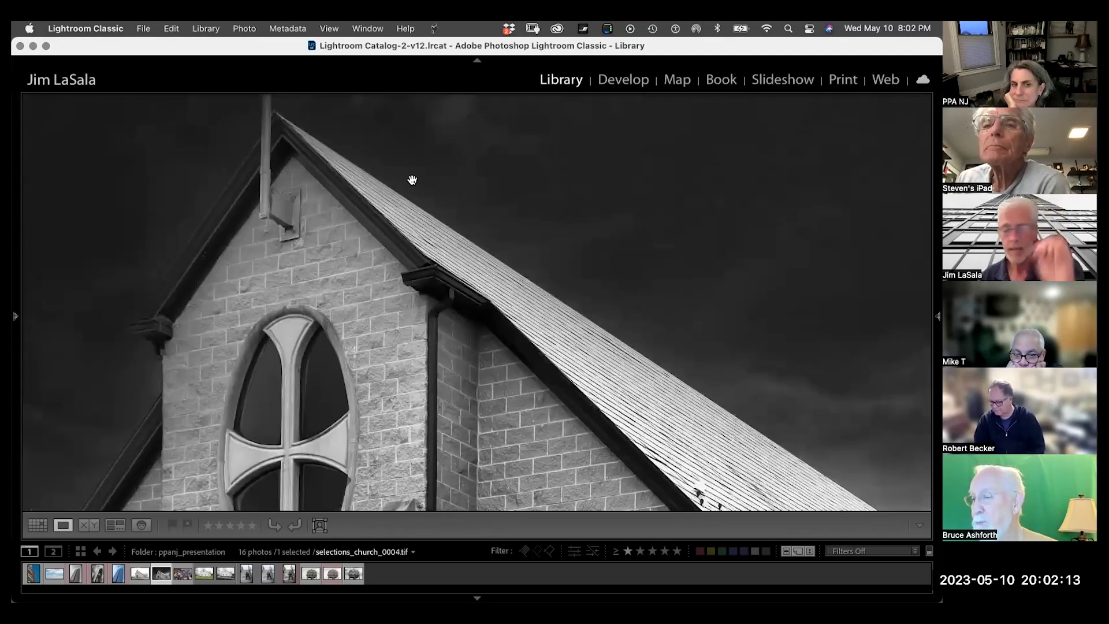
scroll(410, 178, up, 5)
scroll(410, 179, down, 5)
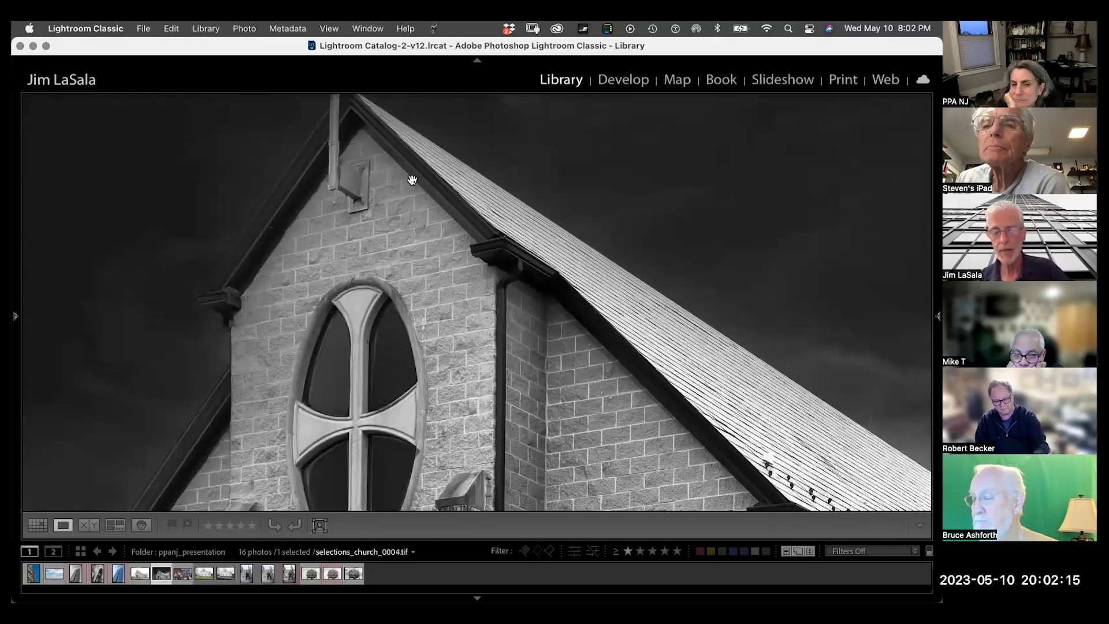
click(412, 182)
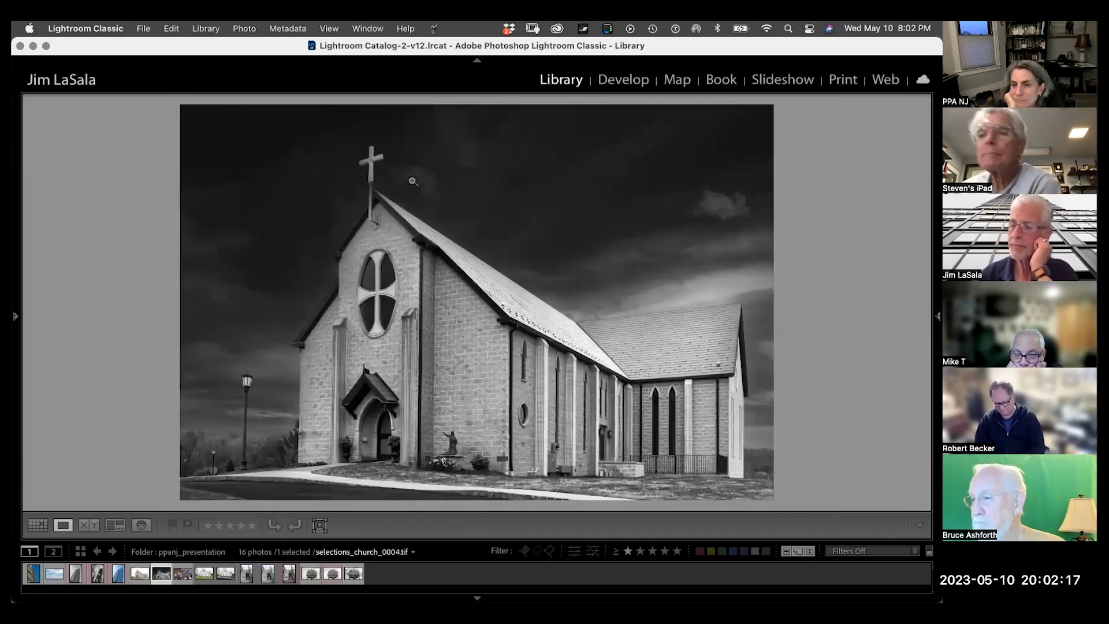